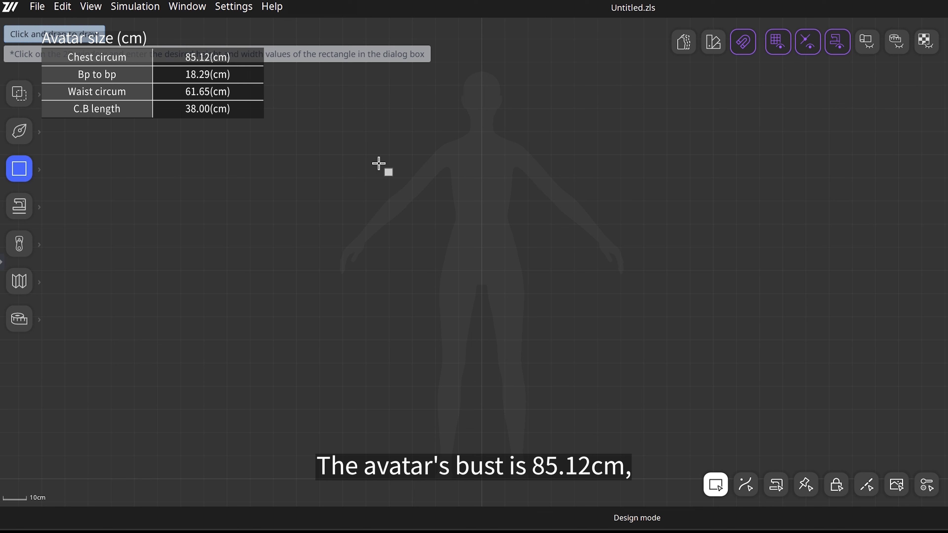
# Draw a rectangle 42.5 cm wide and 38 cm high over the avatar silhouette
pyautogui.click(477, 195)
pyautogui.write('42.5')
pyautogui.press('Tab')
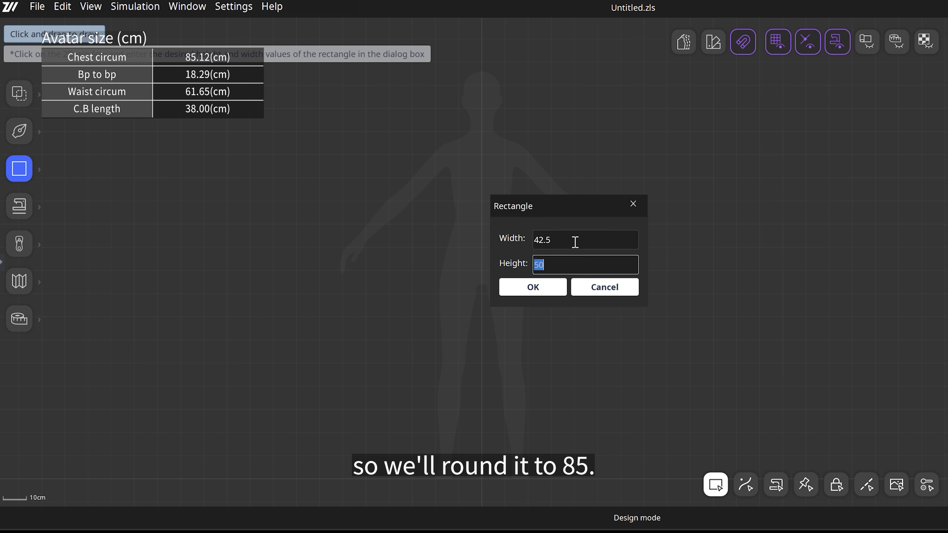
pyautogui.write('38')
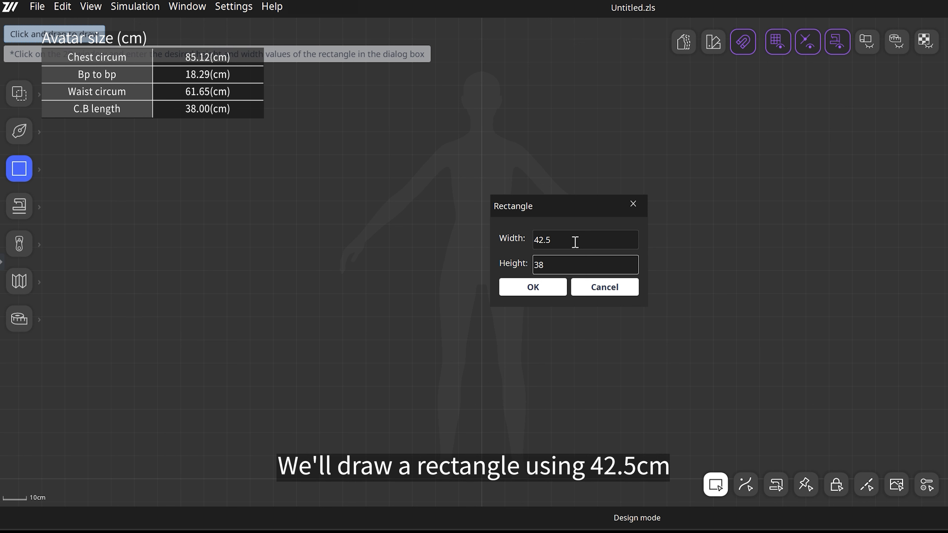
pyautogui.press('Return')
# Move the rectangle over the avatar's torso and turn on the display of line lengths
pyautogui.press('a')
pyautogui.scroll(3, 518, 210)
pyautogui.moveTo(517, 211); pyautogui.dragTo(611, 322, button='middle')
pyautogui.moveTo(671, 211); pyautogui.dragTo(594, 289)
pyautogui.scroll(1, 565, 290)
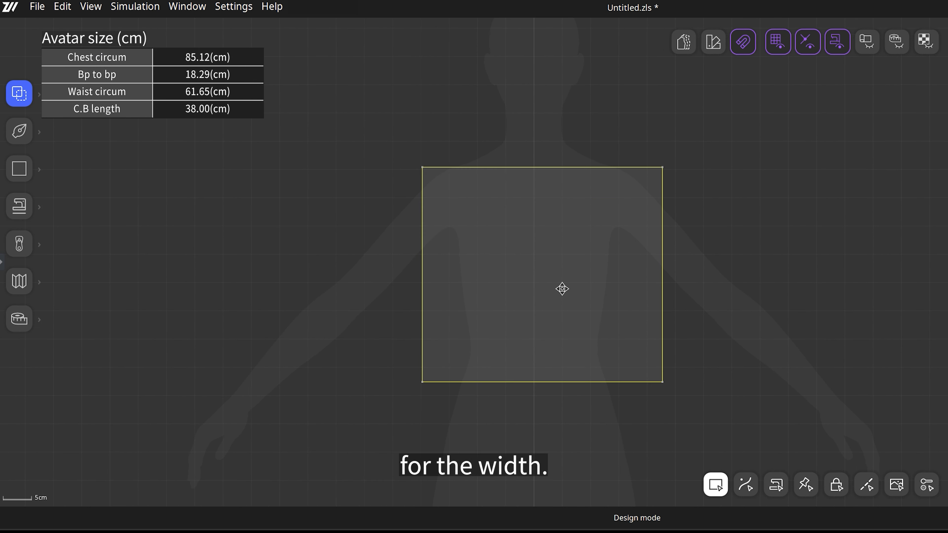
pyautogui.moveTo(560, 288); pyautogui.dragTo(574, 267, button='middle')
pyautogui.click(904, 48)
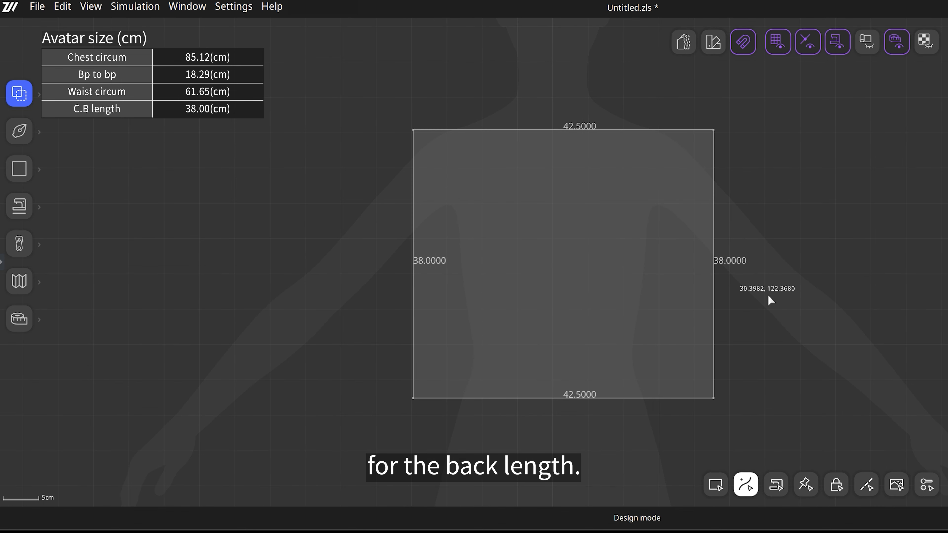
# Offset the rectangle's top edge inward by 21.5 cm as an inner line for the bust line
pyautogui.rightClick(577, 129)
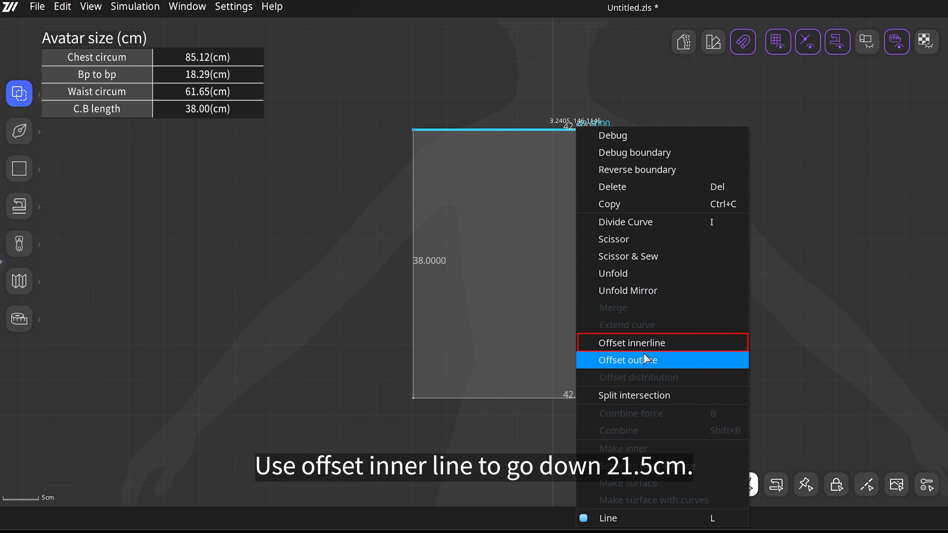
pyautogui.click(664, 342)
pyautogui.moveTo(668, 189); pyautogui.dragTo(824, 163)
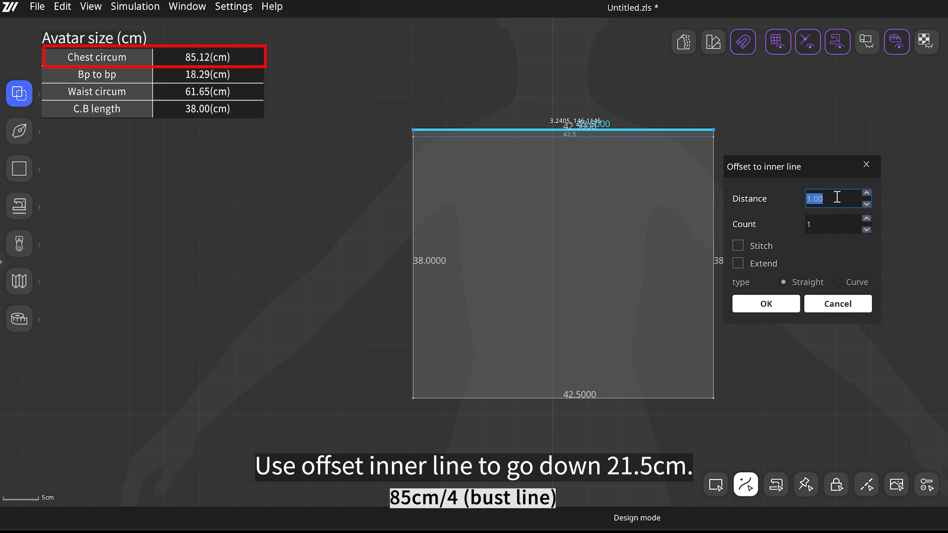
pyautogui.write('21.')
pyautogui.write('3')
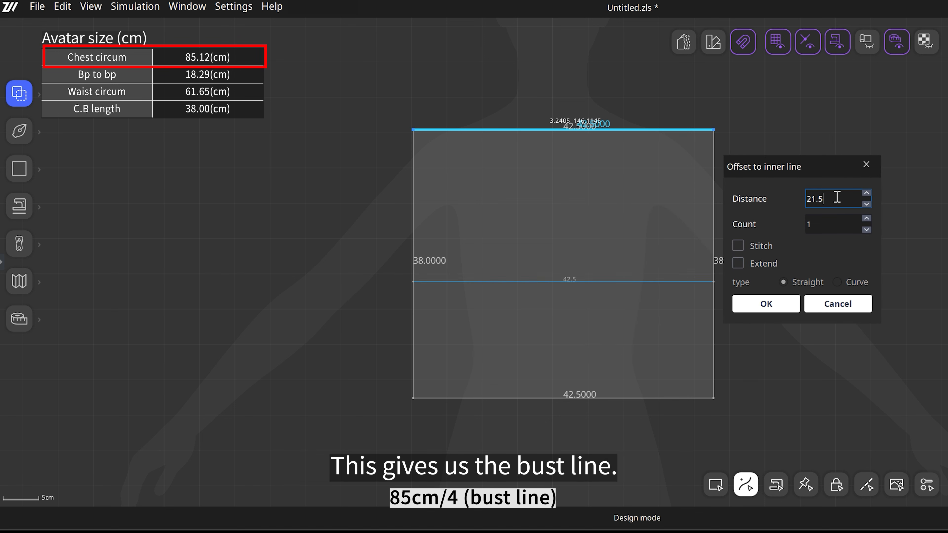
pyautogui.press('Return')
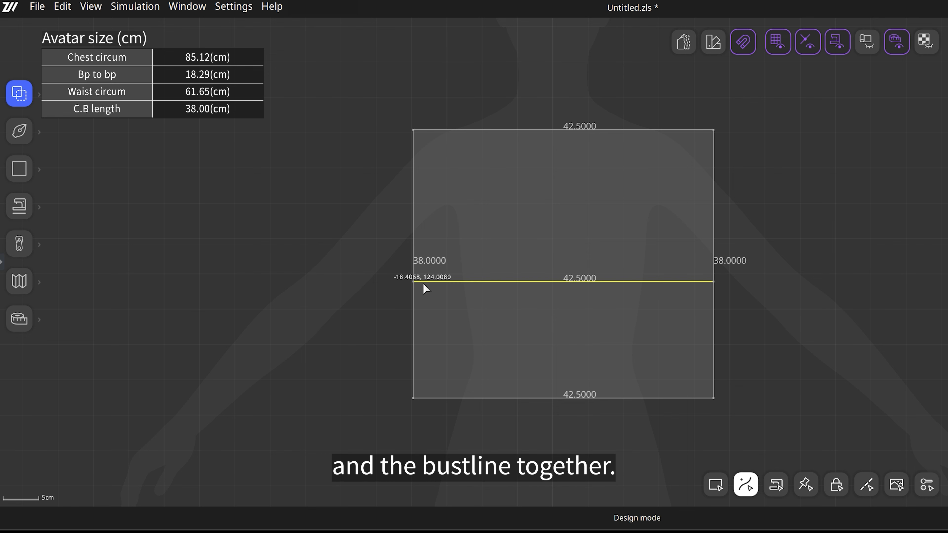
# Split the rectangle's left edge where it meets the bust line
pyautogui.scroll(1, 423, 283)
pyautogui.click(410, 306)
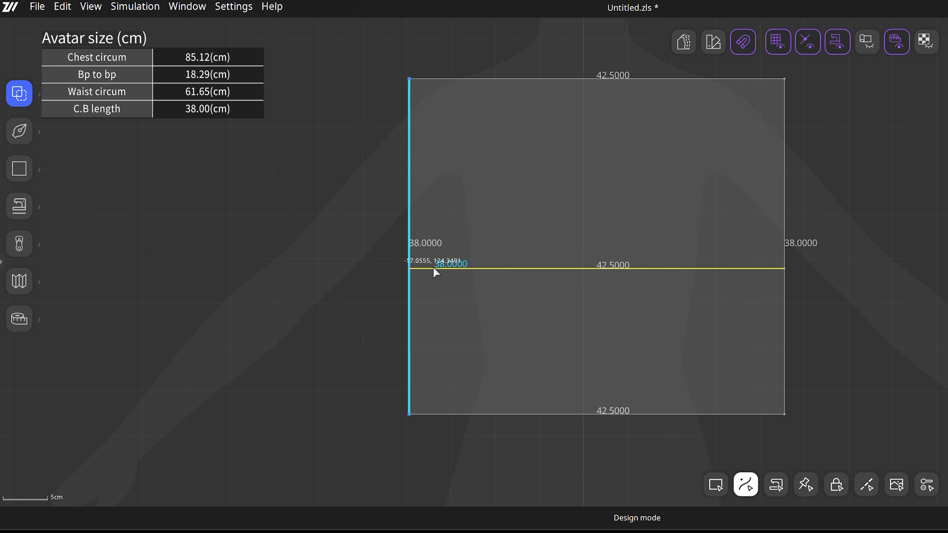
pyautogui.keyDown('shift'); pyautogui.click(433, 268); pyautogui.keyUp('shift')
pyautogui.rightClick(433, 267)
pyautogui.click(489, 207)
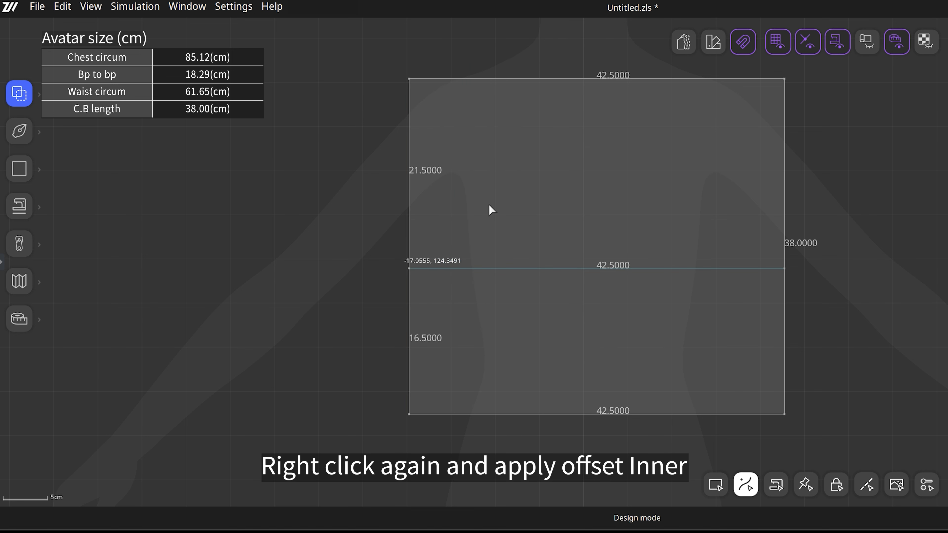
# Offset the left edge's segment below the bust line inward by 21.25 cm to create the side seam
pyautogui.rightClick(408, 328)
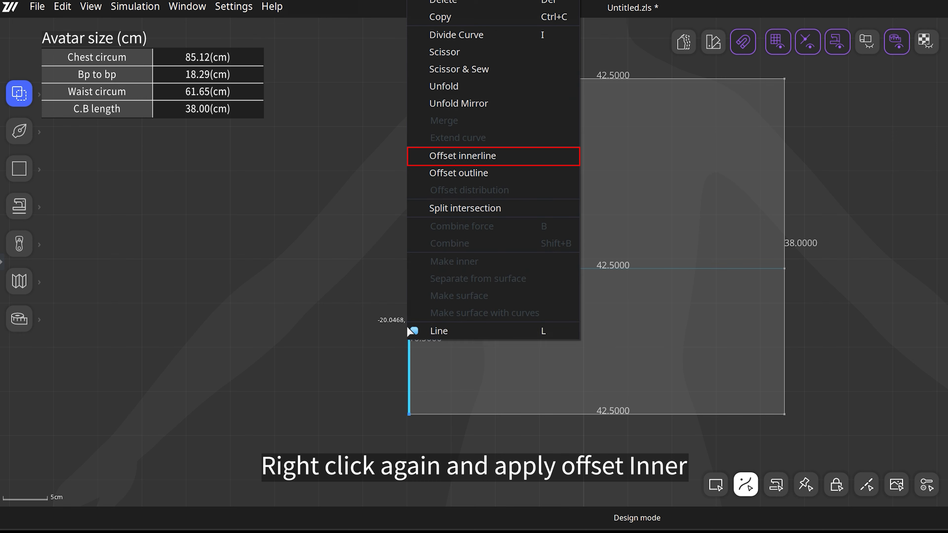
pyautogui.click(469, 155)
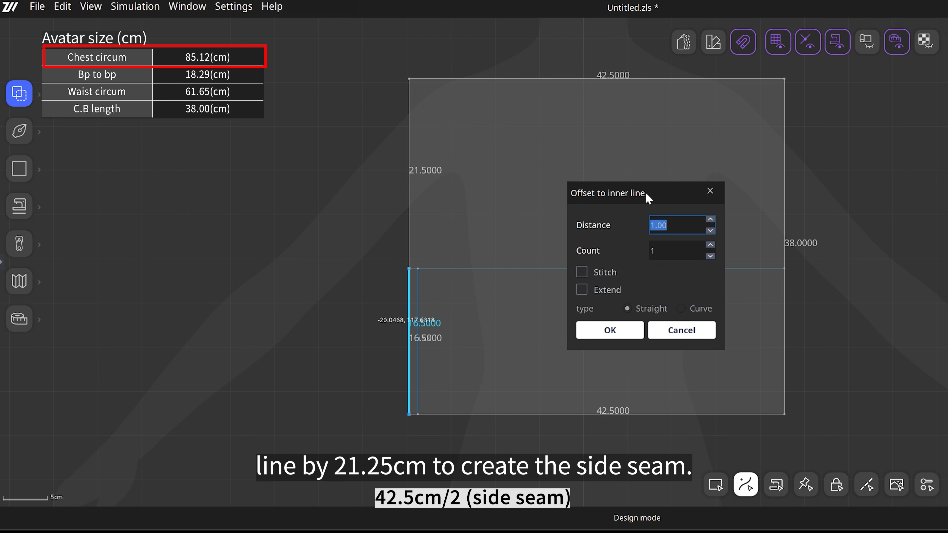
pyautogui.write('21.25')
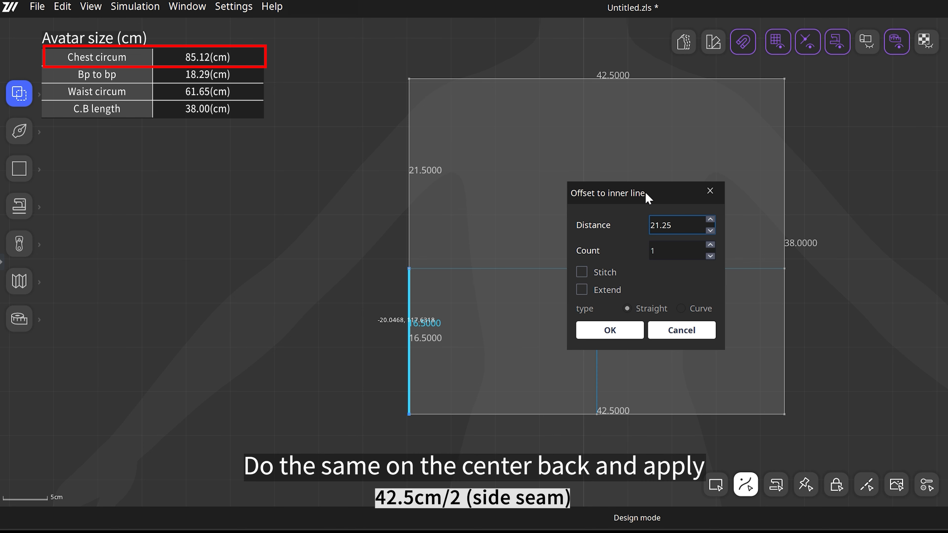
pyautogui.press('Return')
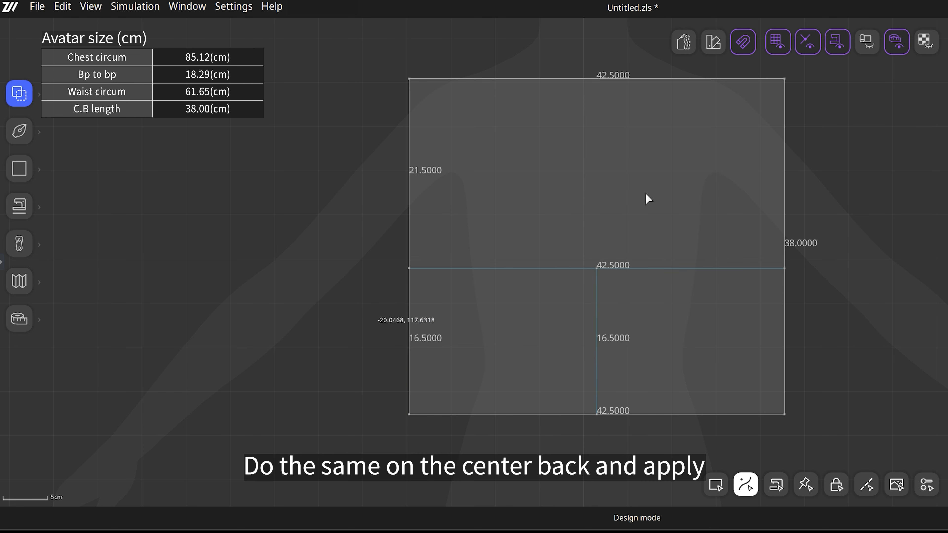
# Split the rectangle's right edge at its intersection with the bust line
pyautogui.click(783, 230)
pyautogui.keyDown('shift'); pyautogui.click(769, 274); pyautogui.keyUp('shift')
pyautogui.rightClick(769, 273)
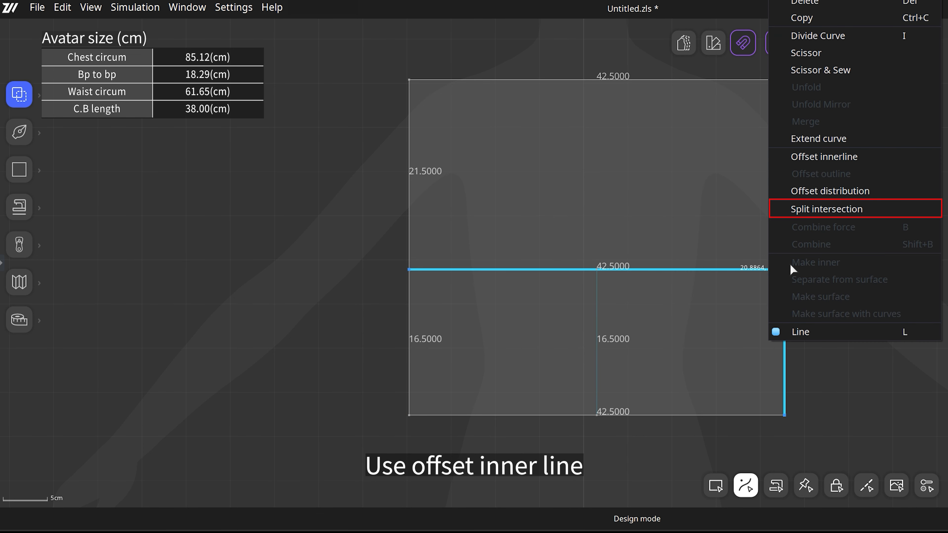
pyautogui.click(835, 209)
# Offset the right edge's segment above the bust line inward by 18 cm for the across back line
pyautogui.click(785, 219)
pyautogui.rightClick(787, 220)
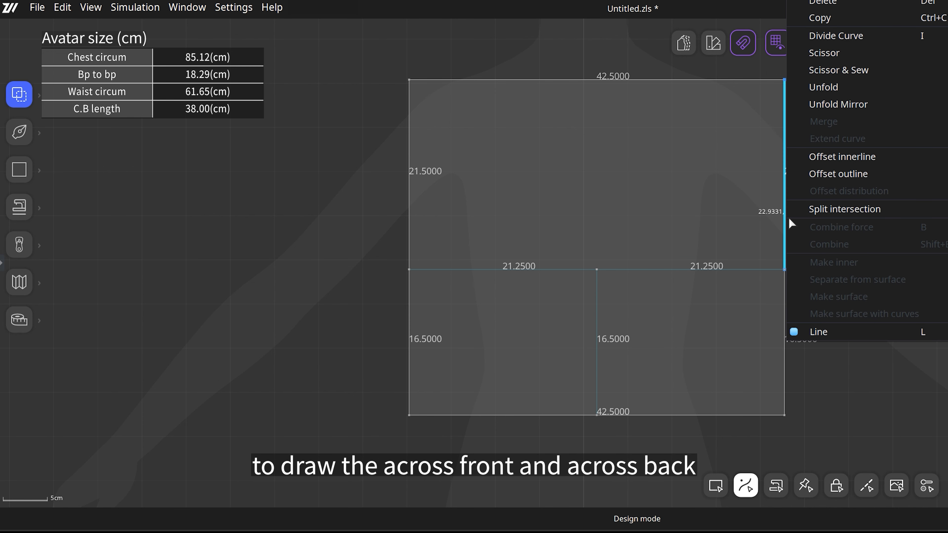
pyautogui.click(829, 173)
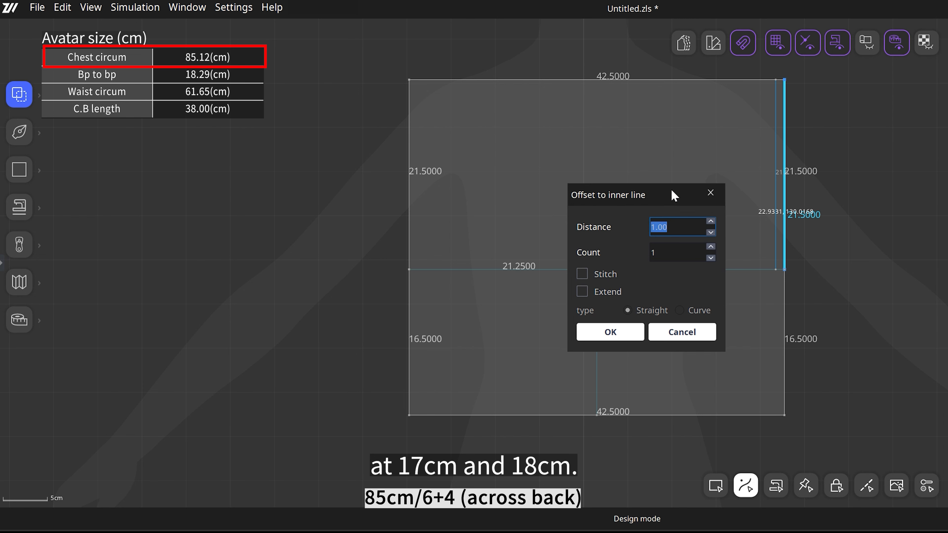
pyautogui.moveTo(672, 190); pyautogui.dragTo(654, 201)
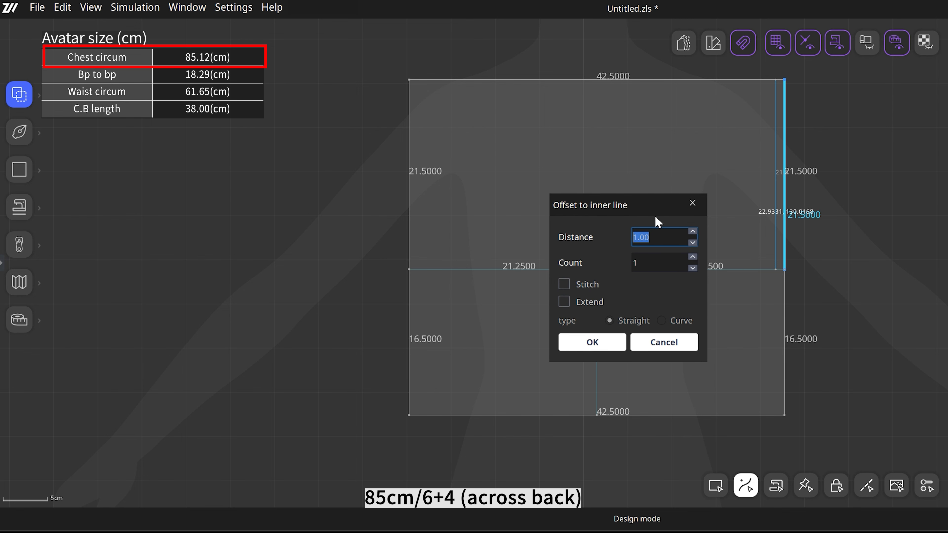
pyautogui.write('18')
pyautogui.click(607, 345)
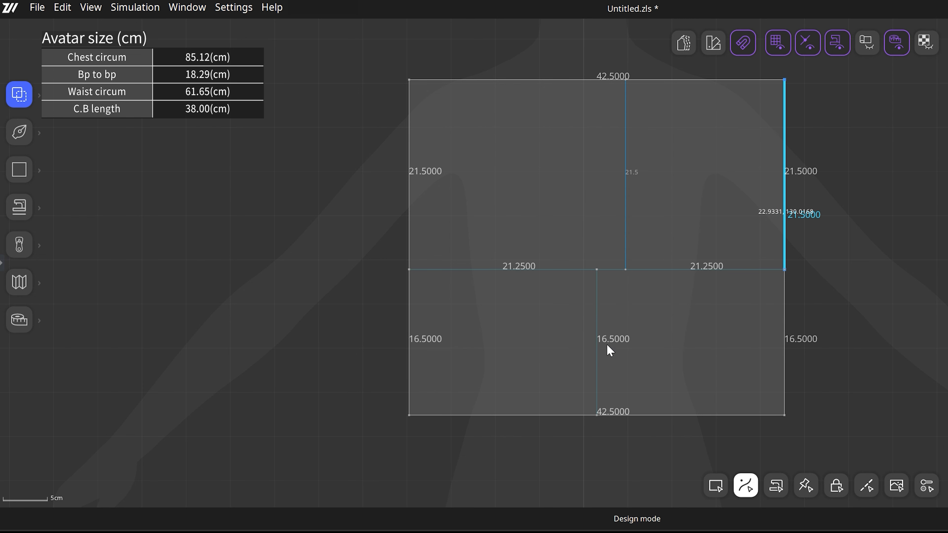
# Offset the left edge's segment above the bust line inward by 17 cm for the across front line
pyautogui.click(409, 199)
pyautogui.rightClick(411, 202)
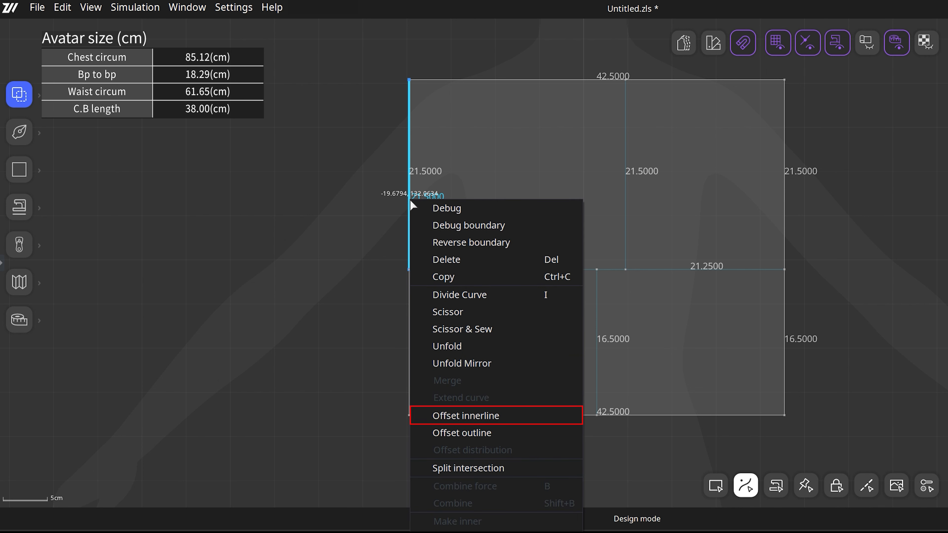
pyautogui.click(487, 415)
pyautogui.write('17')
pyautogui.press('Return')
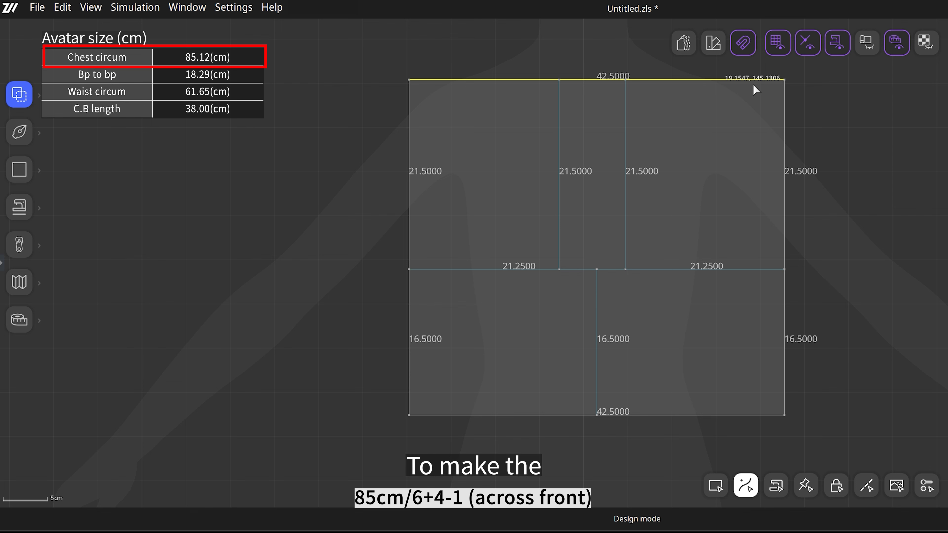
# Divide the rectangle's top edge with Divide Curve, making the segment at the right corner 7 cm long
pyautogui.click(732, 91)
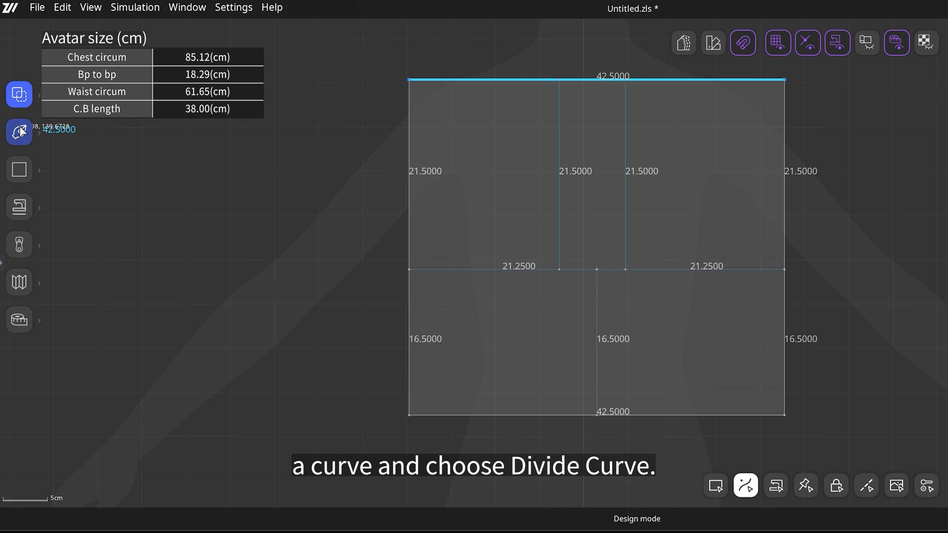
pyautogui.rightClick(759, 81)
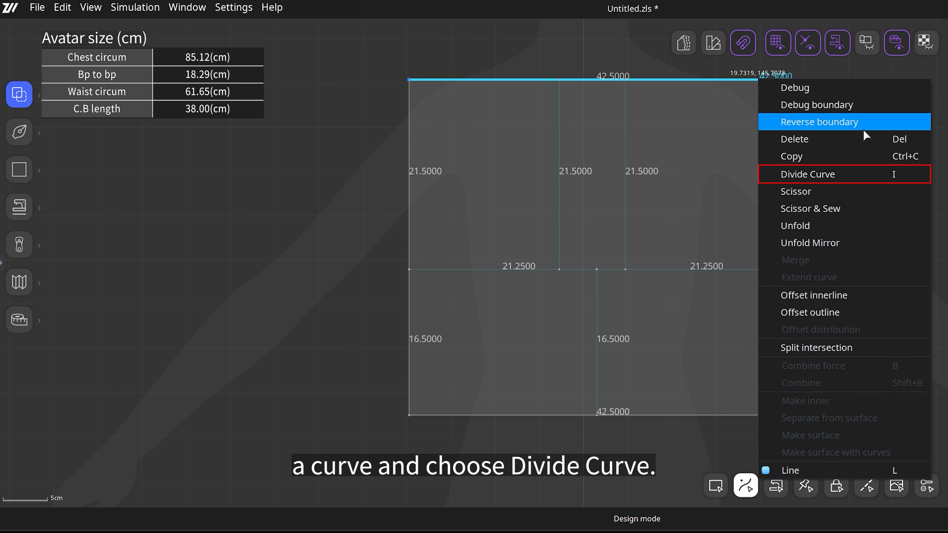
pyautogui.click(829, 174)
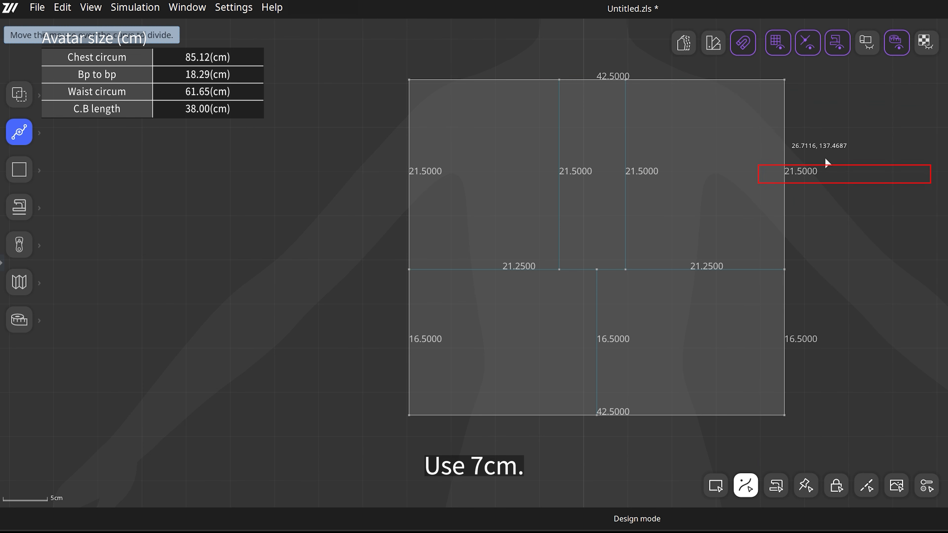
pyautogui.click(734, 81)
pyautogui.moveTo(631, 157); pyautogui.dragTo(695, 110)
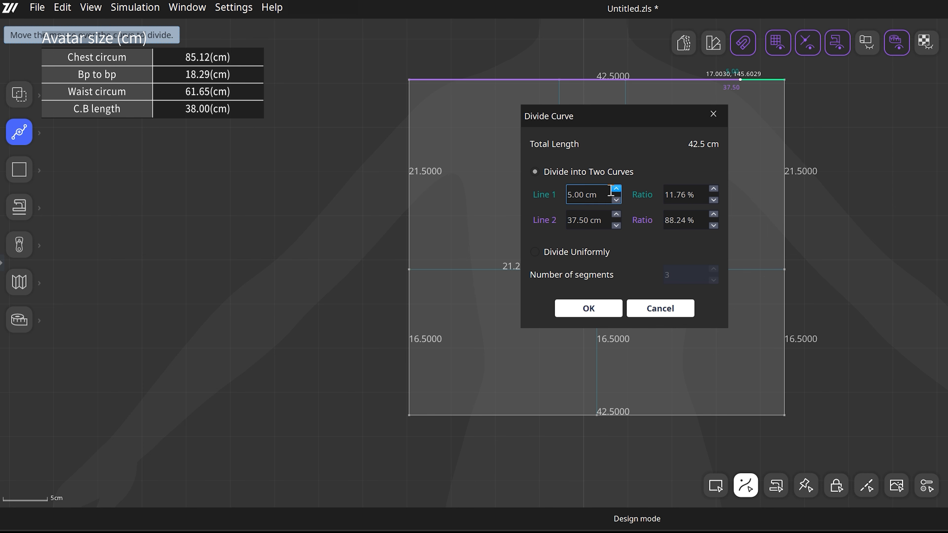
pyautogui.tripleClick(563, 196)
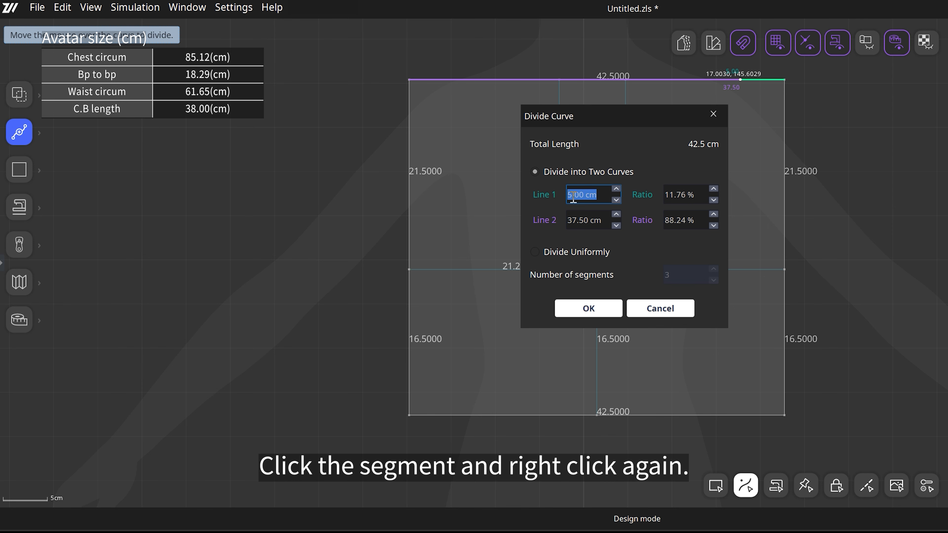
pyautogui.write('7')
pyautogui.press('Return')
pyautogui.scroll(2, 627, 181)
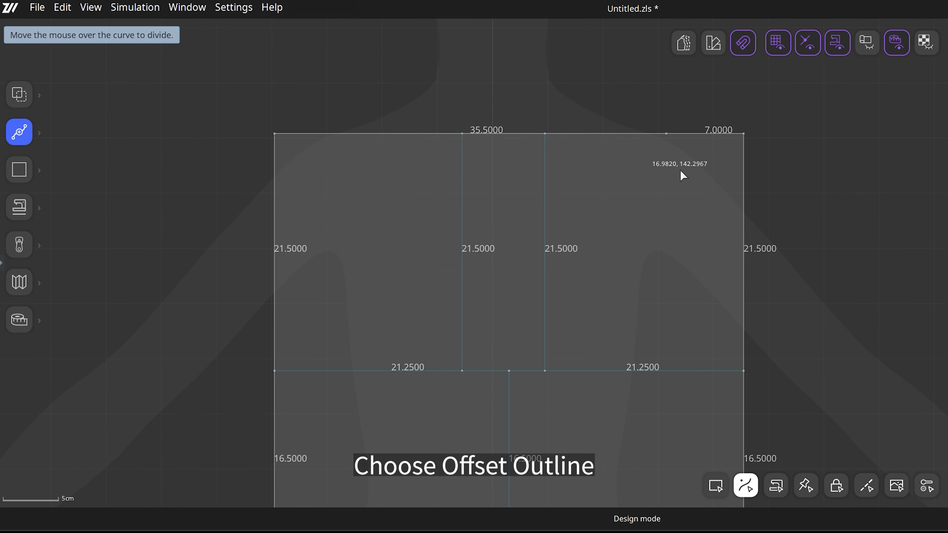
# Offset the longer segment of the top edge outward by 2.5 cm, keeping the inner line active
pyautogui.press('Escape')
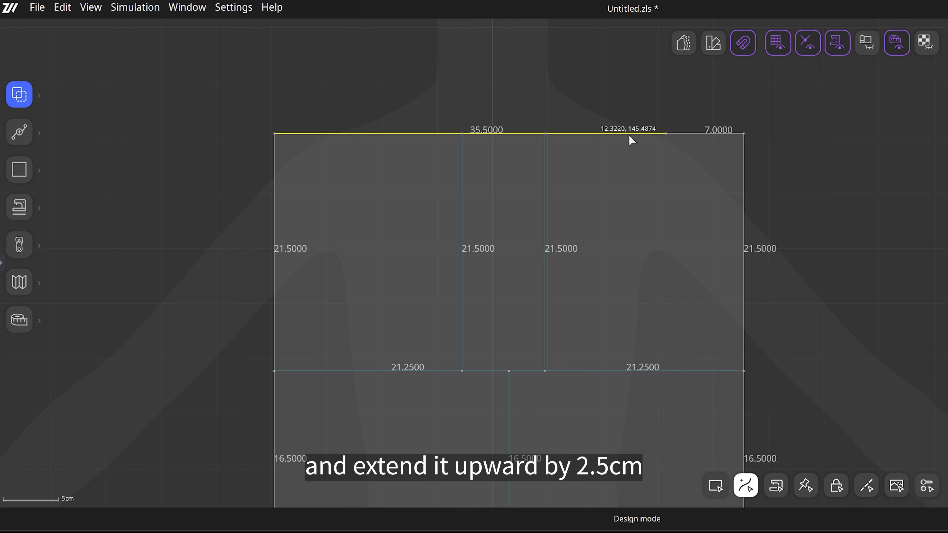
pyautogui.rightClick(629, 136)
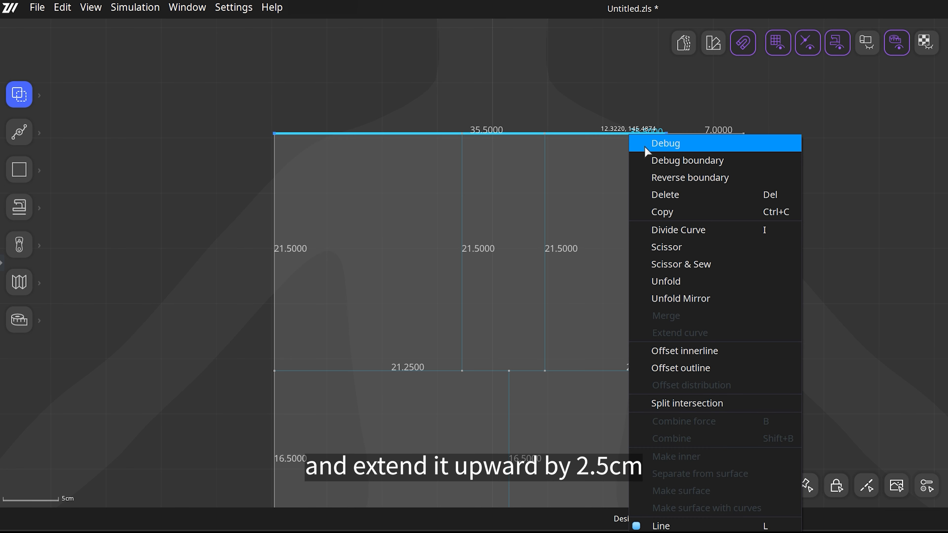
pyautogui.click(691, 368)
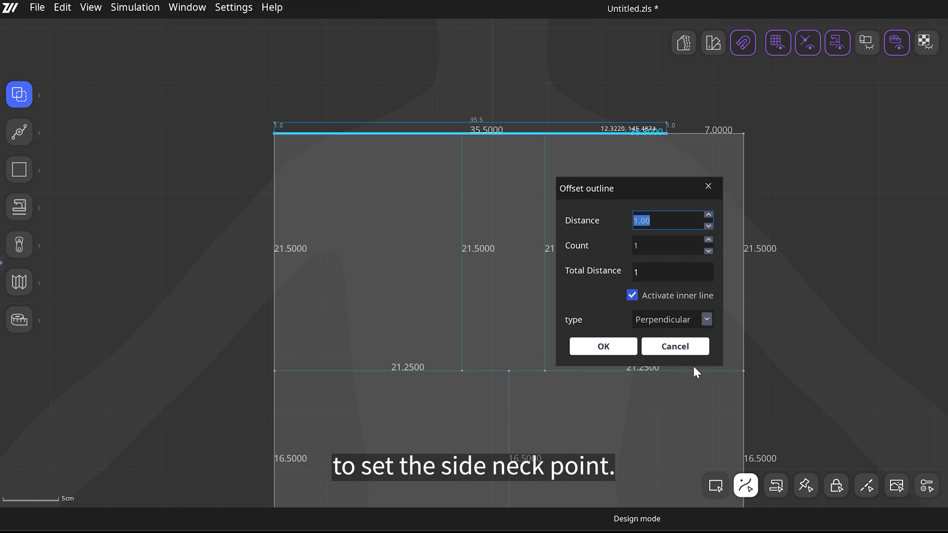
pyautogui.write('2.5')
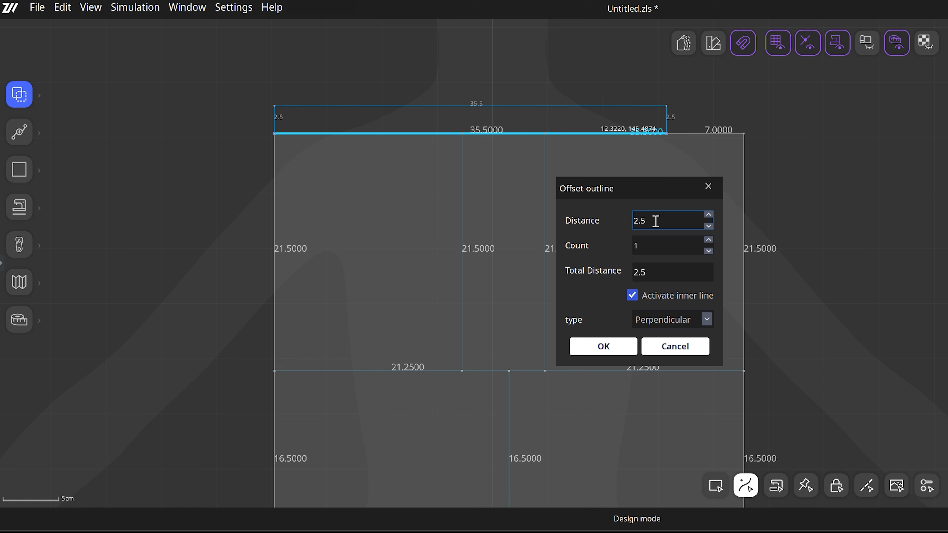
pyautogui.press('Return')
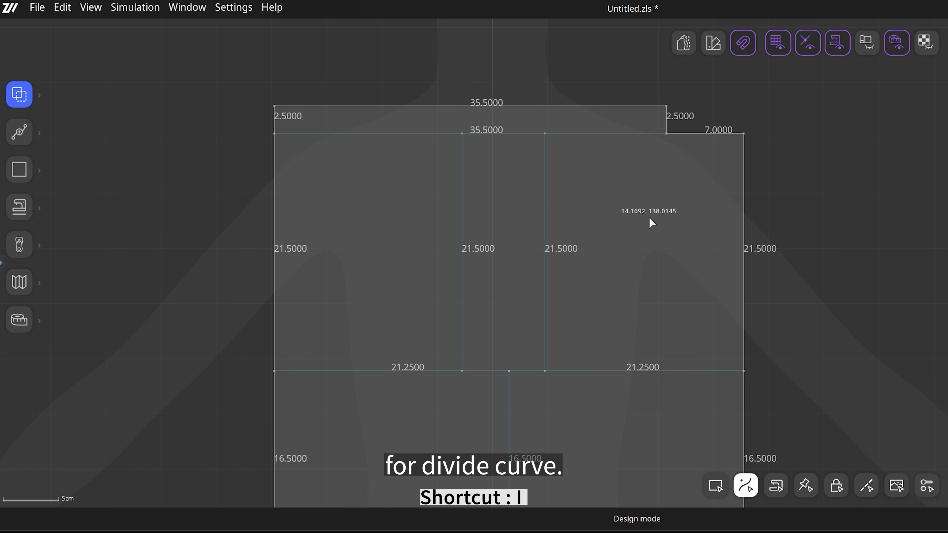
# Divide the raised top edge into two curves, making the segment at its right end 18 cm long
pyautogui.press('i')
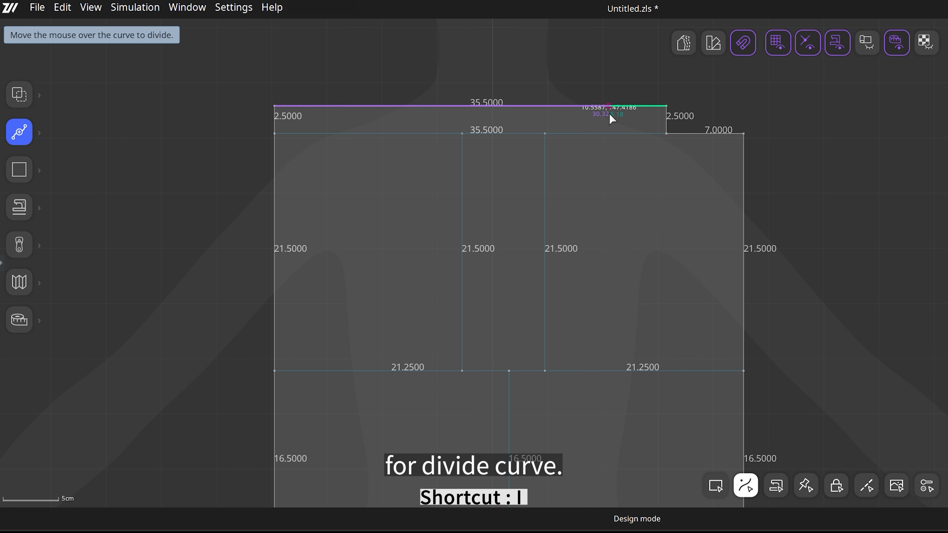
pyautogui.click(593, 110)
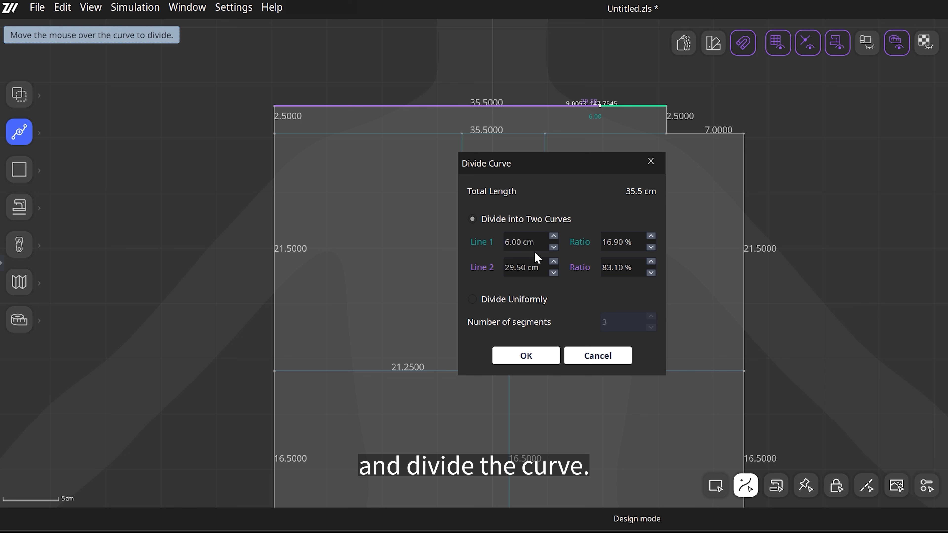
pyautogui.moveTo(534, 245); pyautogui.dragTo(495, 244)
pyautogui.write('18')
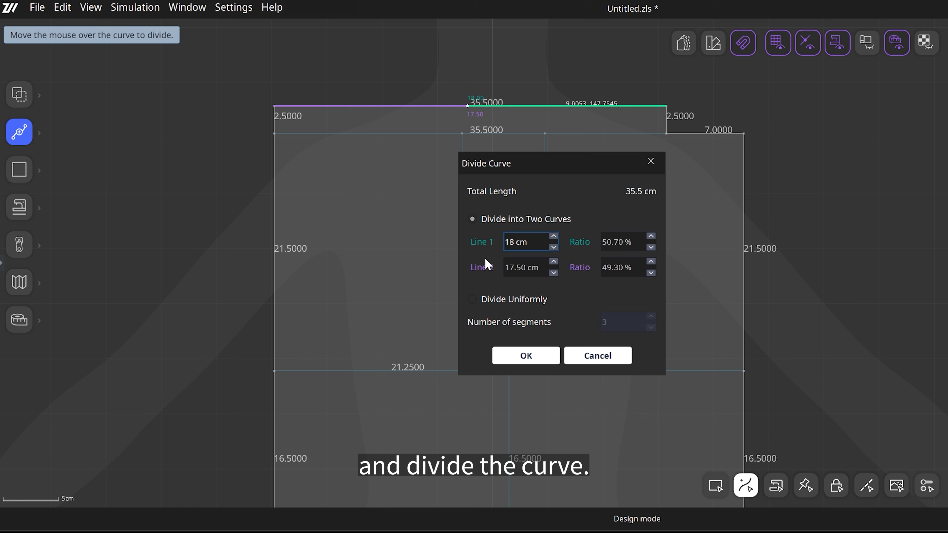
pyautogui.press('Return')
pyautogui.press('Escape')
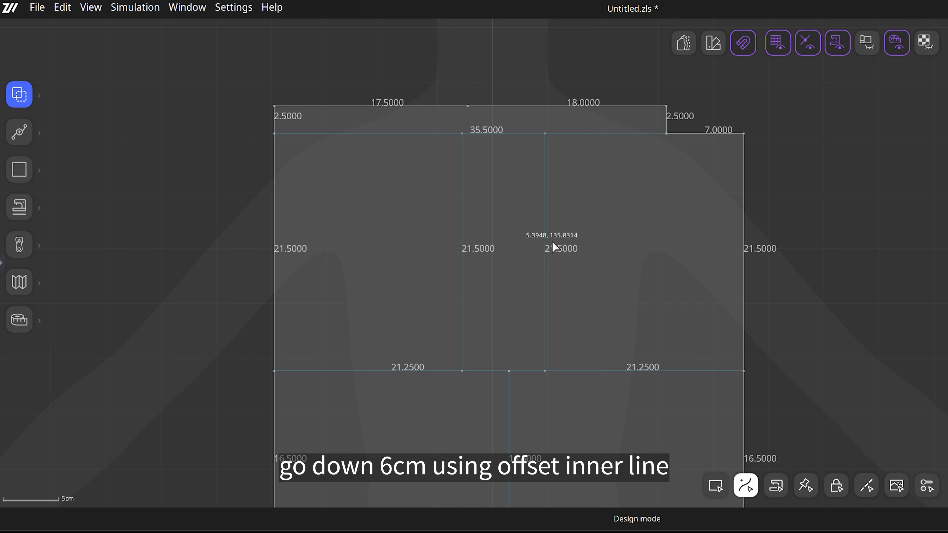
# Offset the raised edge's right-hand segment to an inner line 6 cm below it to mark the shoulder point
pyautogui.click(581, 108)
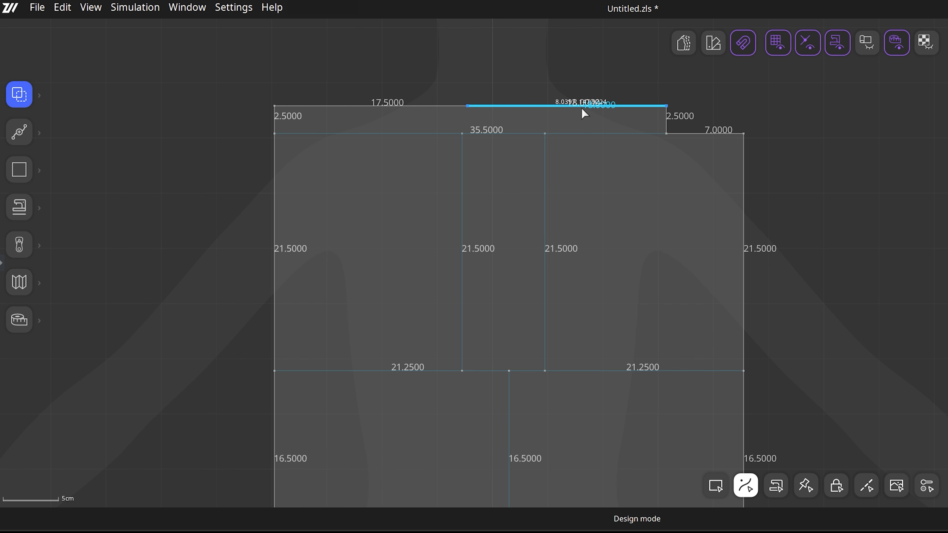
pyautogui.rightClick(581, 108)
pyautogui.click(673, 324)
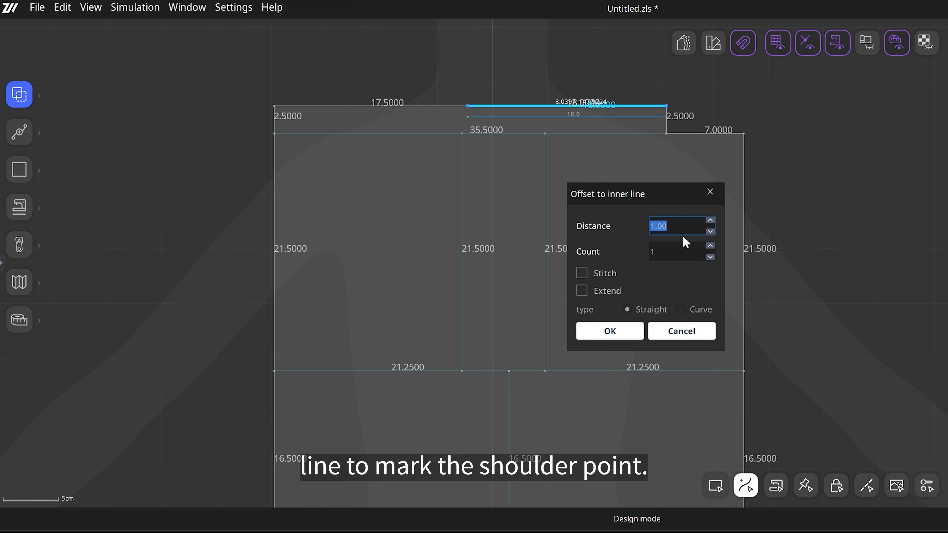
pyautogui.write('6')
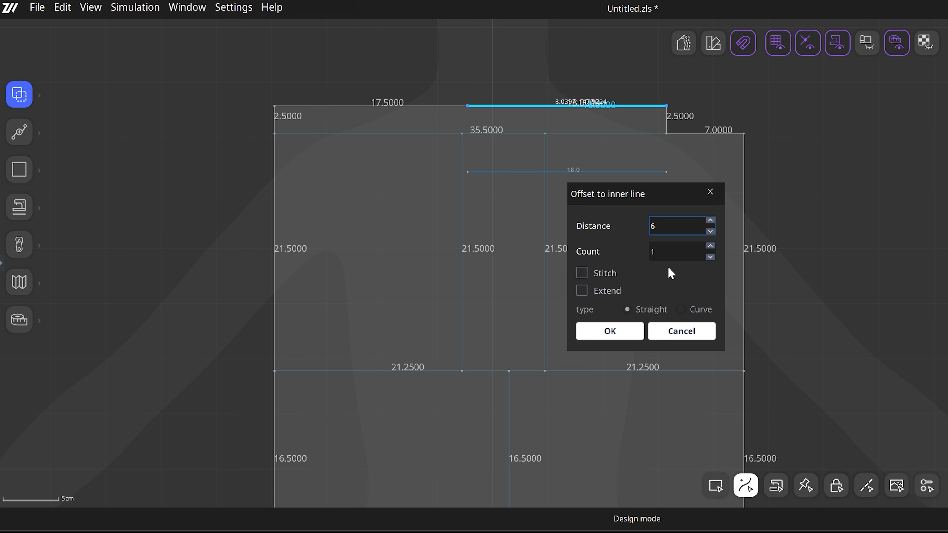
pyautogui.press('Return')
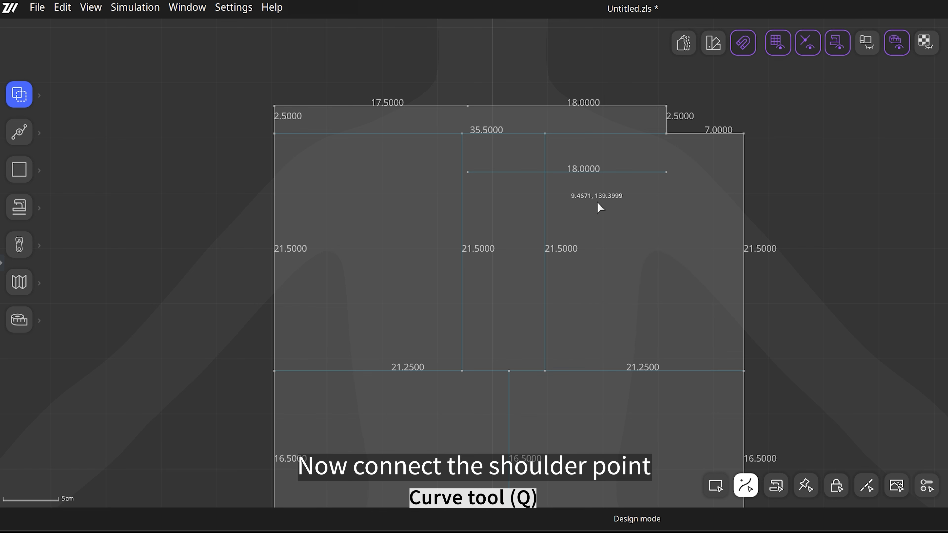
# Draw the shoulder line with the curve tool from the raised edge's right end to the left end of the offset line
pyautogui.press('q')
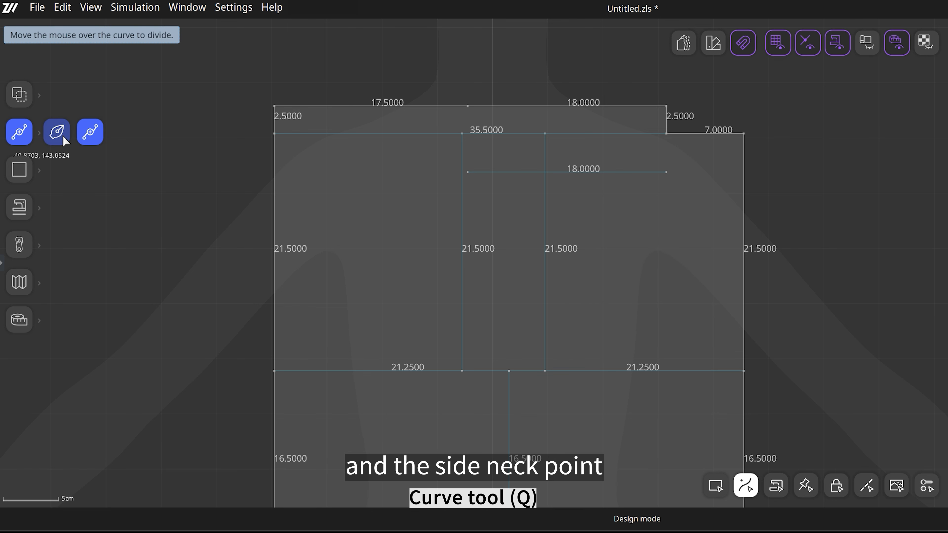
pyautogui.click(56, 133)
pyautogui.click(667, 107)
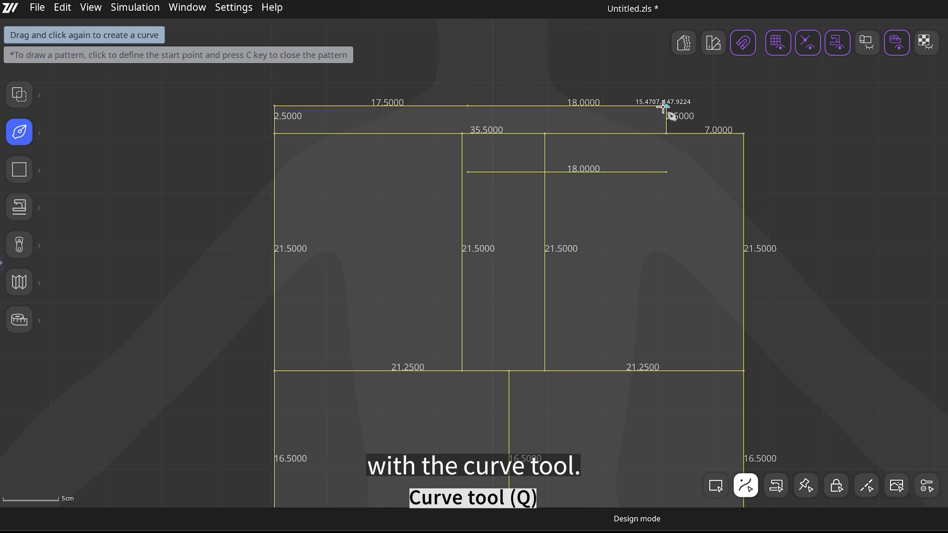
pyautogui.click(468, 173)
pyautogui.press('Escape')
pyautogui.moveTo(611, 236); pyautogui.dragTo(604, 223, button='middle')
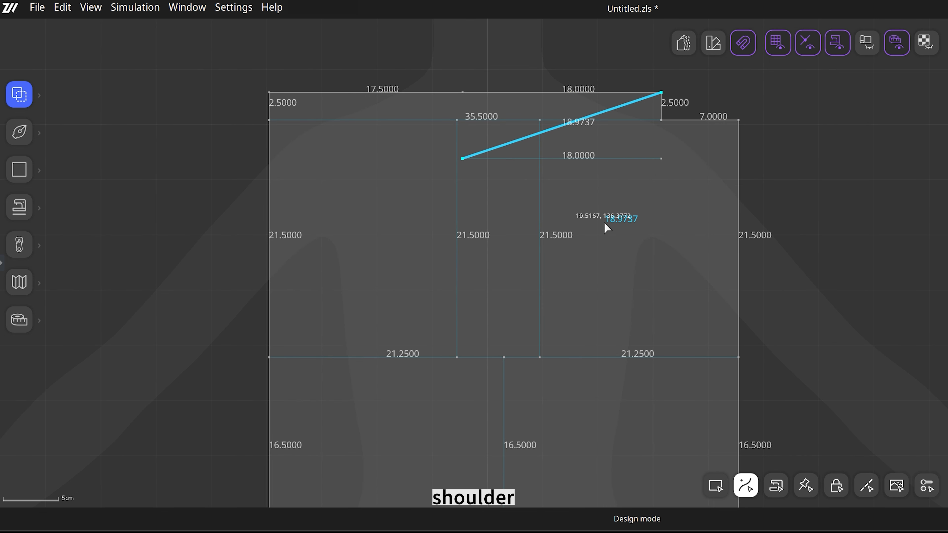
pyautogui.click(605, 224)
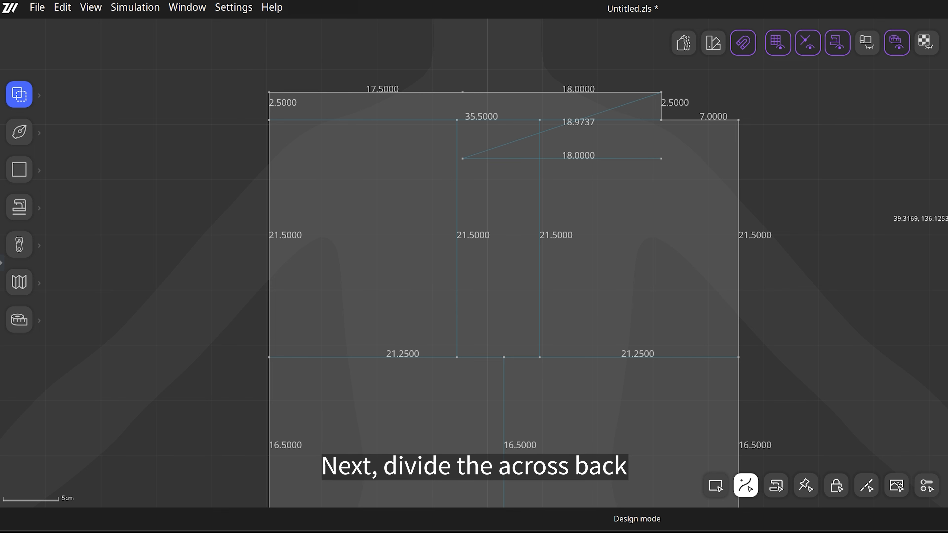
# Divide the vertical across back line into two curves at a ratio of 50%
pyautogui.press('x')
pyautogui.rightClick(540, 257)
pyautogui.moveTo(557, 167); pyautogui.dragTo(721, 165)
pyautogui.moveTo(751, 232); pyautogui.dragTo(711, 233)
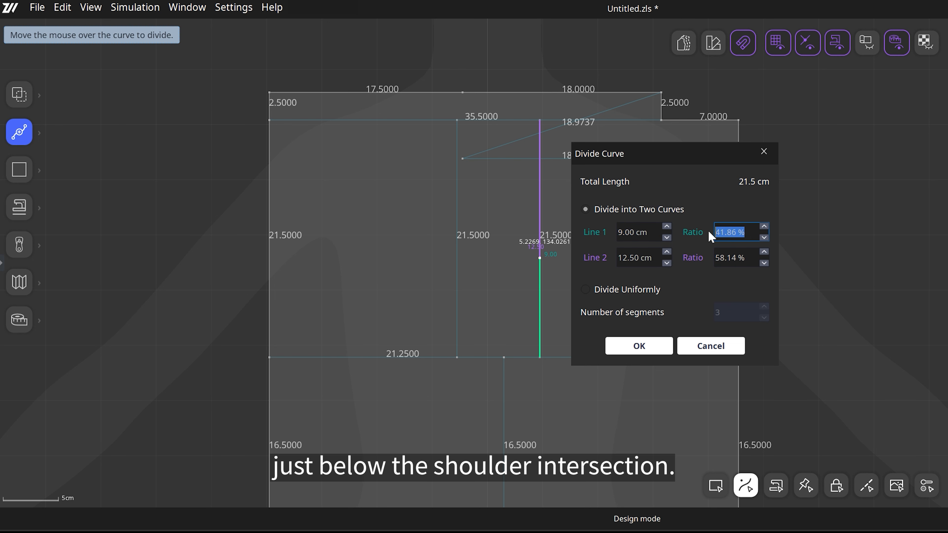
pyautogui.write('50')
pyautogui.press('Return')
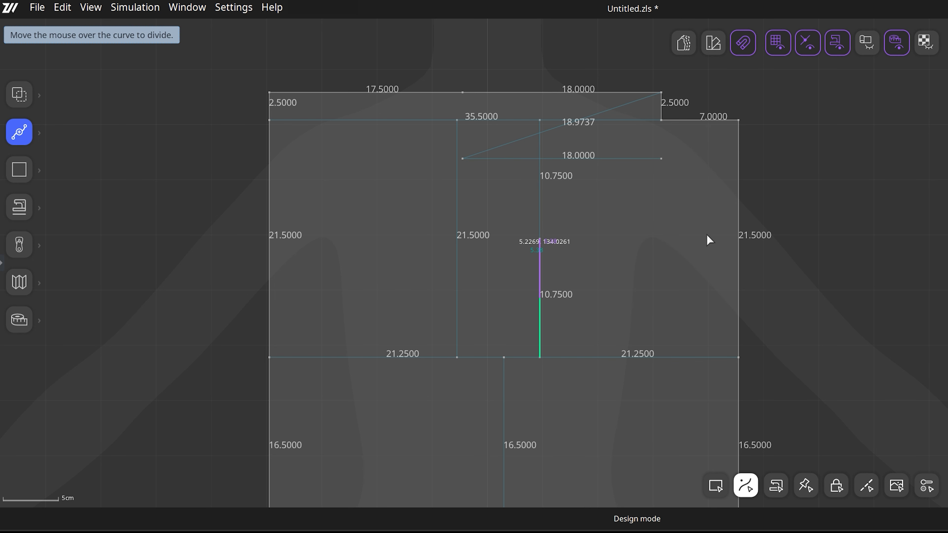
pyautogui.press('Escape')
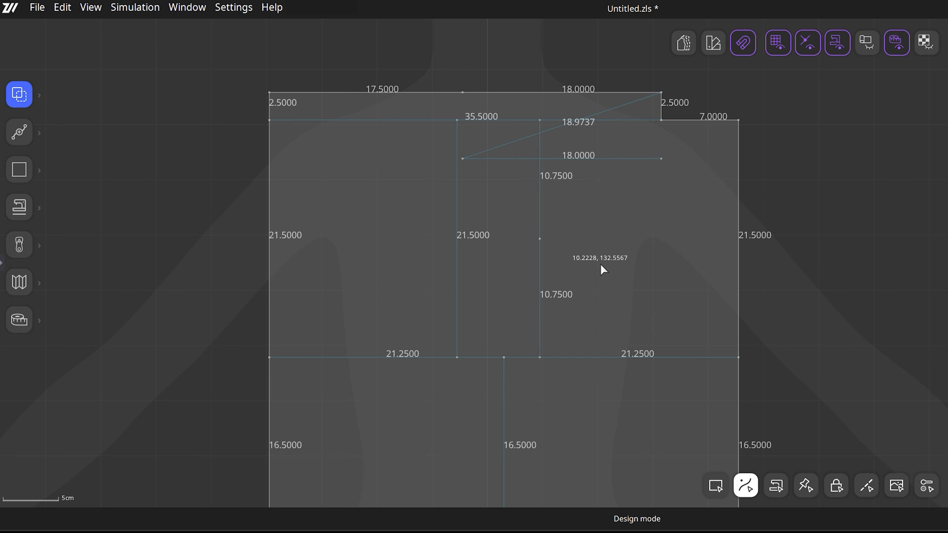
# Split the bust line at the point where the across back line meets it
pyautogui.scroll(2, 539, 364)
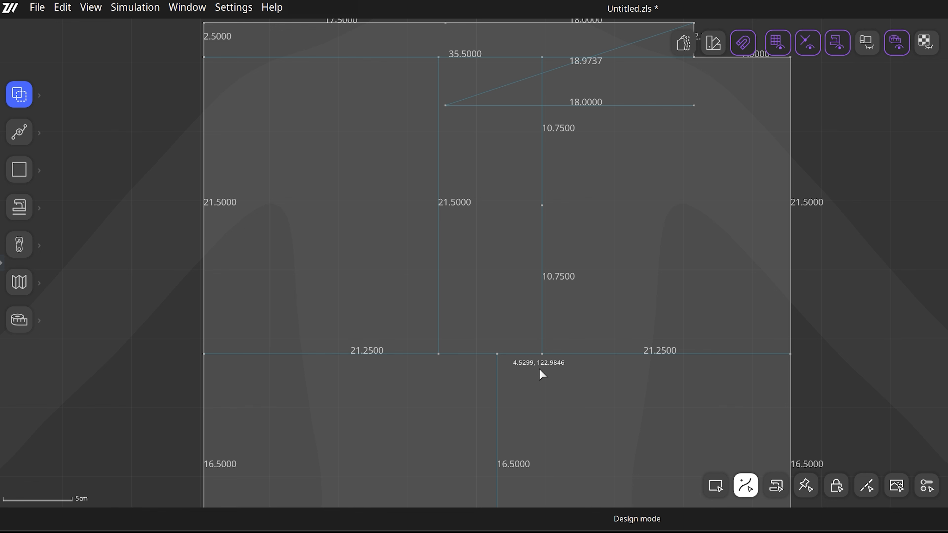
pyautogui.press('x')
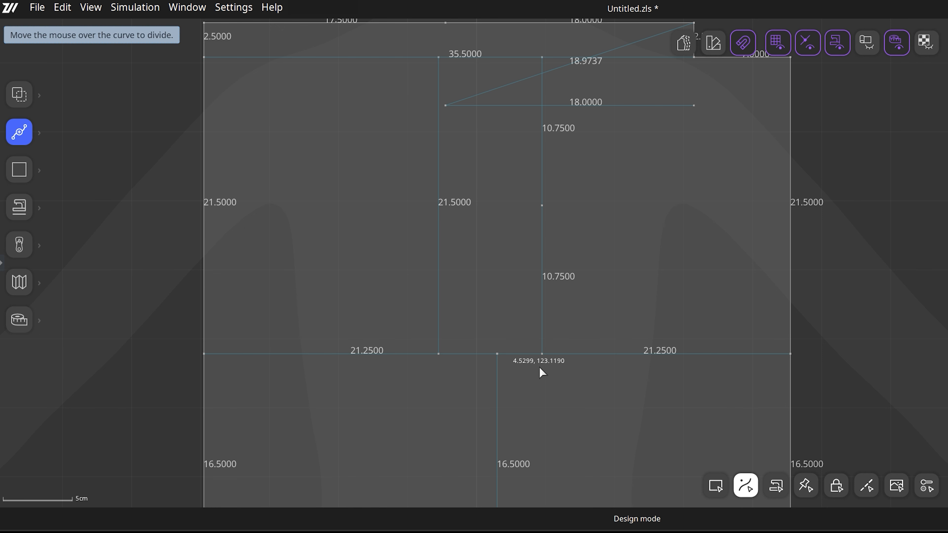
pyautogui.click(542, 353)
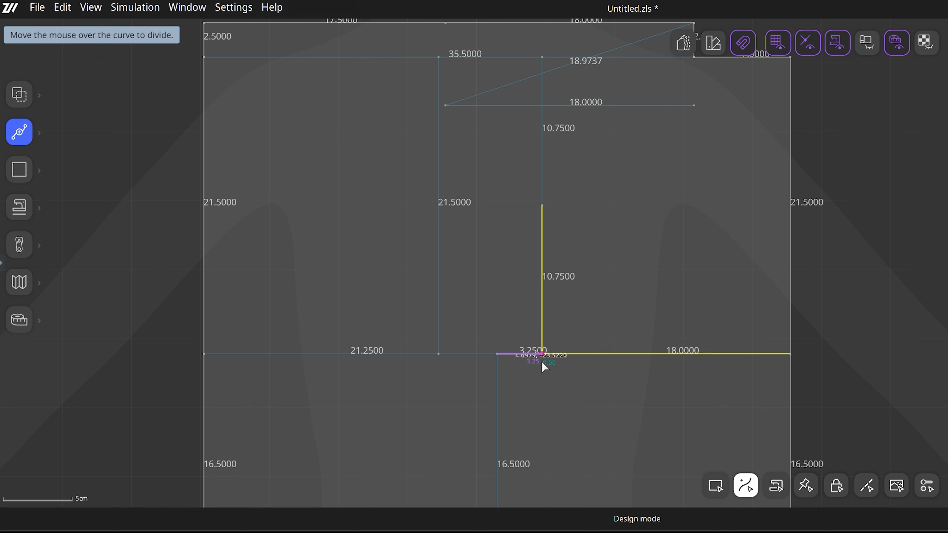
pyautogui.press('Escape')
# Divide the lower half of the across back line 3.25 cm above the bust line
pyautogui.scroll(1, 526, 378)
pyautogui.scroll(1, 525, 373)
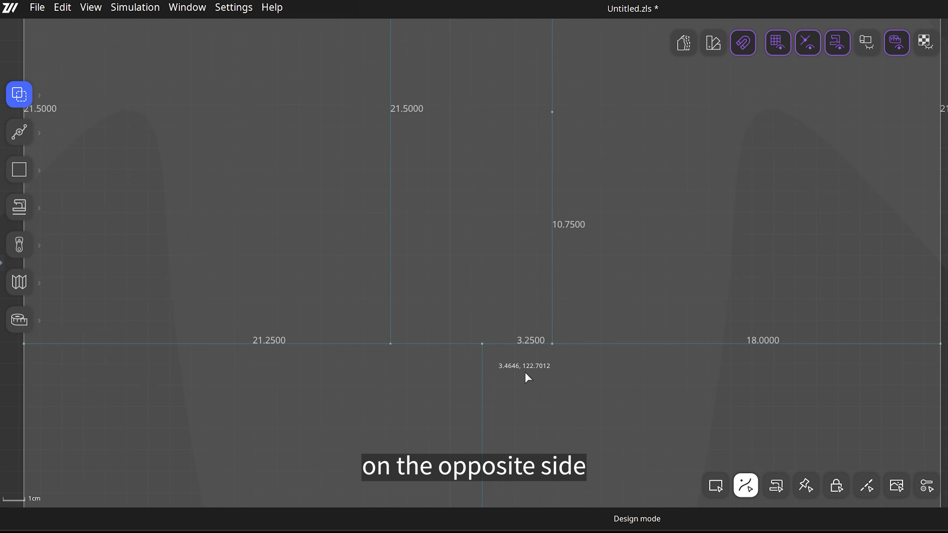
pyautogui.moveTo(524, 373); pyautogui.dragTo(492, 403, button='middle')
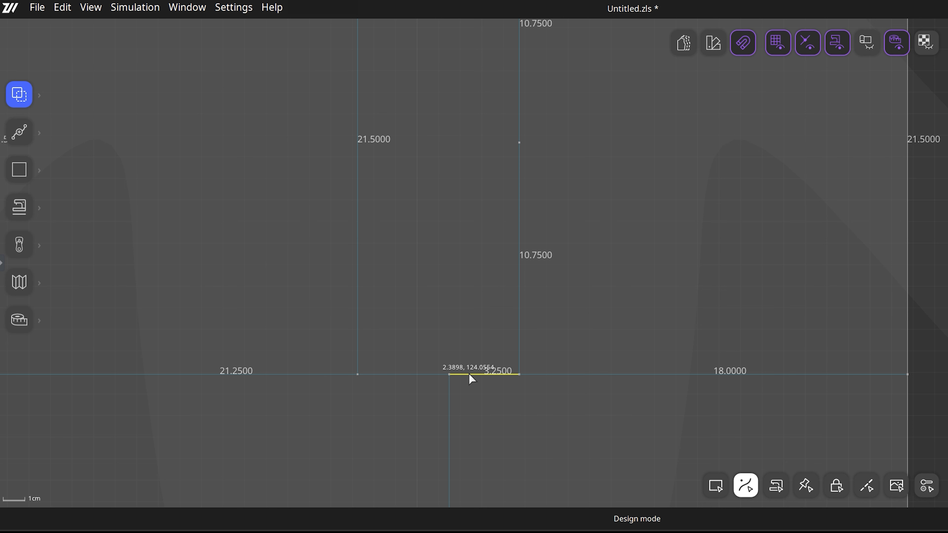
pyautogui.press('x')
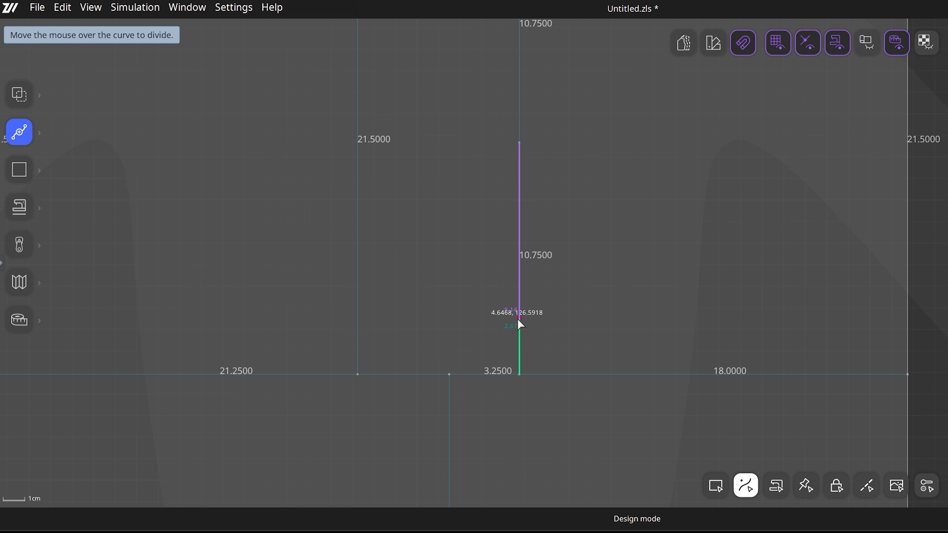
pyautogui.rightClick(518, 319)
pyautogui.moveTo(542, 157); pyautogui.dragTo(682, 144)
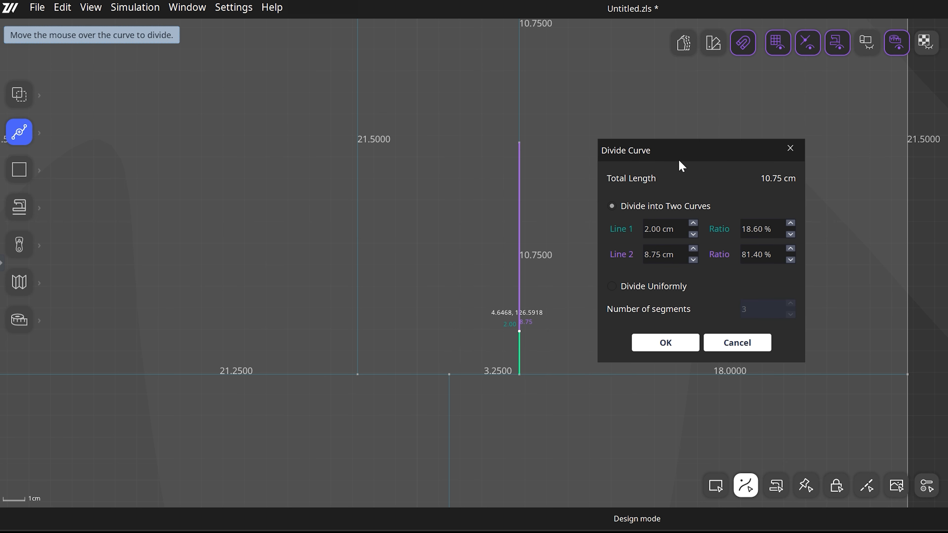
pyautogui.moveTo(674, 229); pyautogui.dragTo(628, 237)
pyautogui.write('3.25')
pyautogui.press('Return')
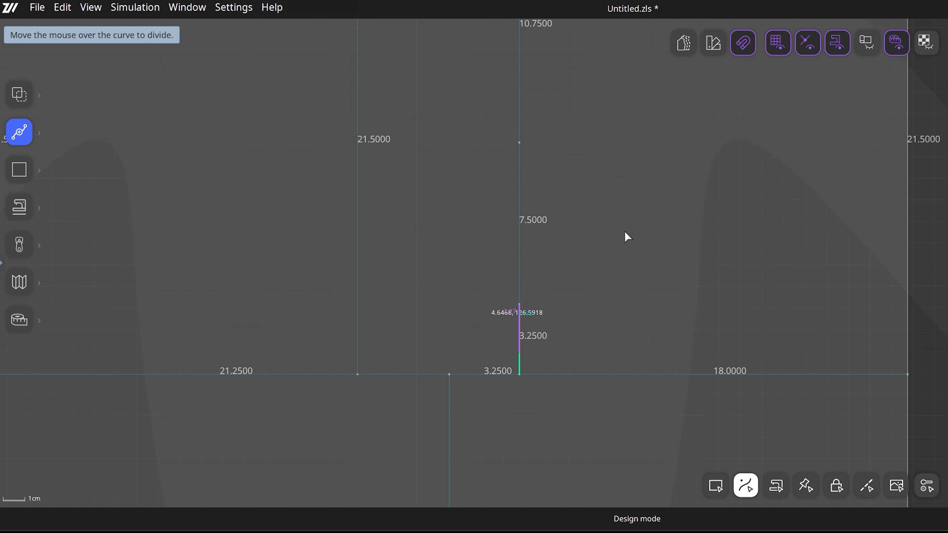
# Draw a straight diagonal from the 3.25 cm mark on the across back line to the side seam's upper end on the bust line
pyautogui.press('q')
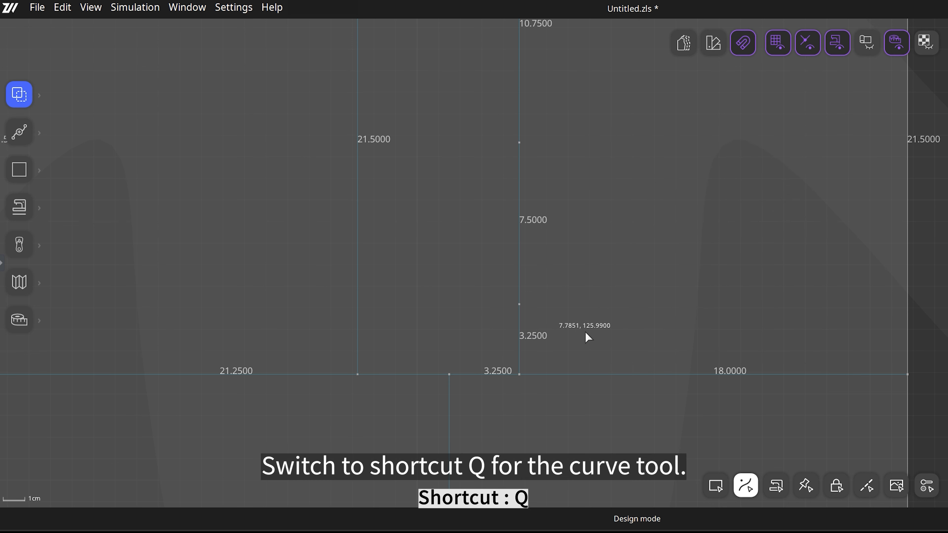
pyautogui.scroll(-1, 585, 333)
pyautogui.moveTo(586, 332); pyautogui.dragTo(573, 344, button='middle')
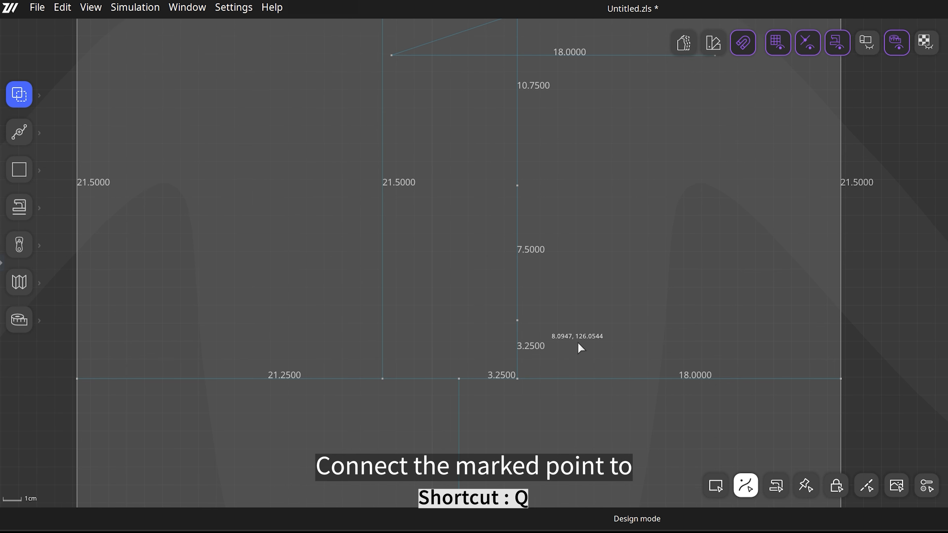
pyautogui.press('q')
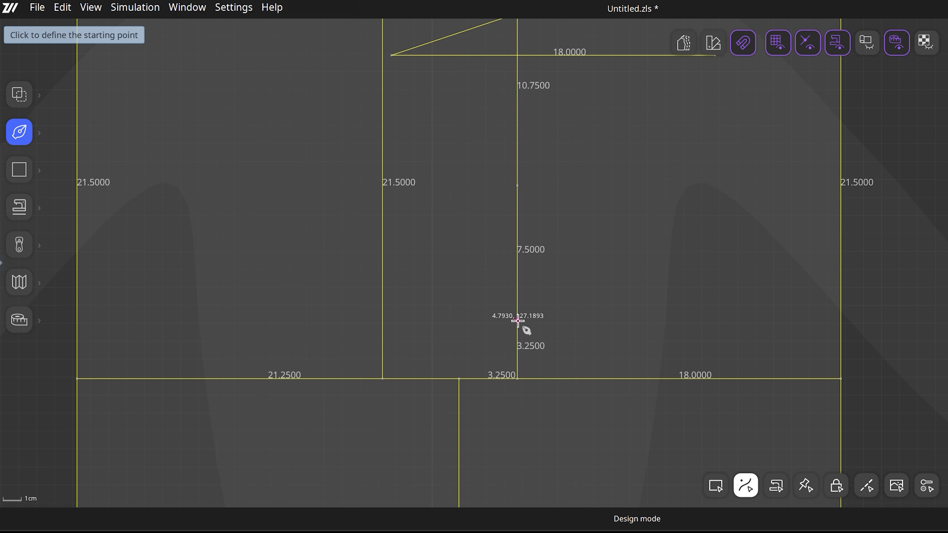
pyautogui.click(516, 321)
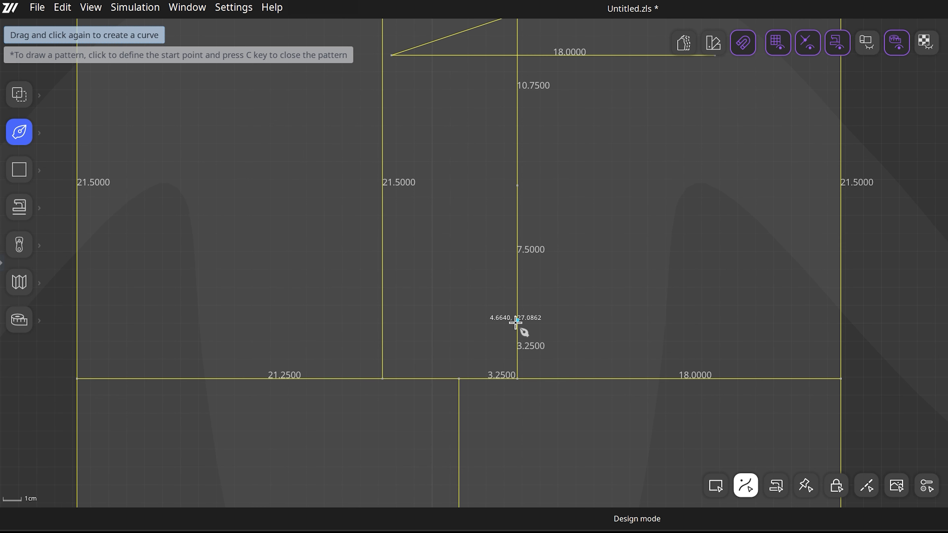
pyautogui.click(458, 379)
pyautogui.press('Escape')
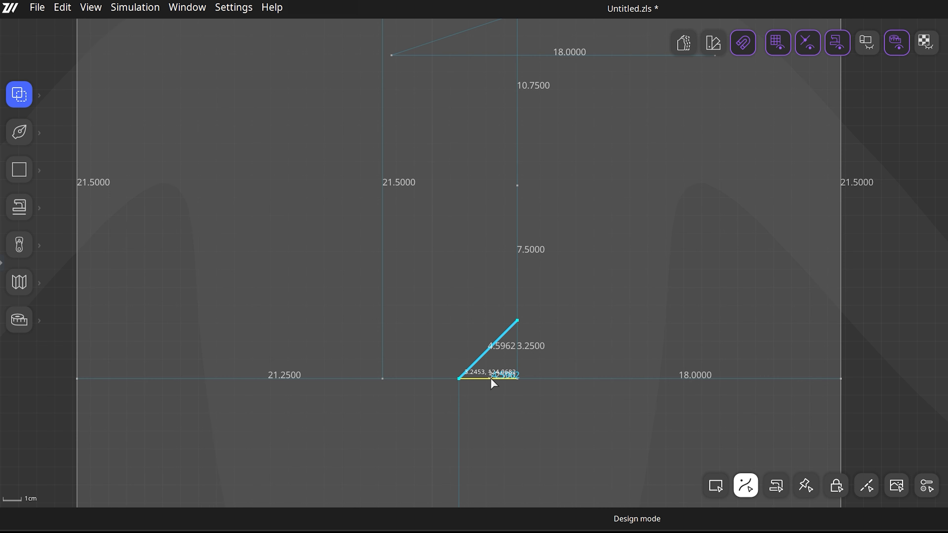
# Divide the armhole diagonal into two curves at about its midpoint
pyautogui.scroll(4, 493, 364)
pyautogui.moveTo(507, 354); pyautogui.dragTo(509, 338, button='middle')
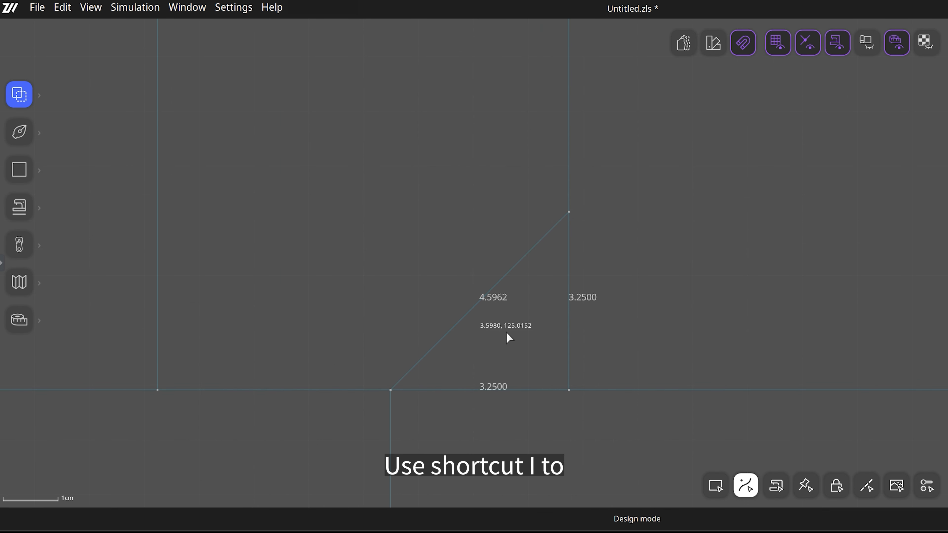
pyautogui.press('i')
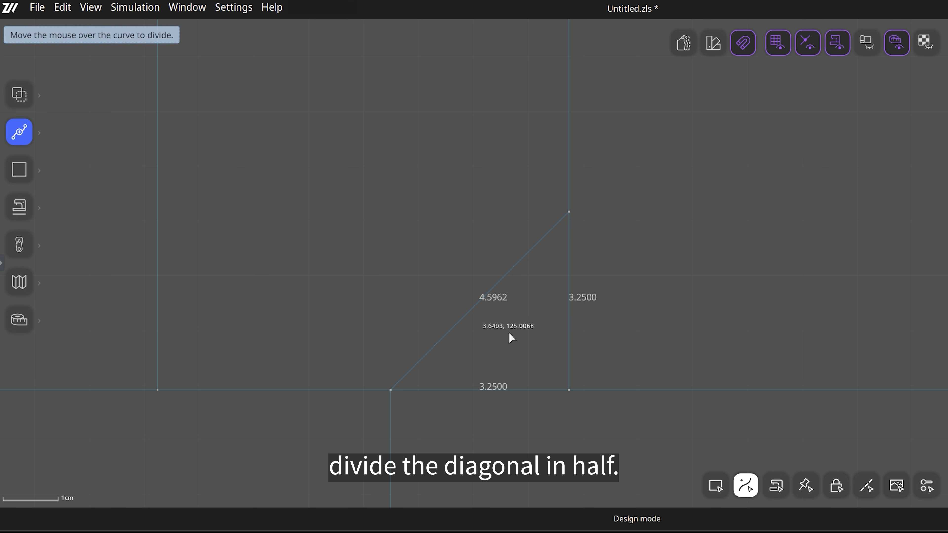
pyautogui.click(492, 302)
pyautogui.moveTo(627, 242); pyautogui.dragTo(584, 241)
pyautogui.press('Return')
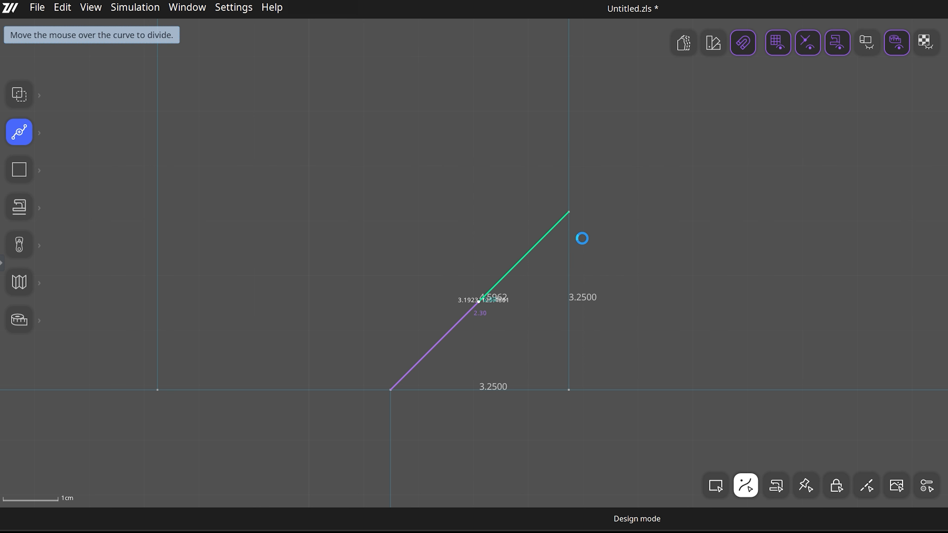
# Draw a straight line from the diagonal's midpoint to the corner where the across back line meets the bust line
pyautogui.moveTo(521, 337); pyautogui.dragTo(490, 304, button='middle')
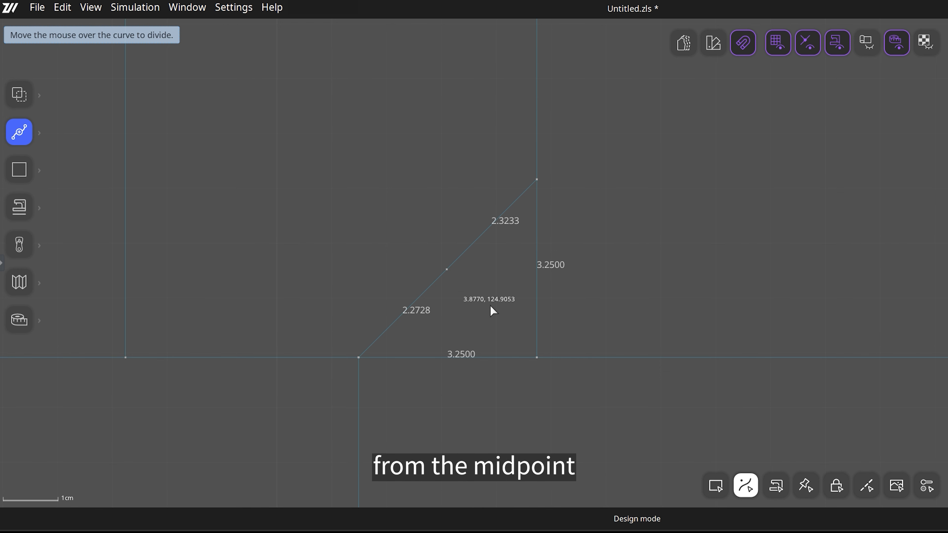
pyautogui.press('p')
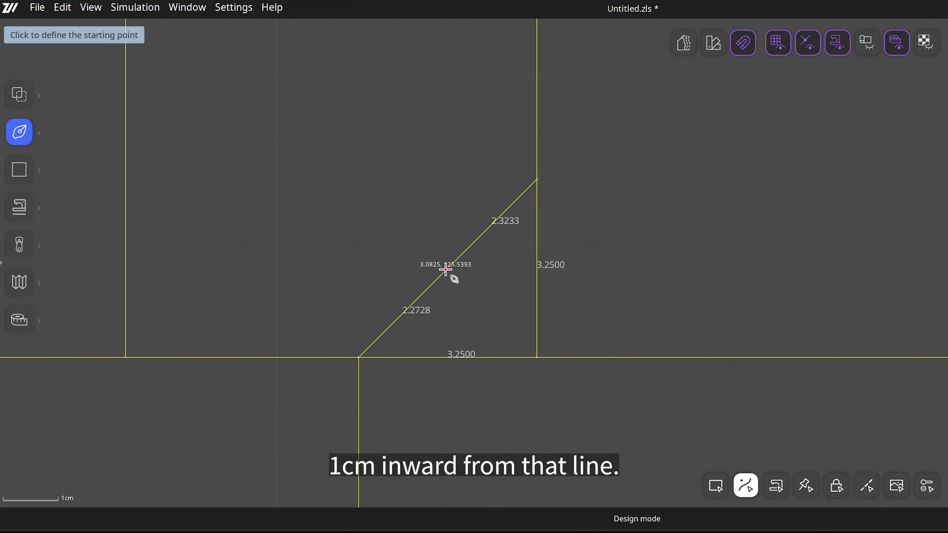
pyautogui.click(446, 269)
pyautogui.click(538, 358)
pyautogui.press('Escape')
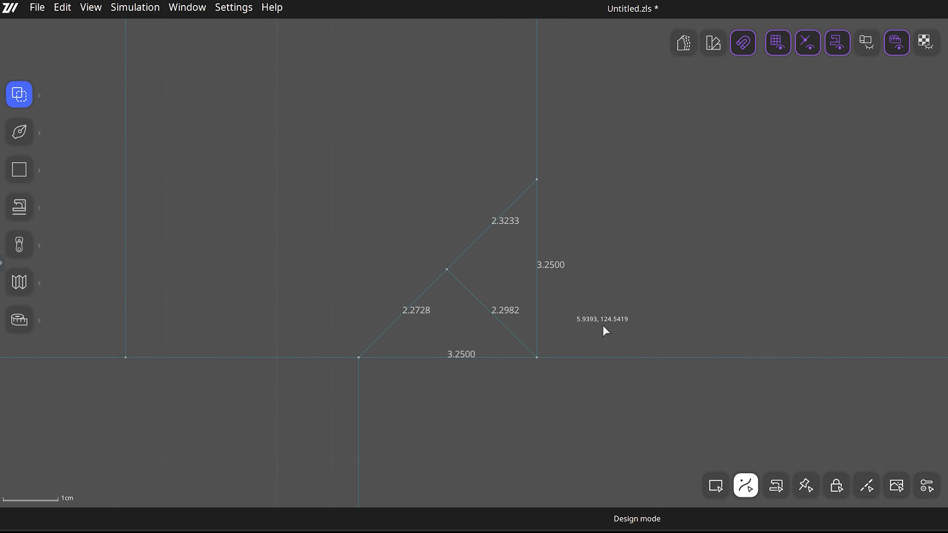
# Divide the short line inside the armhole corner 1 cm from its end at the diagonal's midpoint
pyautogui.scroll(5, 482, 337)
pyautogui.press('x')
pyautogui.rightClick(434, 222)
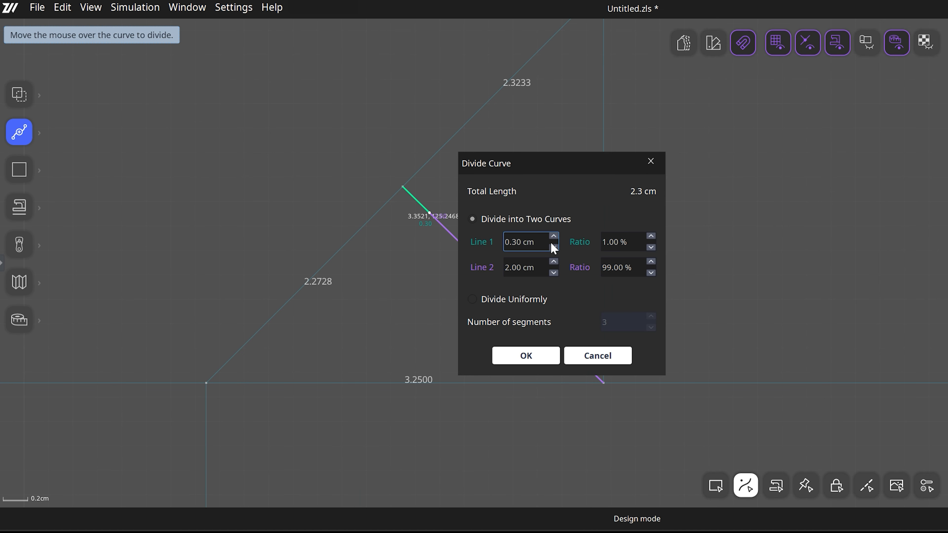
pyautogui.moveTo(538, 241); pyautogui.dragTo(477, 242)
pyautogui.write('1')
pyautogui.press('Return')
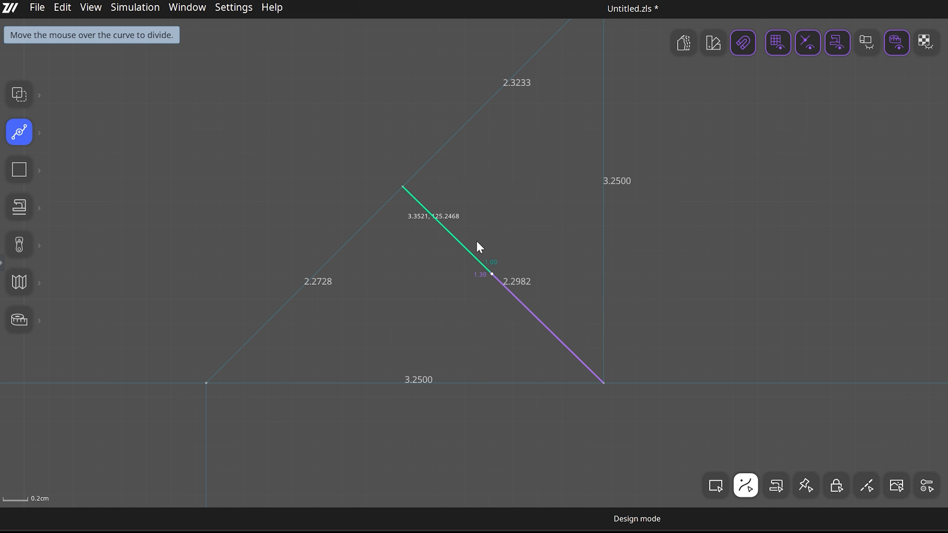
pyautogui.press('Escape')
pyautogui.scroll(-1, 510, 211)
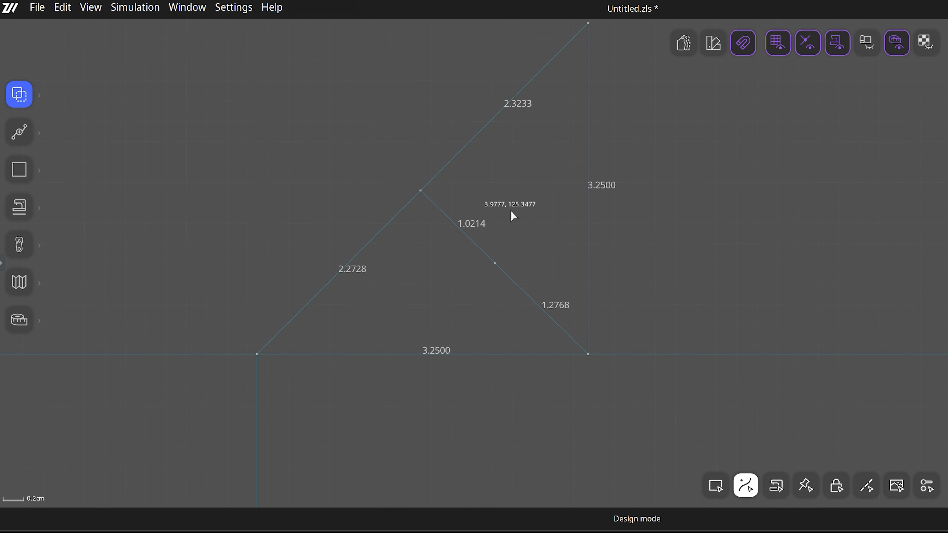
# Split the across back line and the sloped shoulder line at their intersection
pyautogui.scroll(-6, 511, 210)
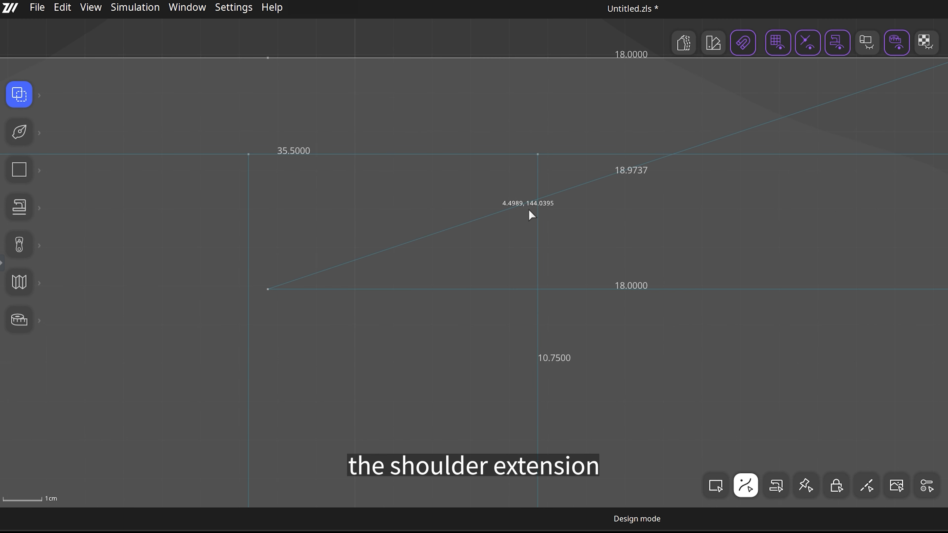
pyautogui.click(538, 211)
pyautogui.keyDown('shift'); pyautogui.click(523, 206); pyautogui.keyUp('shift')
pyautogui.rightClick(522, 207)
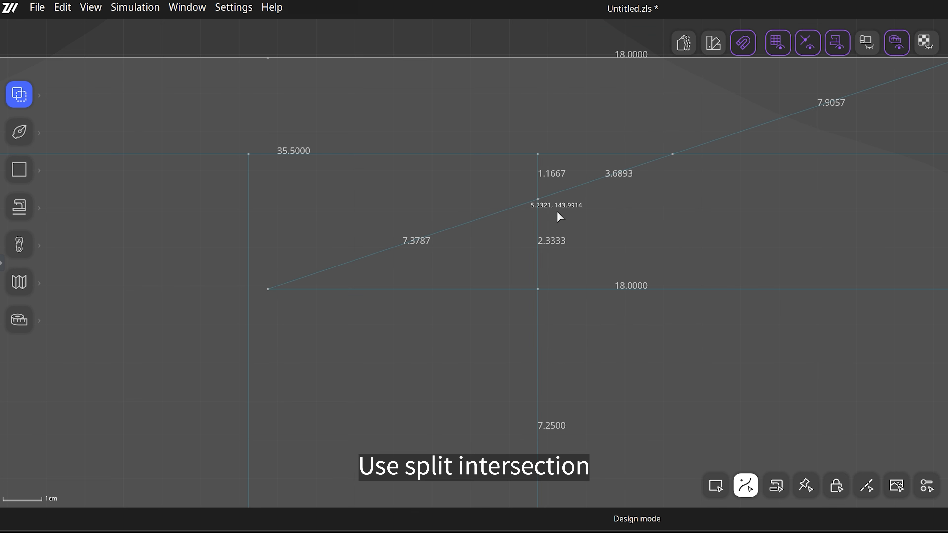
# Divide the outer shoulder line segment 0.5 cm beyond the across back line to mark the shoulder extension
pyautogui.scroll(5, 554, 210)
pyautogui.click(505, 235)
pyautogui.press('x')
pyautogui.click(510, 235)
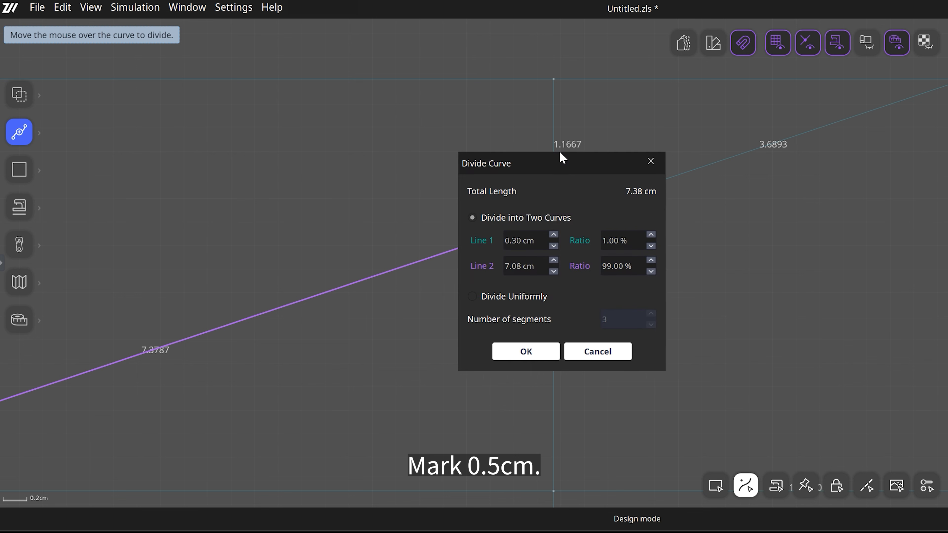
pyautogui.moveTo(561, 155); pyautogui.dragTo(711, 163)
pyautogui.click(687, 235)
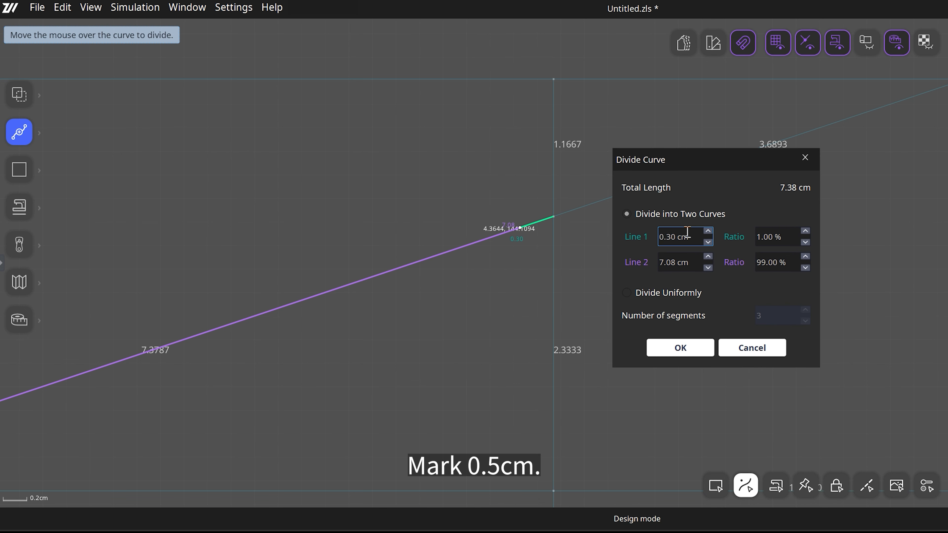
pyautogui.moveTo(696, 237); pyautogui.dragTo(657, 242)
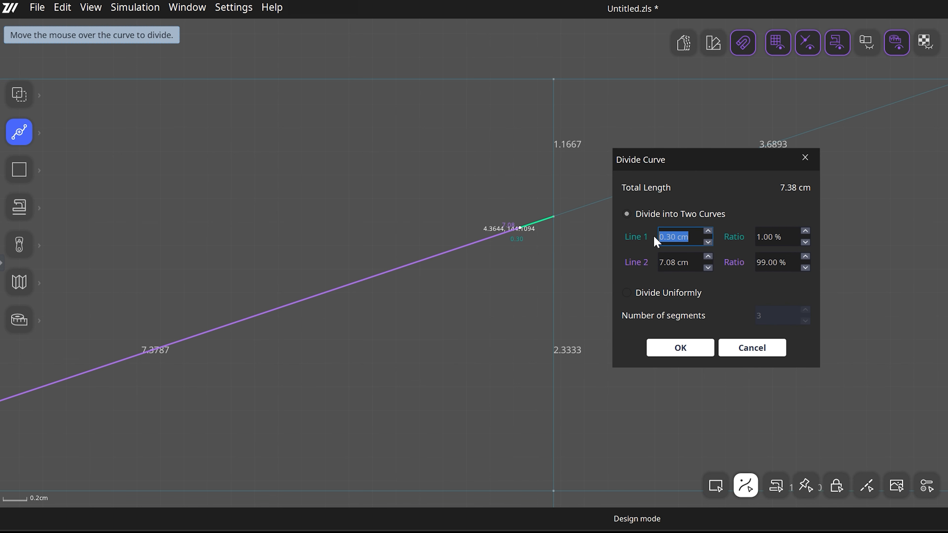
pyautogui.write('0.5')
pyautogui.press('Return')
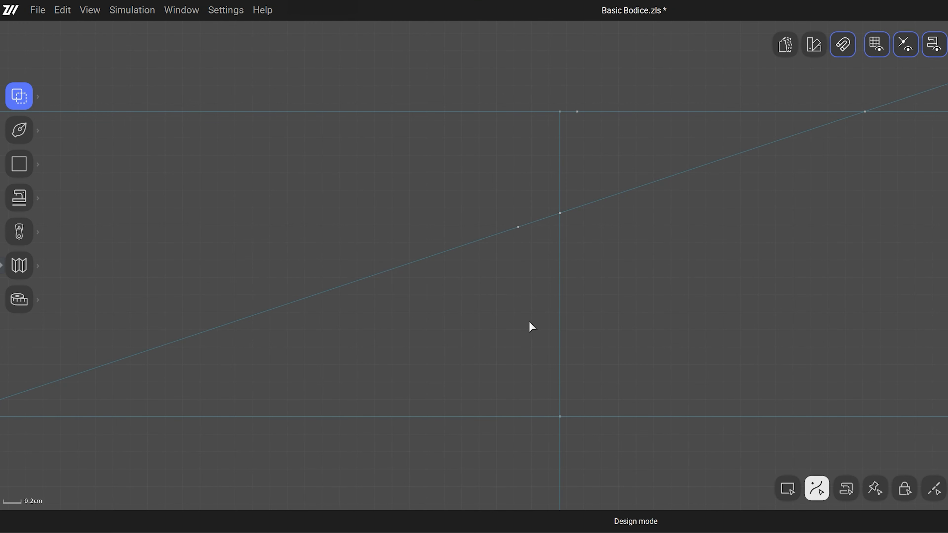
# Draw connected straight segments from the shoulder extension point through the across back midpoint and the 1 cm mark to the side seam
pyautogui.scroll(-2, 582, 253)
pyautogui.moveTo(688, 337); pyautogui.dragTo(671, 295, button='middle')
pyautogui.press('p')
pyautogui.click(519, 195)
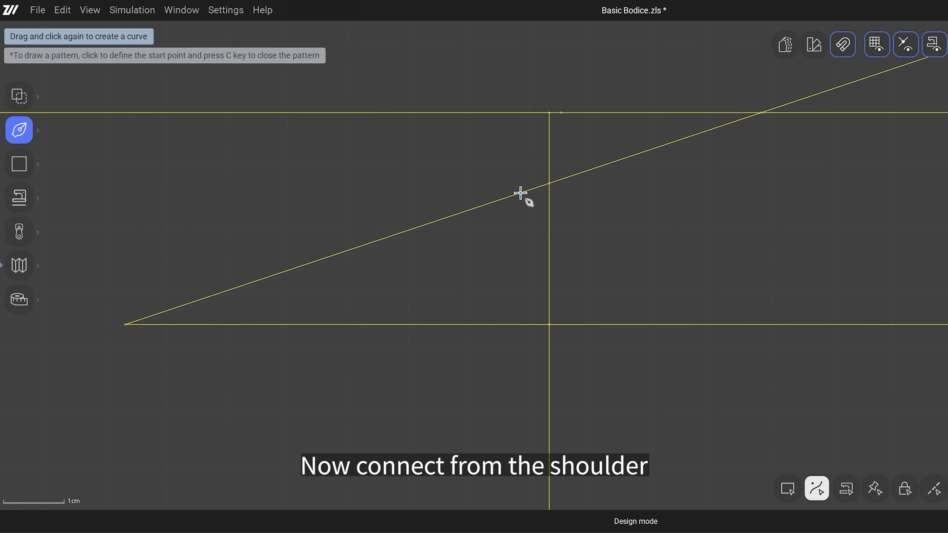
pyautogui.scroll(-3, 535, 243)
pyautogui.moveTo(553, 329); pyautogui.dragTo(589, 199, button='middle')
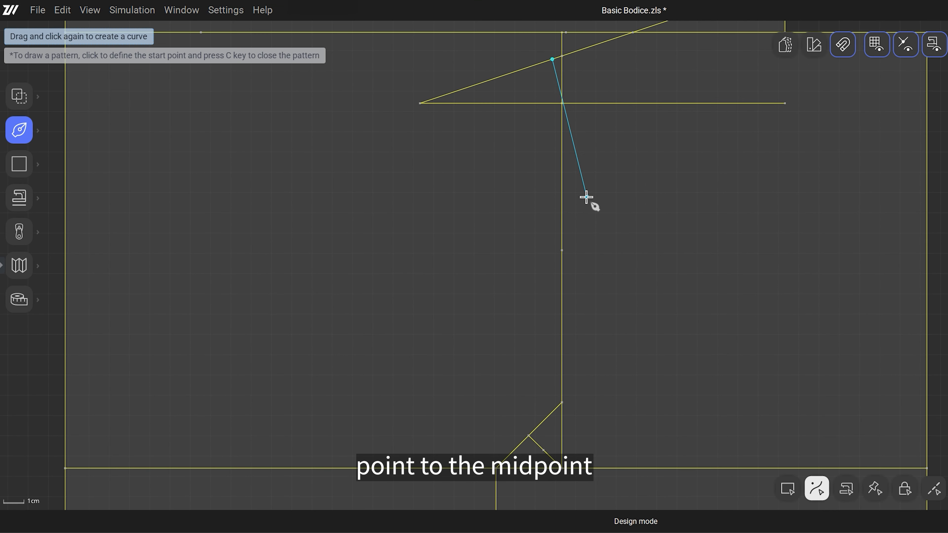
pyautogui.click(562, 250)
pyautogui.moveTo(594, 384); pyautogui.dragTo(623, 249, button='middle')
pyautogui.scroll(5, 553, 304)
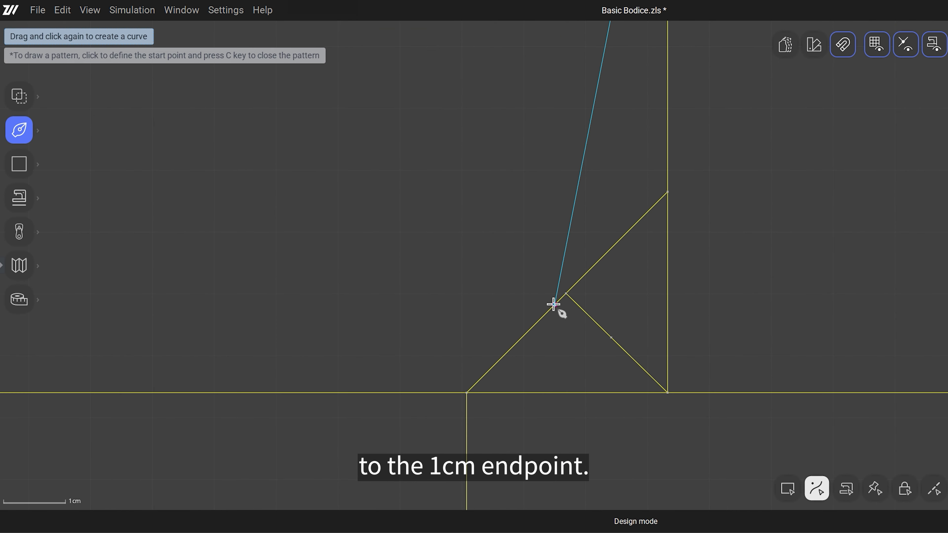
pyautogui.click(611, 338)
pyautogui.click(466, 393)
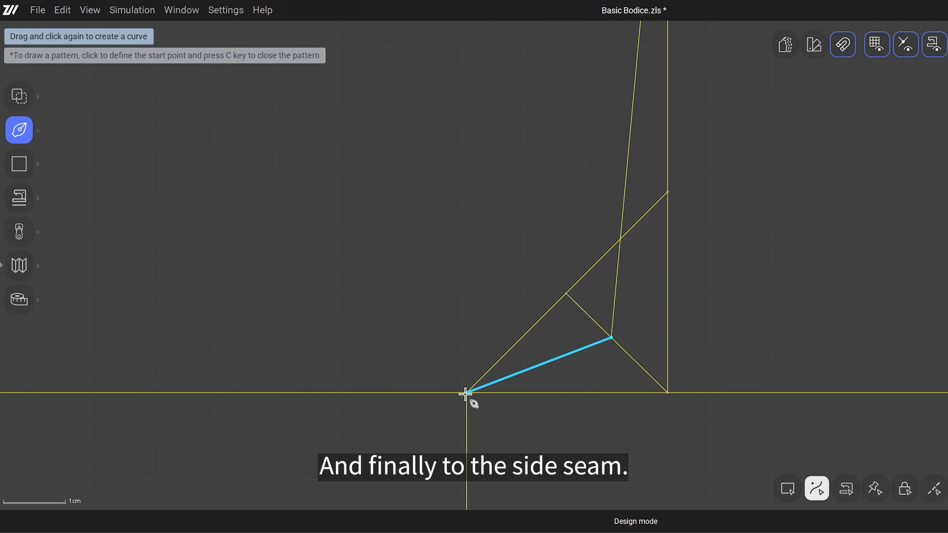
pyautogui.press('Escape')
# Turn off Line mode for all three connected armhole segments so they can be curved
pyautogui.scroll(-7, 750, 298)
pyautogui.moveTo(767, 263); pyautogui.dragTo(595, 393, button='middle')
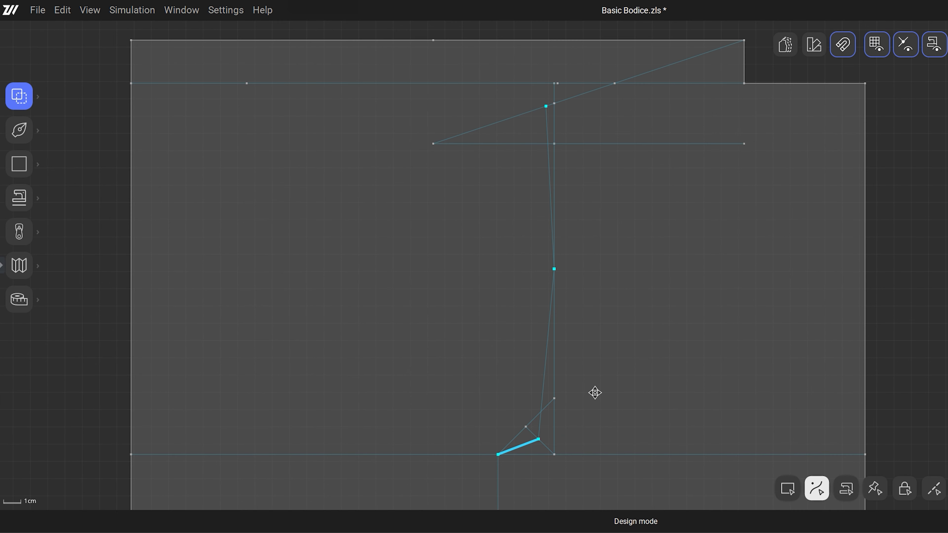
pyautogui.keyDown('shift'); pyautogui.click(541, 385); pyautogui.keyUp('shift')
pyautogui.keyDown('shift'); pyautogui.click(546, 163); pyautogui.keyUp('shift')
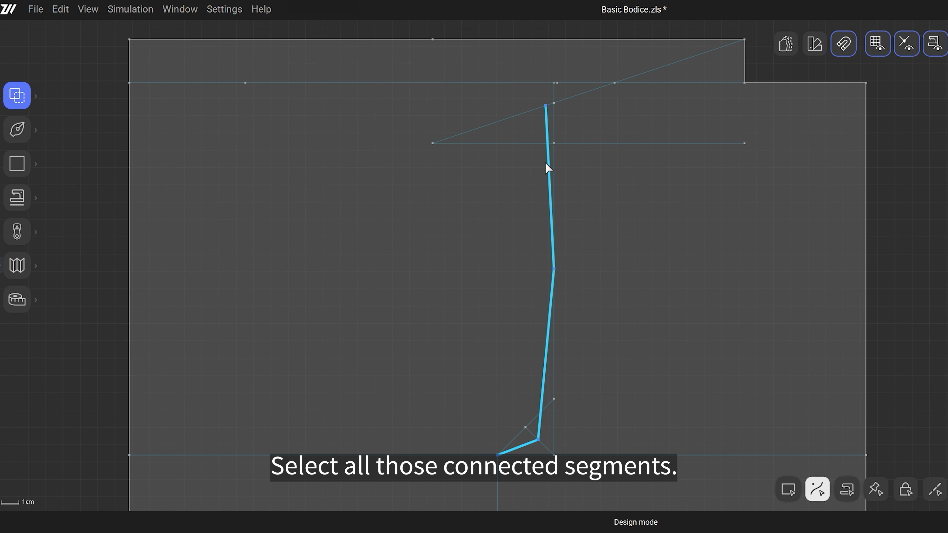
pyautogui.rightClick(545, 164)
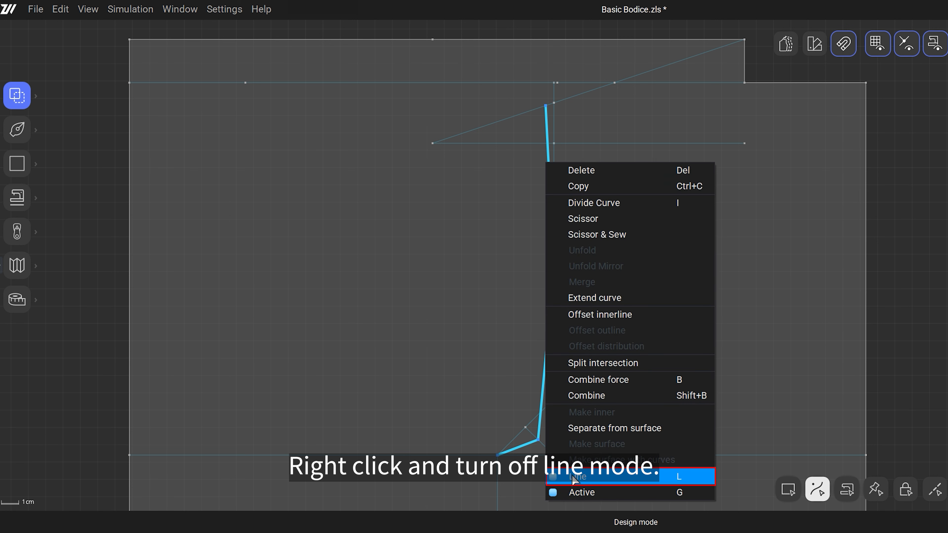
pyautogui.click(607, 478)
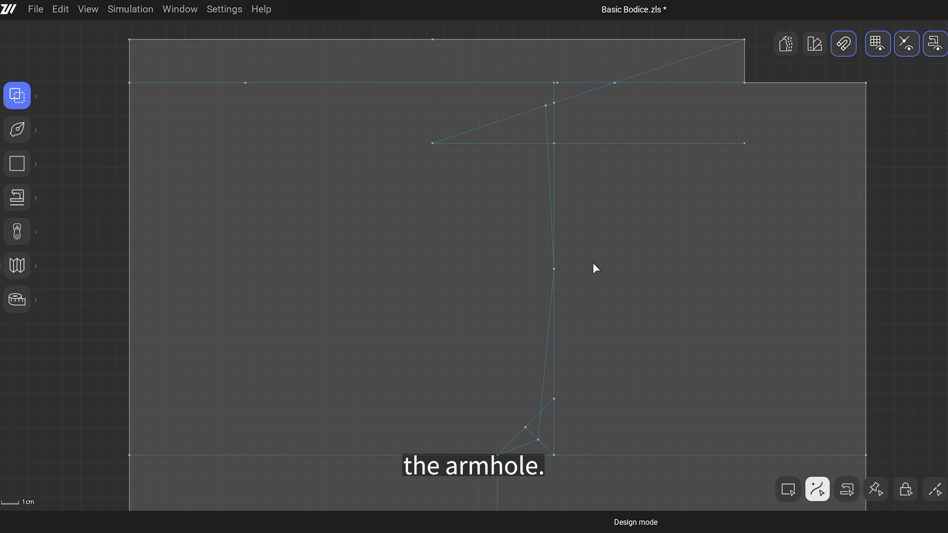
# Bend the upper armhole segment between the shoulder extension point and the across back midpoint into a gentle curve
pyautogui.scroll(3, 590, 241)
pyautogui.moveTo(590, 240); pyautogui.dragTo(698, 373, button='middle')
pyautogui.click(616, 231)
pyautogui.moveTo(616, 217); pyautogui.dragTo(627, 211)
pyautogui.moveTo(622, 322); pyautogui.dragTo(631, 379)
pyautogui.click(684, 406)
# Curve the middle armhole segment so it follows the across back line before turning in to the 1 cm mark
pyautogui.scroll(-3, 711, 367)
pyautogui.moveTo(641, 502); pyautogui.dragTo(645, 279, button='middle')
pyautogui.scroll(3, 662, 250)
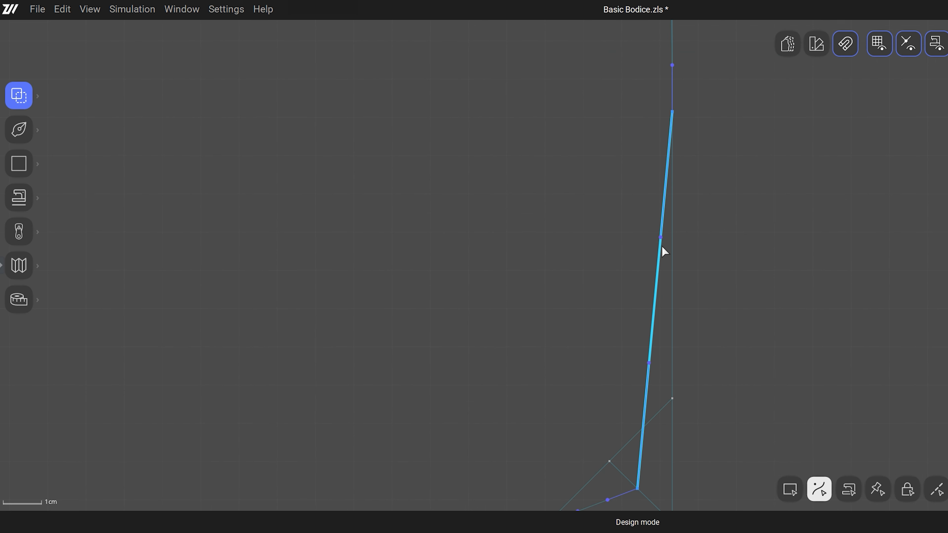
pyautogui.moveTo(673, 209); pyautogui.dragTo(673, 461)
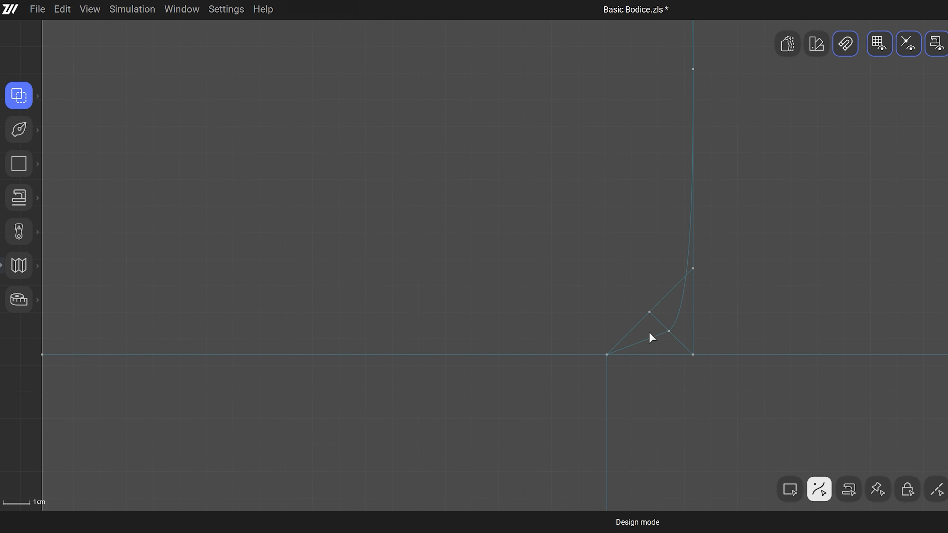
# Curve the lowest armhole segment so it runs smoothly from the 1 cm mark into the side seam's upper end
pyautogui.scroll(4, 649, 342)
pyautogui.moveTo(652, 341); pyautogui.dragTo(584, 396)
pyautogui.click(730, 290)
pyautogui.moveTo(786, 256); pyautogui.dragTo(782, 241)
# Draw the curved back neckline from the side neck point to the center back neck point with the Pen tool
pyautogui.scroll(-4, 783, 241)
pyautogui.moveTo(828, 237); pyautogui.dragTo(725, 387, button='middle')
pyautogui.scroll(-3, 722, 385)
pyautogui.moveTo(827, 297); pyautogui.dragTo(641, 352, button='middle')
pyautogui.scroll(4, 673, 159)
pyautogui.moveTo(647, 290); pyautogui.dragTo(597, 321, button='middle')
pyautogui.press('p')
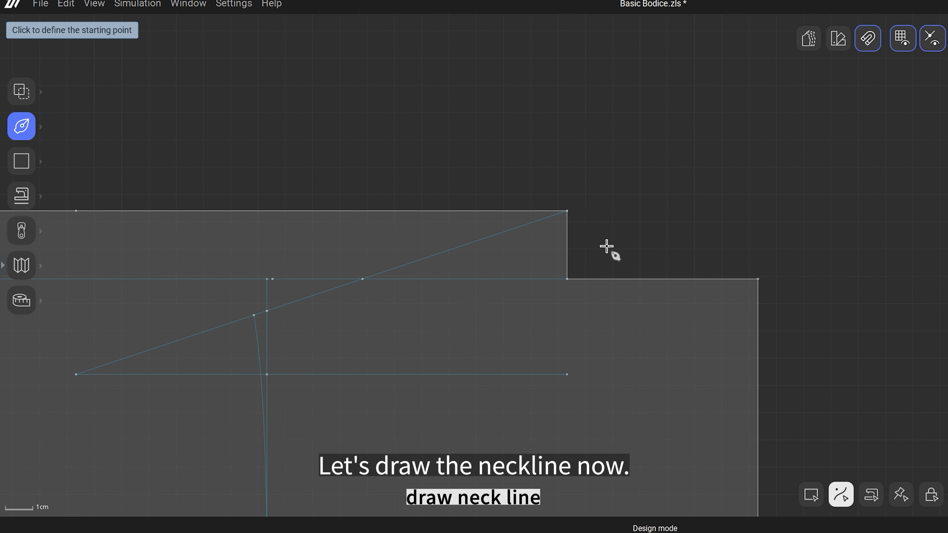
pyautogui.click(568, 212)
pyautogui.moveTo(757, 279); pyautogui.dragTo(827, 276)
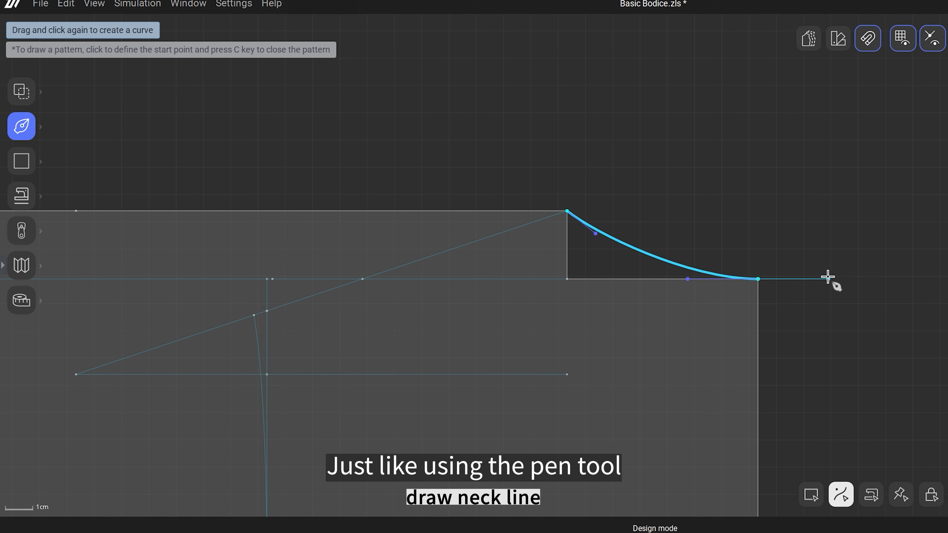
pyautogui.press('Escape')
# Make a surface with curves from the back bodice outline: side seam, waist, center back, neckline, shoulder and armhole
pyautogui.scroll(-5, 812, 380)
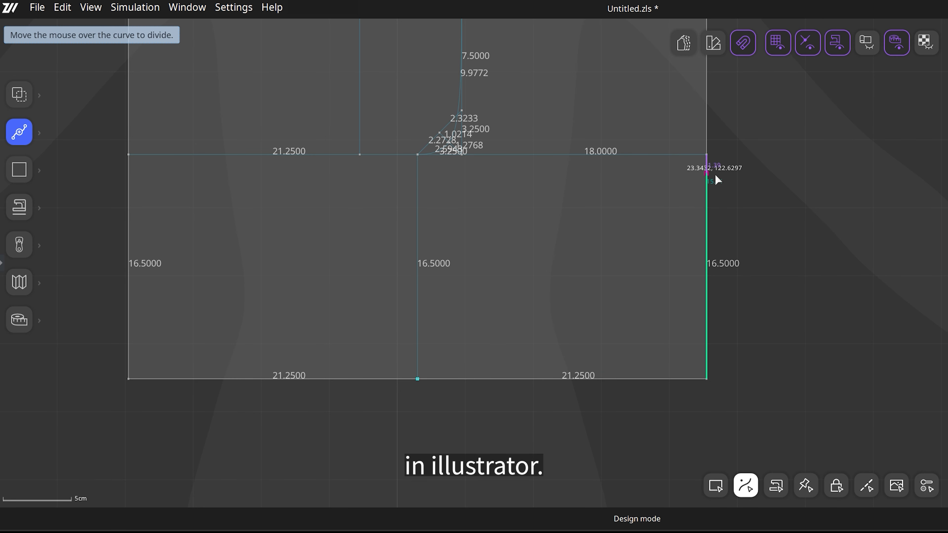
pyautogui.scroll(-3, 661, 292)
pyautogui.click(552, 495)
pyautogui.keyDown('shift'); pyautogui.click(491, 408); pyautogui.keyUp('shift')
pyautogui.keyDown('shift'); pyautogui.click(656, 405); pyautogui.keyUp('shift')
pyautogui.keyDown('shift'); pyautogui.click(657, 342); pyautogui.keyUp('shift')
pyautogui.keyDown('shift'); pyautogui.click(611, 186); pyautogui.keyUp('shift')
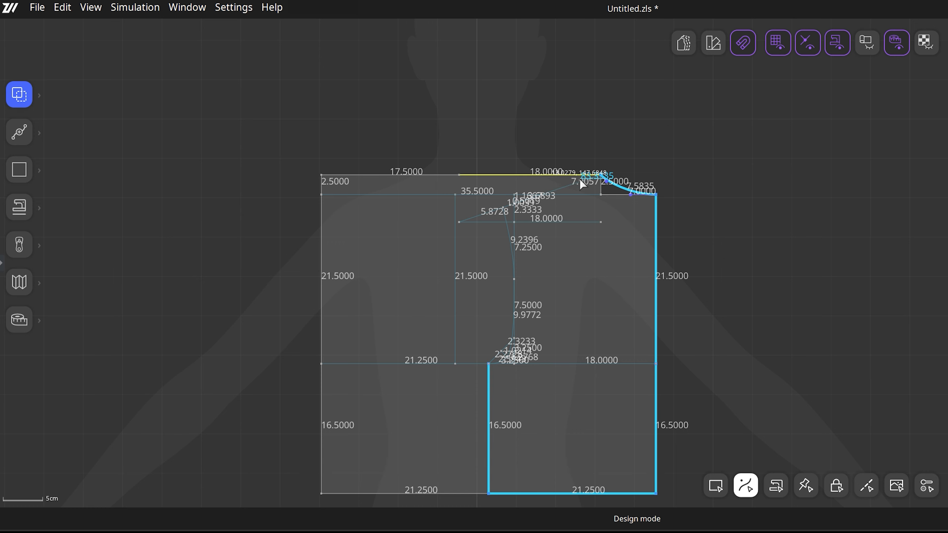
pyautogui.keyDown('shift'); pyautogui.click(579, 182); pyautogui.keyUp('shift')
pyautogui.scroll(7, 497, 206)
pyautogui.keyDown('shift'); pyautogui.click(616, 184); pyautogui.keyUp('shift')
pyautogui.keyDown('shift'); pyautogui.moveTo(543, 195); pyautogui.dragTo(581, 228); pyautogui.keyUp('shift')
pyautogui.keyDown('shift'); pyautogui.click(548, 267); pyautogui.keyUp('shift')
pyautogui.scroll(-5, 571, 269)
pyautogui.moveTo(666, 357); pyautogui.dragTo(672, 159, button='middle')
pyautogui.keyDown('shift'); pyautogui.click(576, 321); pyautogui.keyUp('shift')
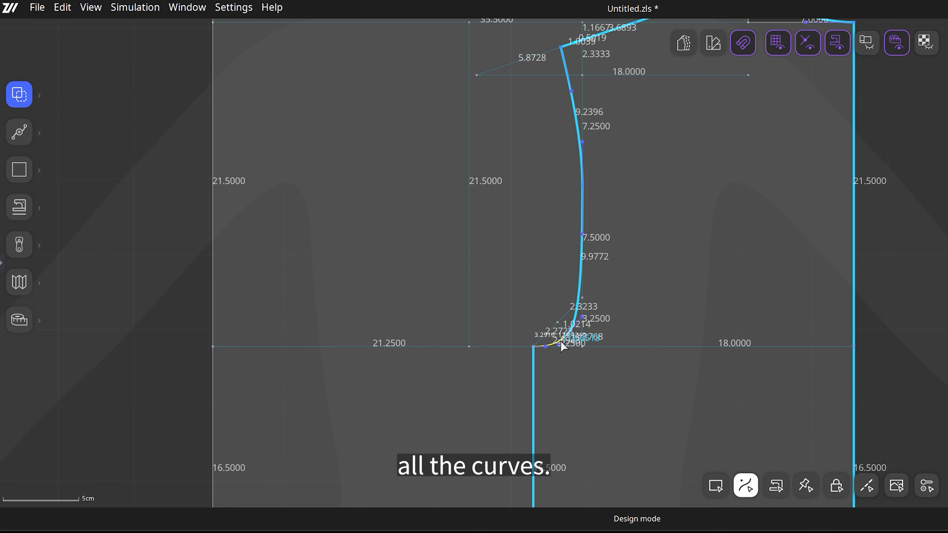
pyautogui.keyDown('shift'); pyautogui.click(562, 336); pyautogui.keyUp('shift')
pyautogui.rightClick(563, 336)
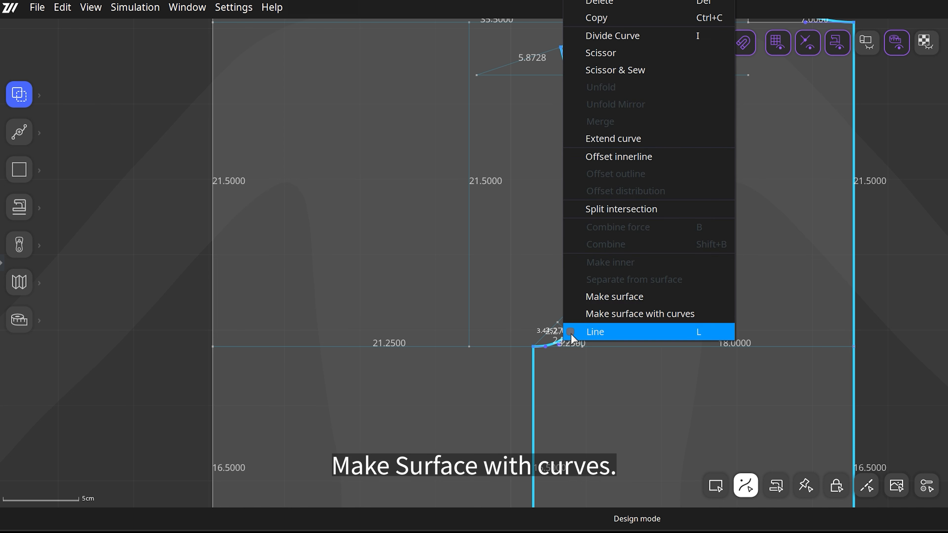
pyautogui.click(623, 314)
# Move the new back bodice piece off the draft into the empty space to its right
pyautogui.scroll(-4, 714, 344)
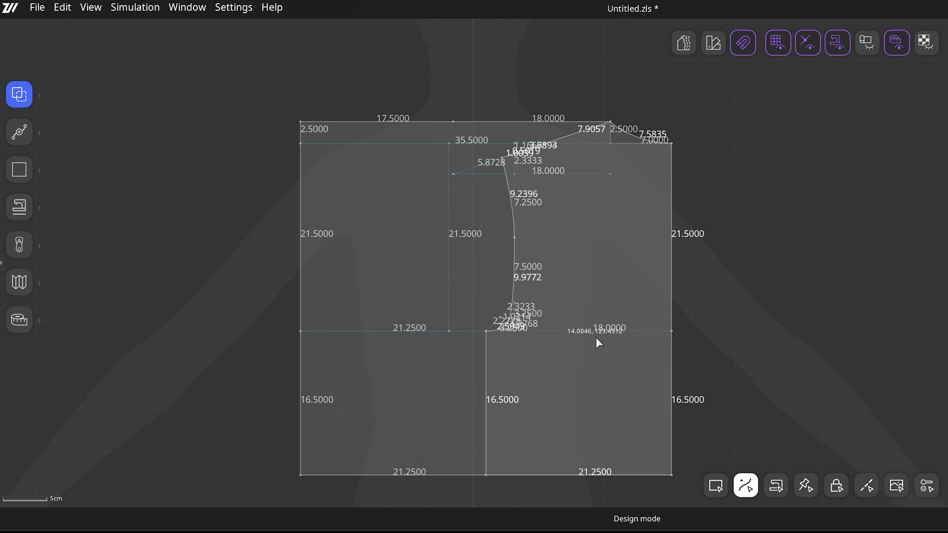
pyautogui.moveTo(595, 293); pyautogui.dragTo(384, 290)
pyautogui.click(573, 363)
pyautogui.moveTo(573, 363); pyautogui.dragTo(668, 361)
# Make the back piece's mid-armhole point smooth and slightly adjust its lower curve handle
pyautogui.scroll(4, 560, 298)
pyautogui.moveTo(561, 299); pyautogui.dragTo(475, 346, button='middle')
pyautogui.press('2')
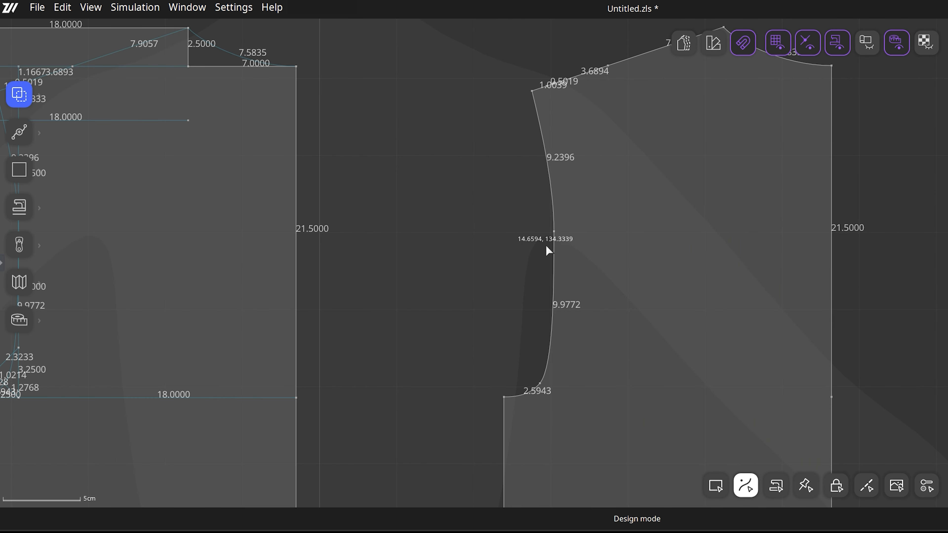
pyautogui.click(555, 233)
pyautogui.rightClick(556, 236)
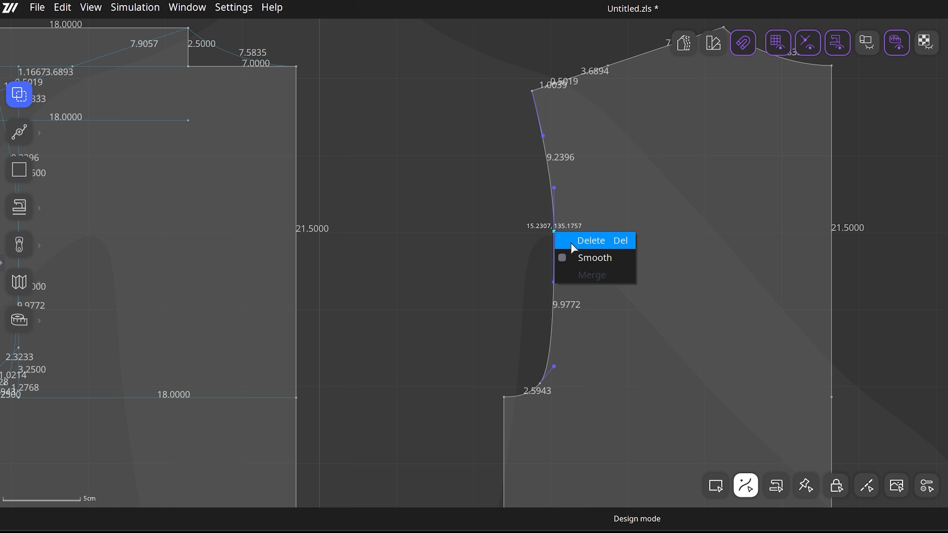
pyautogui.click(605, 260)
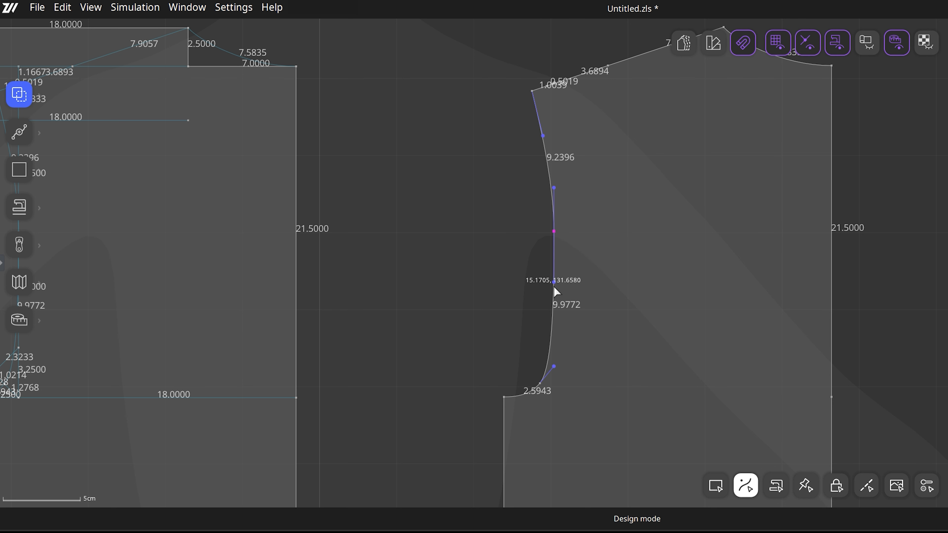
pyautogui.moveTo(554, 284); pyautogui.dragTo(556, 284)
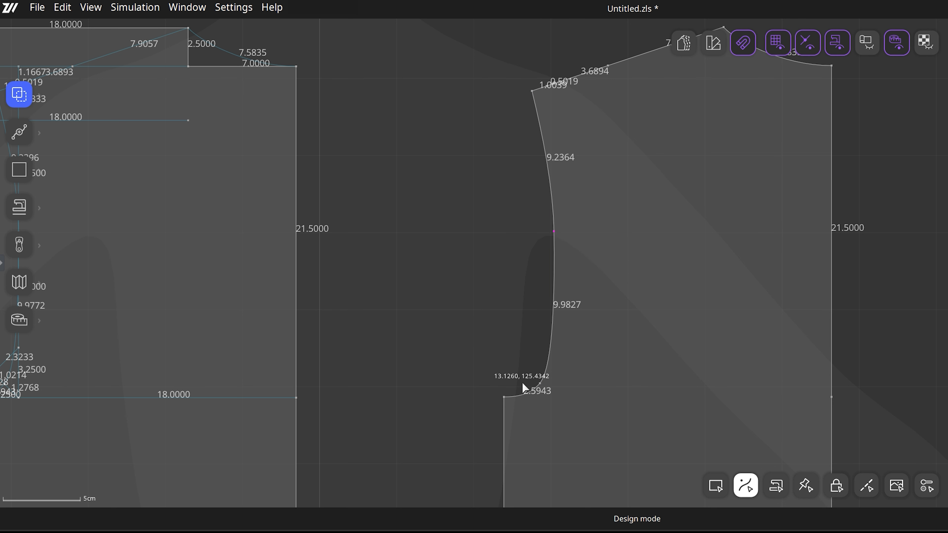
# Make the lower armhole point near the side seam smooth and adjust its upper curve handle
pyautogui.click(540, 384)
pyautogui.rightClick(539, 384)
pyautogui.click(564, 404)
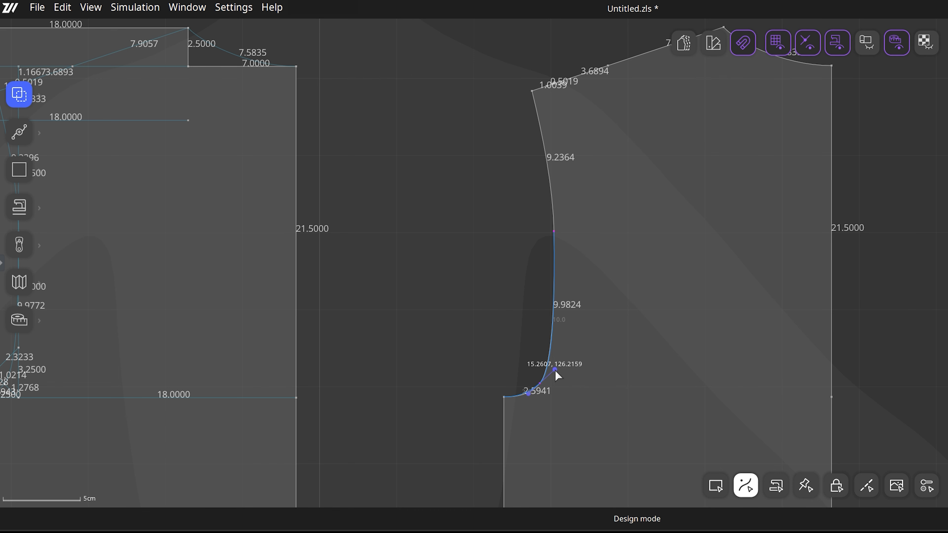
pyautogui.moveTo(555, 369); pyautogui.dragTo(555, 370)
pyautogui.scroll(-5, 425, 329)
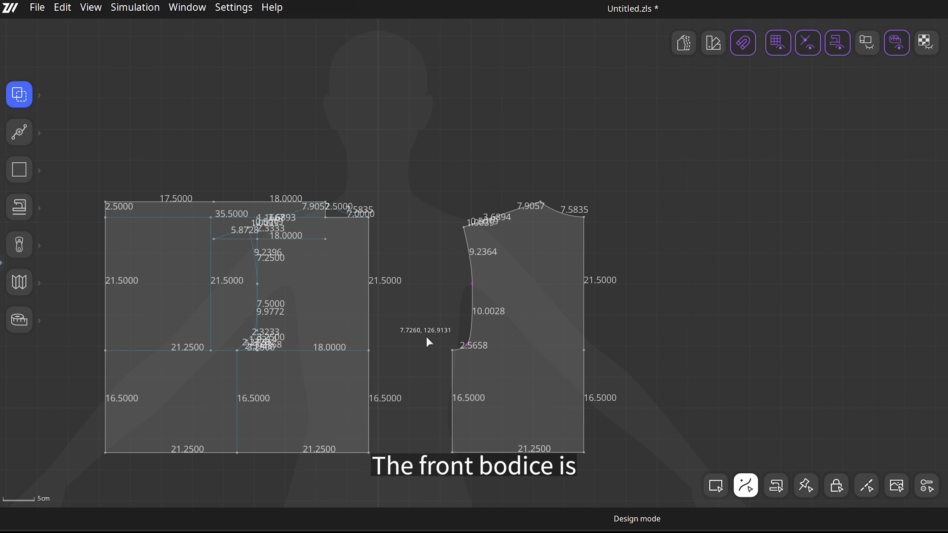
# Offset the upper center front line inward by 6.7 cm as a single inner line to mark the side neck point
pyautogui.moveTo(426, 336); pyautogui.dragTo(428, 326, button='middle')
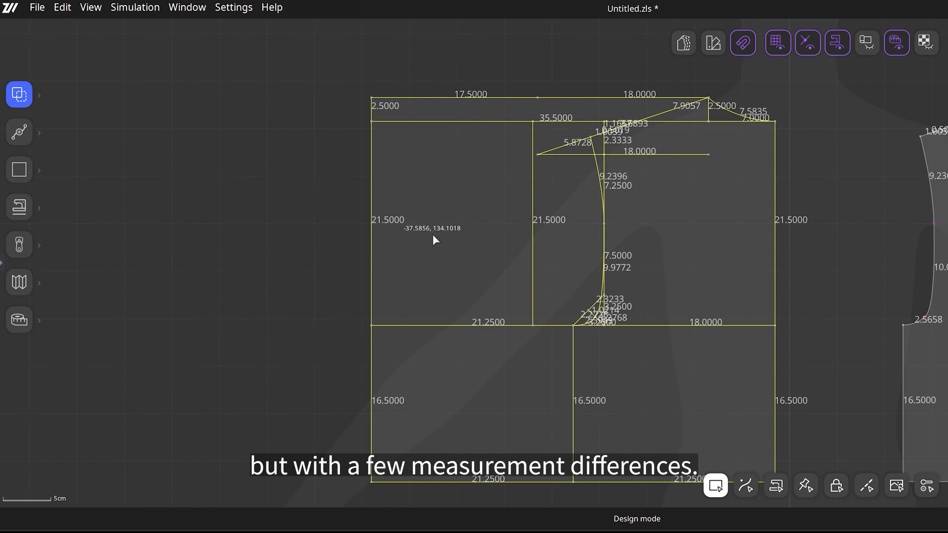
pyautogui.moveTo(433, 234); pyautogui.dragTo(570, 229, button='middle')
pyautogui.scroll(4, 572, 226)
pyautogui.press('z')
pyautogui.click(417, 163)
pyautogui.rightClick(417, 163)
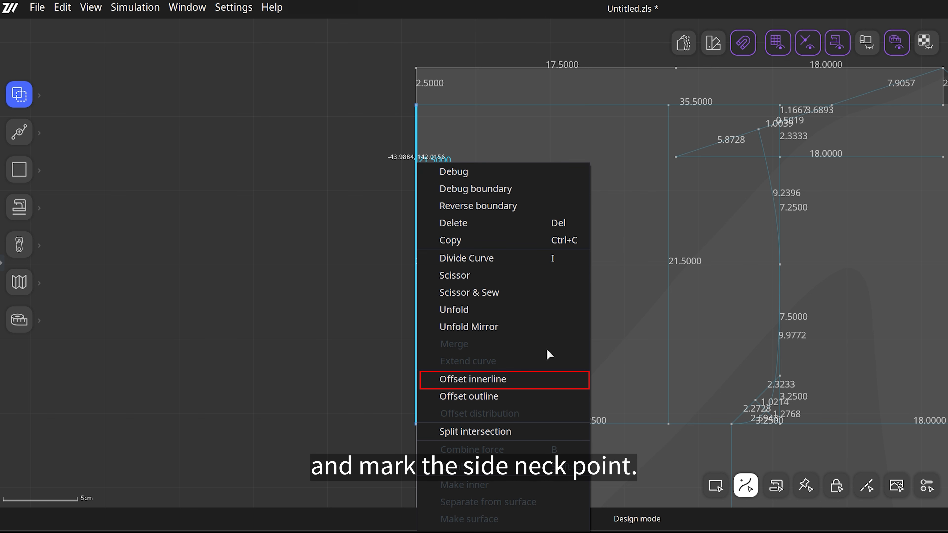
pyautogui.click(506, 376)
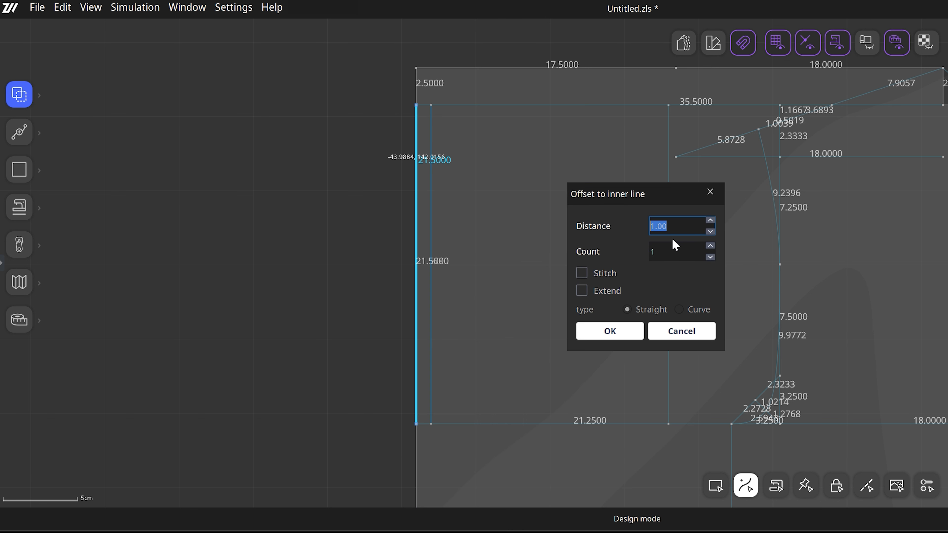
pyautogui.write('6.7')
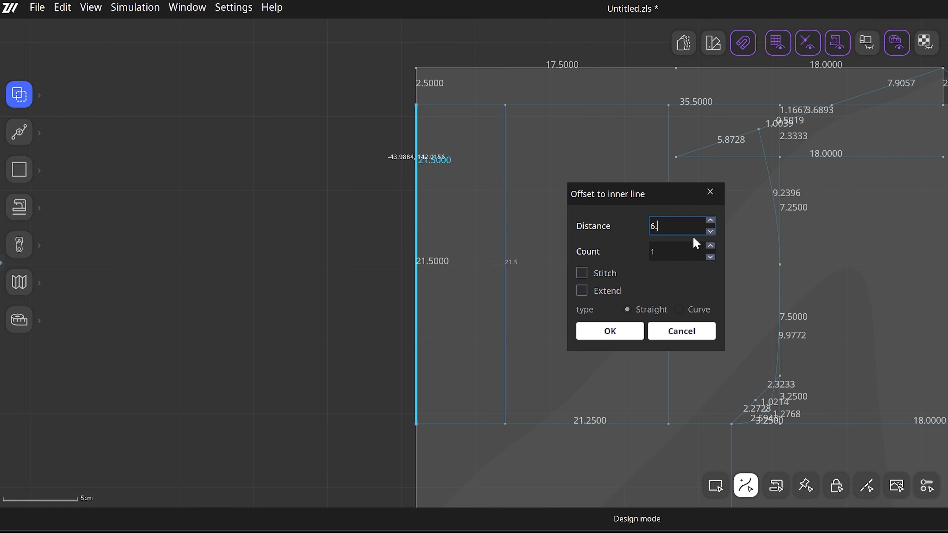
pyautogui.press('Return')
pyautogui.click(669, 220)
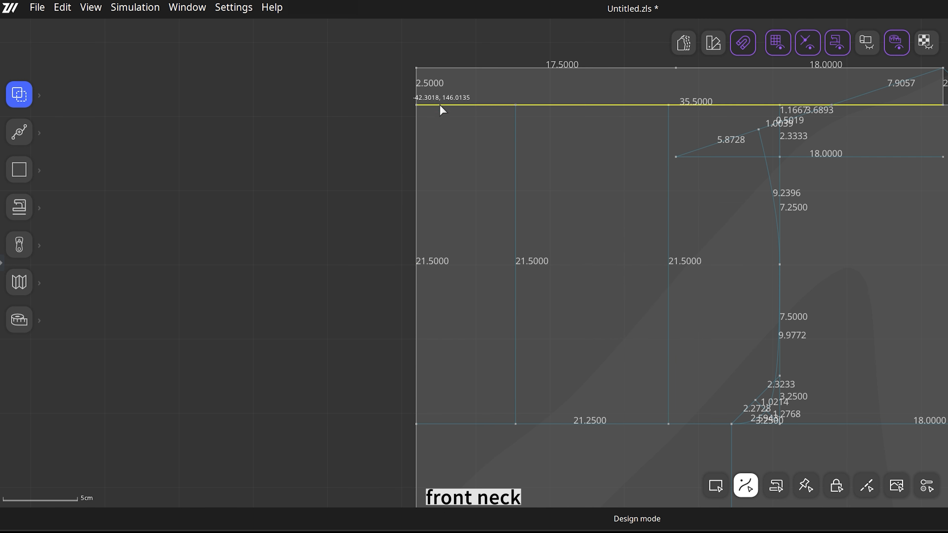
# Divide the new inner line 7.2 cm below its upper end to mark the front neck depth
pyautogui.press('d')
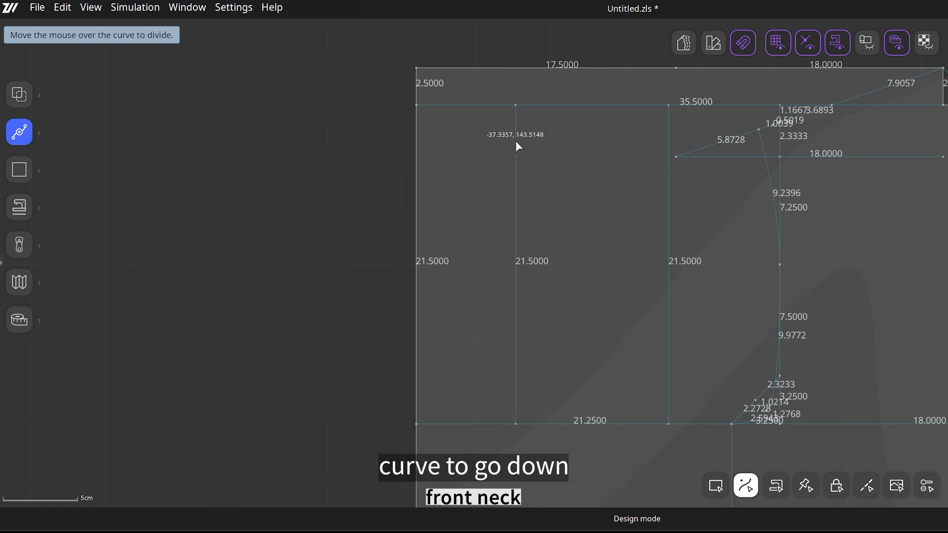
pyautogui.click(515, 164)
pyautogui.moveTo(522, 168); pyautogui.dragTo(672, 137)
pyautogui.moveTo(671, 208); pyautogui.dragTo(623, 215)
pyautogui.write('7.2cm')
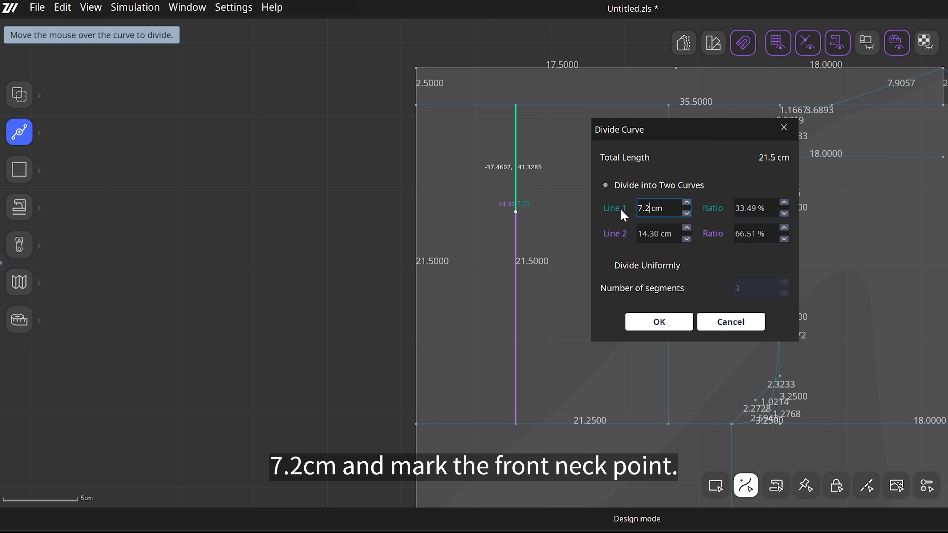
pyautogui.press('Return')
pyautogui.press('Escape')
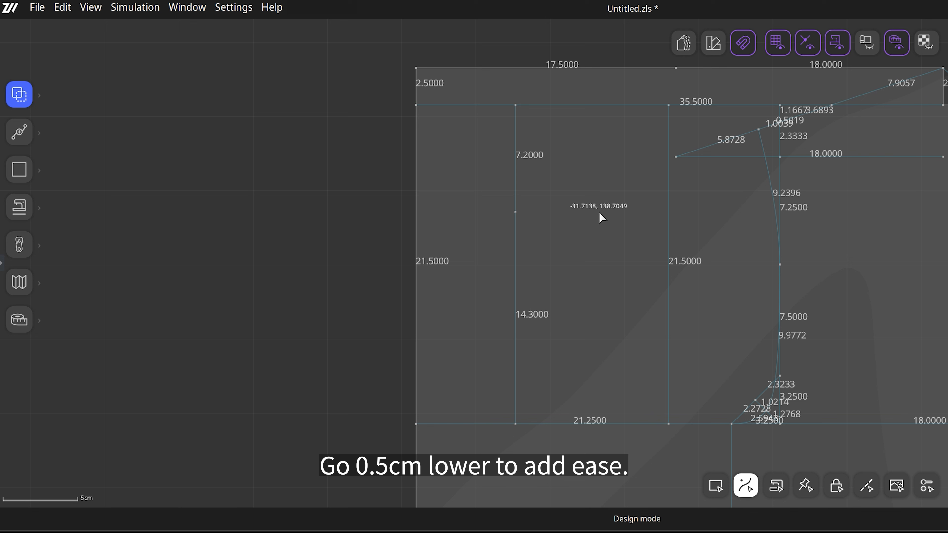
# Divide the lower part of the inner line 0.5 cm below the front neck depth point for ease
pyautogui.press('x')
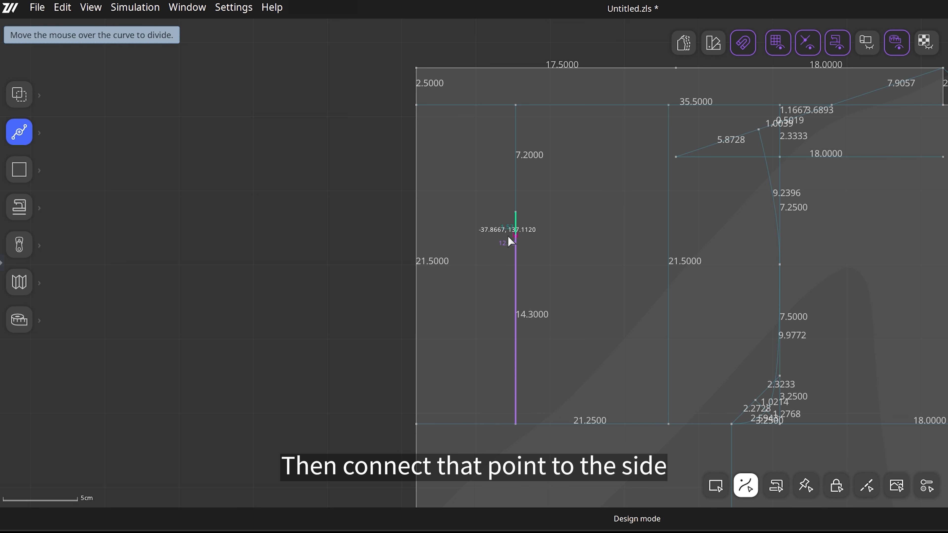
pyautogui.click(519, 228)
pyautogui.moveTo(544, 172); pyautogui.dragTo(663, 145)
pyautogui.moveTo(663, 220); pyautogui.dragTo(607, 221)
pyautogui.press('BackSpace')
pyautogui.write('.5')
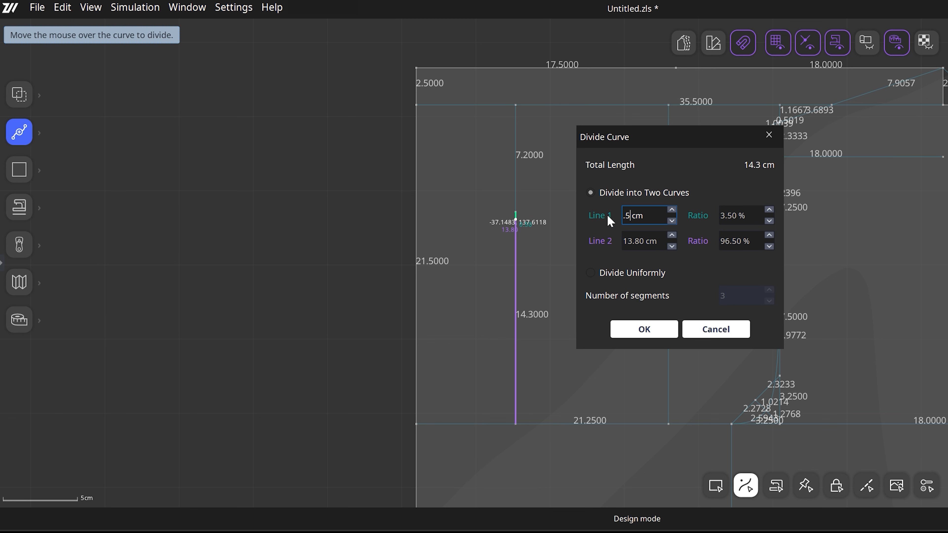
pyautogui.press('Return')
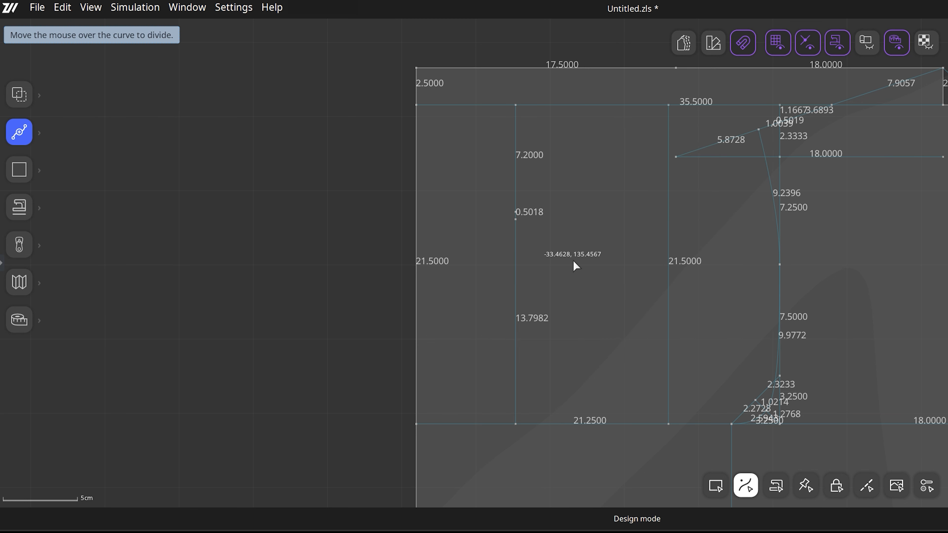
pyautogui.press('Escape')
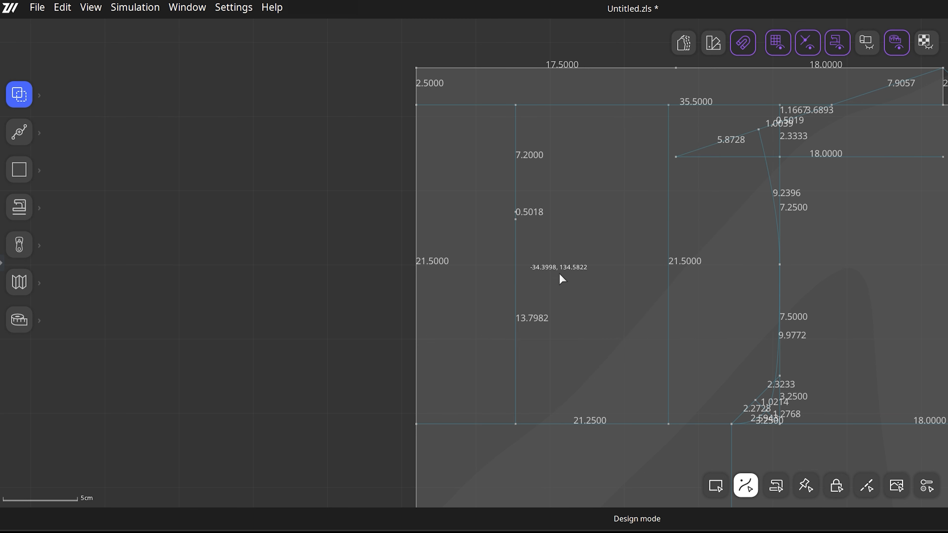
# Draw a horizontal line from the lowered 0.5 cm neck point to the center front line
pyautogui.press('p')
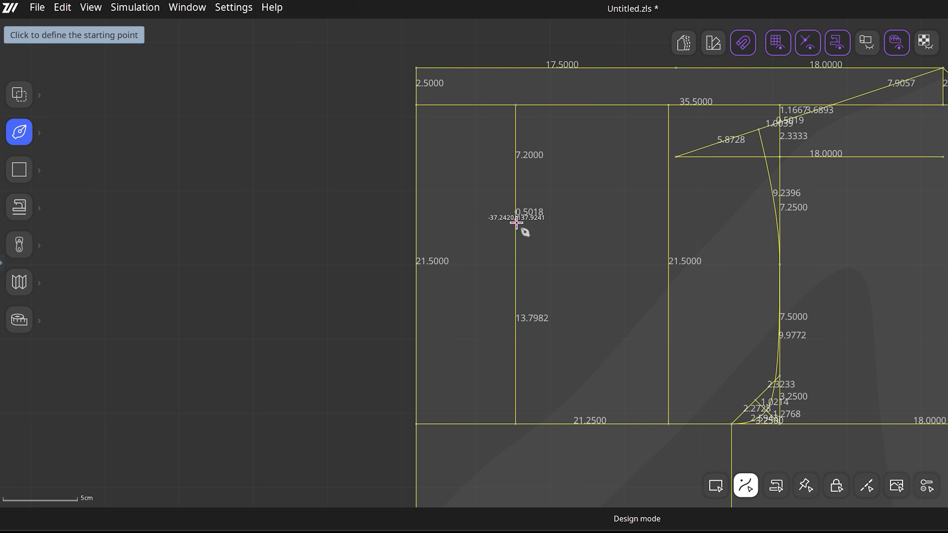
pyautogui.scroll(5, 516, 221)
pyautogui.click(518, 199)
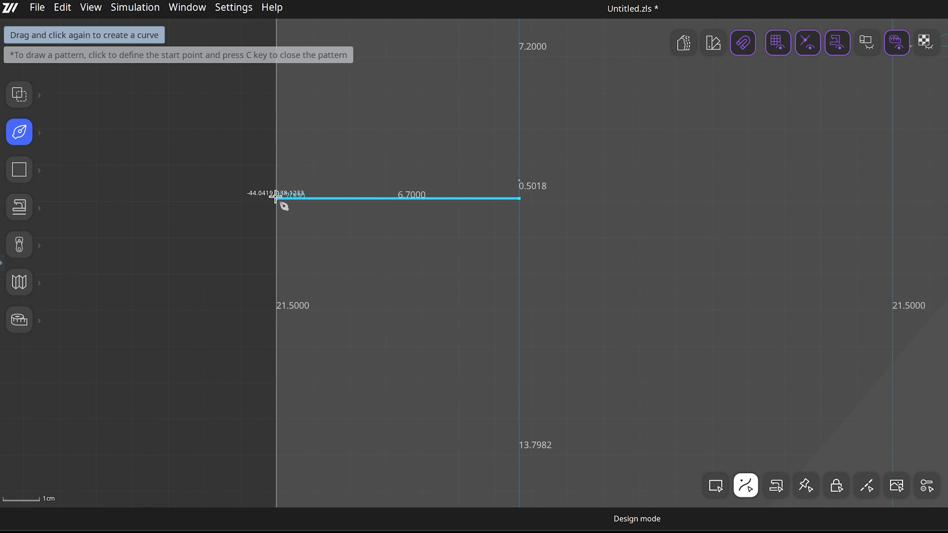
pyautogui.click(276, 196)
pyautogui.press('Return')
# Draw a diagonal across the front neck rectangle from its upper center front corner to the lowered neck point
pyautogui.scroll(-3, 376, 240)
pyautogui.moveTo(387, 253); pyautogui.dragTo(388, 280, button='middle')
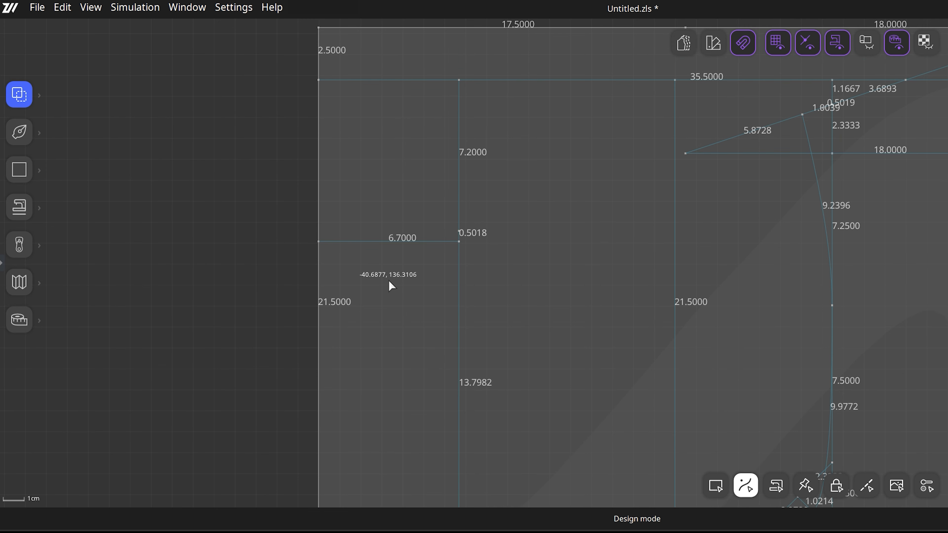
pyautogui.press('x')
pyautogui.press('d')
pyautogui.click(318, 80)
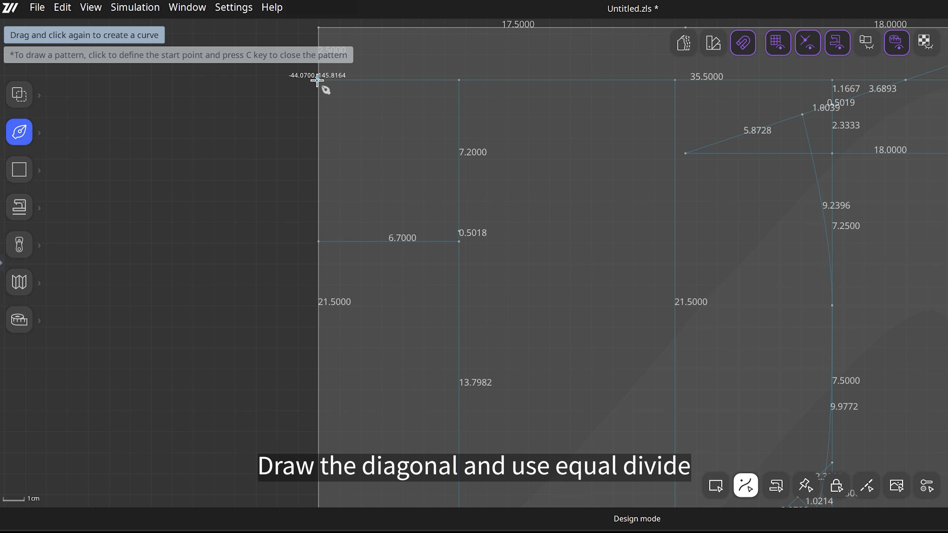
pyautogui.click(318, 80)
pyautogui.click(459, 241)
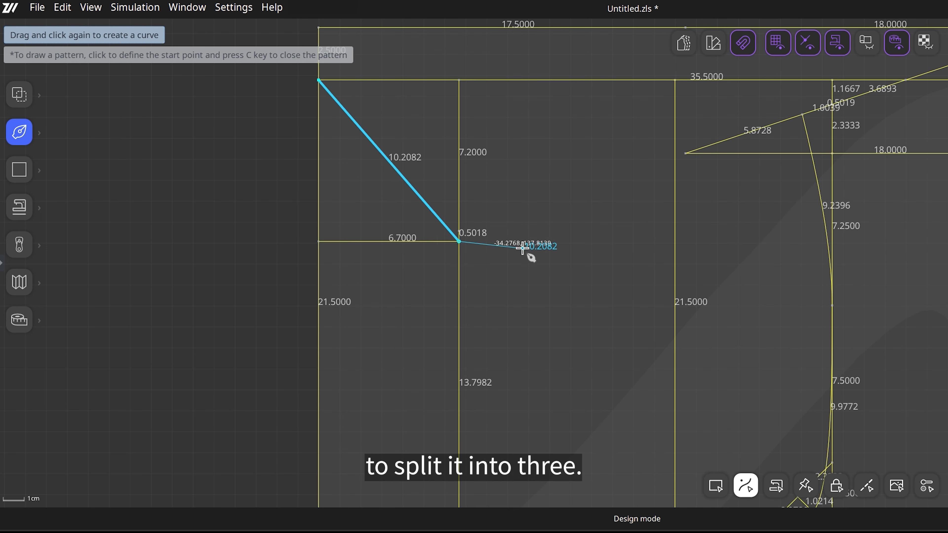
pyautogui.press('Escape')
# Divide the front neck diagonal uniformly into 3 segments
pyautogui.press('x')
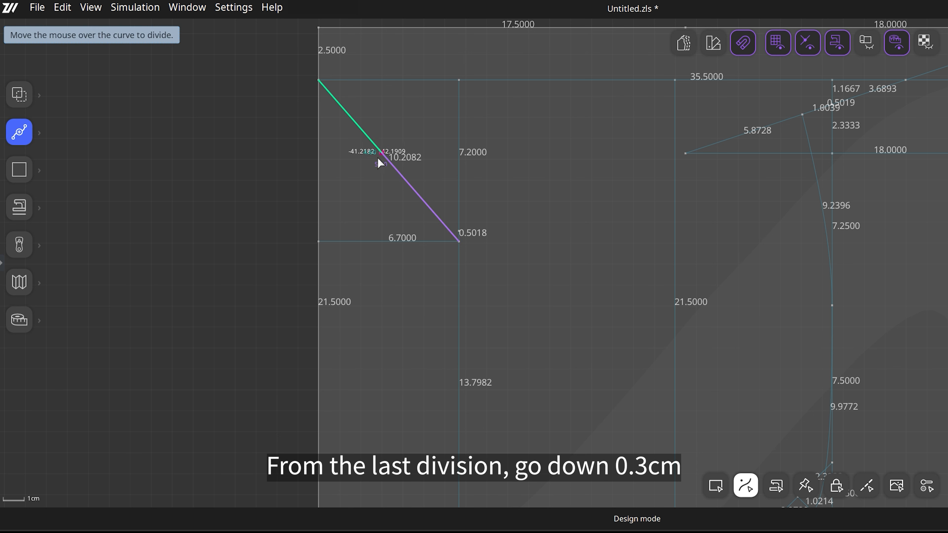
pyautogui.click(374, 145)
pyautogui.click(524, 303)
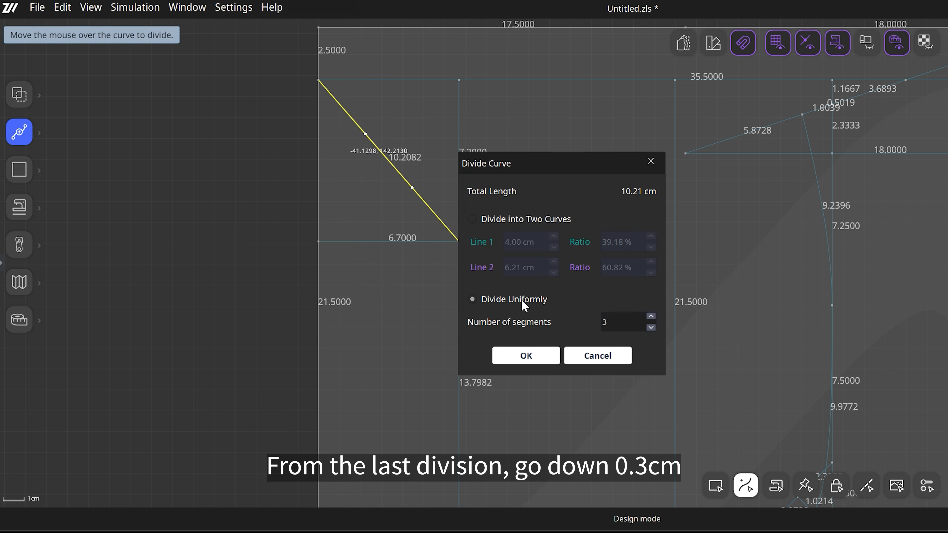
pyautogui.click(527, 356)
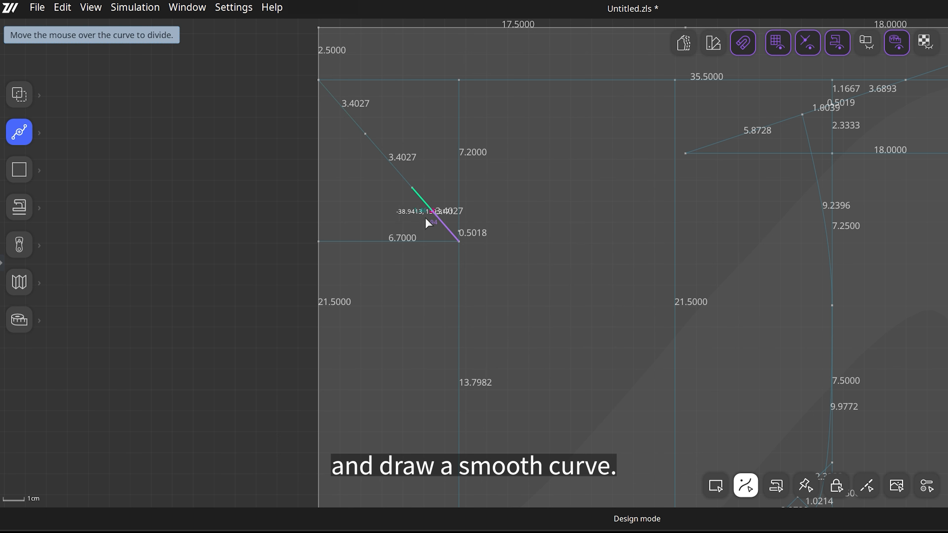
# Divide the diagonal's last third 0.30 cm below the second division point
pyautogui.click(424, 201)
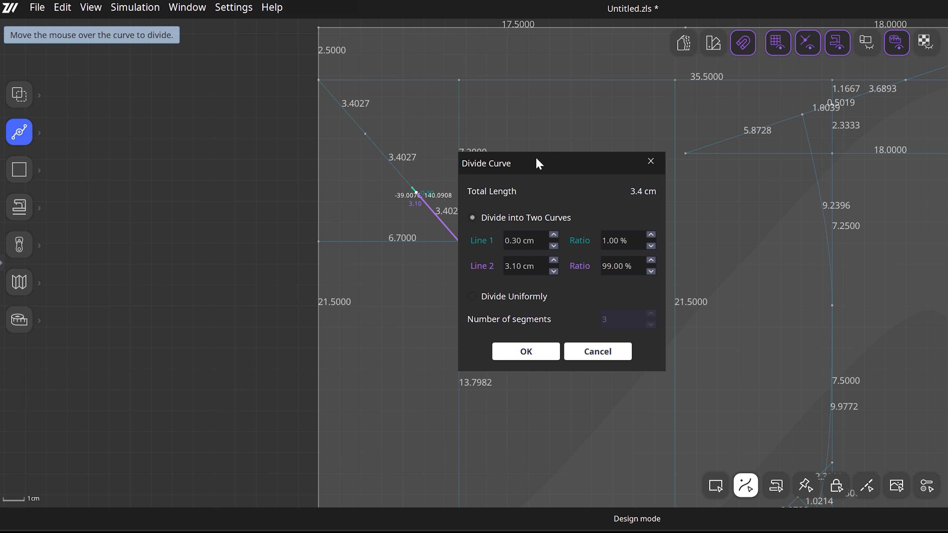
pyautogui.moveTo(536, 165); pyautogui.dragTo(577, 149)
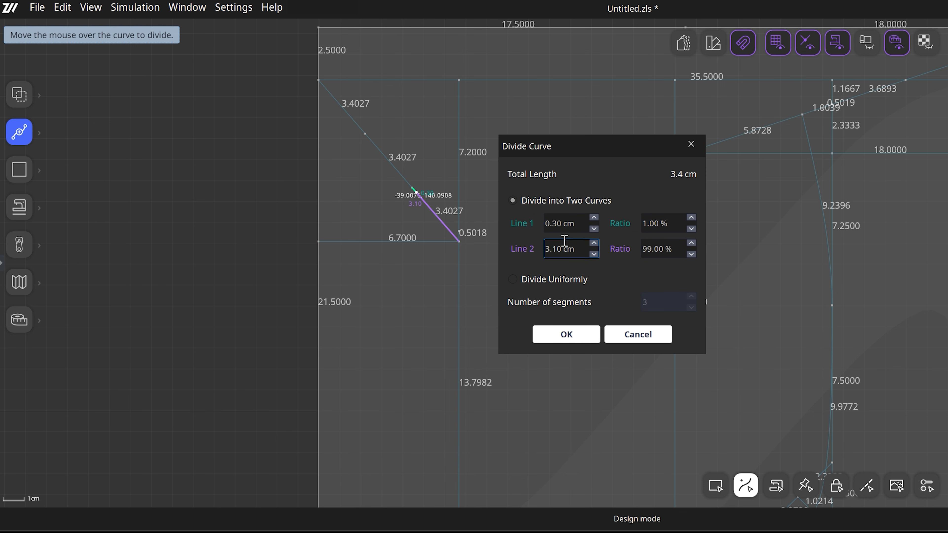
pyautogui.click(574, 335)
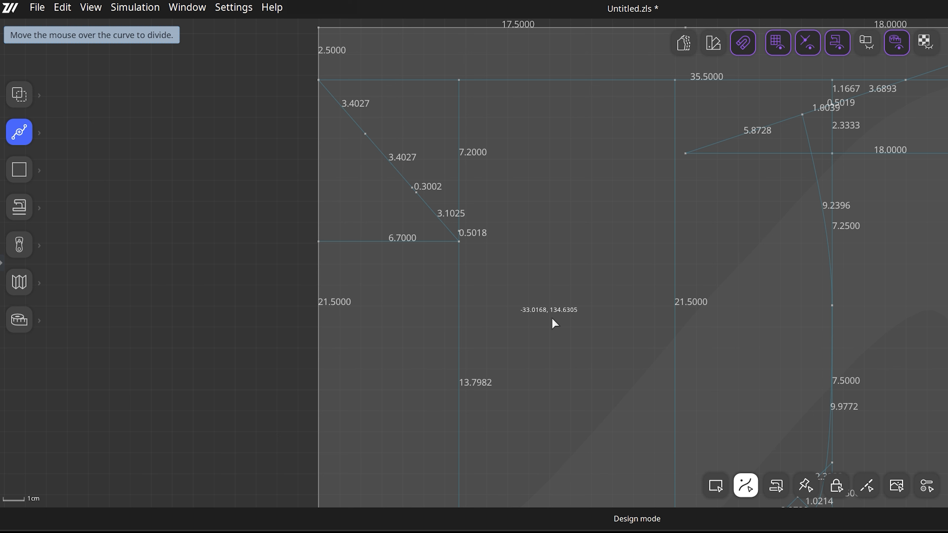
pyautogui.press('Escape')
# Draw the front neckline from the side neck point through the 0.3 cm diagonal point to the center front
pyautogui.press('p')
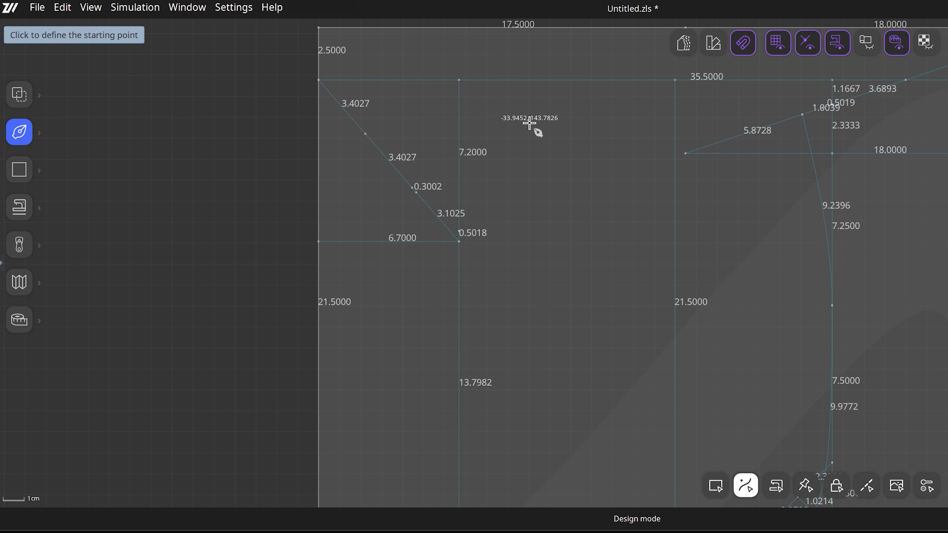
pyautogui.click(459, 79)
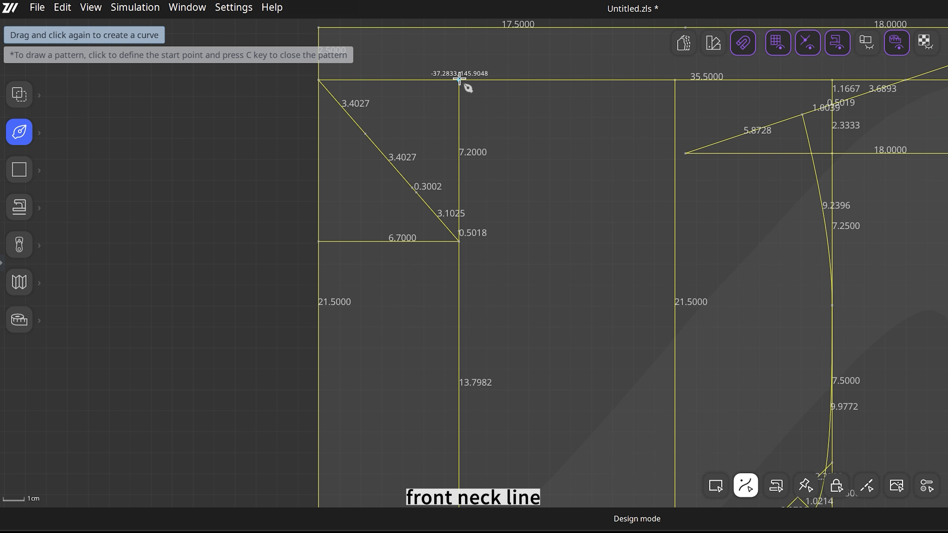
pyautogui.click(417, 192)
pyautogui.click(319, 242)
pyautogui.press('Escape')
# Divide the 21.5 cm vertical across-front line into two curves at a 50 % ratio
pyautogui.scroll(-1, 461, 353)
pyautogui.moveTo(560, 349); pyautogui.dragTo(504, 332, button='middle')
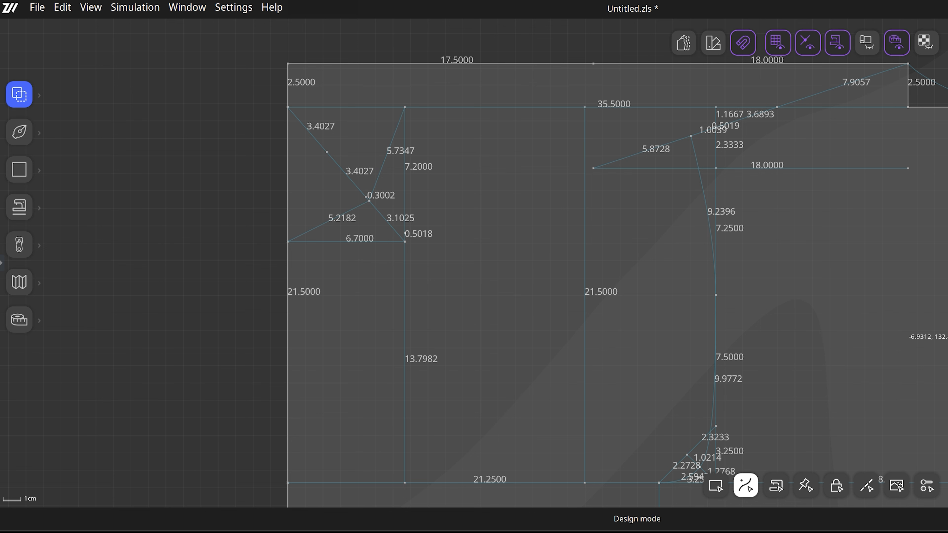
pyautogui.scroll(-1, 628, 337)
pyautogui.moveTo(628, 337); pyautogui.dragTo(567, 305, button='middle')
pyautogui.click(531, 284)
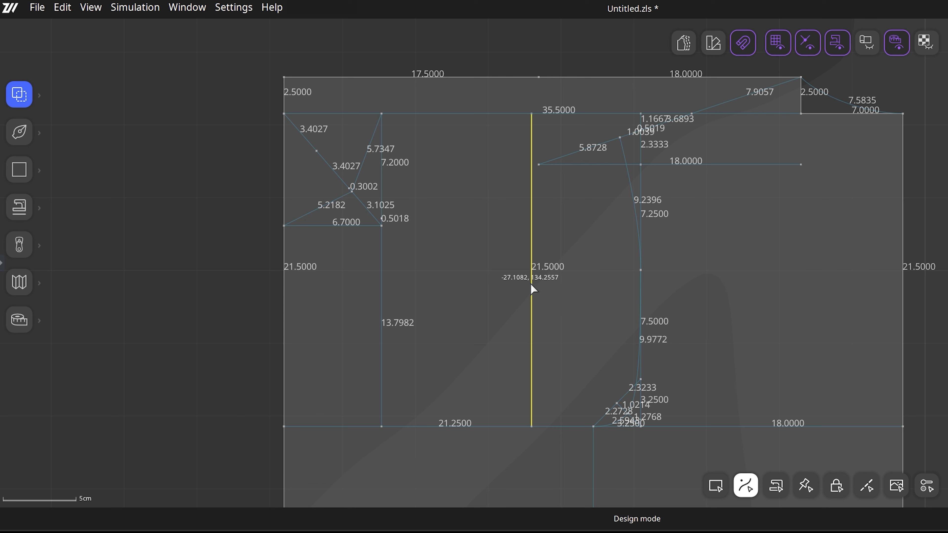
pyautogui.click(531, 288)
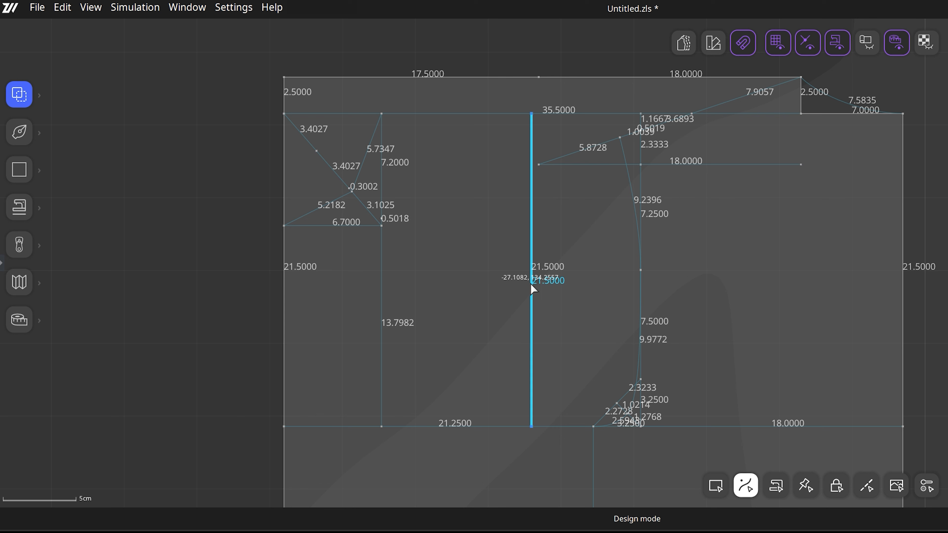
pyautogui.press('x')
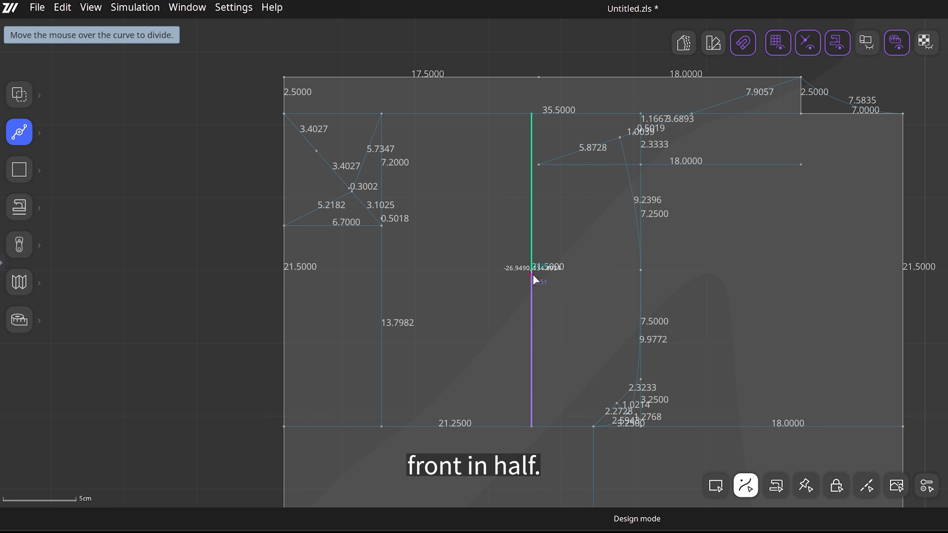
pyautogui.rightClick(532, 274)
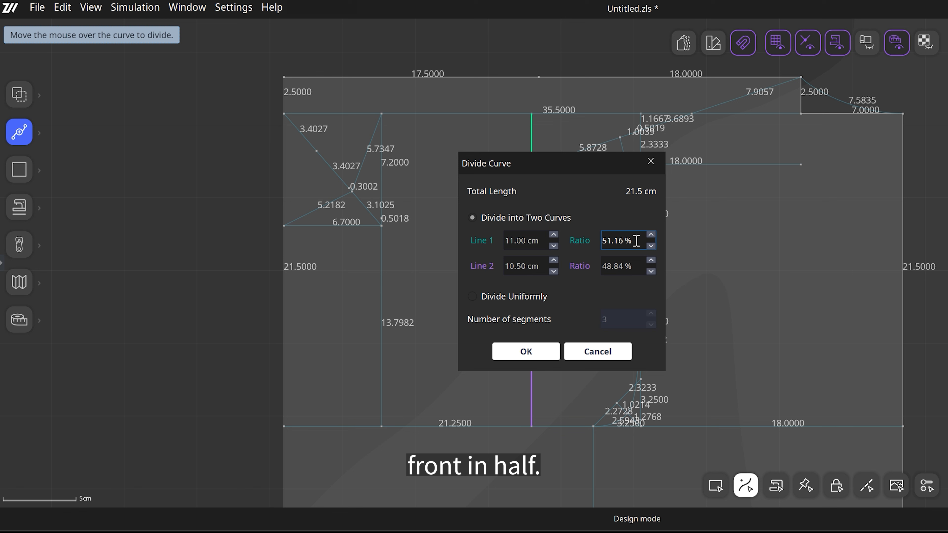
pyautogui.moveTo(636, 239); pyautogui.dragTo(607, 239)
pyautogui.write('50')
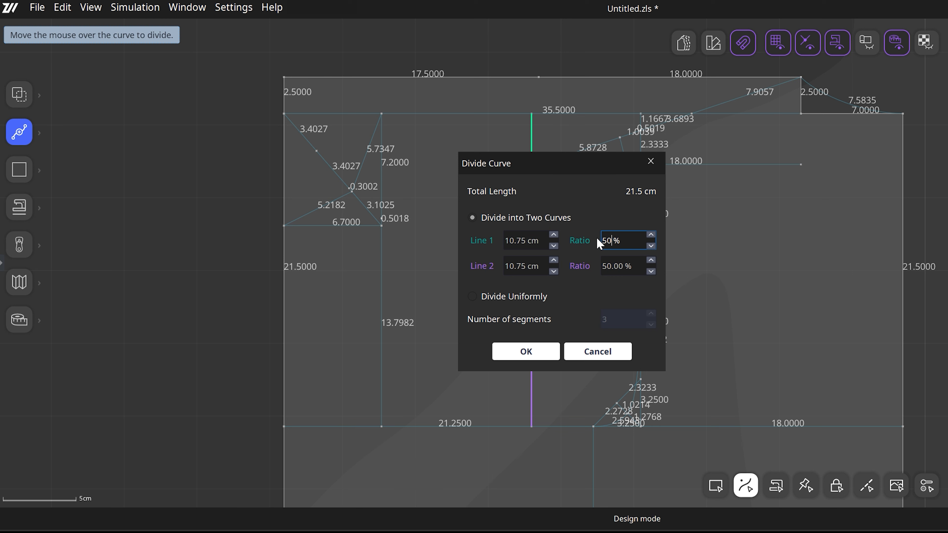
pyautogui.press('Return')
pyautogui.press('Escape')
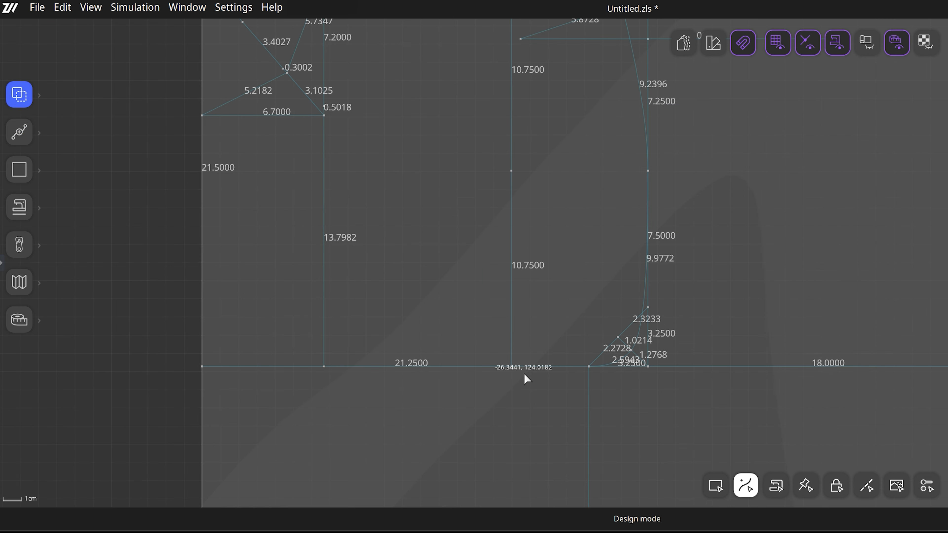
# Divide the 21.25 cm front bust line where the across-front line meets it
pyautogui.scroll(2, 523, 374)
pyautogui.moveTo(523, 374); pyautogui.dragTo(513, 362, button='middle')
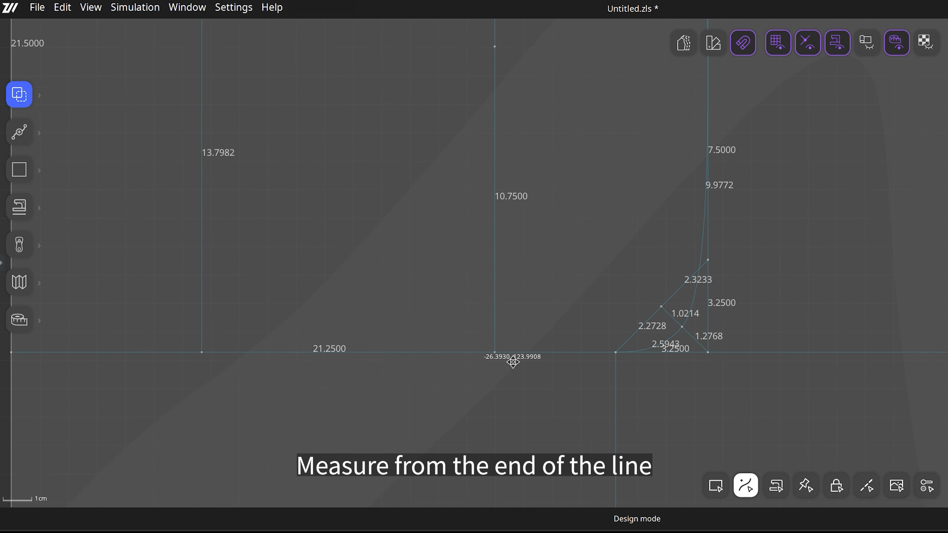
pyautogui.press('x')
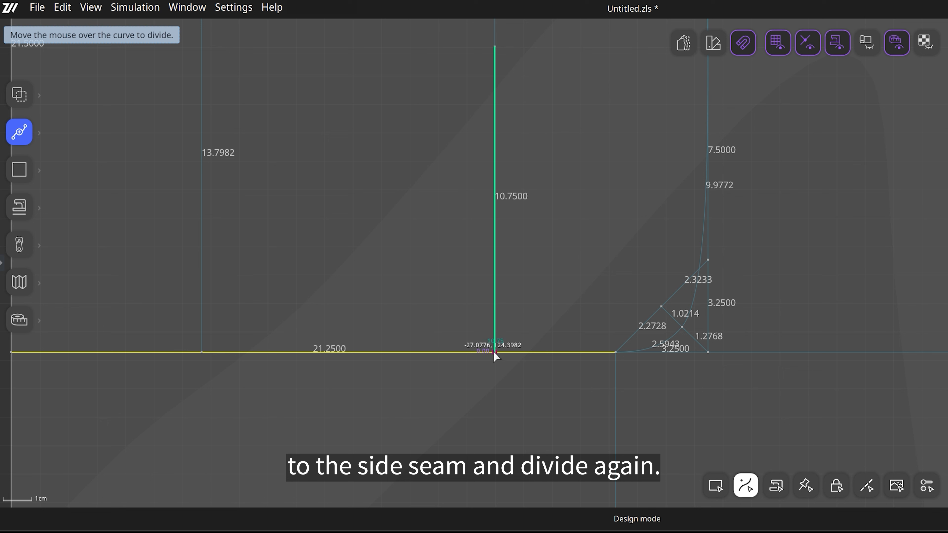
pyautogui.click(495, 353)
pyautogui.press('Escape')
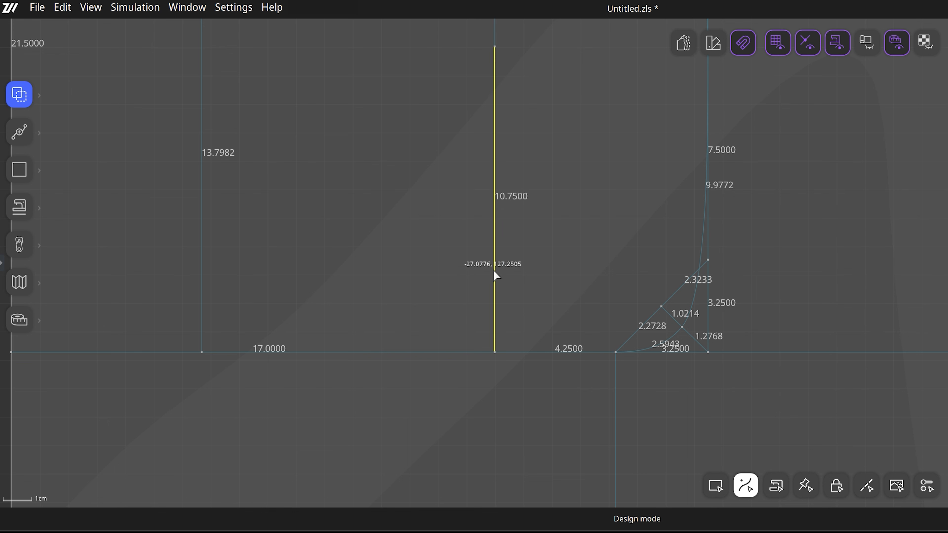
# Divide the lower half of the across-front line into two curves, with the segment above the bust line 4.25 cm long
pyautogui.press('x')
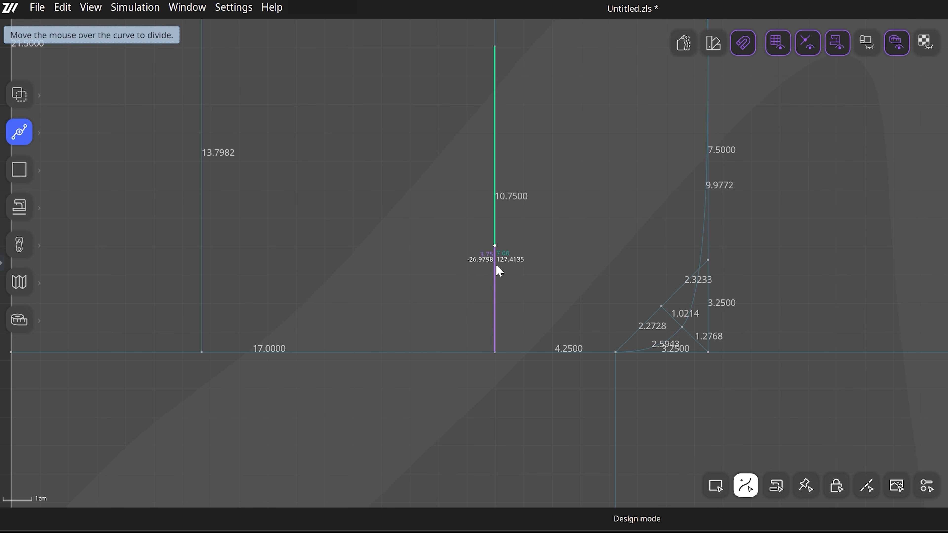
pyautogui.click(495, 266)
pyautogui.moveTo(527, 167); pyautogui.dragTo(704, 136)
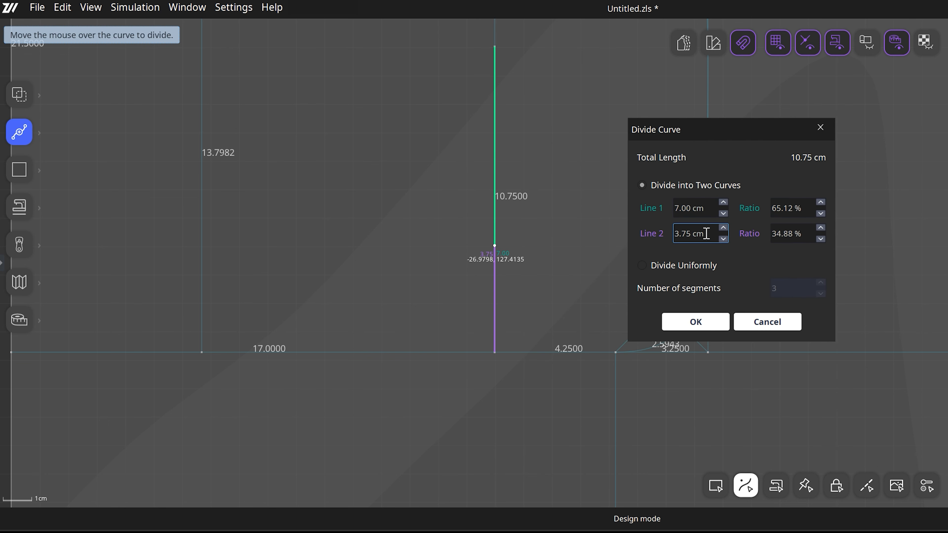
pyautogui.moveTo(702, 233); pyautogui.dragTo(668, 238)
pyautogui.write('4.25')
pyautogui.press('Return')
pyautogui.press('Escape')
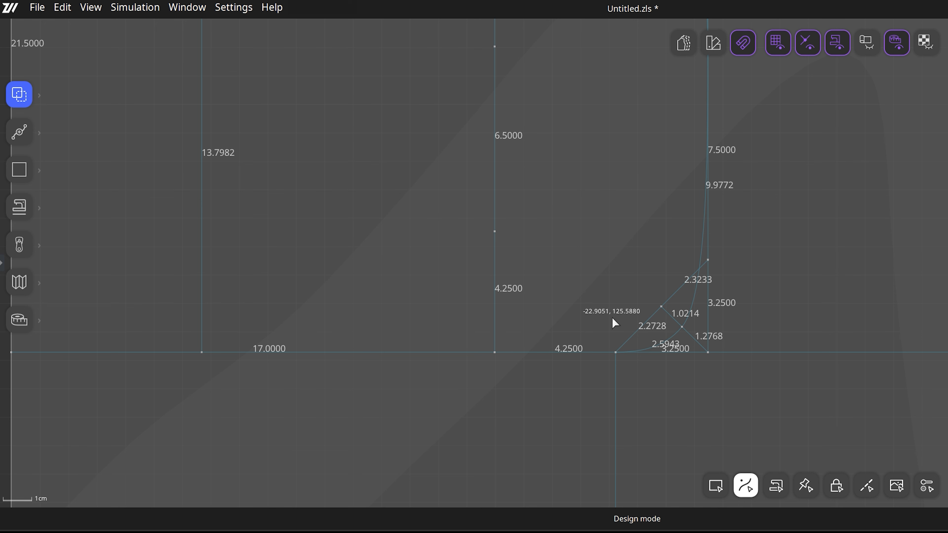
# Draw a straight diagonal from the side seam point on the bust line to the 4.25 cm point on the across-front line
pyautogui.press('p')
pyautogui.click(615, 353)
pyautogui.doubleClick(495, 231)
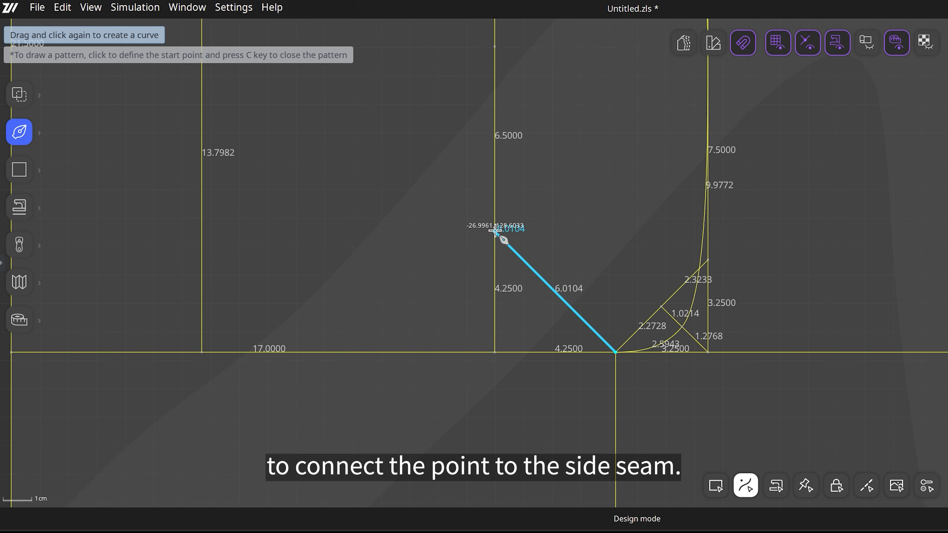
pyautogui.press('Escape')
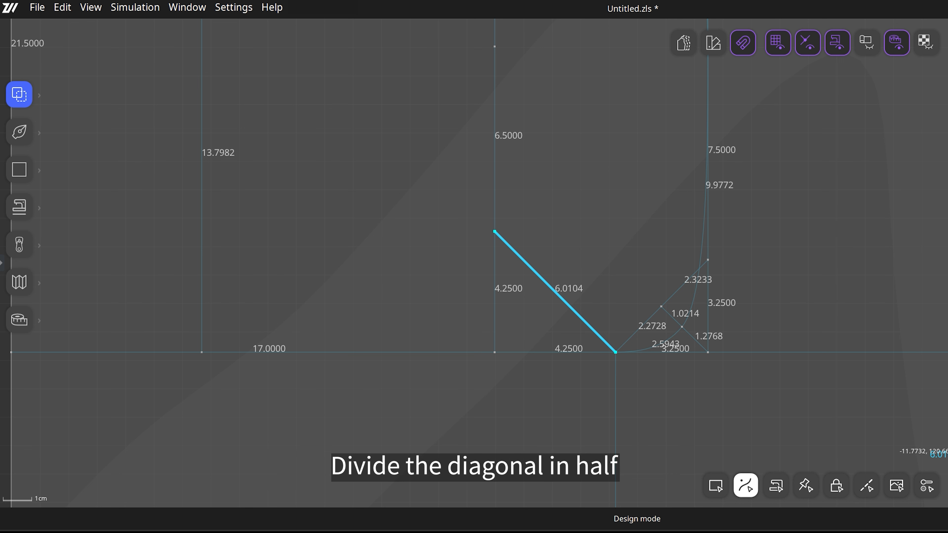
pyautogui.click(602, 212)
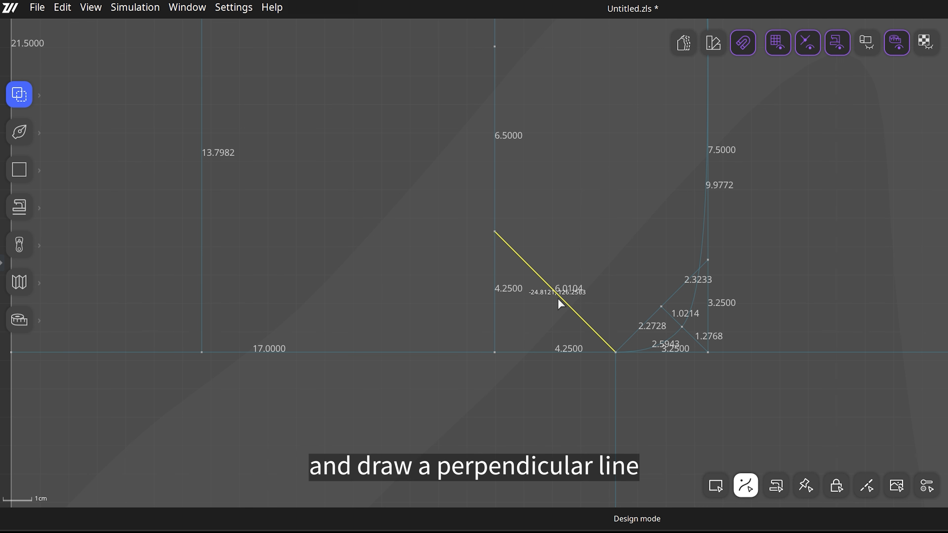
# Divide the front armhole diagonal into two curves at its midpoint
pyautogui.press('x')
pyautogui.rightClick(552, 291)
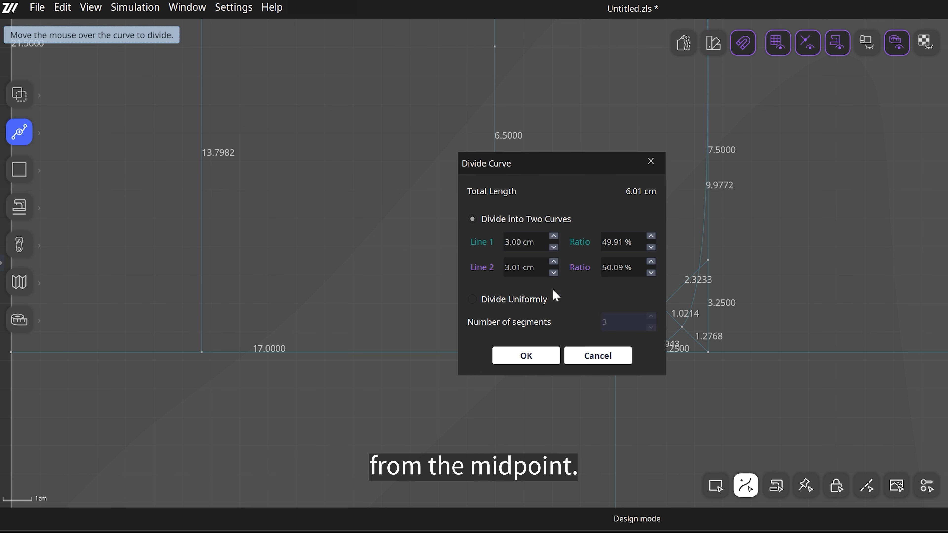
pyautogui.click(632, 241)
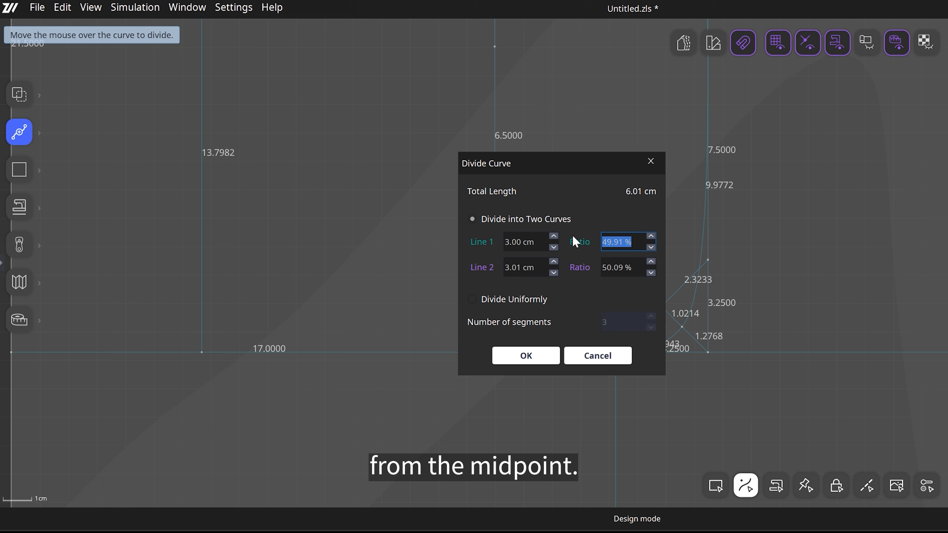
pyautogui.press('Return')
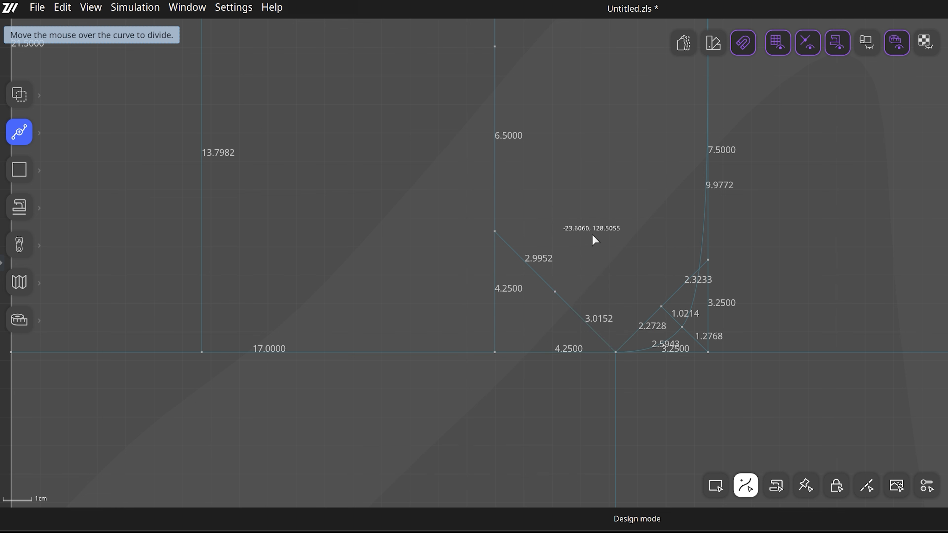
# Draw a straight line from the diagonal's midpoint to the corner where the across-front line meets the bust line
pyautogui.press('p')
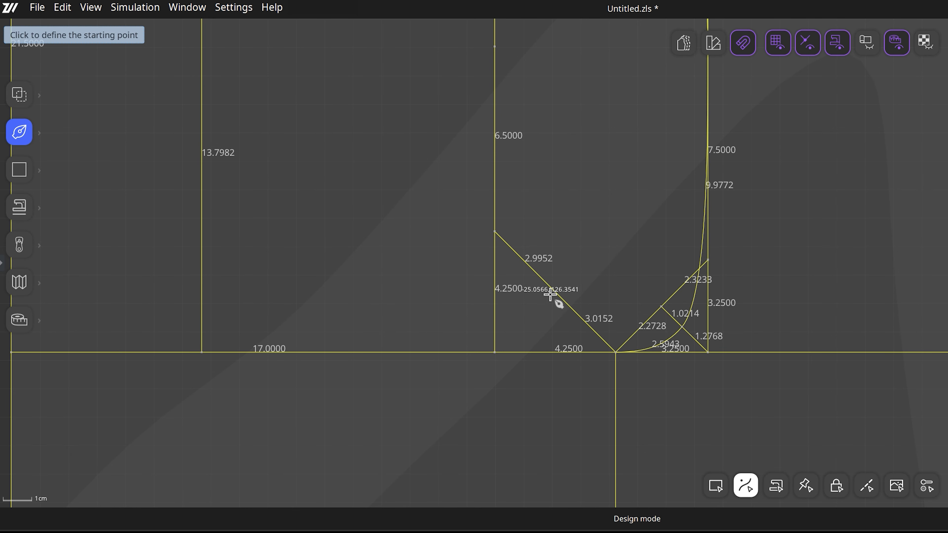
pyautogui.click(555, 291)
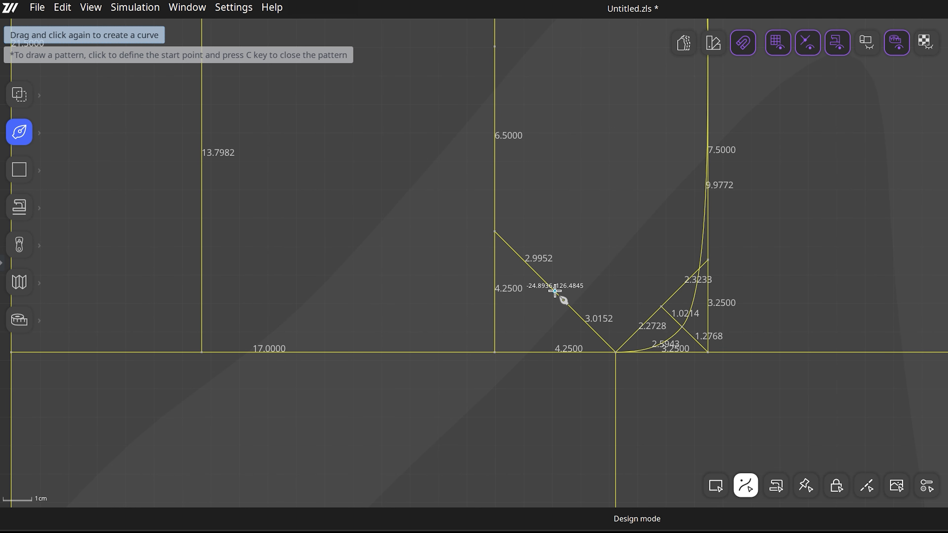
pyautogui.click(494, 352)
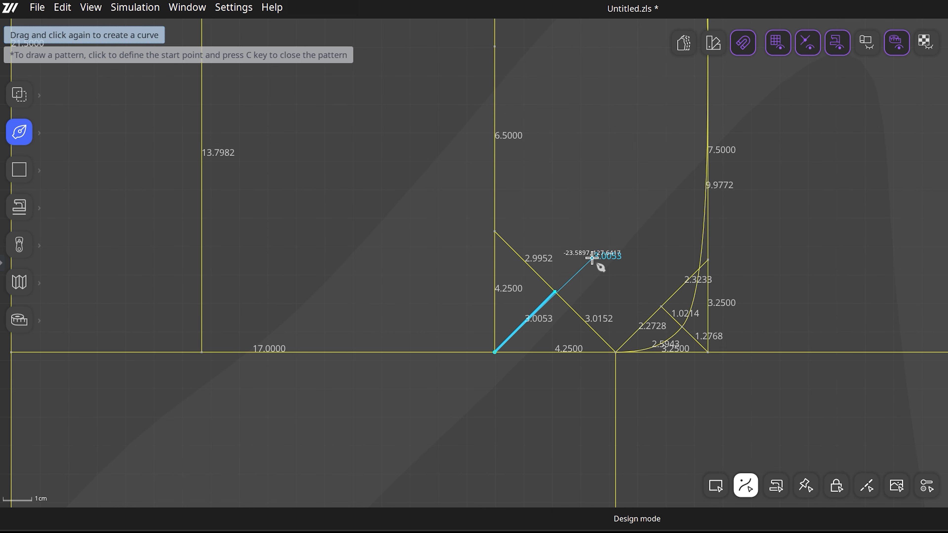
pyautogui.press('Escape')
pyautogui.press('Escape')
# Divide the short perpendicular line inside the front armhole corner into two equal curves
pyautogui.click(524, 322)
pyautogui.press('x')
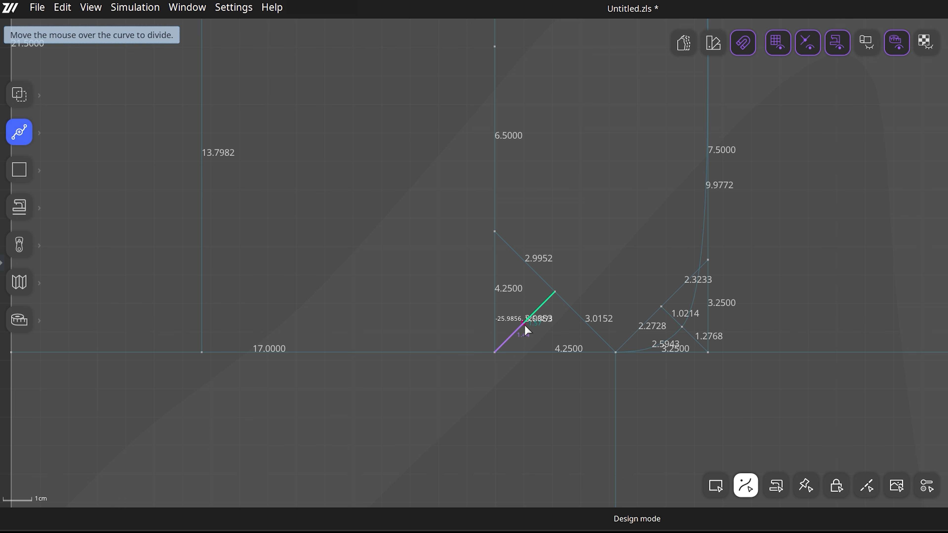
pyautogui.click(525, 324)
pyautogui.moveTo(553, 167); pyautogui.dragTo(718, 157)
pyautogui.moveTo(801, 227); pyautogui.dragTo(730, 227)
pyautogui.press('Return')
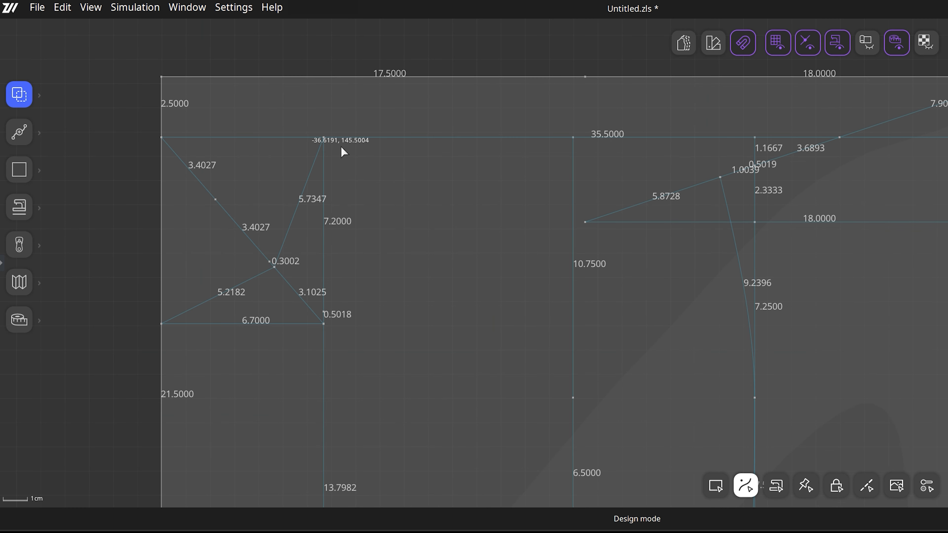
# Divide the 35.5 cm horizontal line at the front side neck point and again 18 cm from that point
pyautogui.press('x')
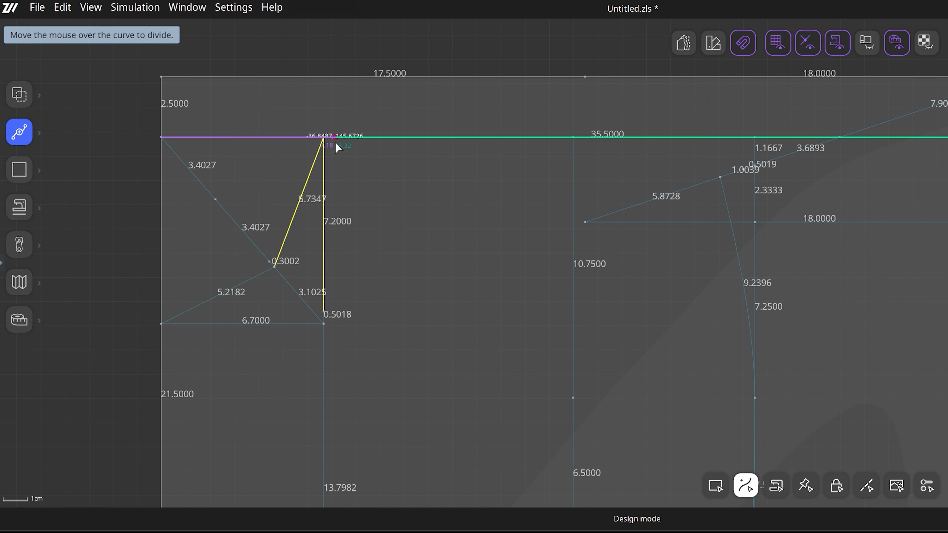
pyautogui.click(323, 137)
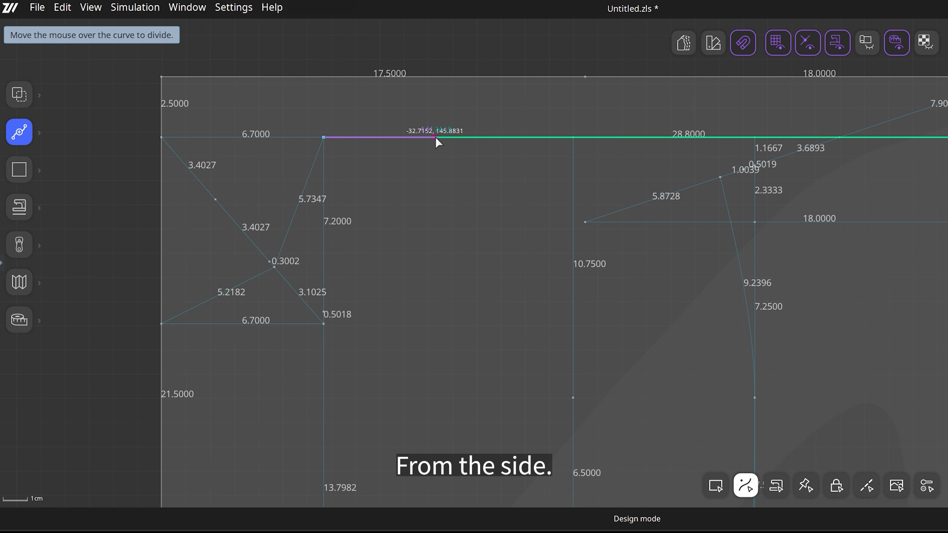
pyautogui.click(472, 138)
pyautogui.moveTo(539, 267); pyautogui.dragTo(481, 280)
pyautogui.write('18')
pyautogui.press('Return')
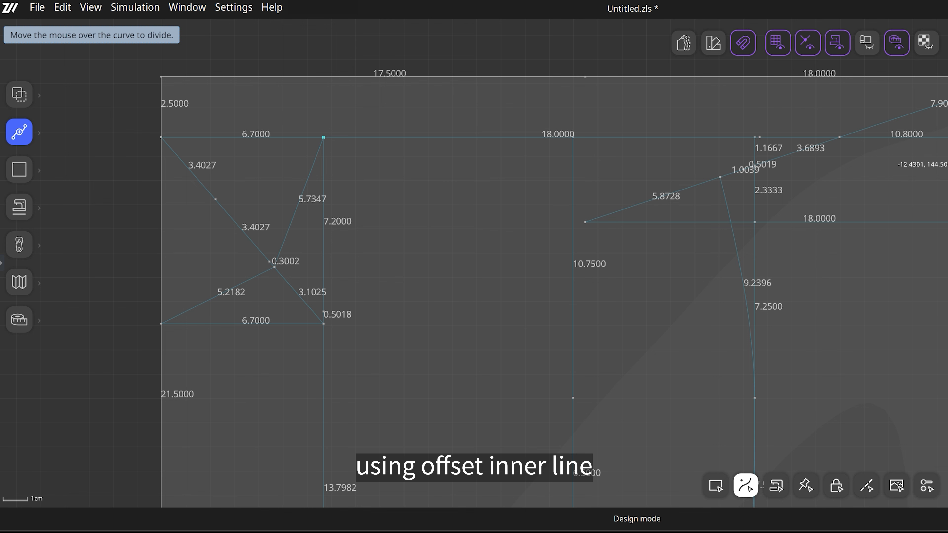
# Offset the 18 cm segment downward as one straight inner line at a distance of 6
pyautogui.press('Escape')
pyautogui.click(508, 137)
pyautogui.rightClick(508, 137)
pyautogui.click(530, 358)
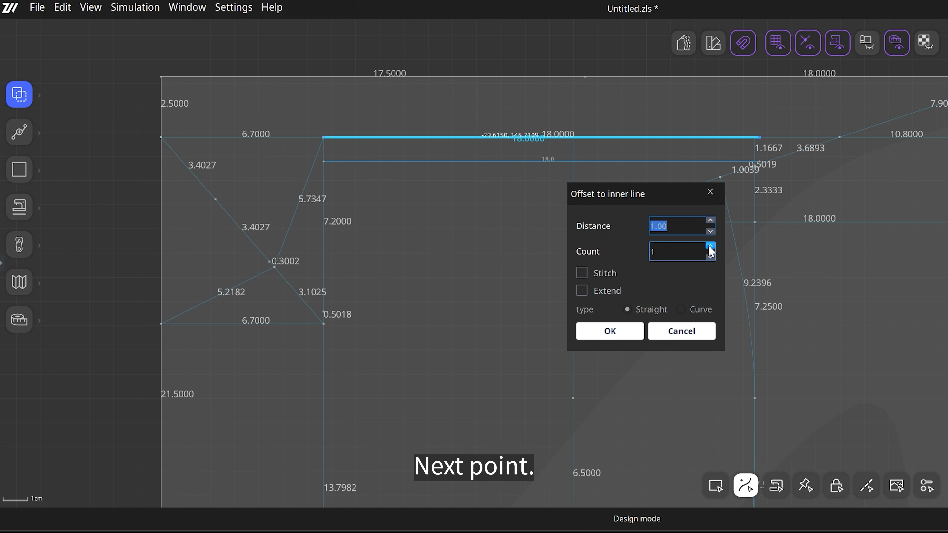
pyautogui.write('6')
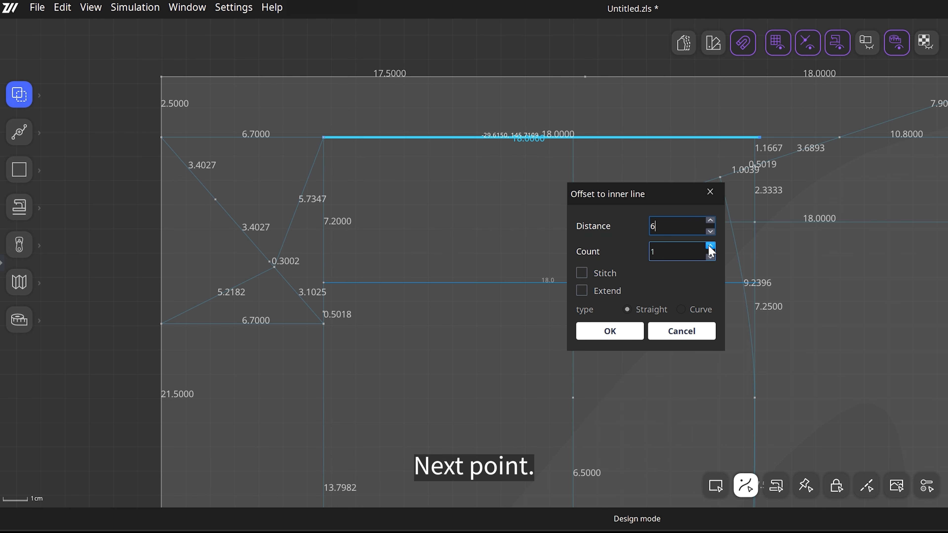
pyautogui.click(620, 330)
pyautogui.scroll(-1, 621, 331)
pyautogui.moveTo(636, 367); pyautogui.dragTo(623, 295, button='middle')
pyautogui.scroll(3, 681, 247)
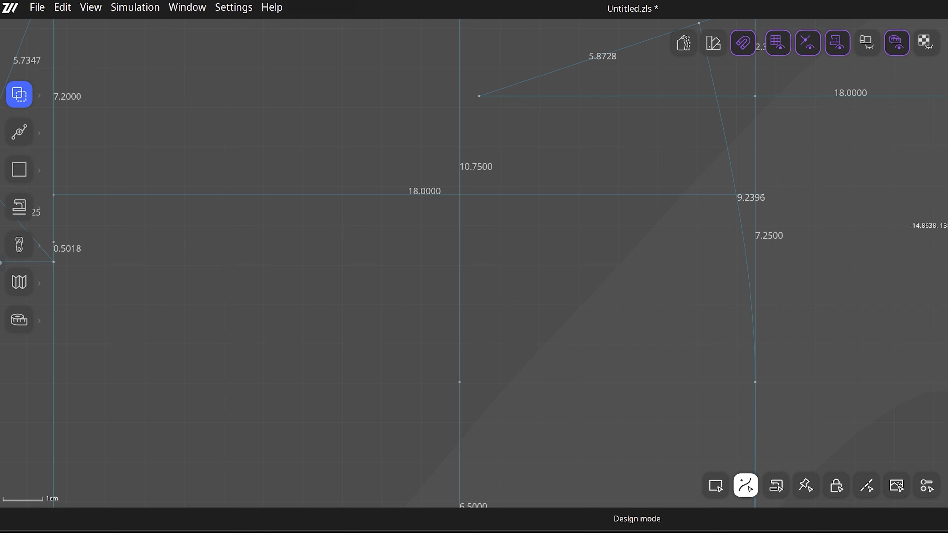
pyautogui.scroll(-3, 563, 181)
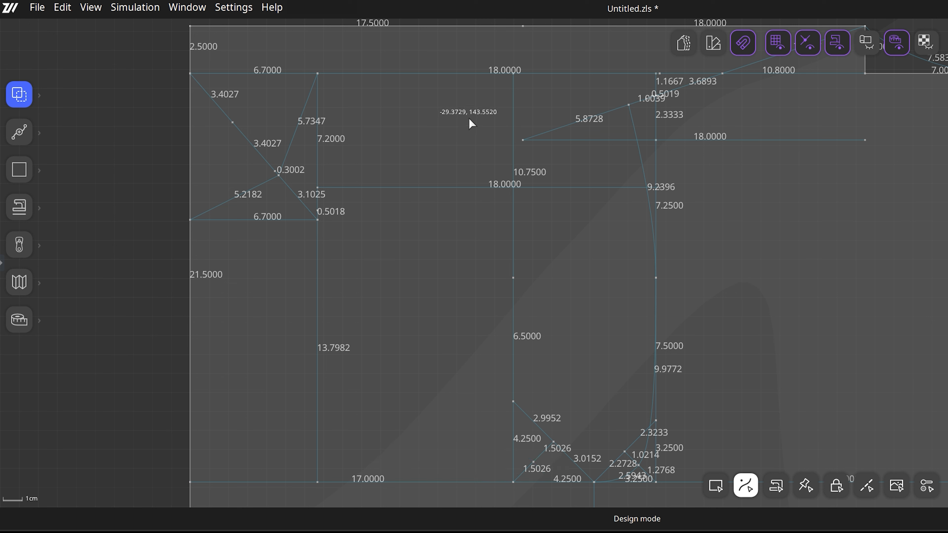
pyautogui.click(476, 78)
pyautogui.click(482, 187)
pyautogui.click(485, 229)
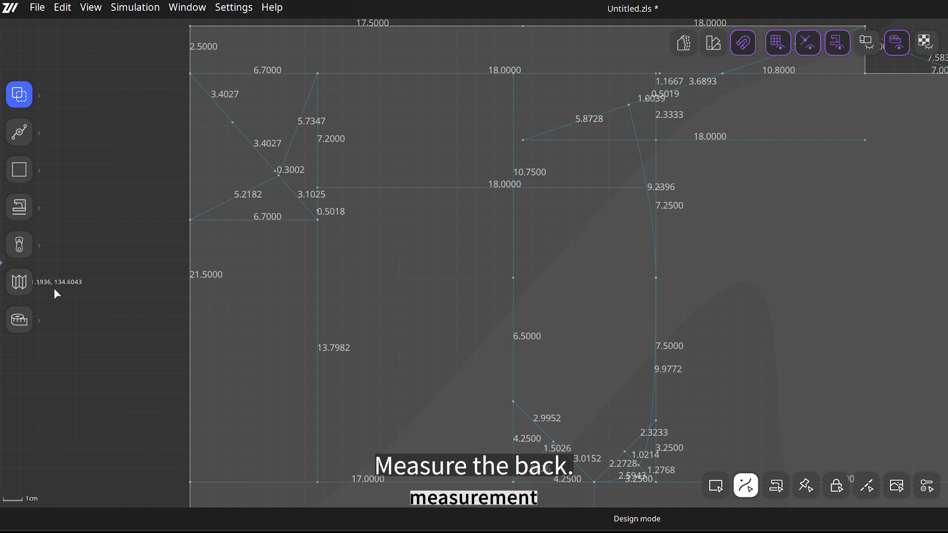
# Measure the back shoulder line from the side neck point to the shoulder tip where the armhole curve starts
pyautogui.click(19, 320)
pyautogui.scroll(-3, 757, 241)
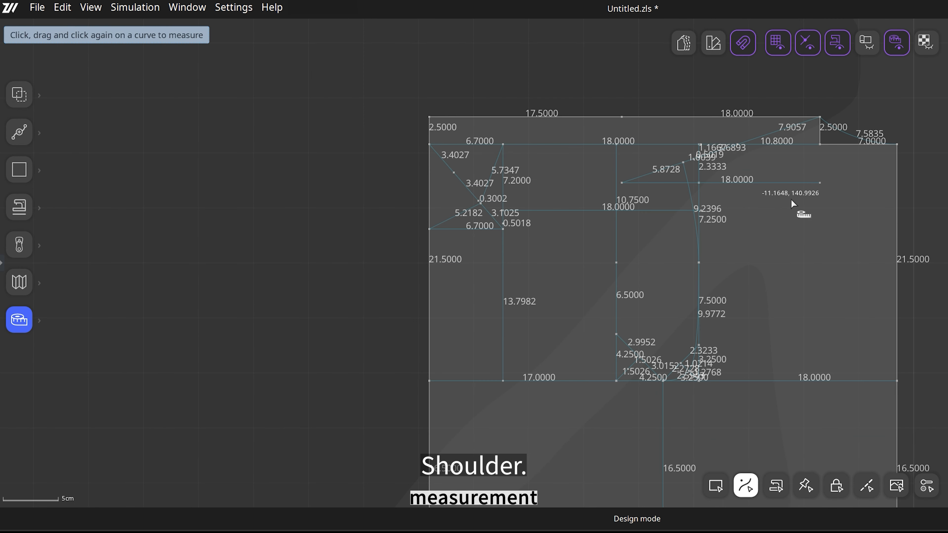
pyautogui.moveTo(791, 200); pyautogui.dragTo(745, 246, button='middle')
pyautogui.scroll(5, 720, 187)
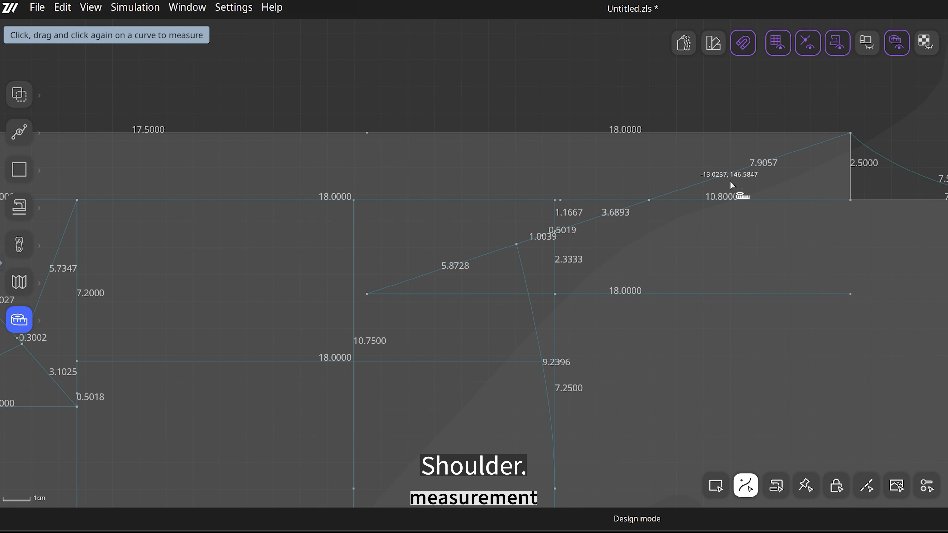
pyautogui.click(848, 132)
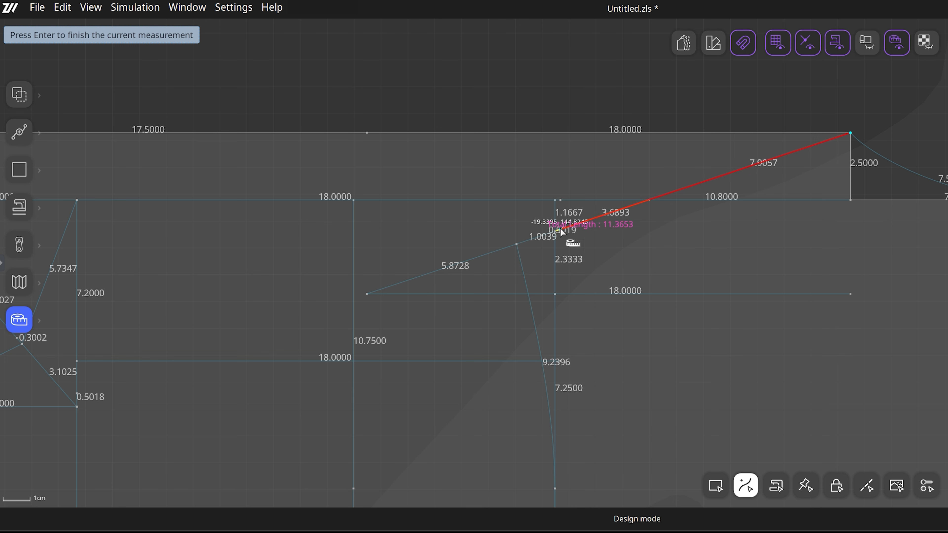
pyautogui.click(519, 243)
pyautogui.scroll(2, 544, 255)
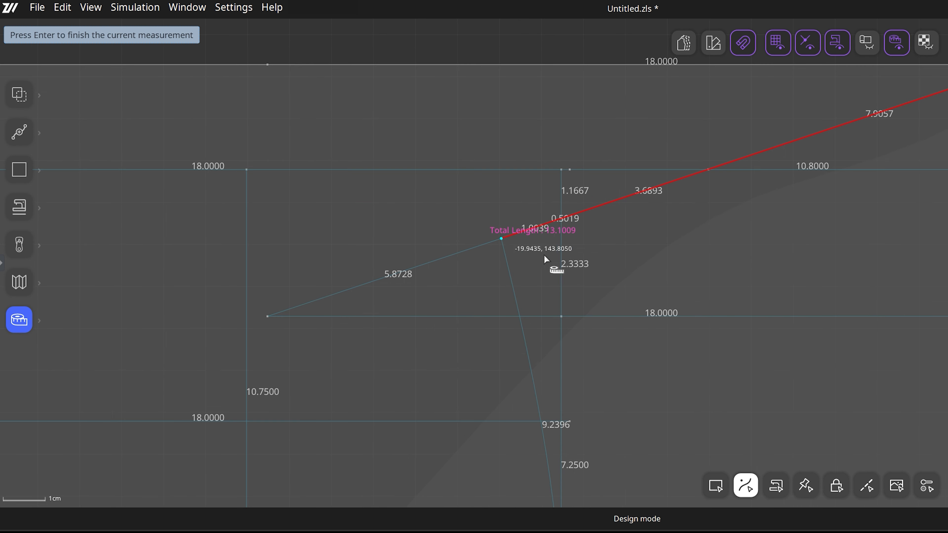
pyautogui.scroll(5, 546, 253)
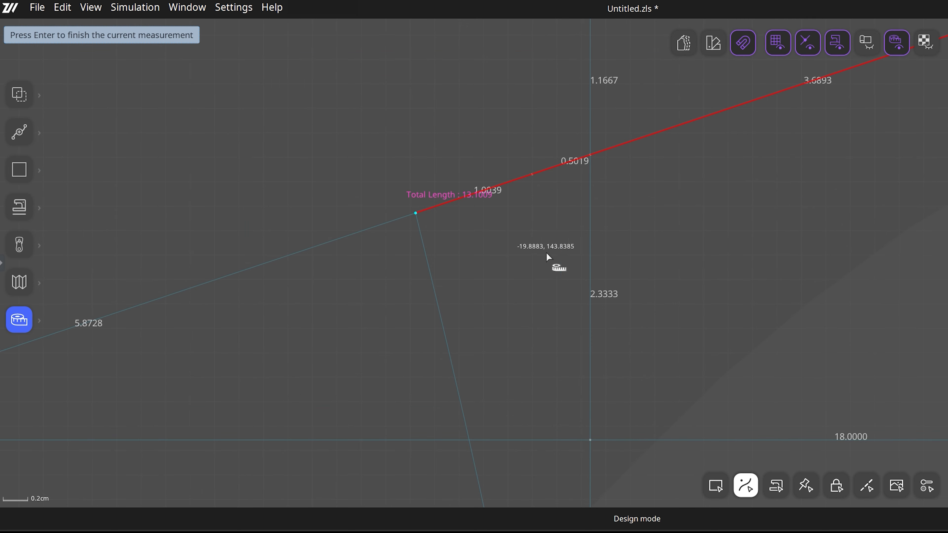
pyautogui.scroll(-7, 485, 216)
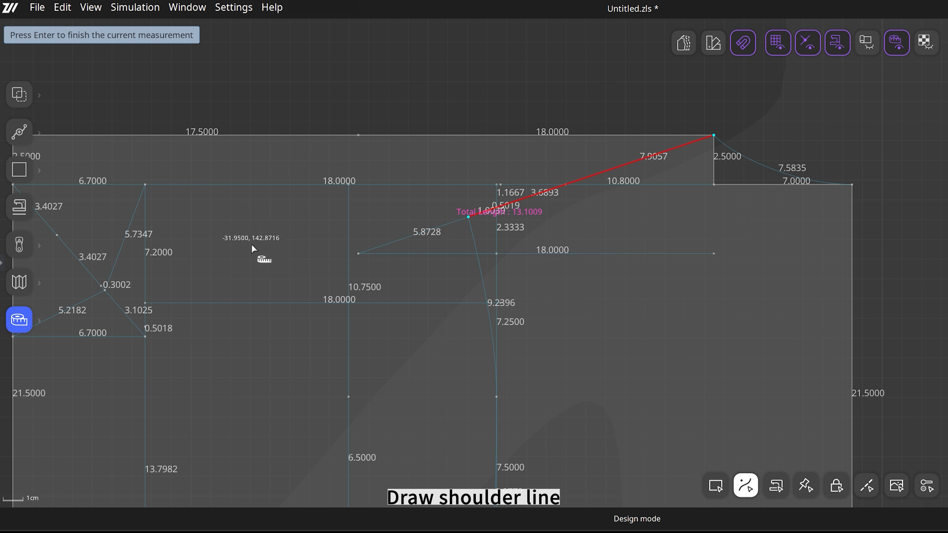
pyautogui.press('Escape')
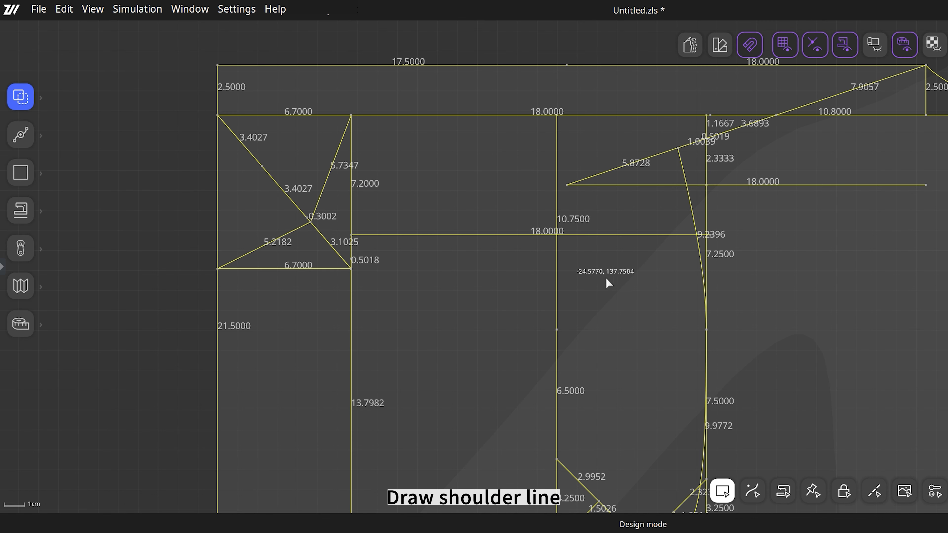
# Draw the front shoulder line straight from the side neck point to the far end of the 18 cm offset inner line
pyautogui.moveTo(627, 272); pyautogui.dragTo(597, 293, button='middle')
pyautogui.press('p')
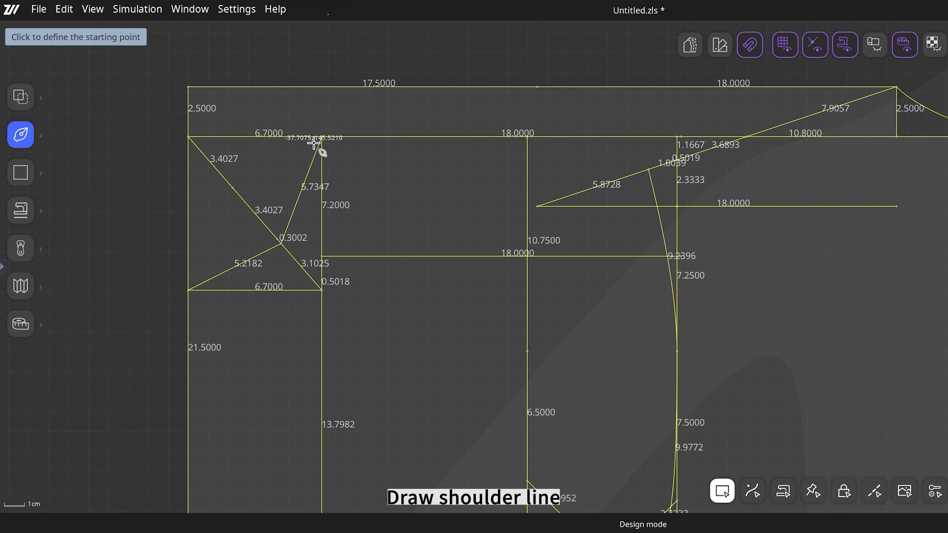
pyautogui.click(321, 137)
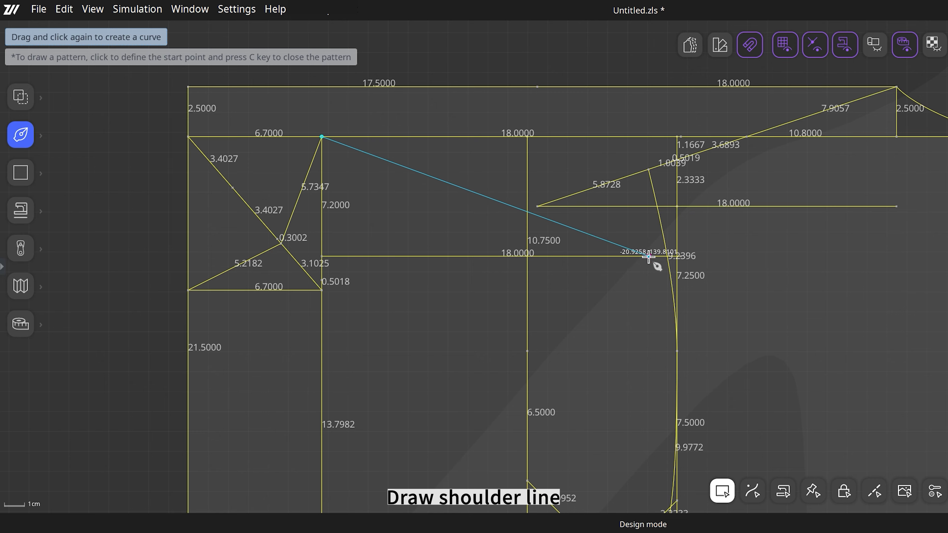
pyautogui.scroll(3, 665, 260)
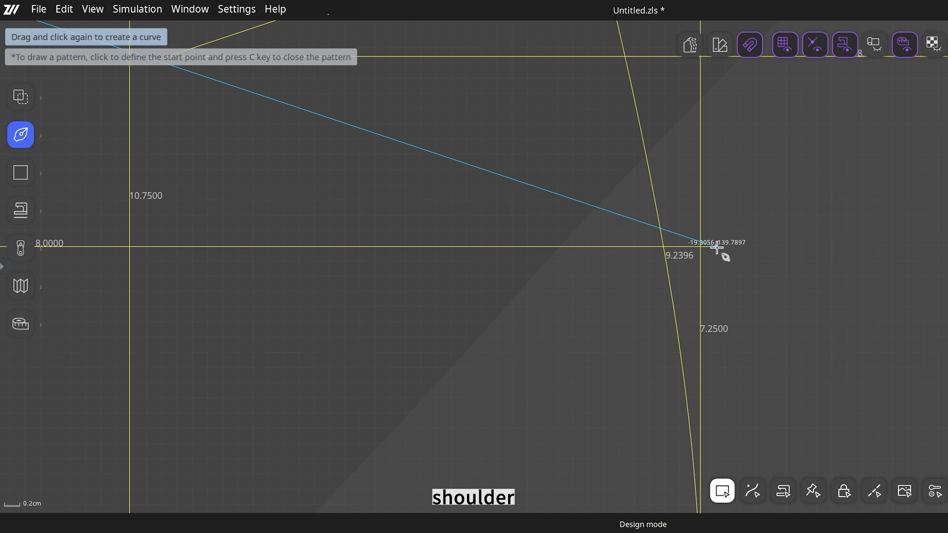
pyautogui.doubleClick(715, 247)
pyautogui.scroll(-3, 752, 253)
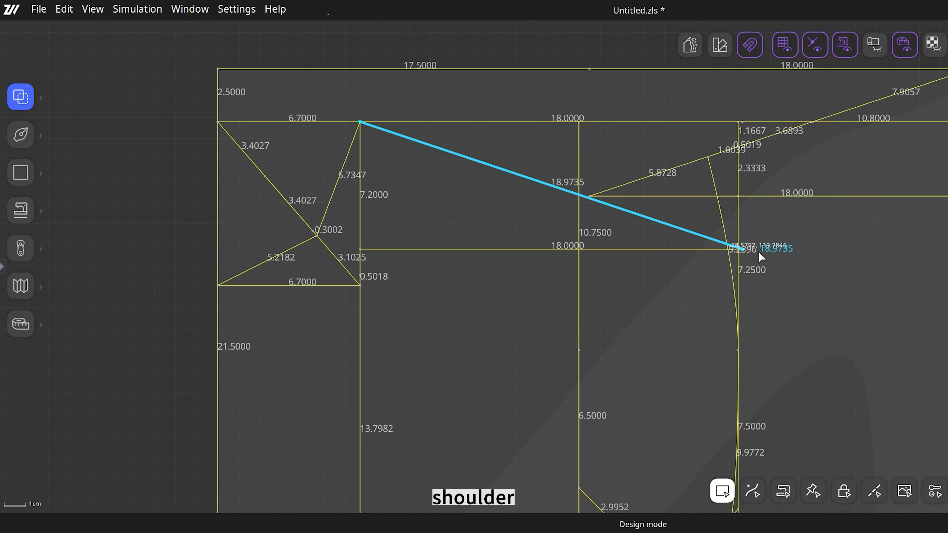
# Divide the front shoulder line into two curves at 13.1 cm from the side neck point
pyautogui.press('x')
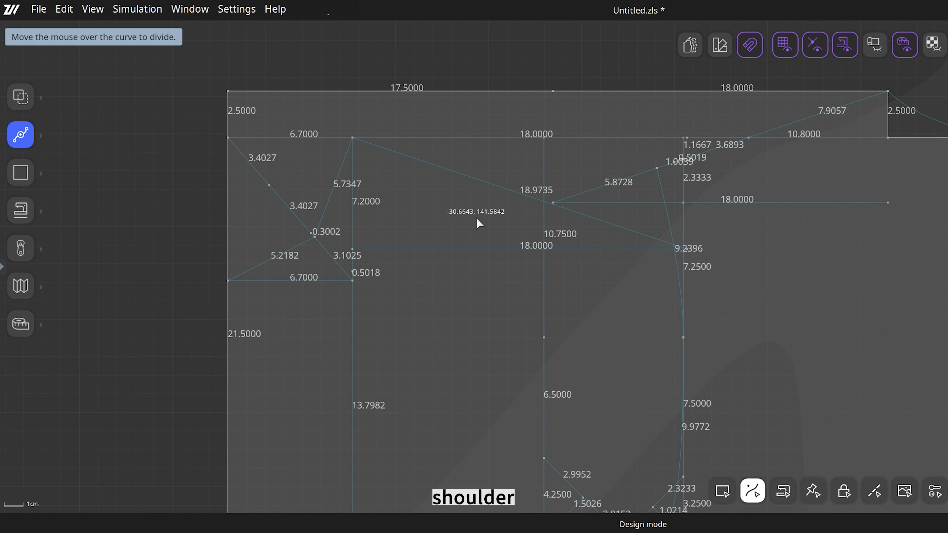
pyautogui.rightClick(496, 188)
pyautogui.moveTo(547, 166); pyautogui.dragTo(791, 165)
pyautogui.moveTo(798, 245); pyautogui.dragTo(729, 248)
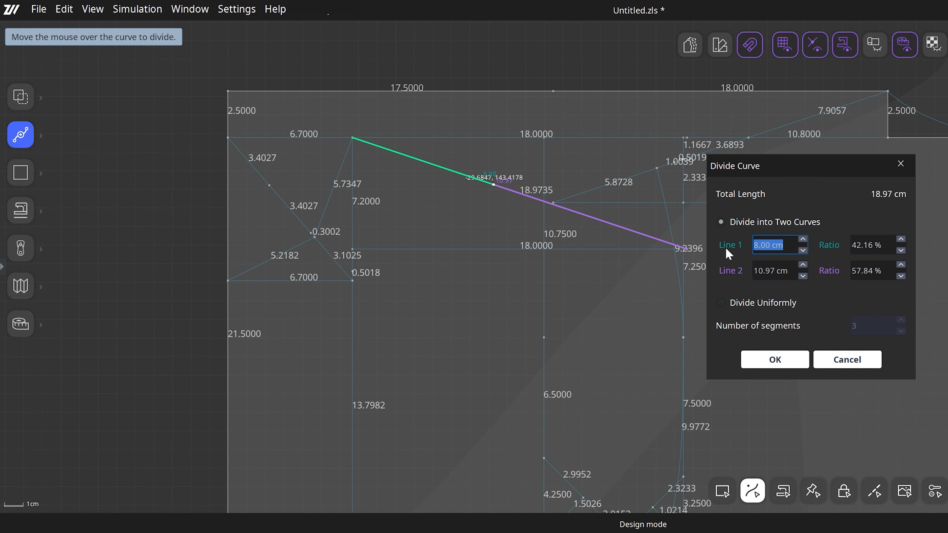
pyautogui.write('13.1')
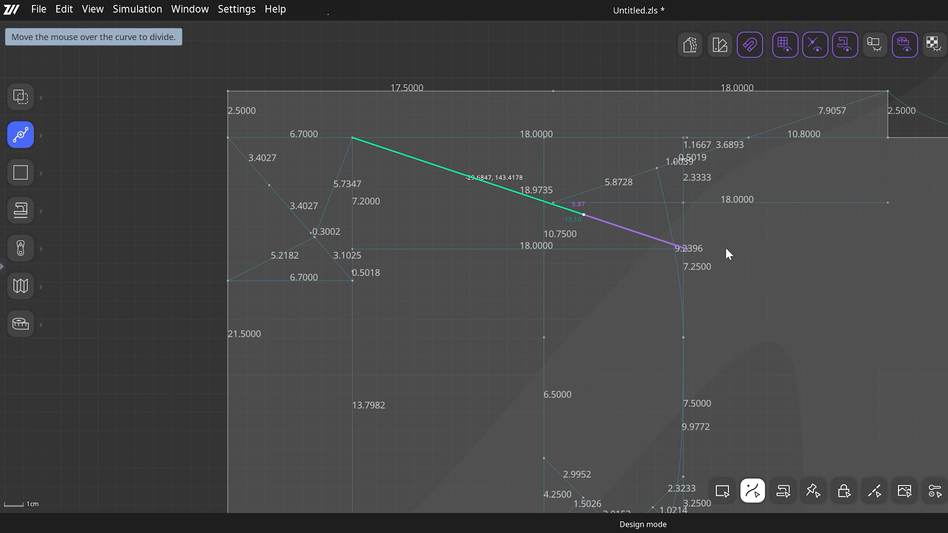
pyautogui.press('Return')
pyautogui.press('Escape')
# Draw the front armhole in straight segments from the shoulder division through the vertical guide's midpoint and the lower diagonal guide to the underarm point
pyautogui.scroll(-4, 795, 284)
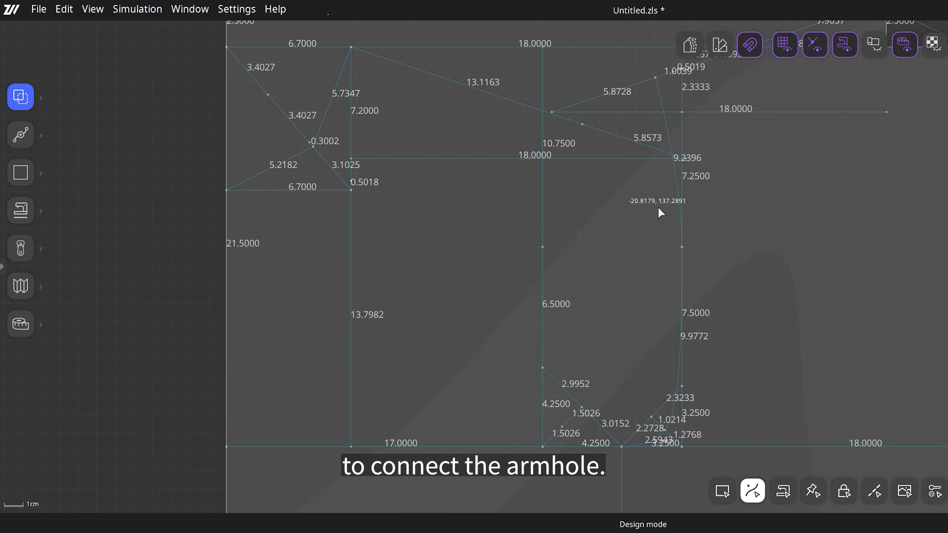
pyautogui.press('h')
pyautogui.click(583, 124)
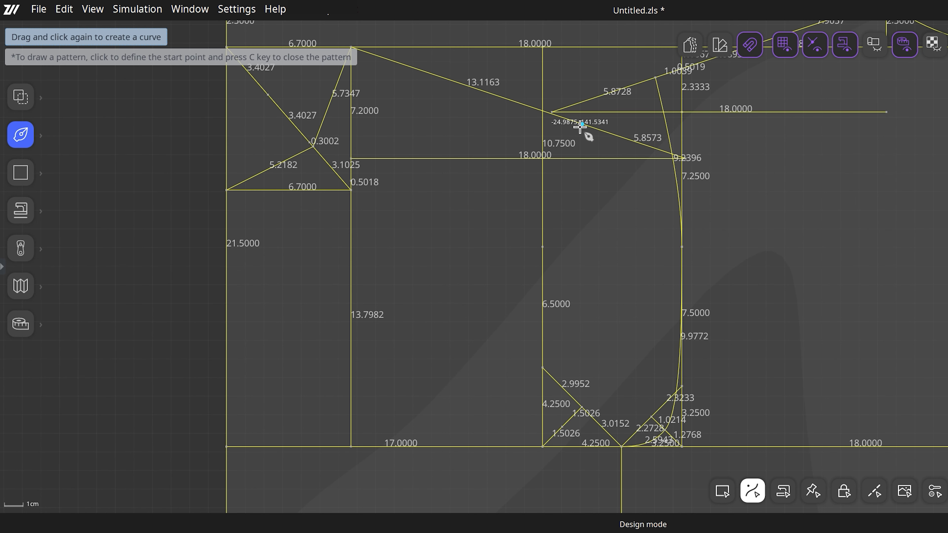
pyautogui.click(543, 246)
pyautogui.click(563, 427)
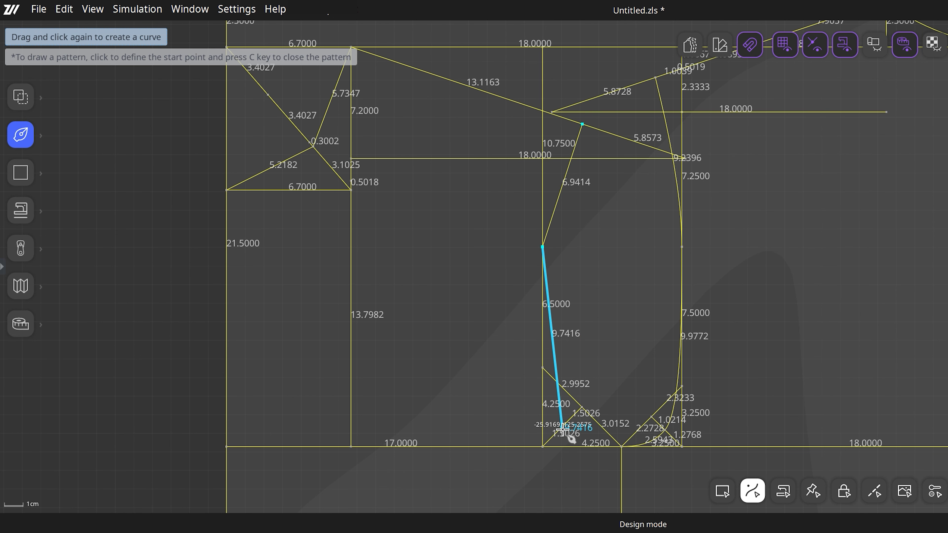
pyautogui.click(622, 446)
pyautogui.press('Escape')
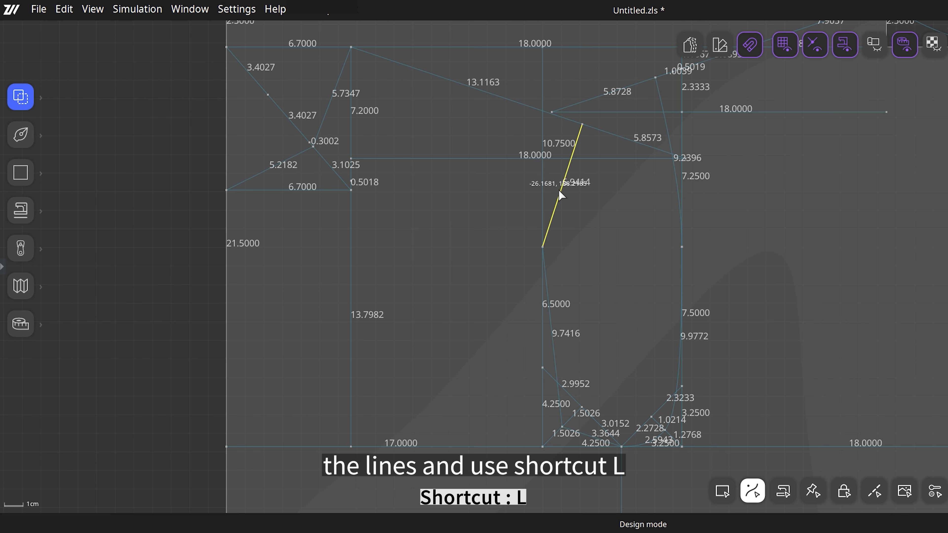
# Convert the three straight front armhole segments together into editable curves
pyautogui.click(562, 185)
pyautogui.keyDown('shift'); pyautogui.click(557, 363); pyautogui.keyUp('shift')
pyautogui.keyDown('shift'); pyautogui.click(573, 431); pyautogui.keyUp('shift')
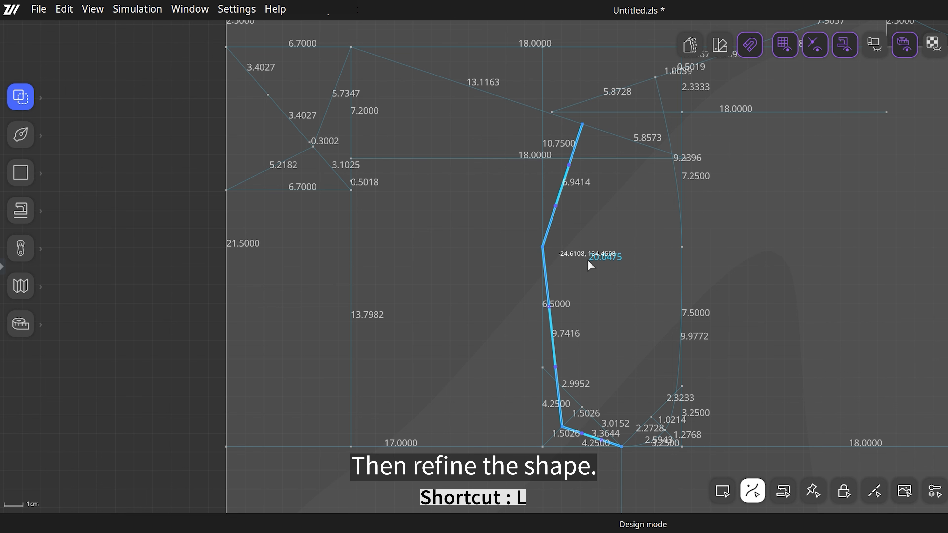
pyautogui.click(577, 216)
# Shape the upper and middle front armhole curves with their handles so they flow smoothly along the vertical guide
pyautogui.scroll(4, 574, 213)
pyautogui.moveTo(574, 213); pyautogui.dragTo(621, 280, button='middle')
pyautogui.moveTo(590, 270); pyautogui.dragTo(571, 280)
pyautogui.moveTo(644, 416); pyautogui.dragTo(649, 292, button='middle')
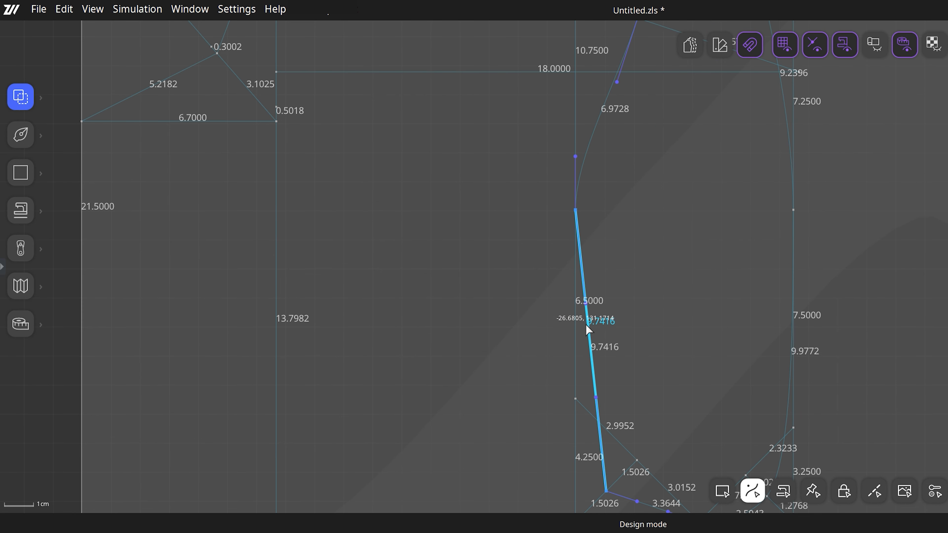
pyautogui.scroll(4, 589, 312)
pyautogui.moveTo(593, 308); pyautogui.dragTo(612, 311, button='middle')
pyautogui.moveTo(600, 295); pyautogui.dragTo(598, 294)
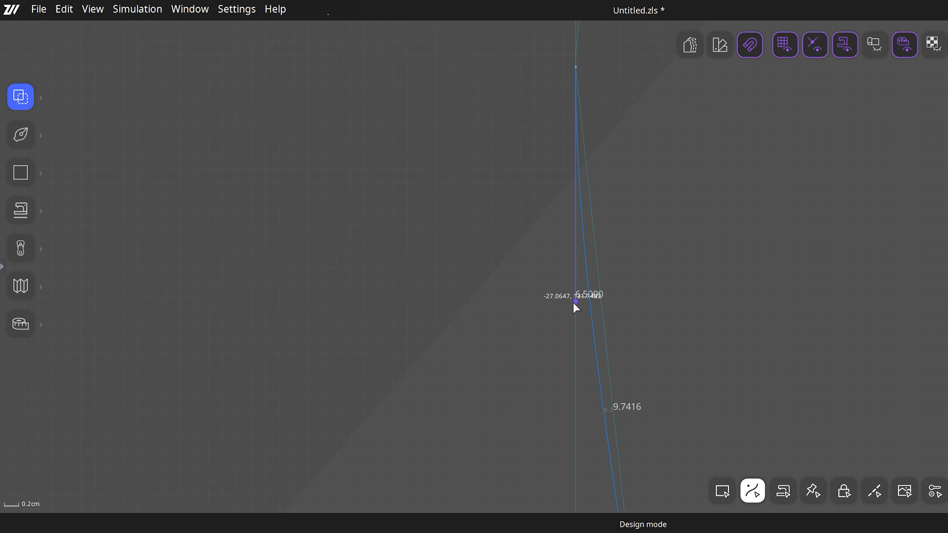
pyautogui.scroll(-3, 612, 301)
pyautogui.moveTo(619, 305); pyautogui.dragTo(594, 375)
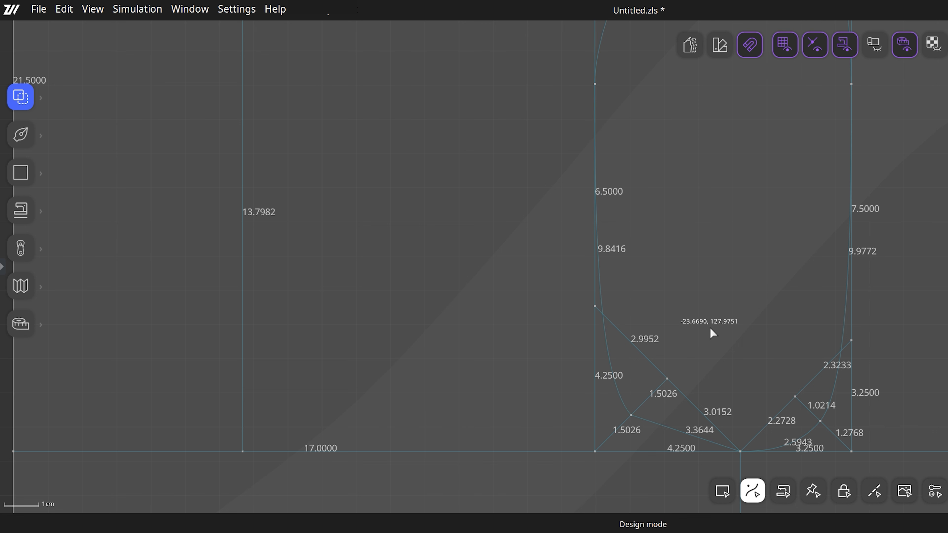
# Round the lowest front armhole segment into a smooth curve ending at the underarm point
pyautogui.scroll(1, 672, 360)
pyautogui.moveTo(671, 357); pyautogui.dragTo(622, 183, button='middle')
pyautogui.click(617, 278)
pyautogui.moveTo(612, 269); pyautogui.dragTo(602, 285)
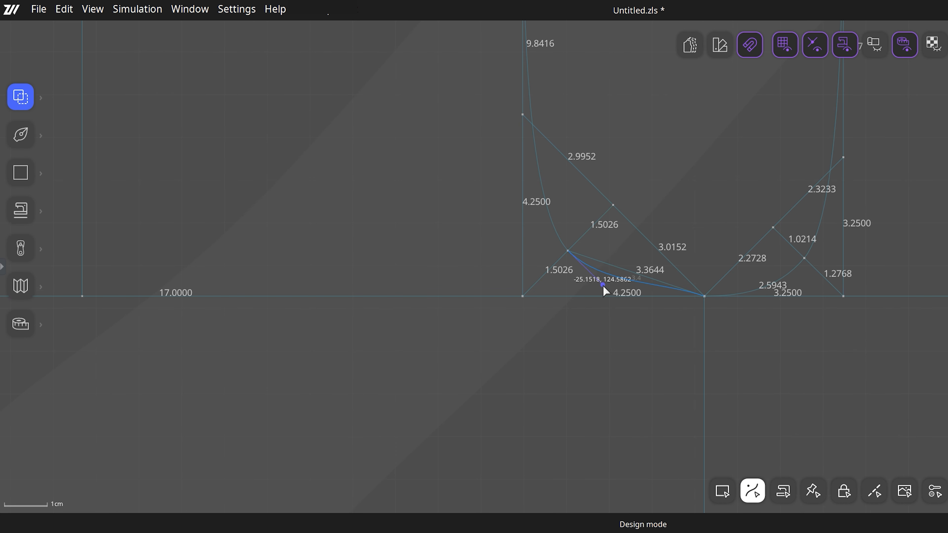
pyautogui.moveTo(661, 278); pyautogui.dragTo(657, 297)
# Divide the 17 cm front chest line at a ratio of 50 percent
pyautogui.scroll(-5, 655, 296)
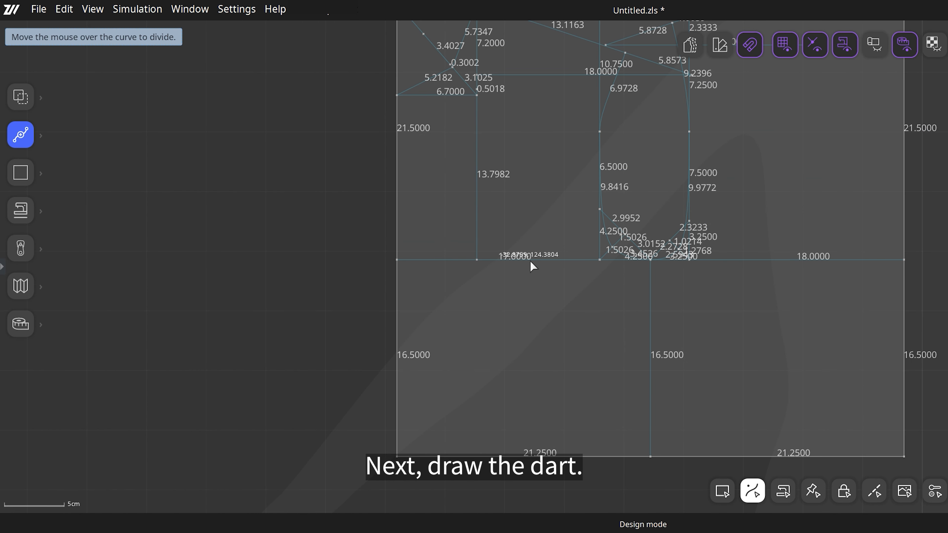
pyautogui.click(533, 261)
pyautogui.moveTo(636, 245); pyautogui.dragTo(589, 258)
pyautogui.write('50')
pyautogui.press('Return')
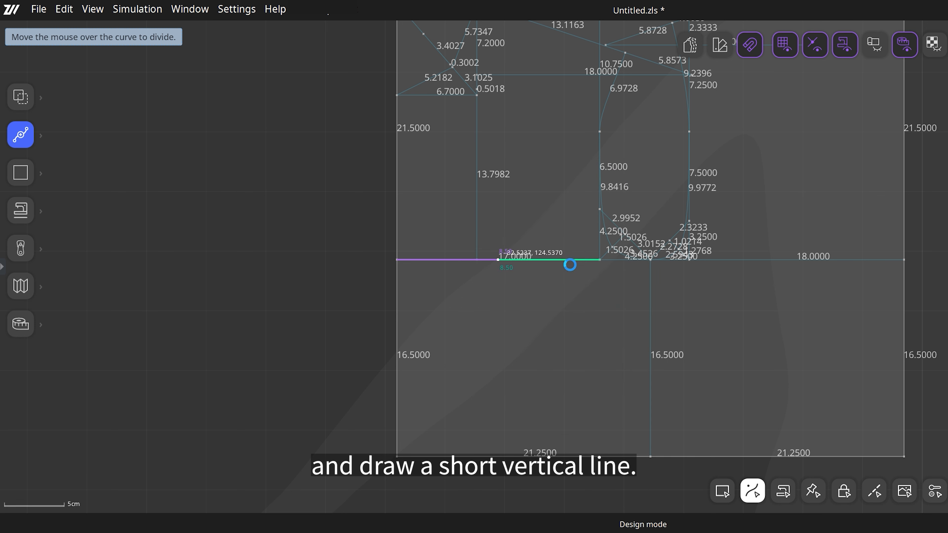
pyautogui.press('Escape')
# Draw a vertical dart guide about 8.7 cm long straight down from the midpoint of the front chest line
pyautogui.press('p')
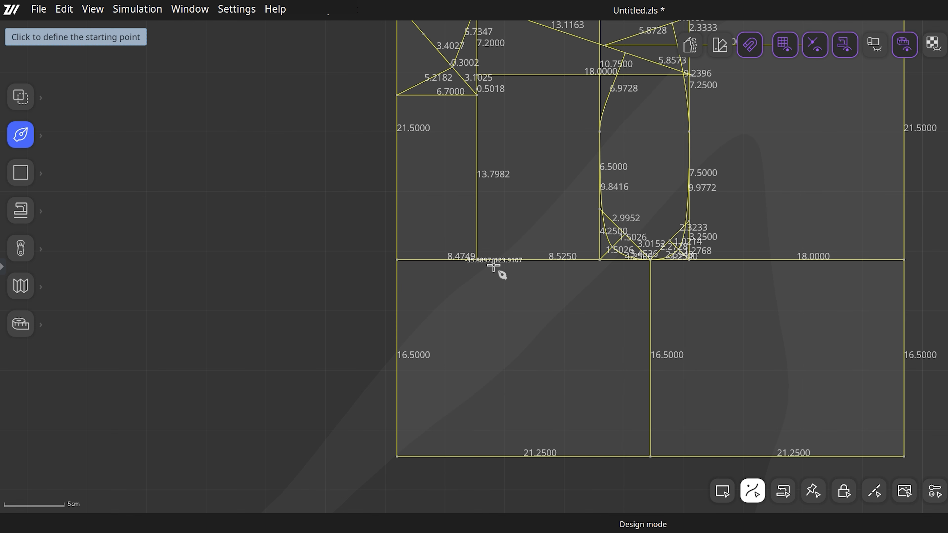
pyautogui.click(499, 261)
pyautogui.click(498, 364)
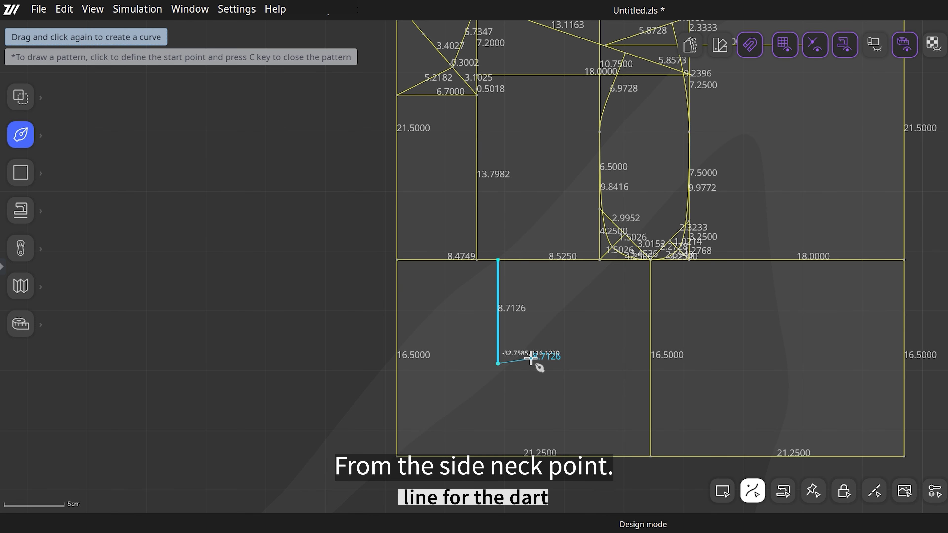
pyautogui.press('Escape')
# Draw a straight line about 25.1 cm long from the front side neck point to the vertical dart guide
pyautogui.moveTo(568, 305); pyautogui.dragTo(599, 372, button='middle')
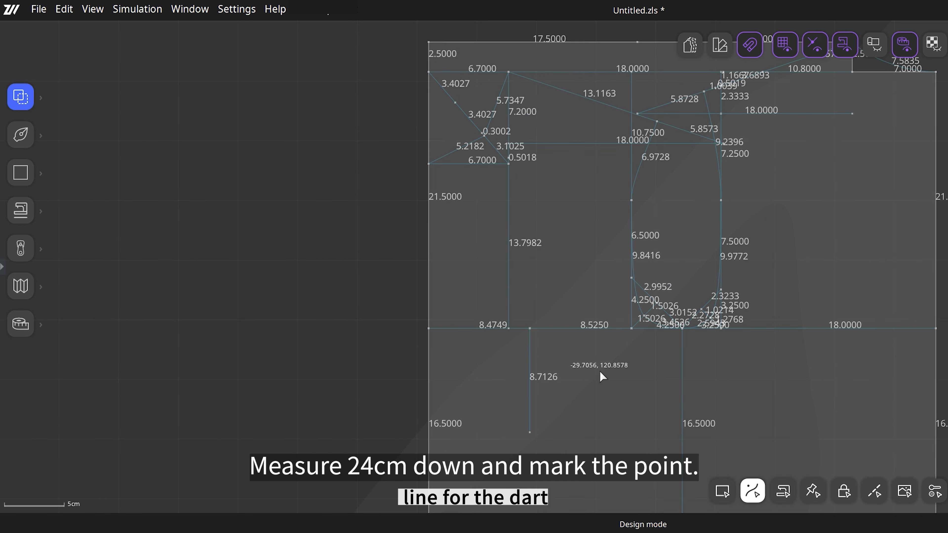
pyautogui.press('p')
pyautogui.click(508, 73)
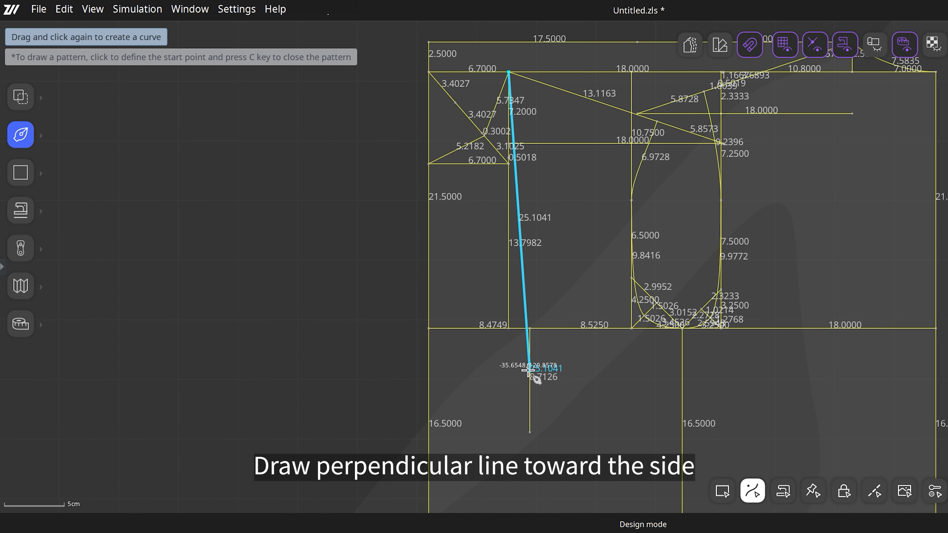
pyautogui.press('Escape')
# Move the lower end of the side neck line up the vertical dart guide to a length of about 24 cm
pyautogui.scroll(2, 554, 365)
pyautogui.moveTo(577, 362); pyautogui.dragTo(612, 385, button='middle')
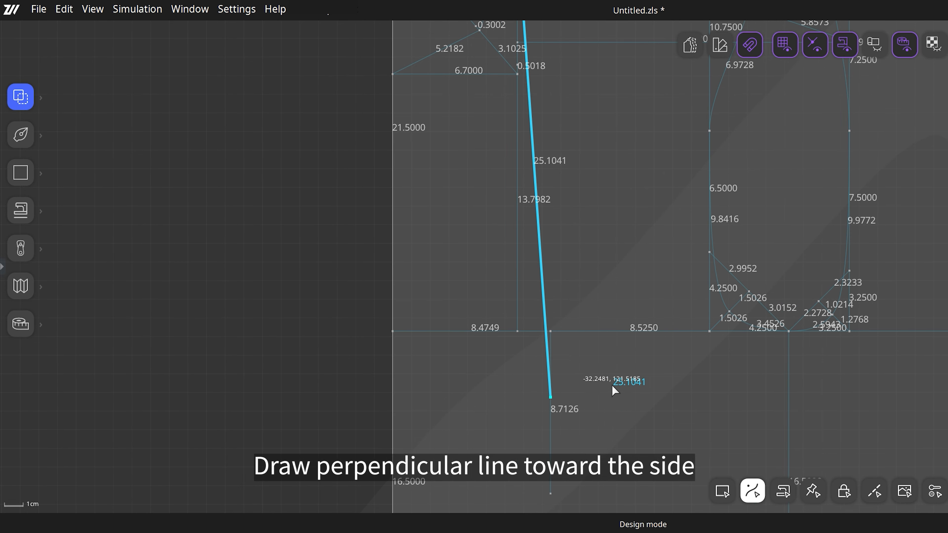
pyautogui.click(570, 399)
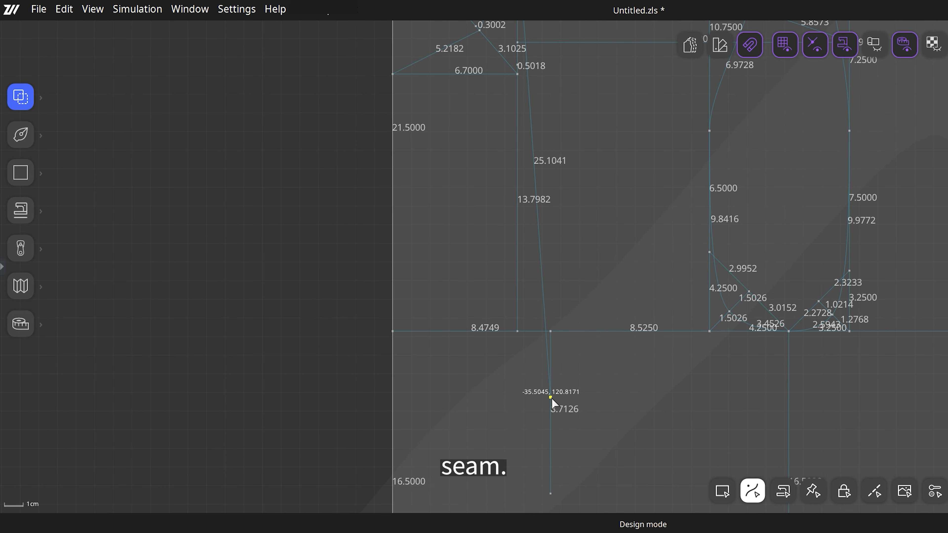
pyautogui.moveTo(552, 399); pyautogui.dragTo(554, 396)
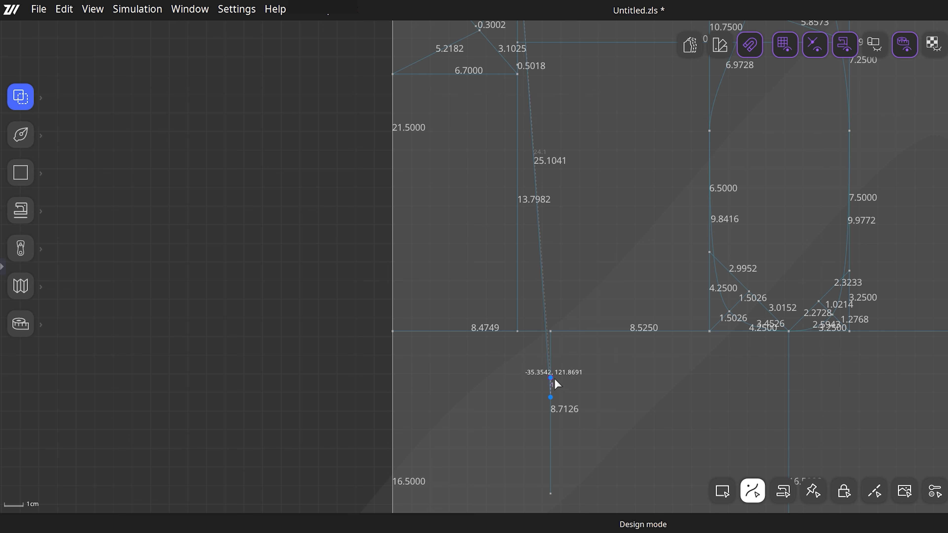
pyautogui.moveTo(555, 379); pyautogui.dragTo(554, 378)
pyautogui.scroll(-1, 614, 390)
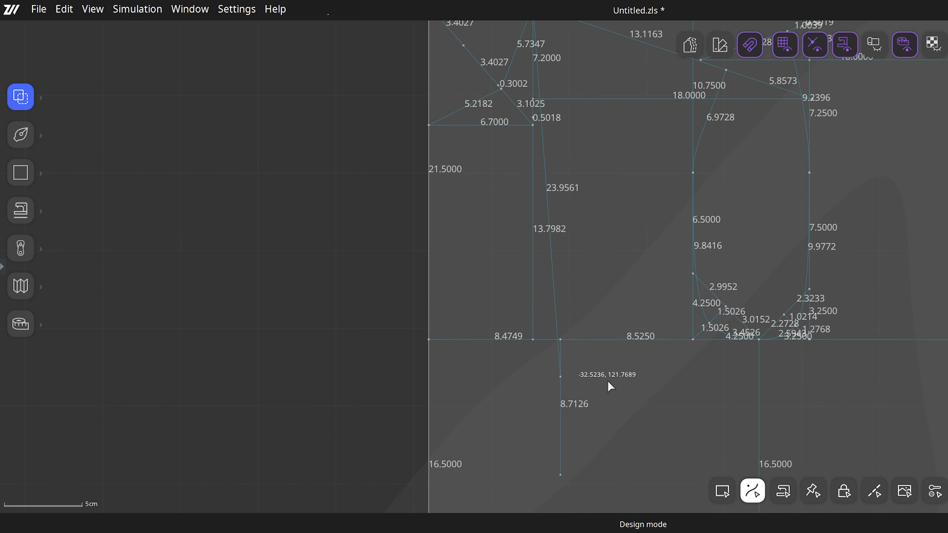
# Draw a roughly horizontal line about 12.8 cm long from the dart apex to the side seam
pyautogui.scroll(-1, 608, 381)
pyautogui.moveTo(627, 401); pyautogui.dragTo(587, 392, button='middle')
pyautogui.press('p')
pyautogui.click(523, 364)
pyautogui.scroll(6, 681, 378)
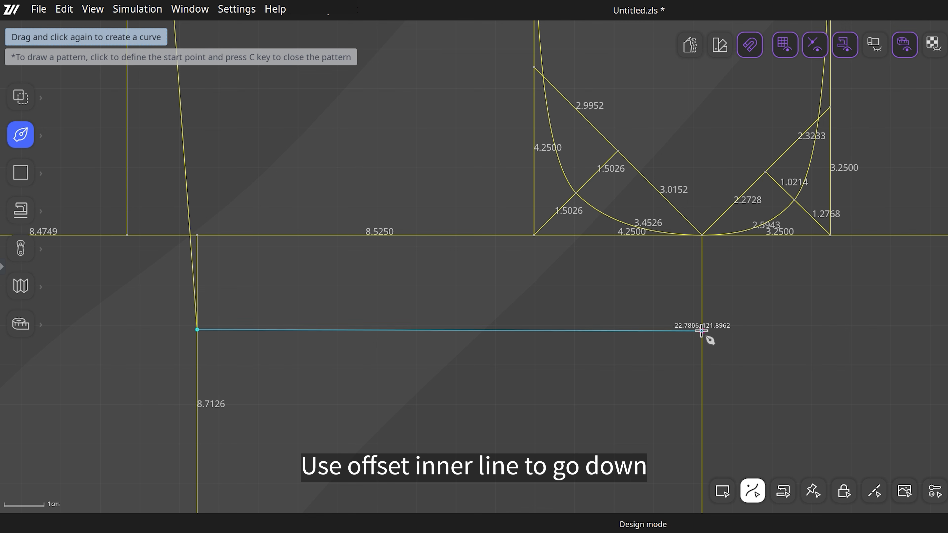
pyautogui.doubleClick(701, 331)
pyautogui.press('v')
# Offset the upper dart line downward as one straight inner line at a distance of -2.5
pyautogui.scroll(-4, 769, 352)
pyautogui.moveTo(611, 431); pyautogui.dragTo(589, 385, button='middle')
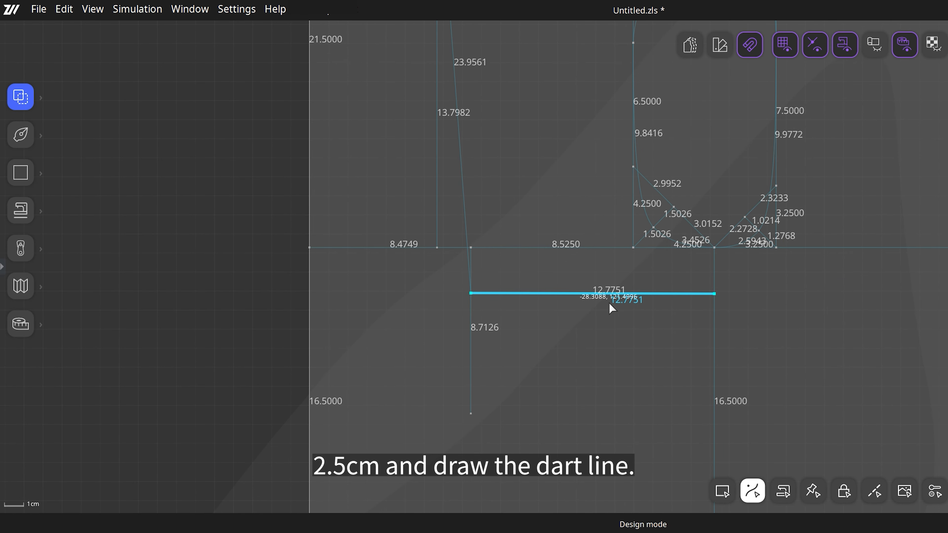
pyautogui.click(630, 320)
pyautogui.click(639, 293)
pyautogui.rightClick(639, 293)
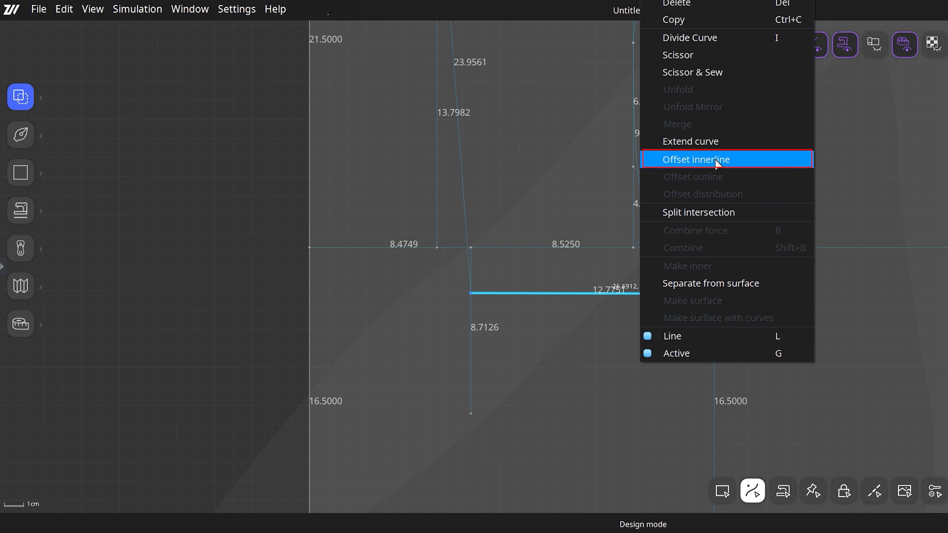
pyautogui.click(657, 156)
pyautogui.moveTo(679, 202); pyautogui.dragTo(838, 211)
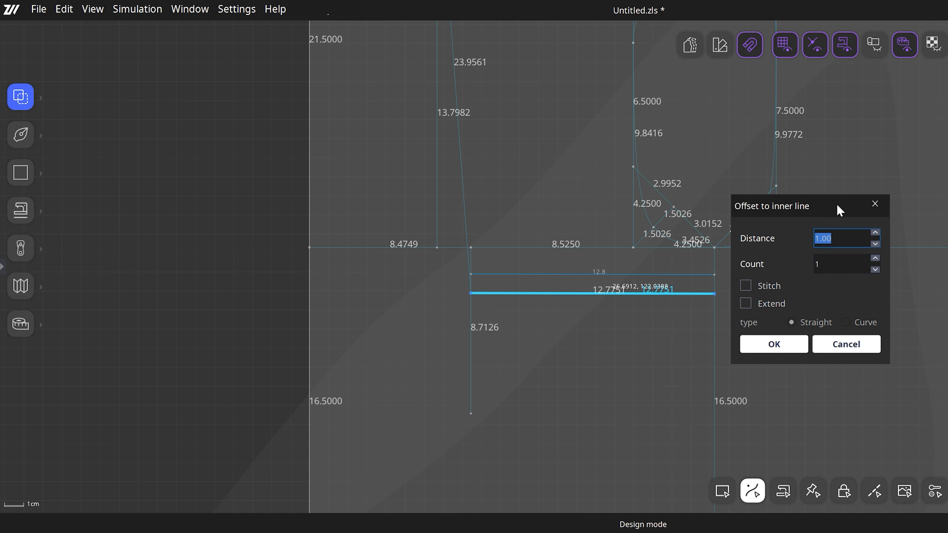
pyautogui.write('-2.5')
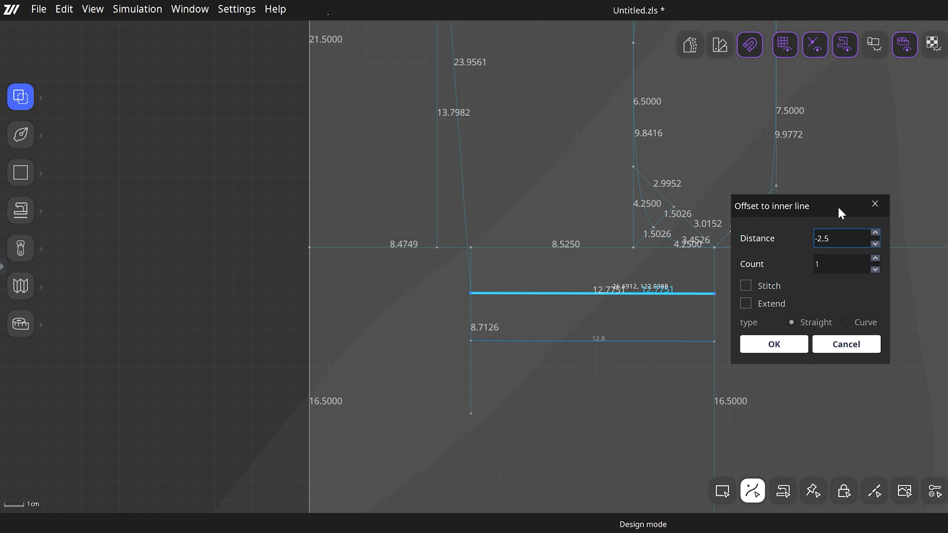
pyautogui.press('Return')
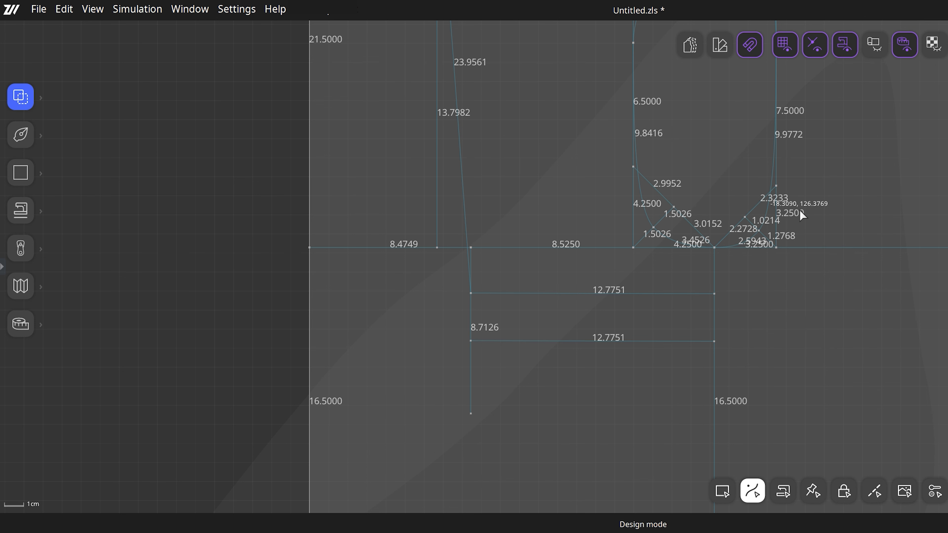
# Draw the lower dart leg, about 13 cm long, from the offset line's side seam end to the dart apex
pyautogui.press('p')
pyautogui.click(713, 341)
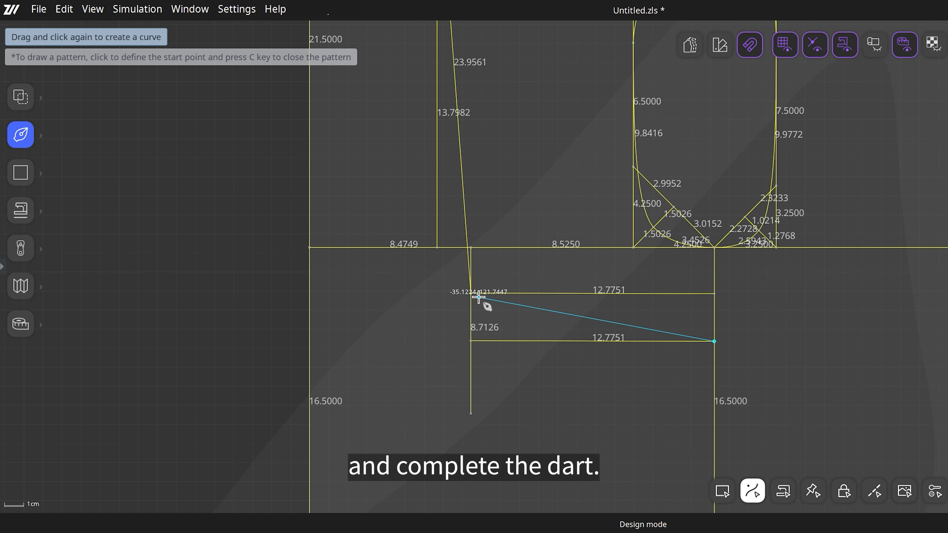
pyautogui.click(470, 294)
pyautogui.press('Escape')
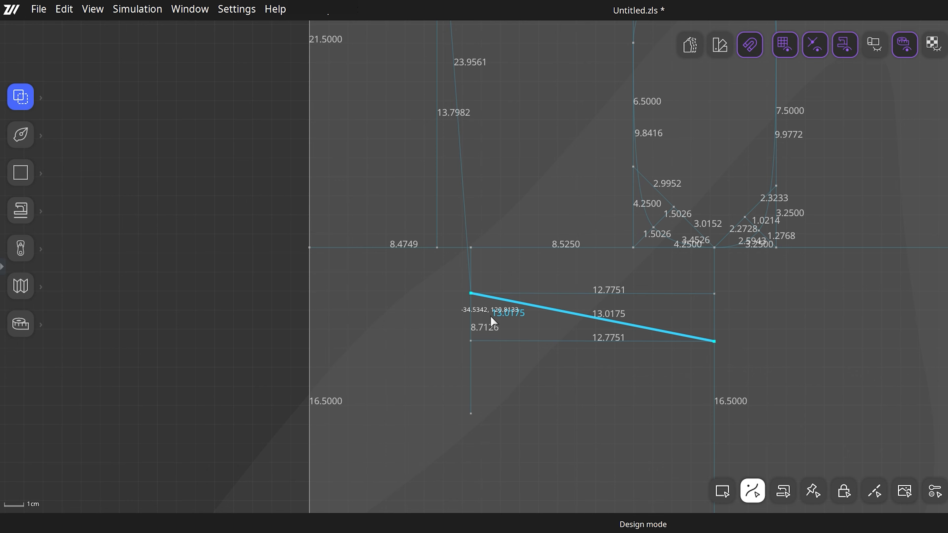
pyautogui.click(561, 373)
# Split the centre front line and the side seam where the neckline, chest and dart lines cross them
pyautogui.scroll(-1, 561, 373)
pyautogui.scroll(-3, 561, 373)
pyautogui.scroll(4, 556, 149)
pyautogui.rightClick(308, 222)
pyautogui.click(334, 214)
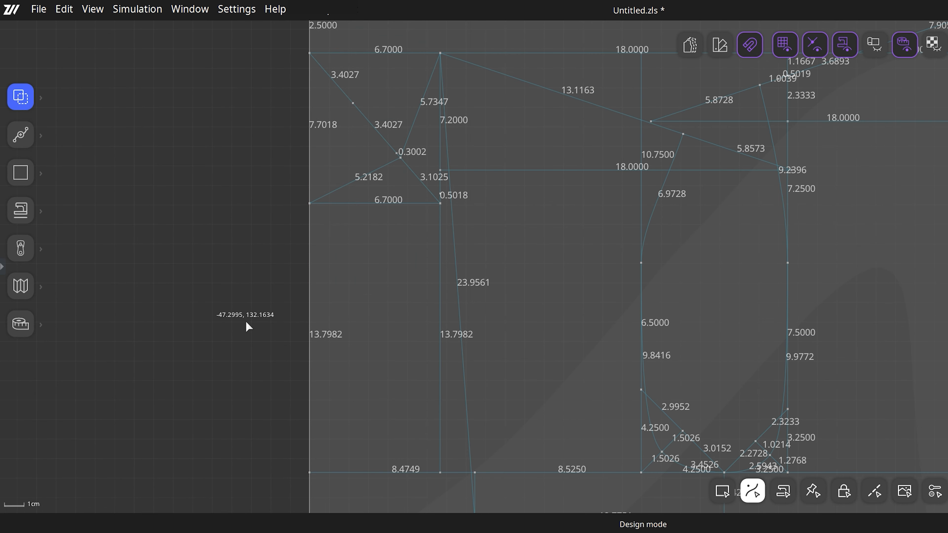
# Select the full front bodice outline, including neckline, shoulder, armhole, dart legs, side seam, hem and centre front, and make a surface with curves
pyautogui.scroll(-5, 308, 310)
pyautogui.scroll(2, 313, 400)
pyautogui.scroll(-2, 313, 399)
pyautogui.moveTo(344, 458); pyautogui.dragTo(332, 413, button='middle')
pyautogui.click(349, 454)
pyautogui.keyDown('shift'); pyautogui.click(464, 402); pyautogui.keyUp('shift')
pyautogui.keyDown('shift'); pyautogui.click(439, 359); pyautogui.keyUp('shift')
pyautogui.keyDown('shift'); pyautogui.click(431, 344); pyautogui.keyUp('shift')
pyautogui.click(450, 315)
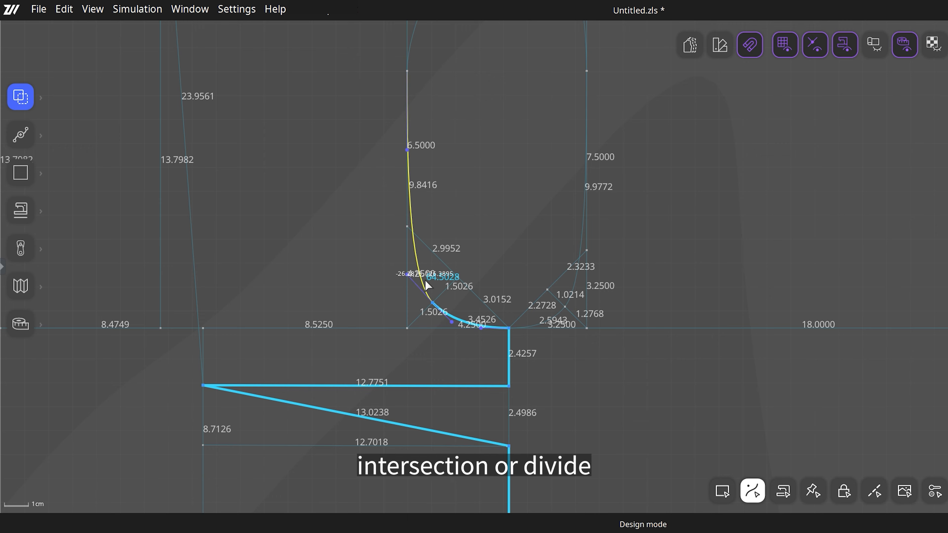
pyautogui.scroll(-3, 425, 280)
pyautogui.keyDown('shift'); pyautogui.click(313, 107); pyautogui.keyUp('shift')
pyautogui.keyDown('shift'); pyautogui.click(253, 162); pyautogui.keyUp('shift')
pyautogui.keyDown('shift'); pyautogui.click(224, 239); pyautogui.keyUp('shift')
pyautogui.scroll(-3, 253, 278)
pyautogui.moveTo(290, 328); pyautogui.dragTo(314, 176, button='middle')
pyautogui.keyDown('shift'); pyautogui.moveTo(205, 291); pyautogui.dragTo(260, 338); pyautogui.keyUp('shift')
pyautogui.rightClick(256, 344)
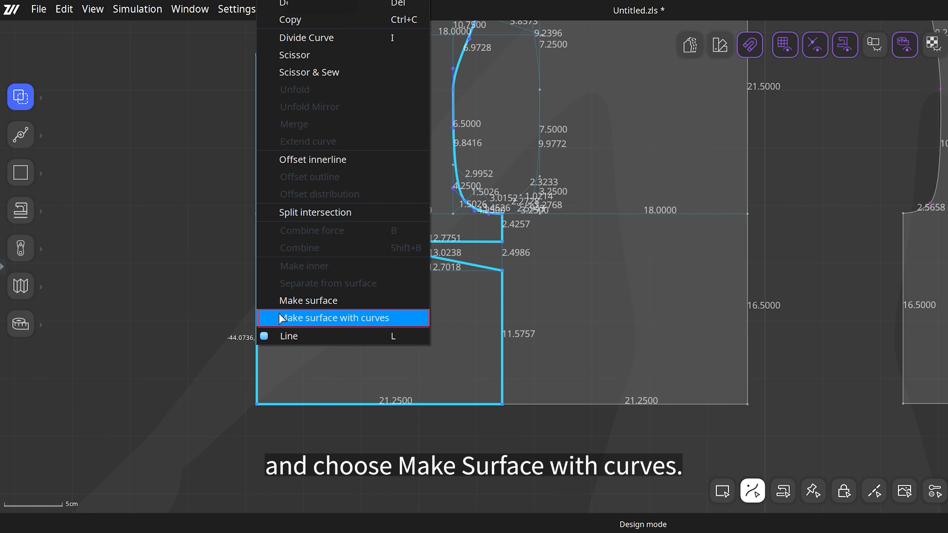
pyautogui.click(281, 319)
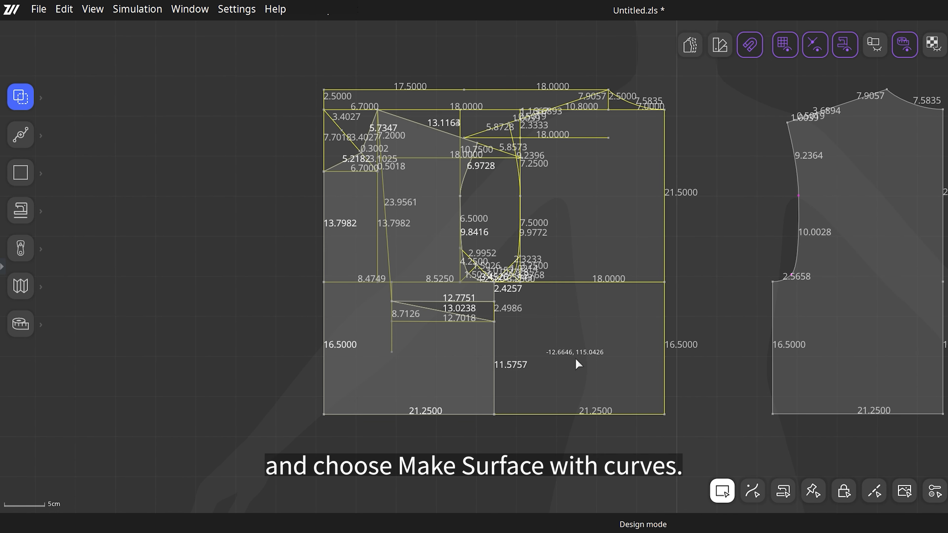
# Move the new front bodice piece off the draft into the empty area beside the back piece
pyautogui.moveTo(247, 354); pyautogui.dragTo(225, 358)
pyautogui.moveTo(402, 394); pyautogui.dragTo(633, 372)
pyautogui.scroll(5, 635, 314)
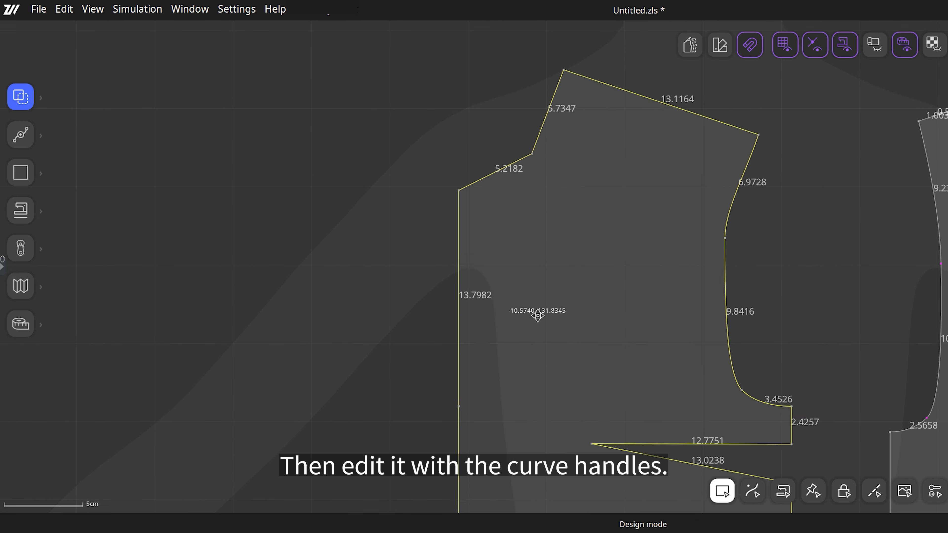
# Turn the front armhole's middle and lower corner points into curve points and adjust the middle point's handle to smooth the armhole
pyautogui.scroll(1, 774, 255)
pyautogui.moveTo(774, 255); pyautogui.dragTo(643, 245, button='middle')
pyautogui.press('2')
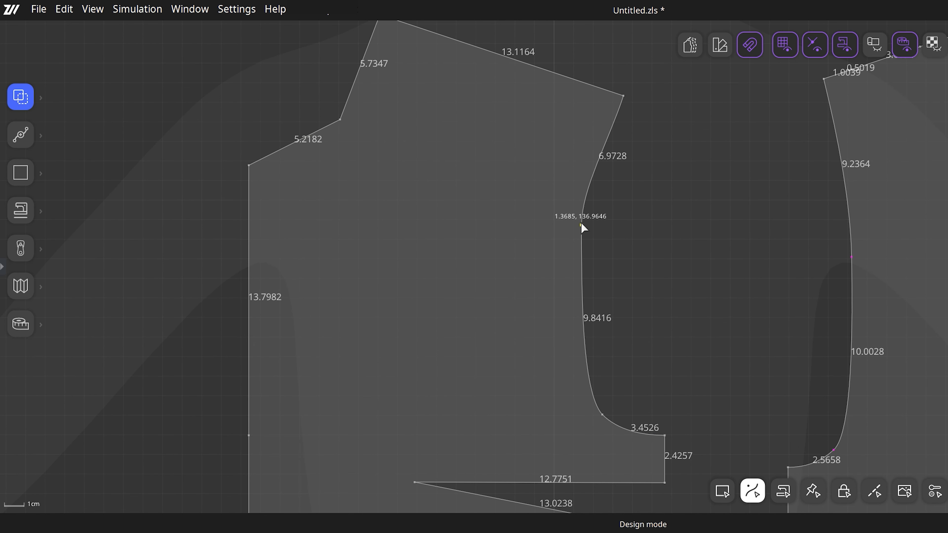
pyautogui.hotkey('ctrl', 'z')
pyautogui.rightClick(582, 226)
pyautogui.click(610, 253)
pyautogui.click(668, 270)
pyautogui.click(582, 226)
pyautogui.moveTo(586, 188); pyautogui.dragTo(586, 188)
pyautogui.click(655, 306)
pyautogui.scroll(-1, 717, 196)
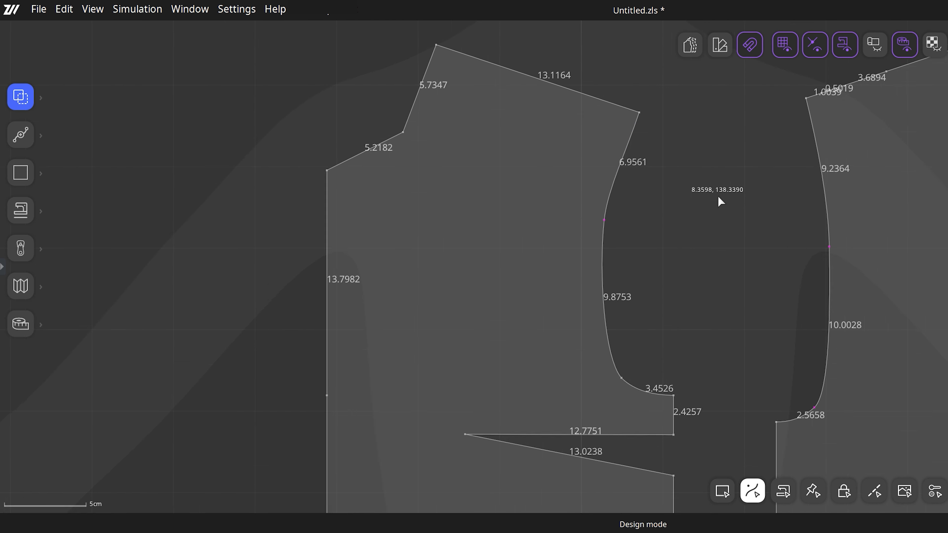
pyautogui.scroll(-1, 715, 267)
pyautogui.scroll(1, 667, 237)
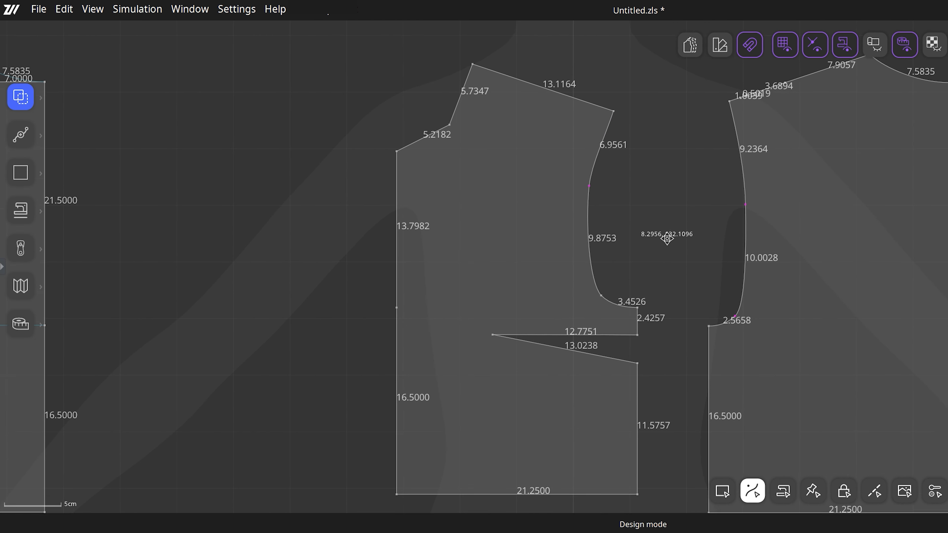
pyautogui.rightClick(603, 301)
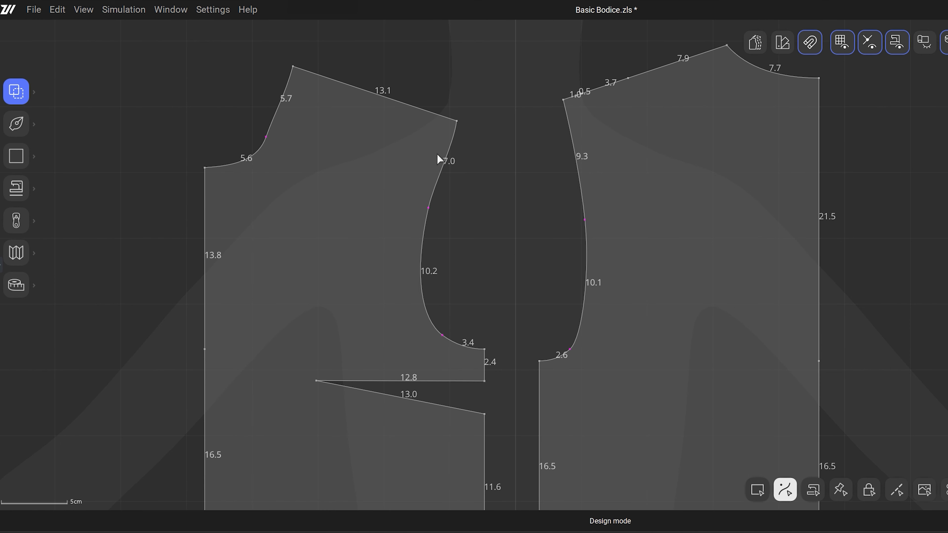
# Fine-tune the front armhole shape with its curve handles, from the shoulder end down to the underarm
pyautogui.scroll(2, 443, 178)
pyautogui.moveTo(449, 144); pyautogui.dragTo(448, 142)
pyautogui.scroll(-1, 483, 290)
pyautogui.moveTo(482, 290); pyautogui.dragTo(474, 197, button='middle')
pyautogui.moveTo(412, 302); pyautogui.dragTo(367, 306)
# Adjust the front neckline's curve handle to refine the rounding between the shoulder and centre front
pyautogui.scroll(-3, 318, 154)
pyautogui.scroll(4, 368, 274)
pyautogui.scroll(-1, 367, 306)
pyautogui.moveTo(412, 201); pyautogui.dragTo(409, 202)
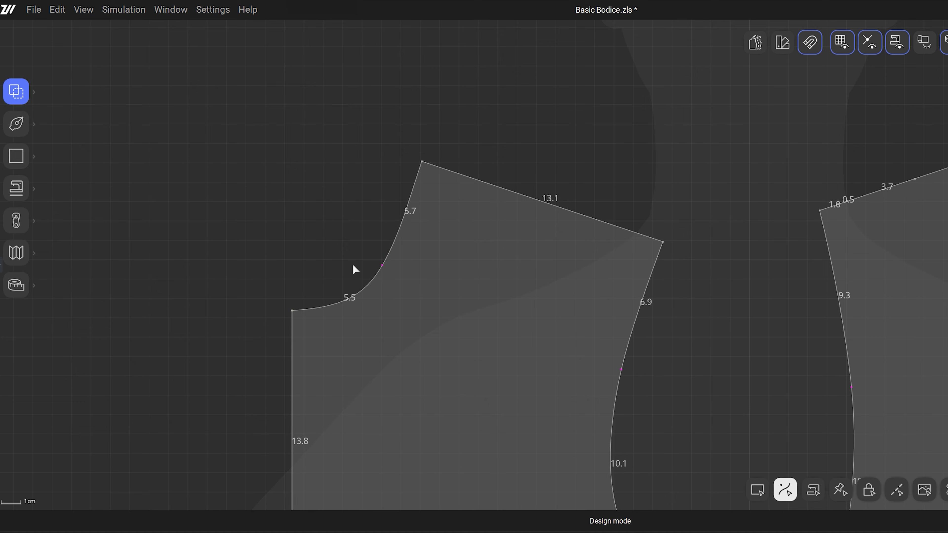
pyautogui.scroll(-6, 301, 177)
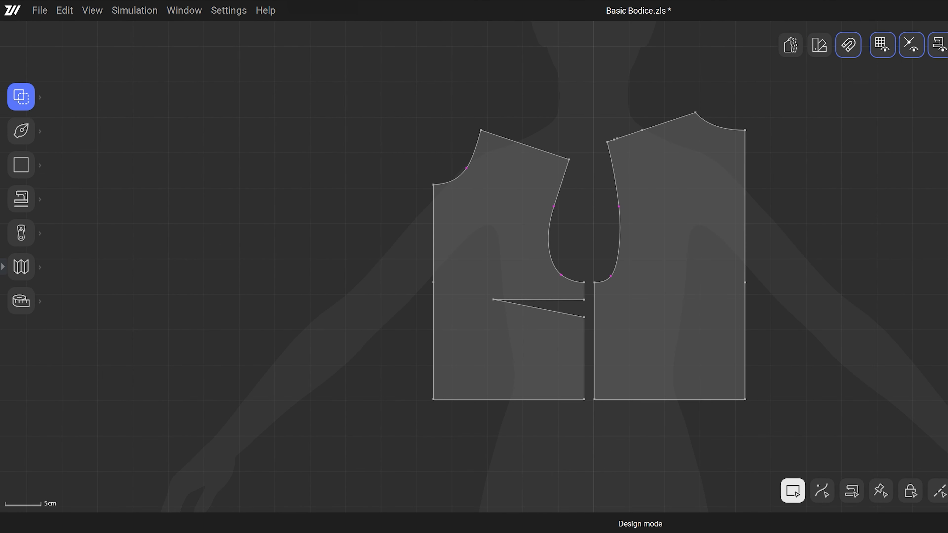
# Swap the bodice pieces so the back lies left of the front, with their centre lines side by side and a small gap
pyautogui.moveTo(491, 355); pyautogui.dragTo(674, 358)
pyautogui.moveTo(630, 161); pyautogui.dragTo(467, 159)
pyautogui.moveTo(641, 285); pyautogui.dragTo(628, 286)
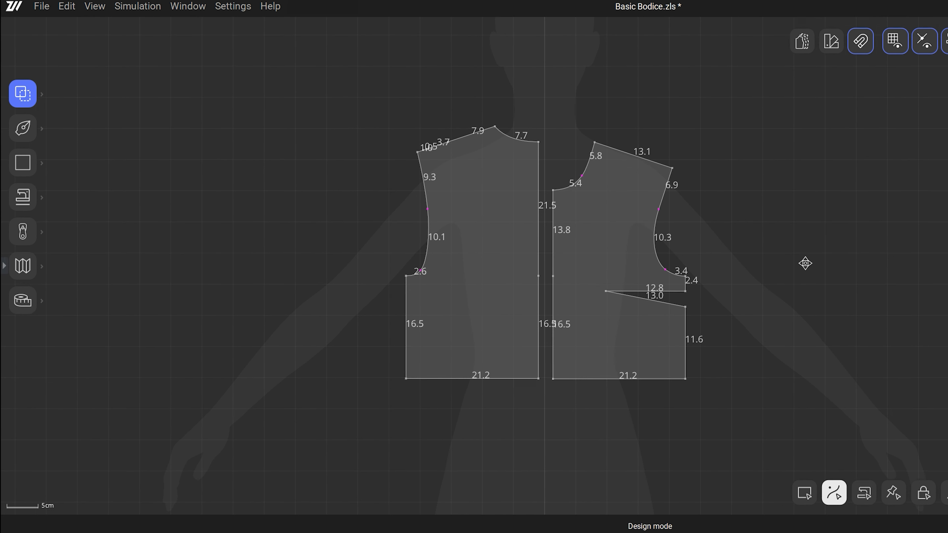
pyautogui.moveTo(804, 262); pyautogui.dragTo(795, 266, button='middle')
pyautogui.moveTo(711, 251); pyautogui.dragTo(701, 254, button='middle')
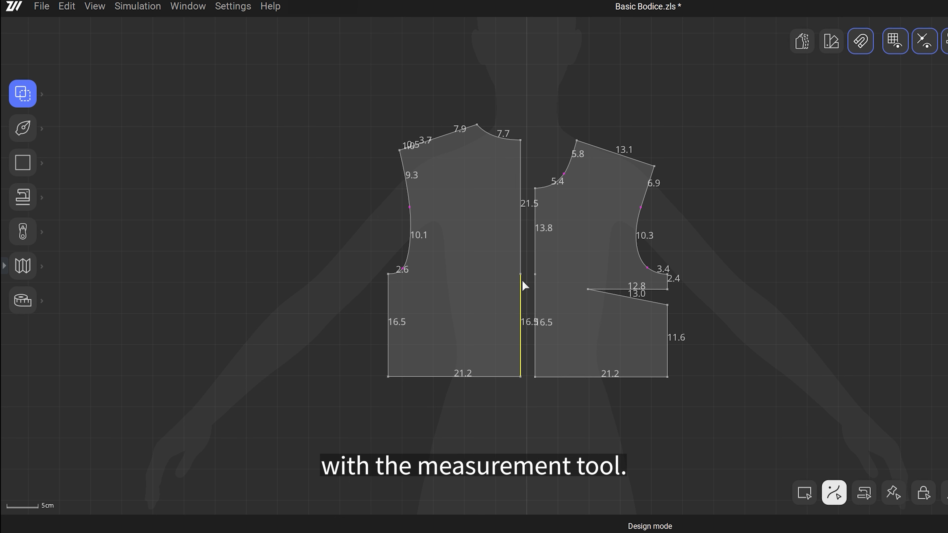
# Select both bodice pieces and move them together to the left, leaving empty drafting space beside the front piece
pyautogui.click(794, 487)
pyautogui.moveTo(345, 131); pyautogui.dragTo(684, 401)
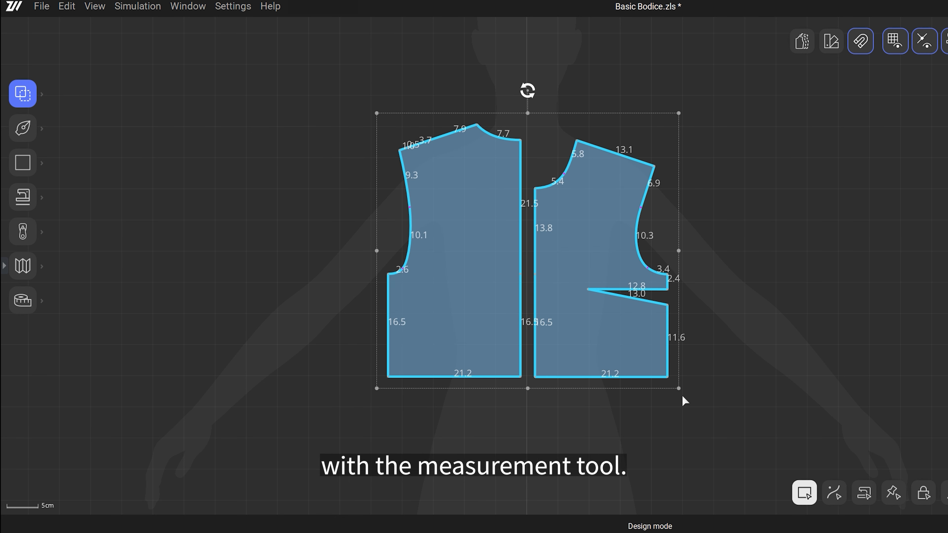
pyautogui.moveTo(599, 357); pyautogui.dragTo(366, 360)
pyautogui.click(578, 361)
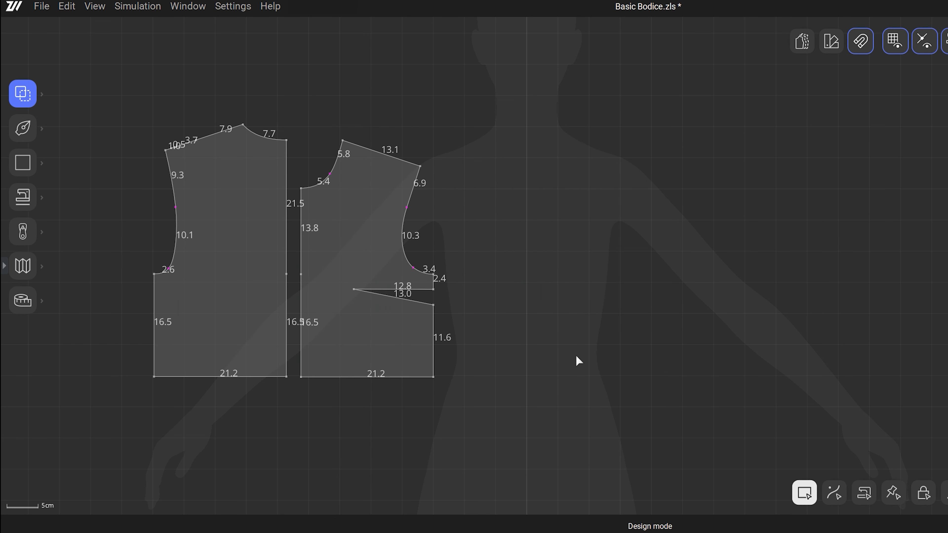
pyautogui.moveTo(591, 355); pyautogui.dragTo(561, 362, button='middle')
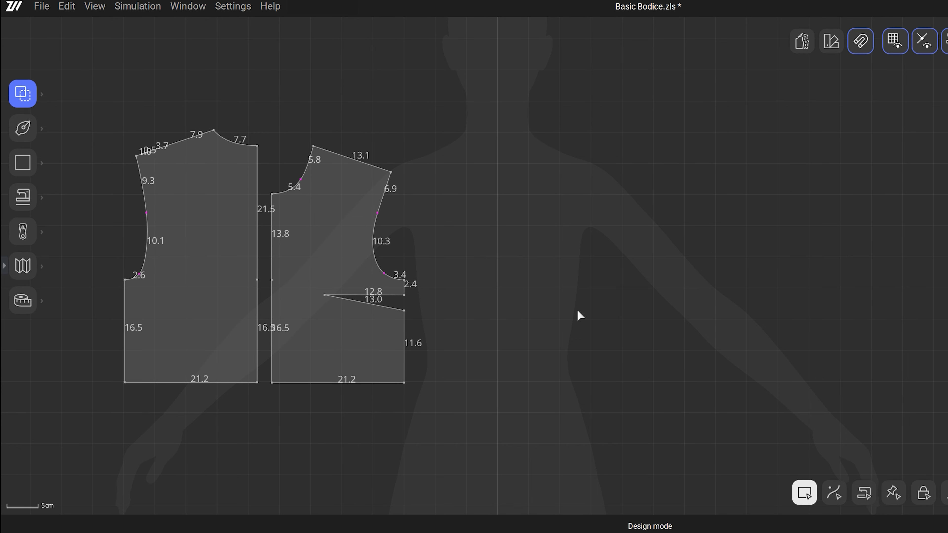
# Create a rectangle 35 cm wide and 57 cm high for the sleeve and place it right of the front bodice
pyautogui.click(23, 163)
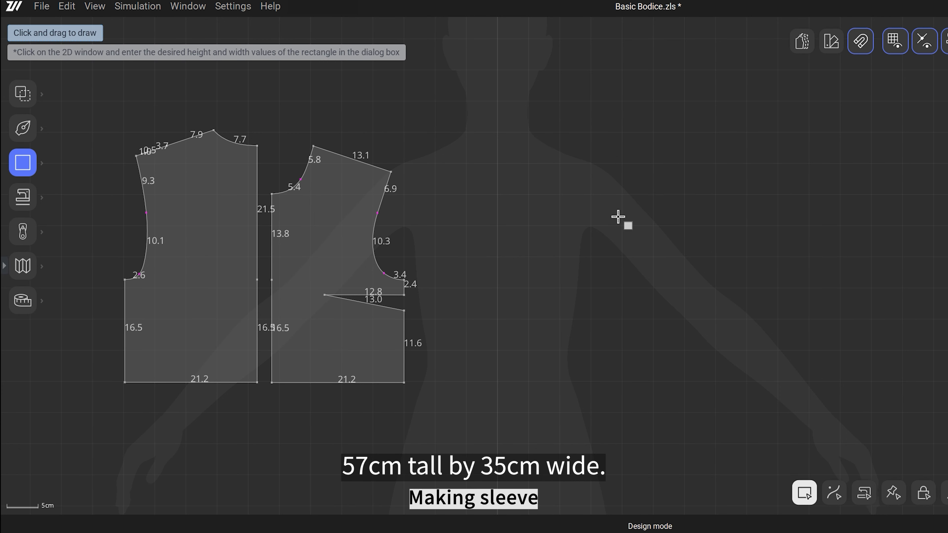
pyautogui.click(617, 205)
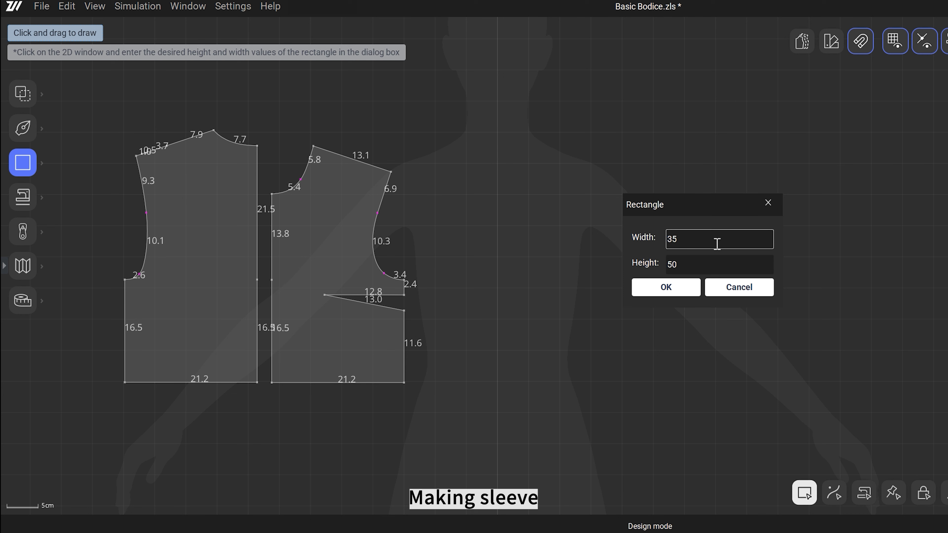
pyautogui.press('Tab')
pyautogui.write('57')
pyautogui.press('Return')
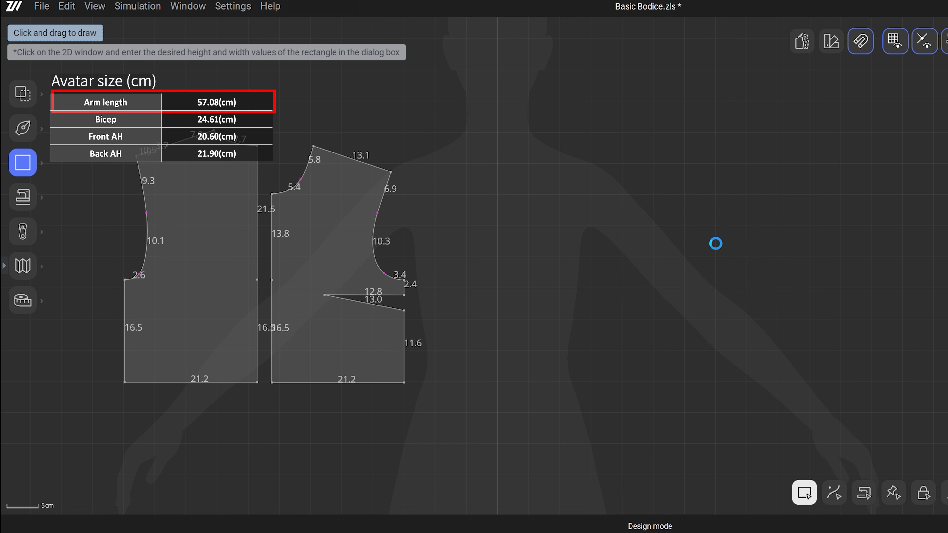
pyautogui.press('a')
pyautogui.moveTo(727, 155); pyautogui.dragTo(601, 378)
pyautogui.click(812, 284)
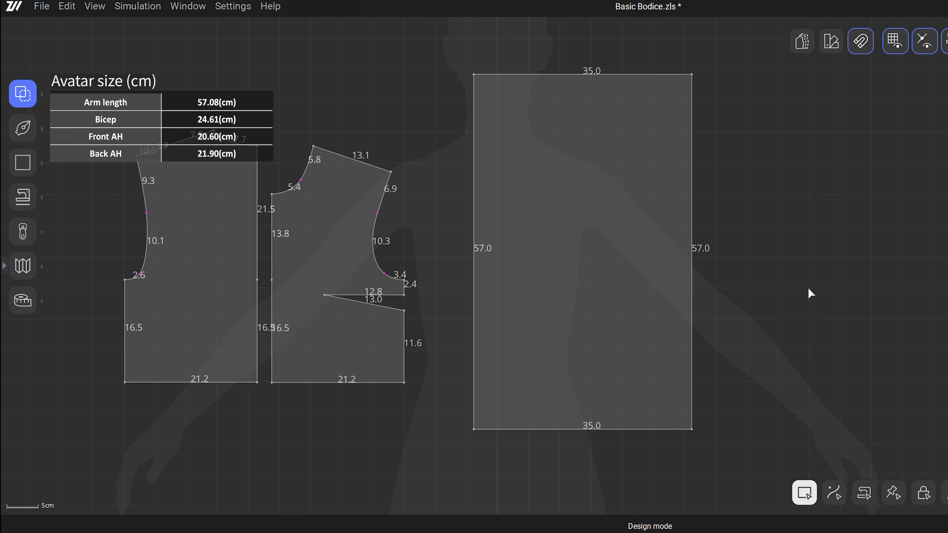
# Offset the sleeve rectangle's top edge inward by 32 cm as an inner line
pyautogui.press('z')
pyautogui.click(582, 74)
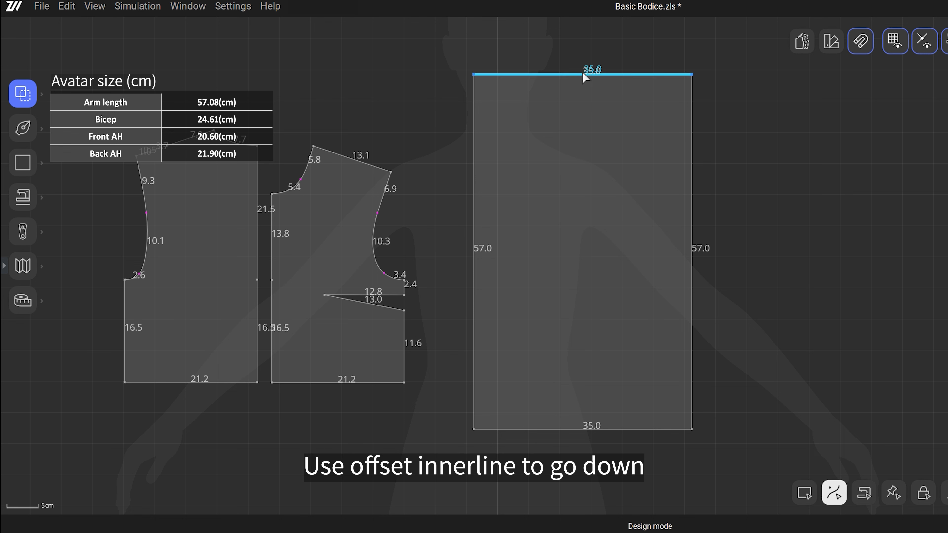
pyautogui.rightClick(583, 75)
pyautogui.click(646, 225)
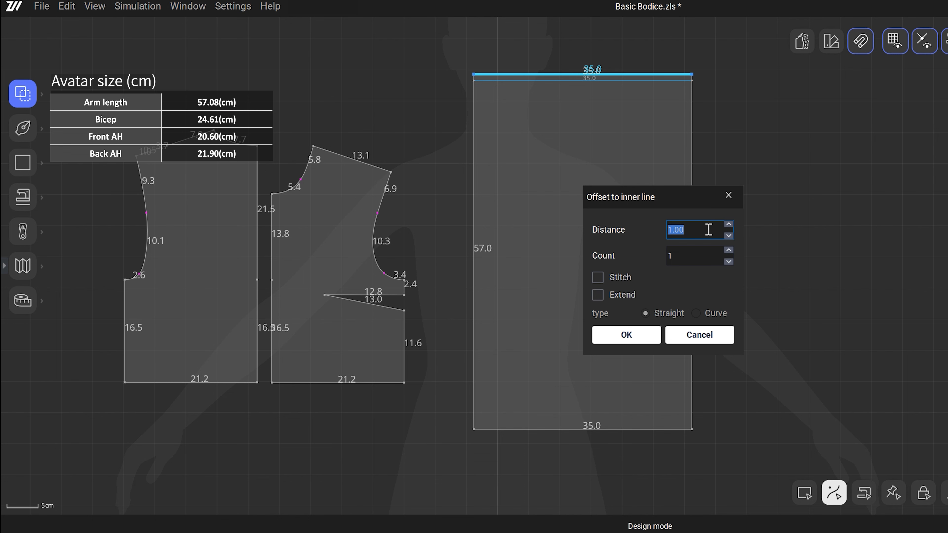
pyautogui.write('32')
pyautogui.press('Return')
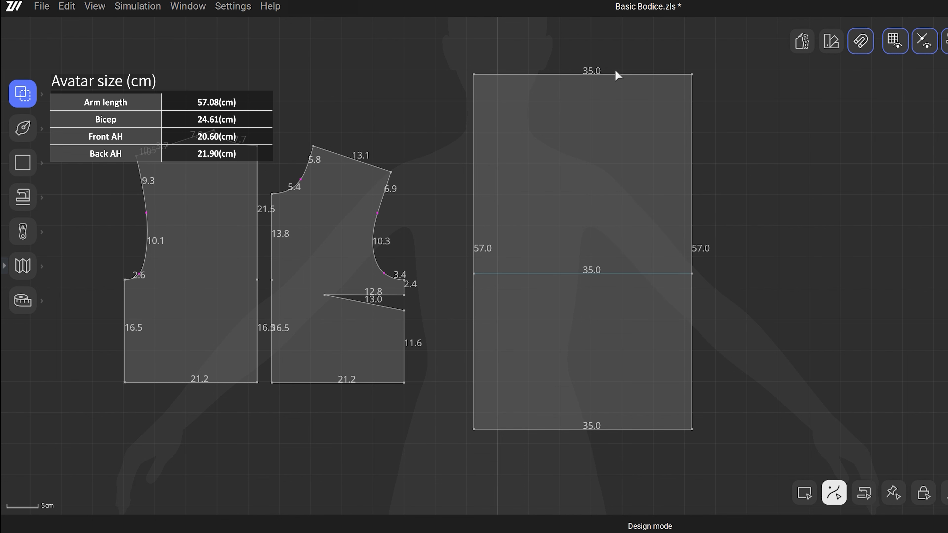
# Offset the sleeve rectangle's top edge inward by 14.1 cm as an inner line to mark the biceps line
pyautogui.rightClick(629, 75)
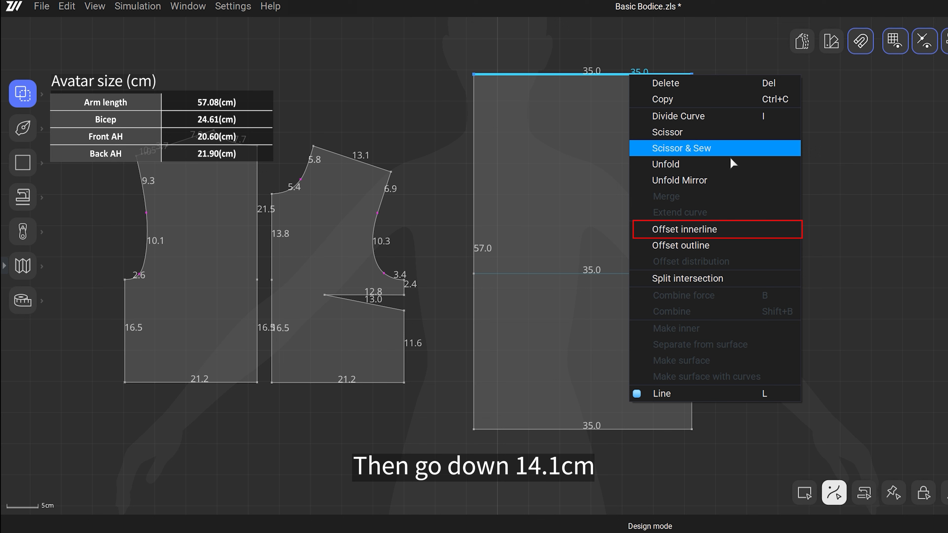
pyautogui.click(731, 232)
pyautogui.write('14.')
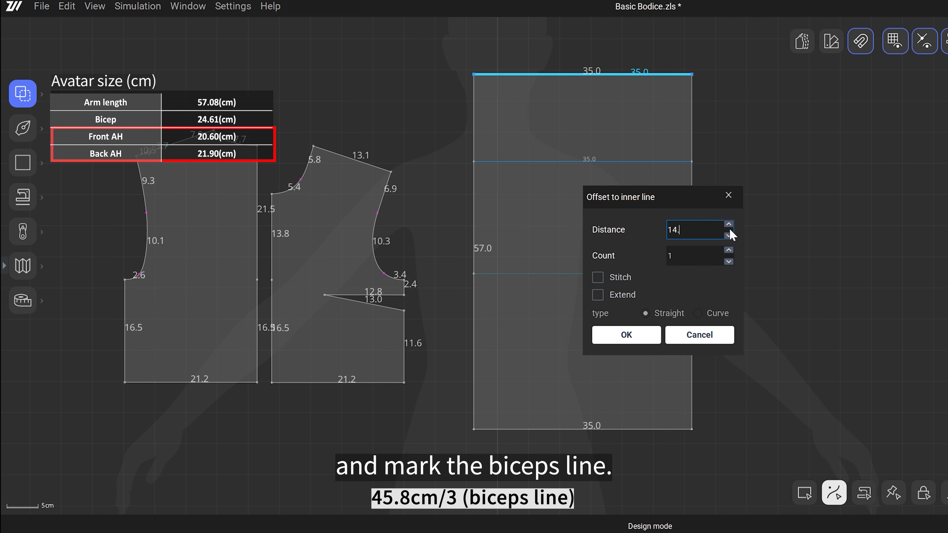
pyautogui.write('1')
pyautogui.press('Return')
pyautogui.rightClick(730, 230)
pyautogui.click(732, 160)
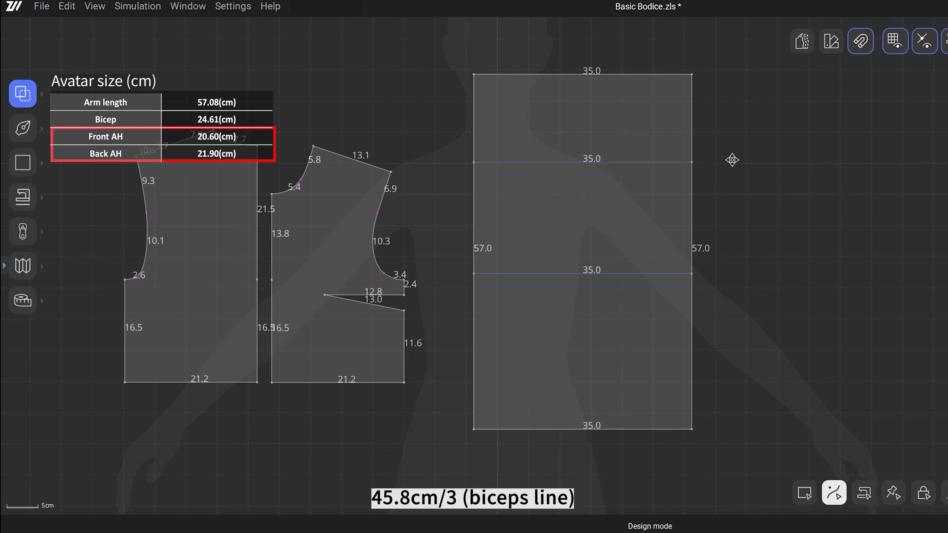
# Offset the sleeve rectangle's left edge inward by 17.5 cm to create the vertical centre line
pyautogui.click(473, 187)
pyautogui.rightClick(471, 186)
pyautogui.click(535, 335)
pyautogui.write('17.5')
pyautogui.press('Return')
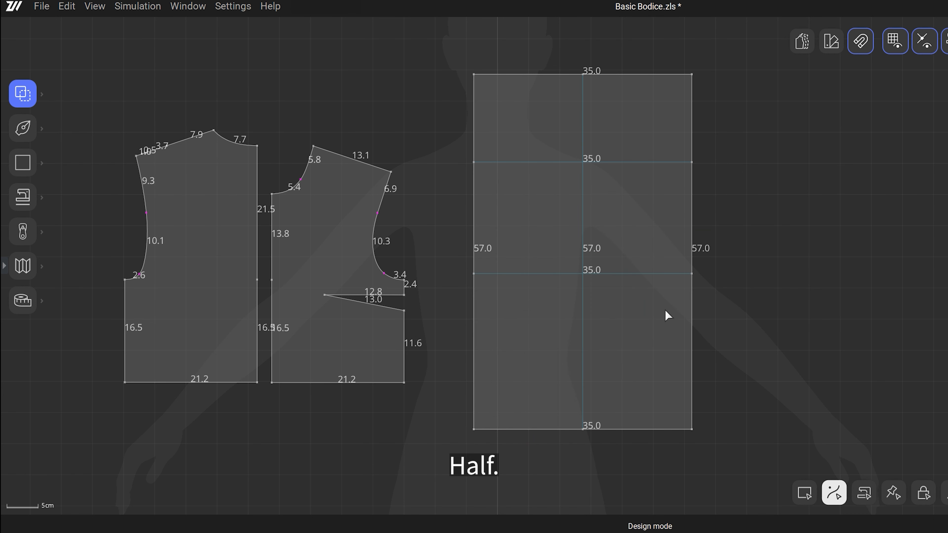
pyautogui.rightClick(746, 134)
pyautogui.click(657, 163)
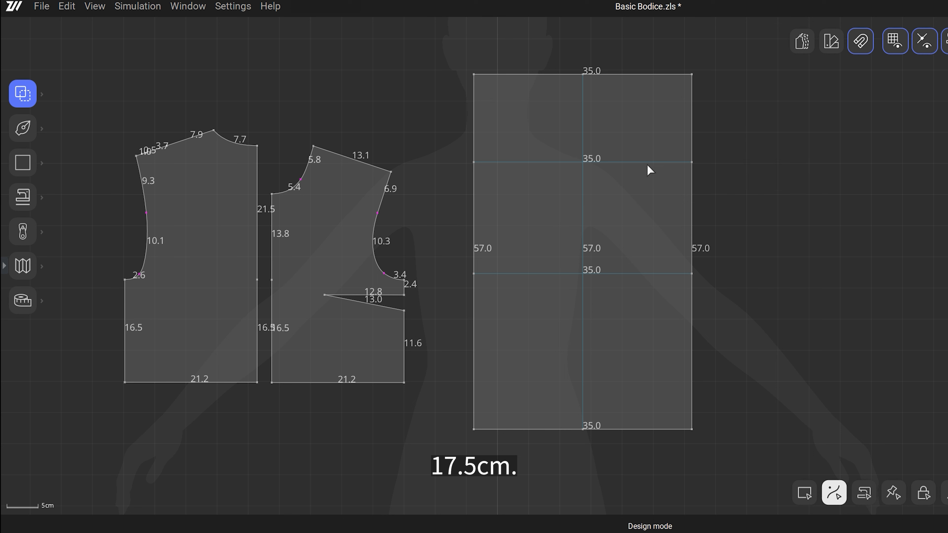
# Split the sleeve's centre line with the biceps line and with the top edge at their intersections
pyautogui.click(637, 164)
pyautogui.keyDown('shift'); pyautogui.click(584, 126); pyautogui.keyUp('shift')
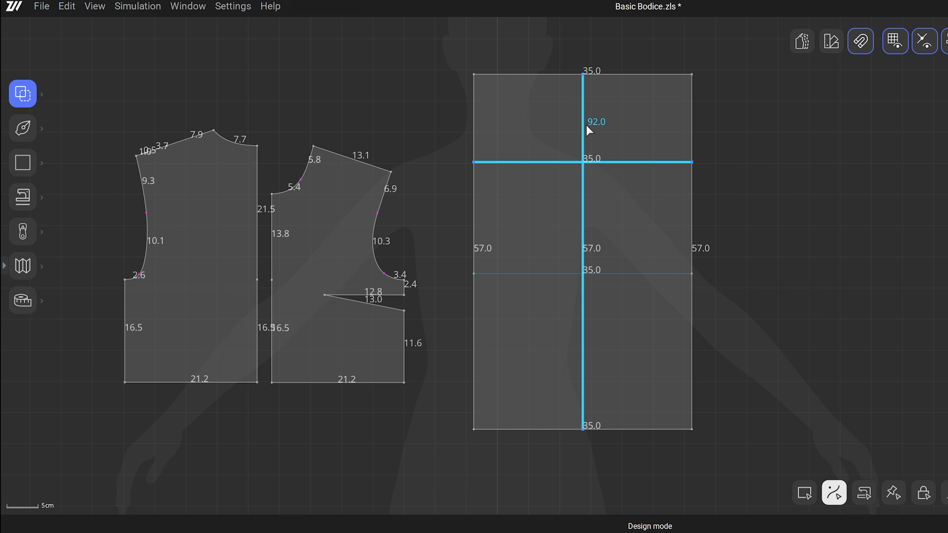
pyautogui.rightClick(586, 125)
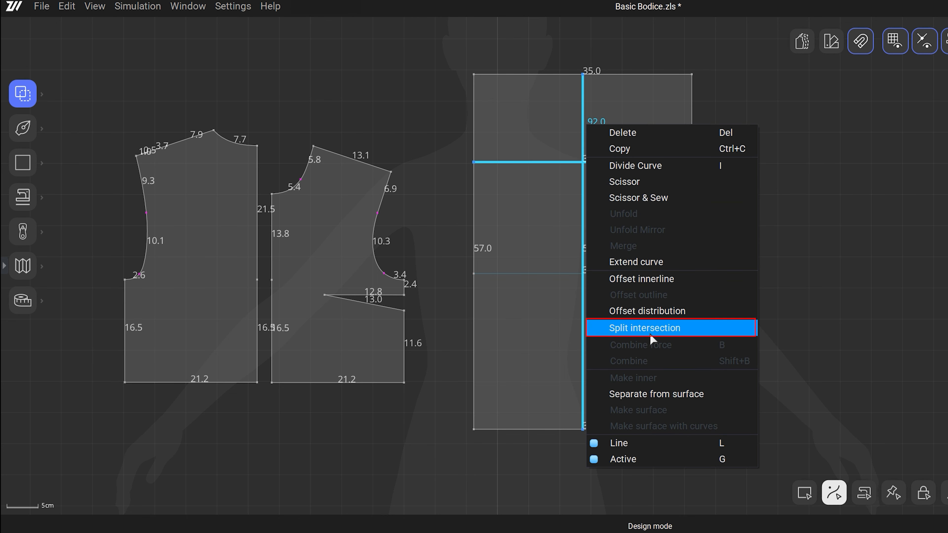
pyautogui.click(652, 326)
pyautogui.click(622, 80)
pyautogui.keyDown('shift'); pyautogui.click(582, 87); pyautogui.keyUp('shift')
pyautogui.rightClick(581, 83)
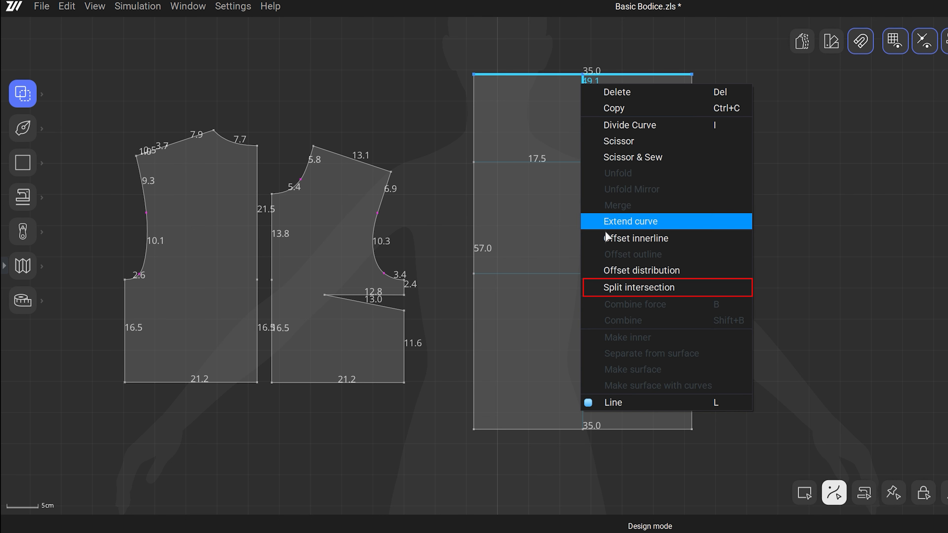
pyautogui.click(612, 287)
# Divide the right half of the sleeve's biceps line uniformly into three segments
pyautogui.press('i')
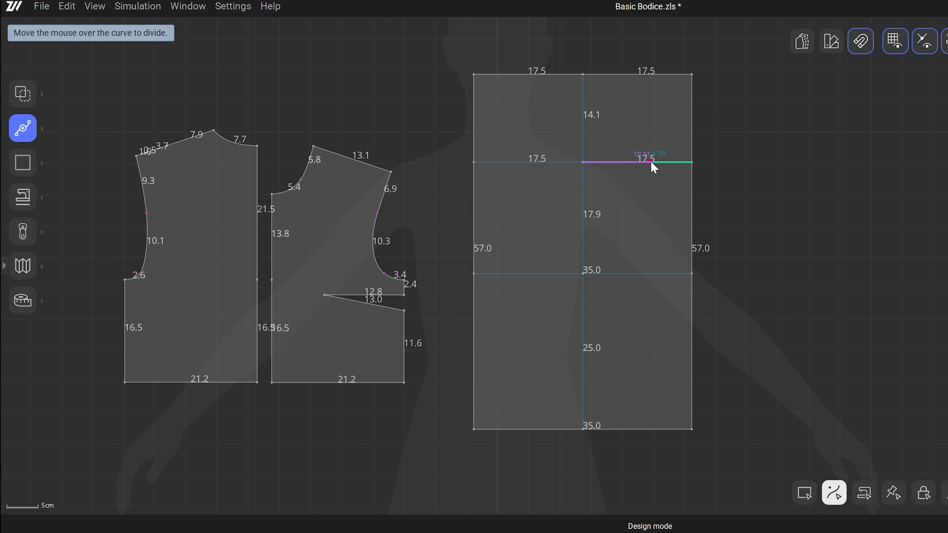
pyautogui.click(652, 163)
pyautogui.click(659, 295)
pyautogui.moveTo(688, 164); pyautogui.dragTo(806, 129)
pyautogui.click(775, 314)
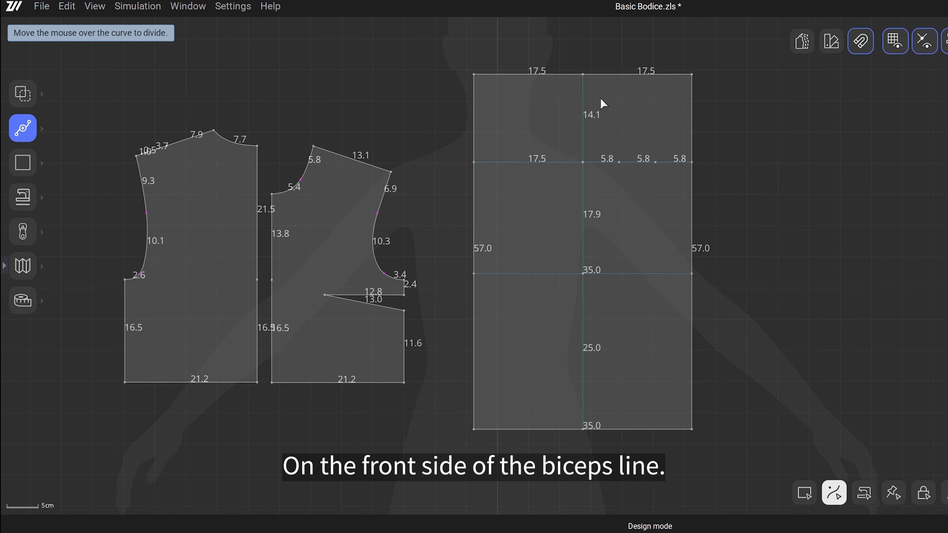
# Divide the right half of the sleeve's top edge uniformly into three segments
pyautogui.click(647, 73)
pyautogui.moveTo(683, 164); pyautogui.dragTo(792, 113)
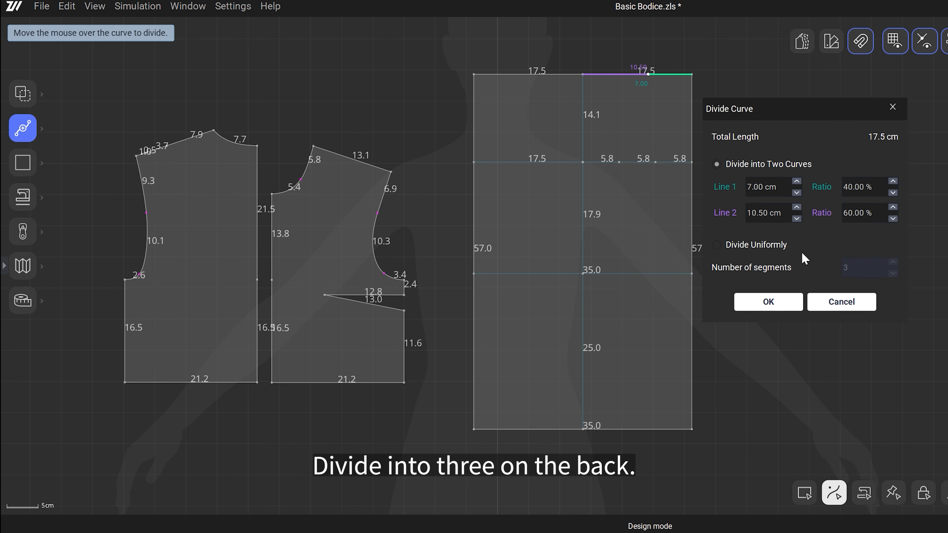
pyautogui.click(778, 247)
pyautogui.click(780, 303)
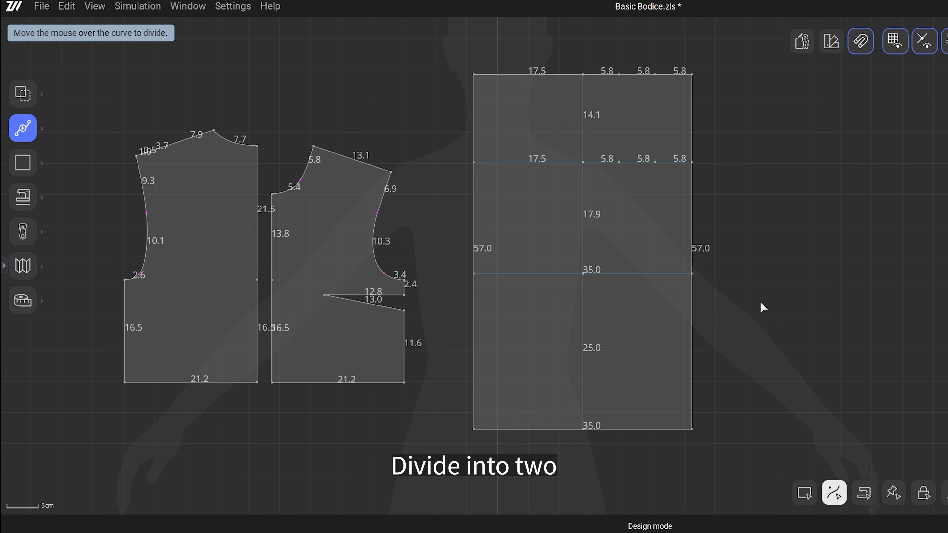
# Divide the left half of the sleeve's biceps line uniformly into two segments
pyautogui.click(533, 162)
pyautogui.click(661, 299)
pyautogui.doubleClick(736, 321)
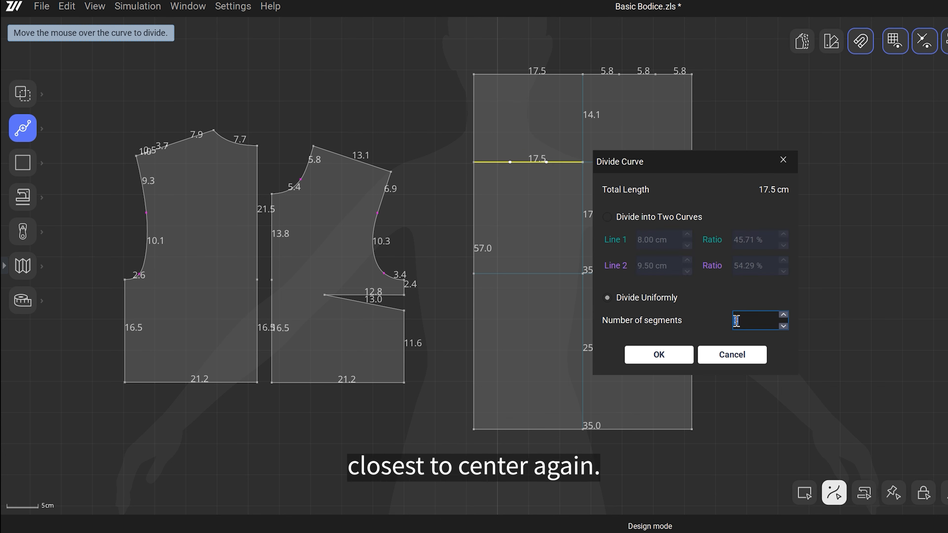
pyautogui.write('2')
pyautogui.click(667, 353)
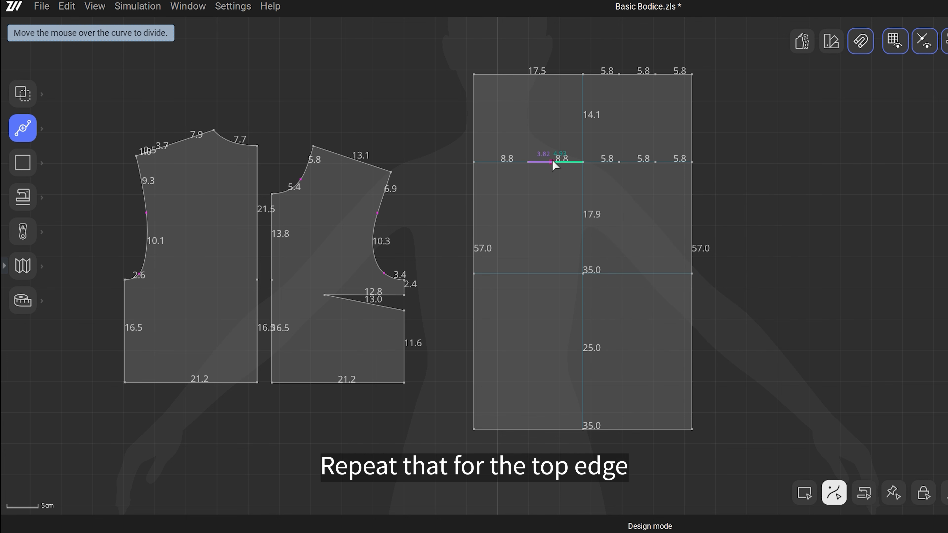
# Divide the outer left segment of the biceps line, farthest from the centre line, uniformly into two
pyautogui.click(506, 163)
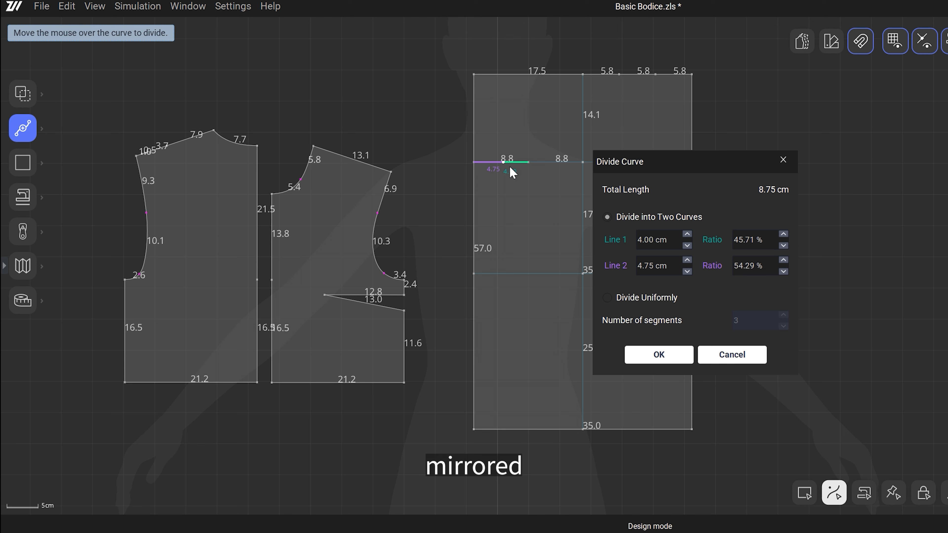
pyautogui.click(650, 298)
pyautogui.click(747, 321)
pyautogui.moveTo(747, 321); pyautogui.dragTo(735, 320)
pyautogui.write('2')
pyautogui.click(656, 356)
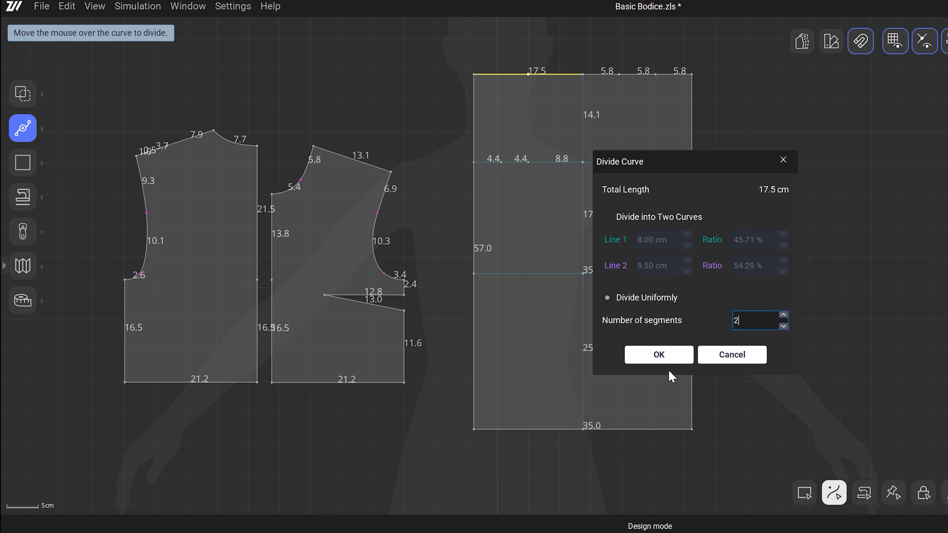
# Divide the left half of the sleeve's top edge uniformly into two, and its inner segment beside the centre line into two again
pyautogui.click(659, 360)
pyautogui.click(659, 359)
pyautogui.click(555, 75)
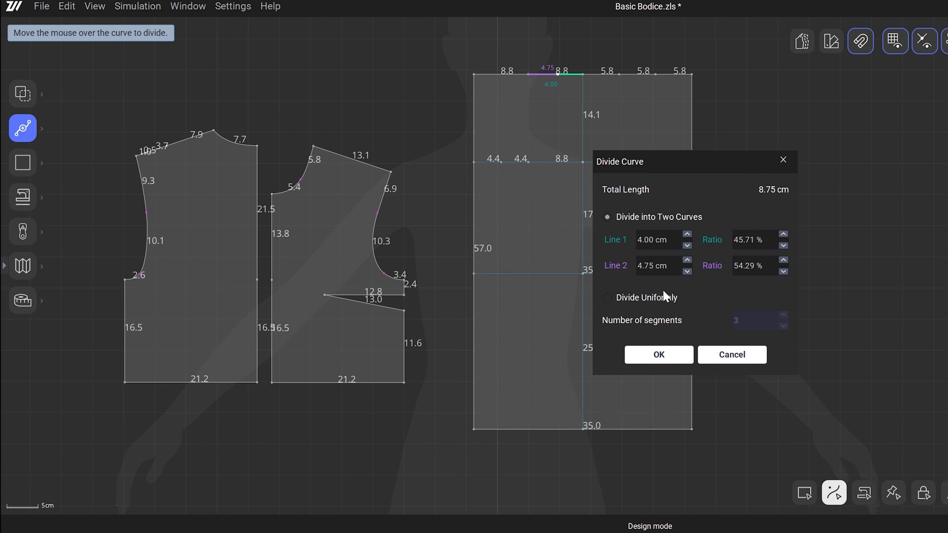
pyautogui.click(662, 301)
pyautogui.moveTo(748, 321); pyautogui.dragTo(741, 321)
pyautogui.write('2')
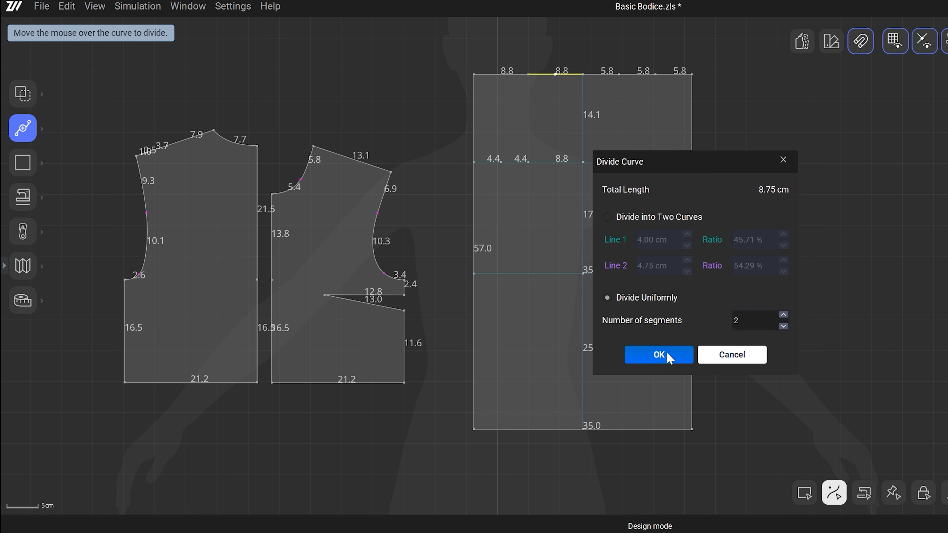
pyautogui.click(663, 355)
pyautogui.press('Escape')
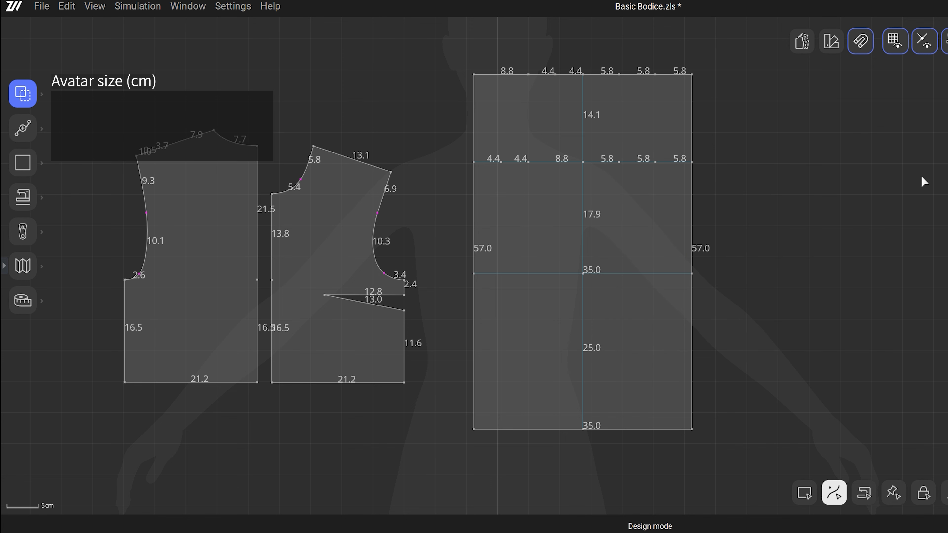
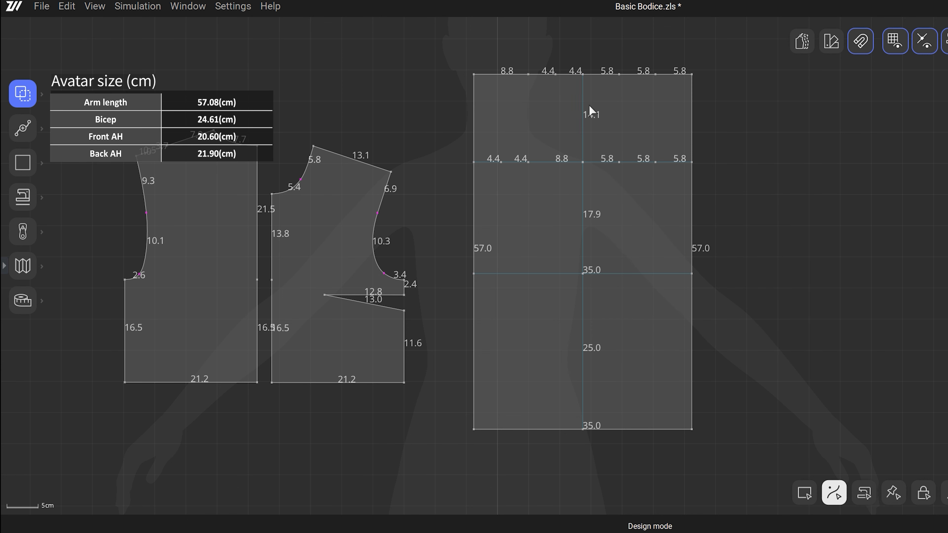
# Draw the front armhole line from the top of the centre line to the right half of the biceps line, 20.1 cm long
pyautogui.scroll(3, 591, 113)
pyautogui.moveTo(606, 122); pyautogui.dragTo(552, 196, button='middle')
pyautogui.press('p')
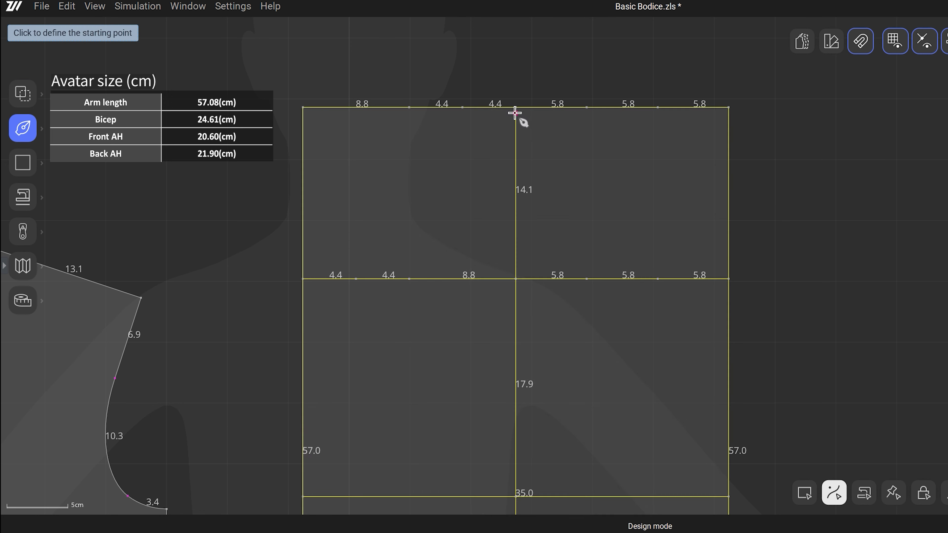
pyautogui.click(516, 108)
pyautogui.doubleClick(676, 276)
pyautogui.press('Escape')
pyautogui.scroll(3, 680, 278)
pyautogui.moveTo(680, 227); pyautogui.dragTo(658, 302, button='middle')
pyautogui.click(656, 355)
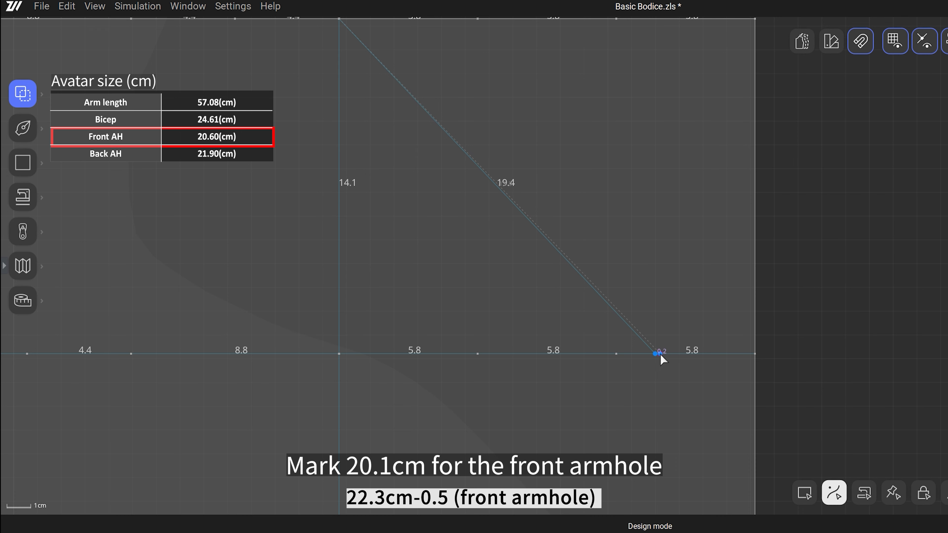
pyautogui.moveTo(675, 355); pyautogui.dragTo(676, 354)
# Draw the back armhole line from the top of the centre line to the left half of the biceps line, 21.4 cm long
pyautogui.scroll(-2, 674, 355)
pyautogui.moveTo(491, 290); pyautogui.dragTo(690, 299, button='middle')
pyautogui.press('p')
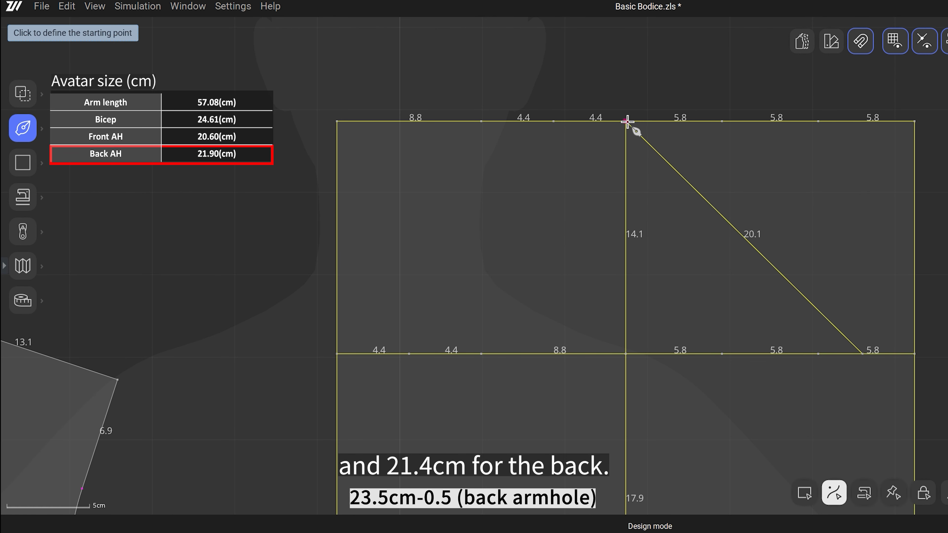
pyautogui.click(626, 122)
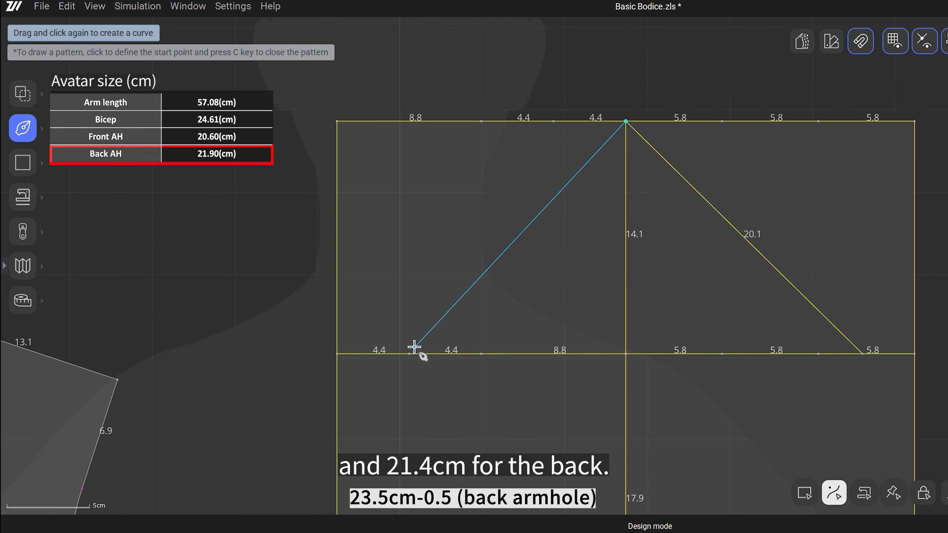
pyautogui.doubleClick(389, 358)
pyautogui.press('Escape')
pyautogui.scroll(2, 389, 364)
pyautogui.scroll(2, 388, 363)
pyautogui.click(370, 421)
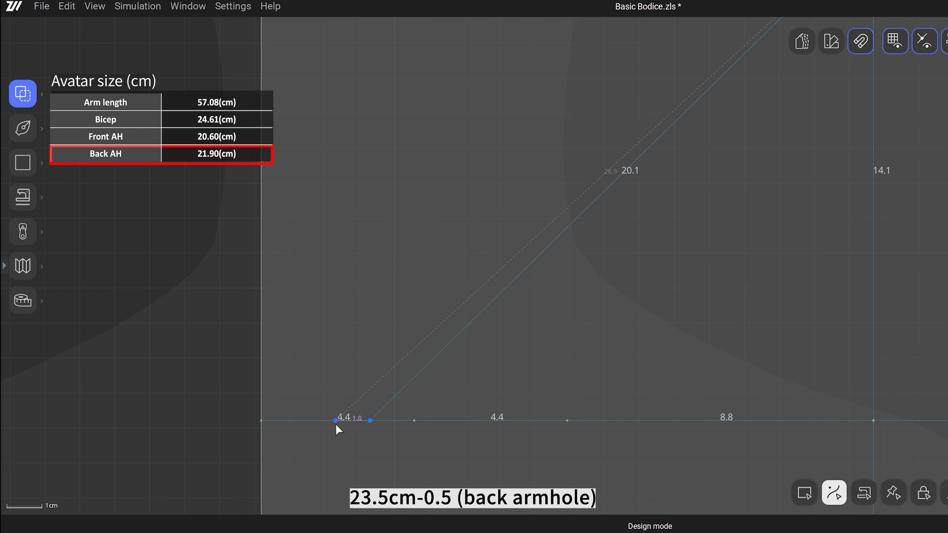
pyautogui.moveTo(314, 426); pyautogui.dragTo(311, 426)
# Draw a back guide line from the outermost division point on the left biceps line to the top-edge point nearest the centre line
pyautogui.scroll(-4, 609, 344)
pyautogui.moveTo(716, 455); pyautogui.dragTo(587, 407, button='middle')
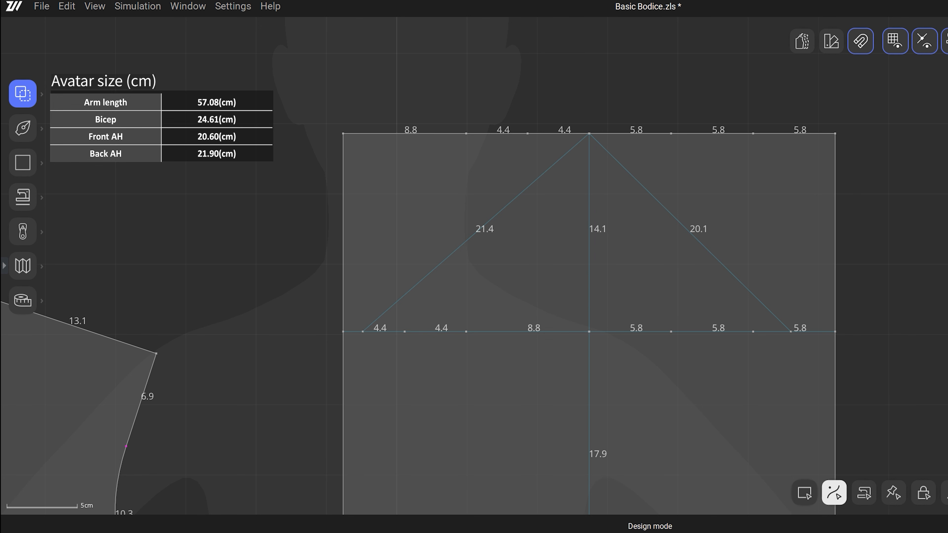
pyautogui.press('c')
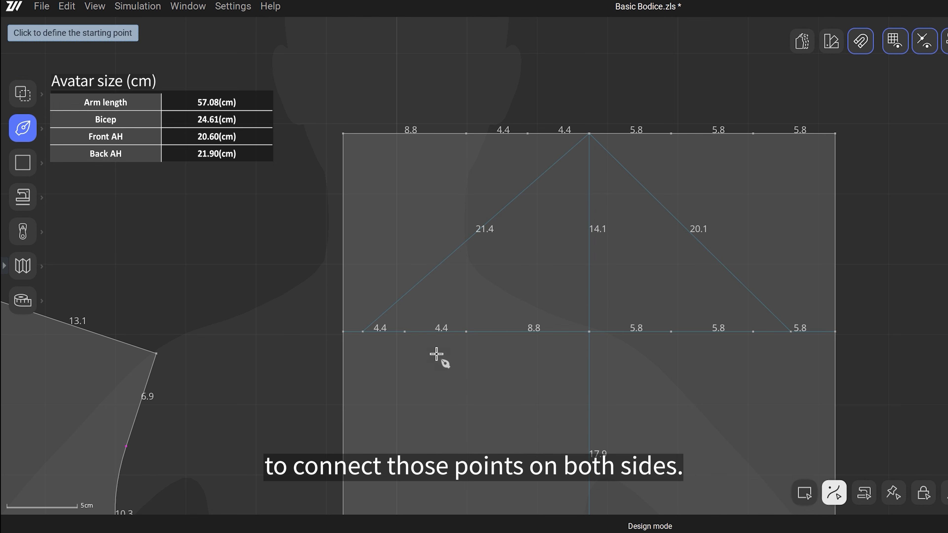
pyautogui.click(406, 332)
pyautogui.click(527, 134)
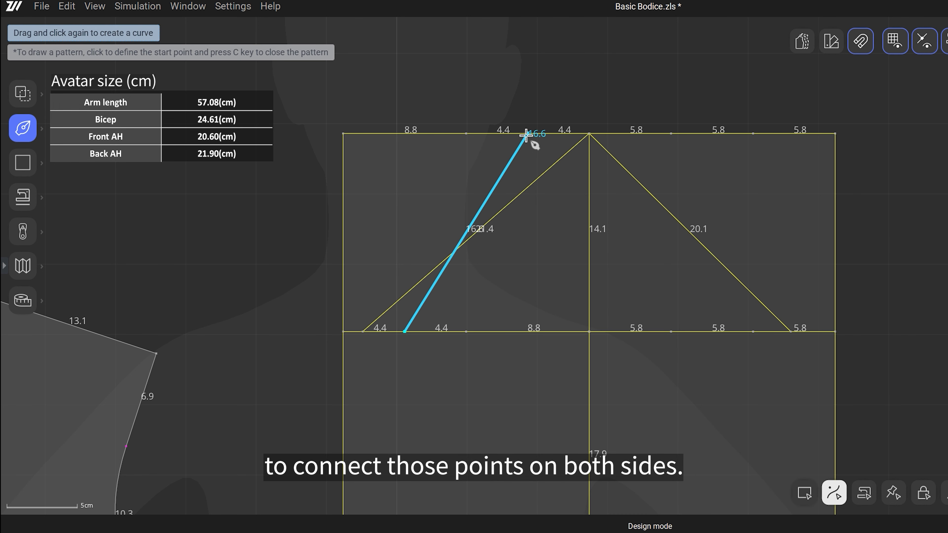
pyautogui.press('Escape')
# Draw a front guide line from the first top-edge division point right of centre to the second division point on the biceps line
pyautogui.press('c')
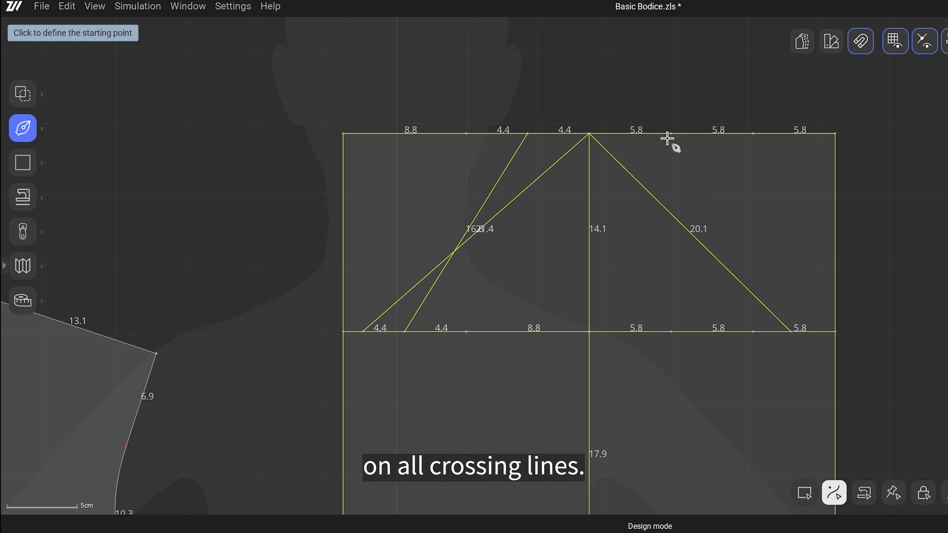
pyautogui.click(671, 133)
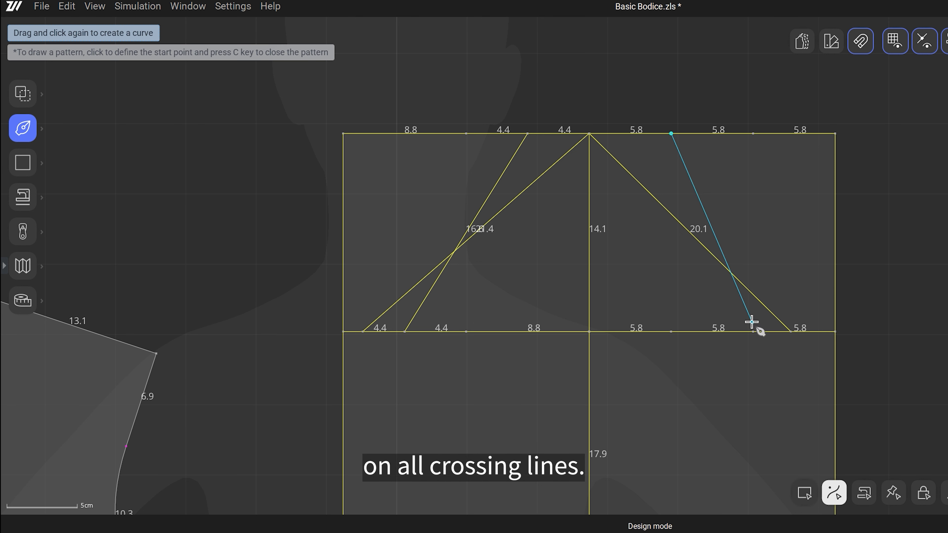
pyautogui.click(751, 331)
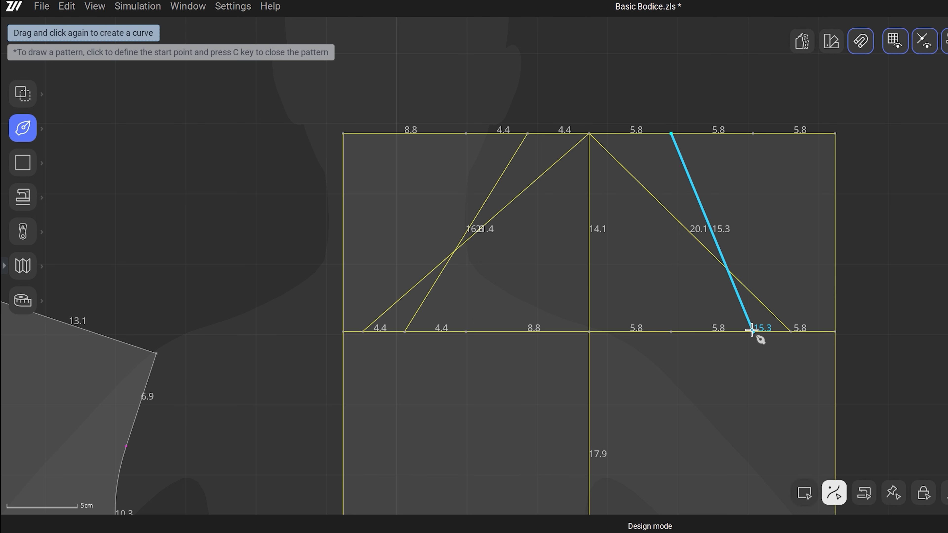
pyautogui.press('Escape')
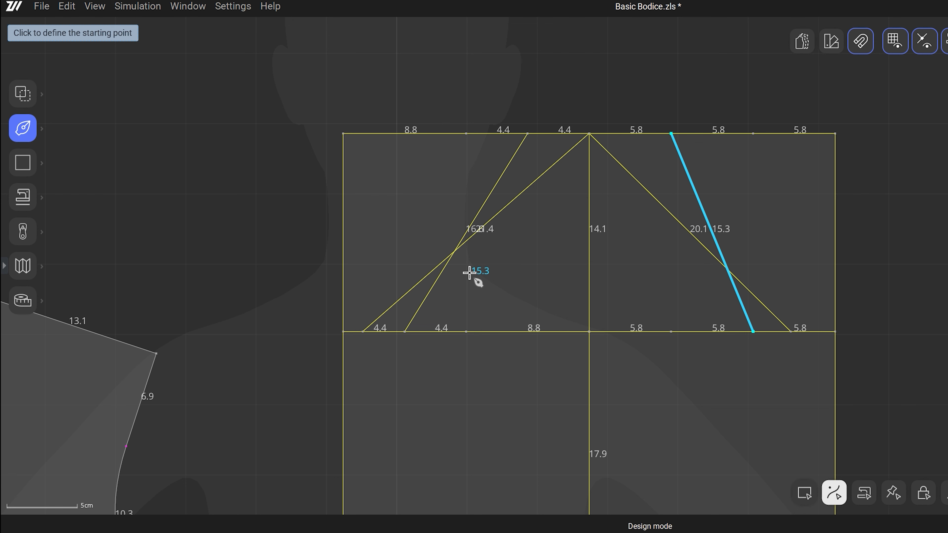
pyautogui.press('Escape')
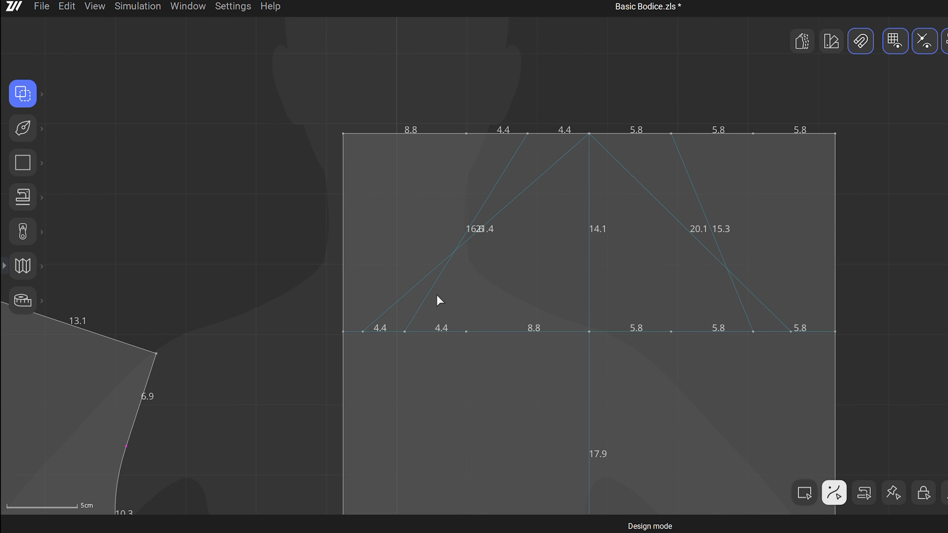
# Split the armhole lines and guide lines at their intersections on both the back and front sides of the sleeve cap
pyautogui.moveTo(445, 248); pyautogui.dragTo(459, 264)
pyautogui.rightClick(454, 255)
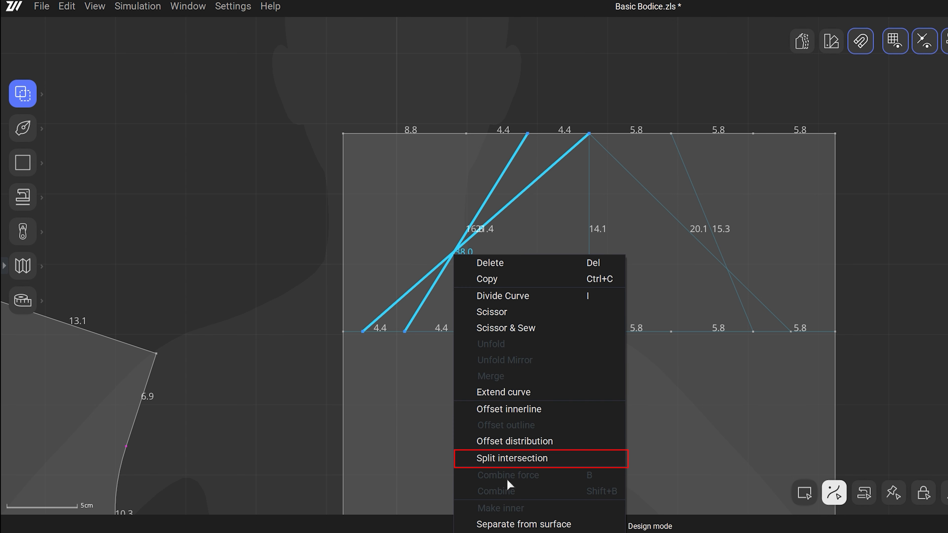
pyautogui.click(530, 459)
pyautogui.moveTo(689, 261); pyautogui.dragTo(741, 275)
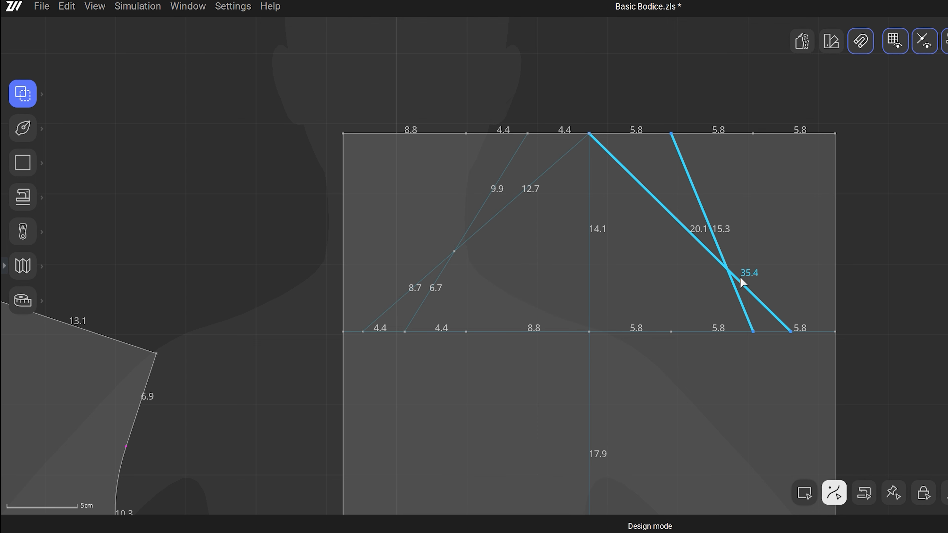
pyautogui.rightClick(730, 268)
pyautogui.click(783, 139)
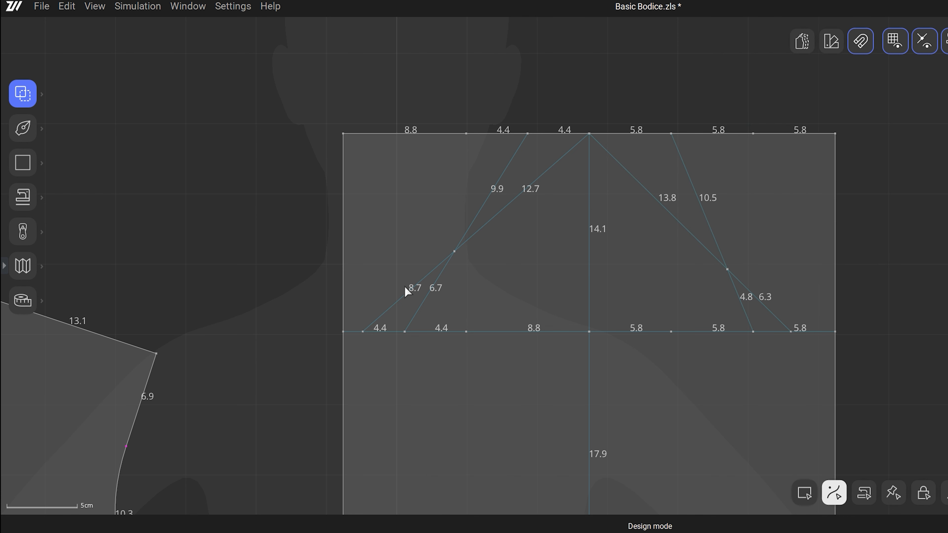
# Convert the four segments of the front and back armhole lines from straight lines to curves
pyautogui.click(413, 289)
pyautogui.keyDown('shift'); pyautogui.click(518, 196); pyautogui.keyUp('shift')
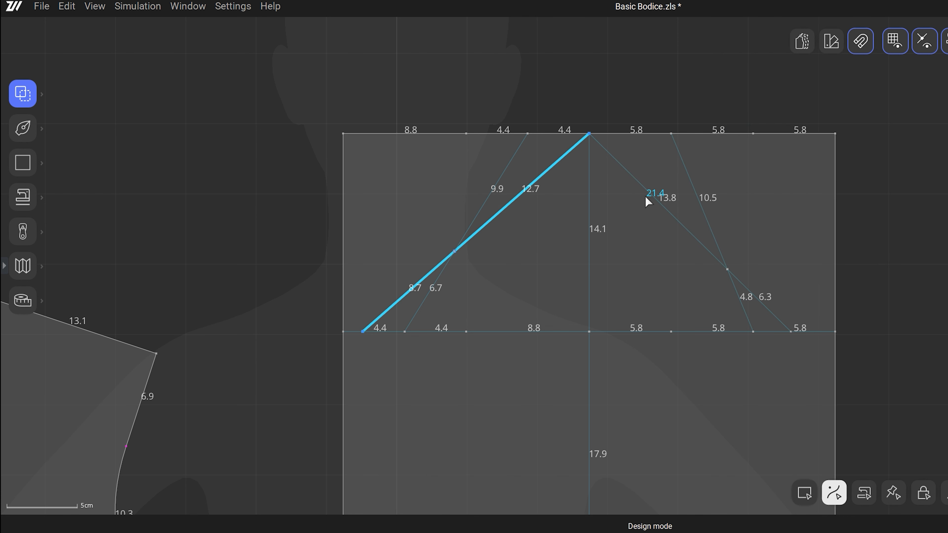
pyautogui.keyDown('shift'); pyautogui.click(646, 197); pyautogui.keyUp('shift')
pyautogui.keyDown('shift'); pyautogui.click(773, 314); pyautogui.keyUp('shift')
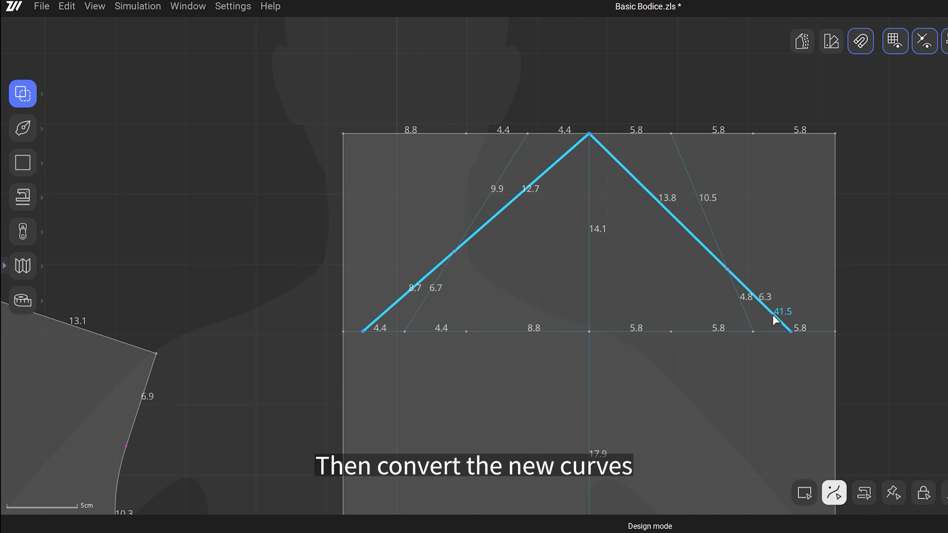
pyautogui.click(468, 310)
# Shape the lower back armhole segment into a concave curve about 9.0 cm long, tangent to the biceps line and back guide line
pyautogui.scroll(3, 428, 302)
pyautogui.moveTo(428, 302); pyautogui.dragTo(421, 329, button='middle')
pyautogui.moveTo(333, 306); pyautogui.dragTo(364, 344)
pyautogui.moveTo(353, 336); pyautogui.dragTo(398, 389)
pyautogui.click(408, 324)
pyautogui.scroll(5, 364, 377)
pyautogui.moveTo(465, 408); pyautogui.dragTo(388, 414)
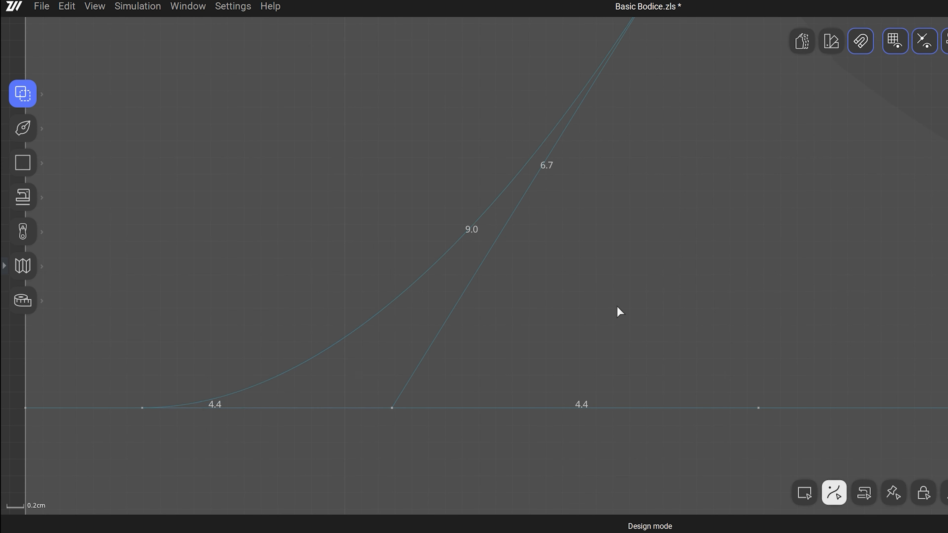
# Shape the upper back armhole segment into a convex curve about 13.2 cm long, tangent to the back guide line and top edge
pyautogui.scroll(-5, 601, 310)
pyautogui.click(539, 305)
pyautogui.moveTo(570, 274); pyautogui.dragTo(520, 290)
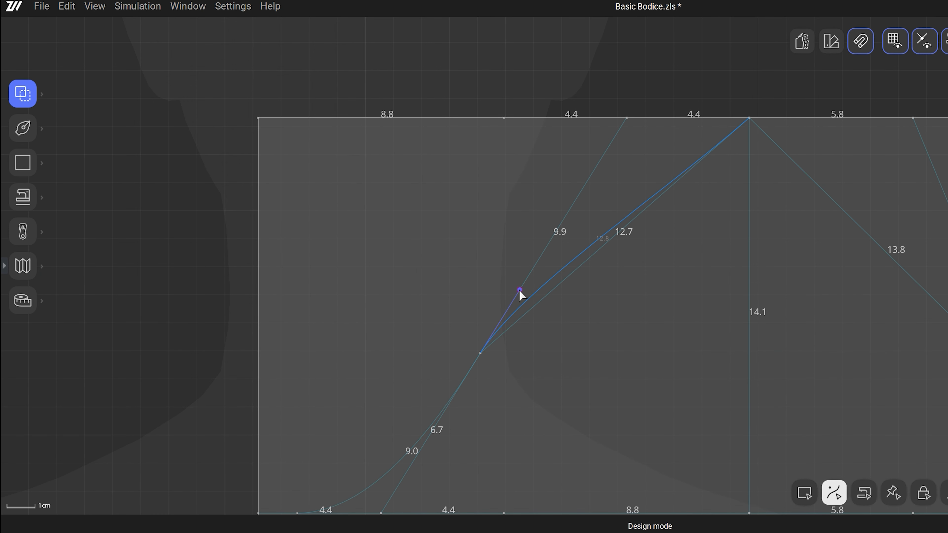
pyautogui.moveTo(661, 197); pyautogui.dragTo(624, 116)
# Shape the upper front armhole segment into a convex curve about 14.7 cm long, tangent to the top edge and front guide line
pyautogui.scroll(-2, 694, 293)
pyautogui.moveTo(799, 288); pyautogui.dragTo(687, 281, button='middle')
pyautogui.click(708, 268)
pyautogui.moveTo(684, 229); pyautogui.dragTo(748, 170)
pyautogui.scroll(-2, 791, 233)
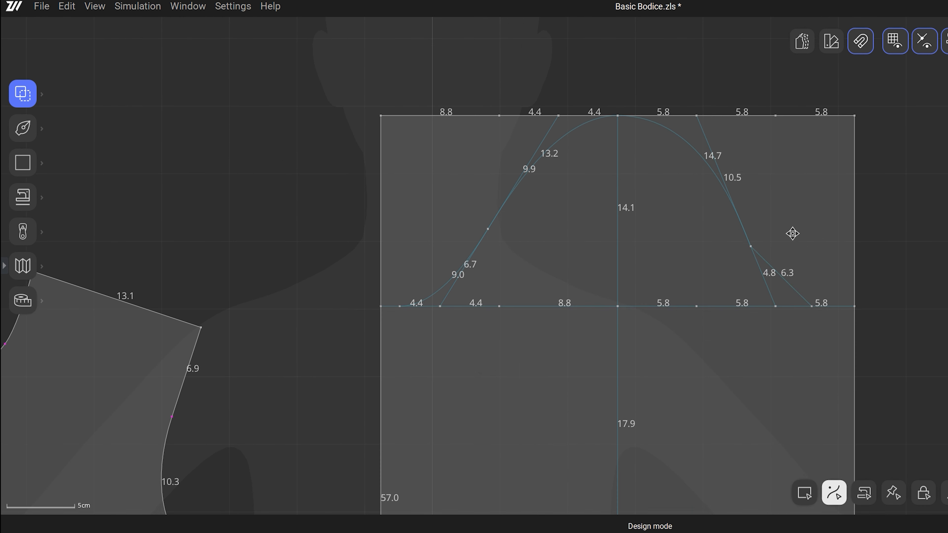
# Shape the lower front armhole segment into a concave curve about 6.7 cm long, flowing from the front guide line into the biceps line
pyautogui.scroll(5, 778, 279)
pyautogui.moveTo(817, 317); pyautogui.dragTo(789, 362)
pyautogui.scroll(-5, 901, 304)
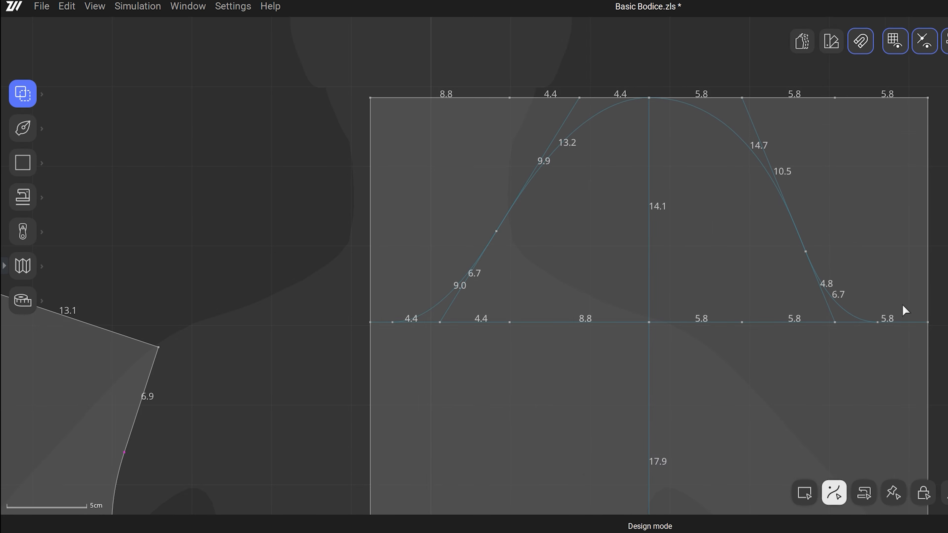
# Split the sleeve's elbow line at its intersection with the centre line
pyautogui.scroll(-4, 821, 261)
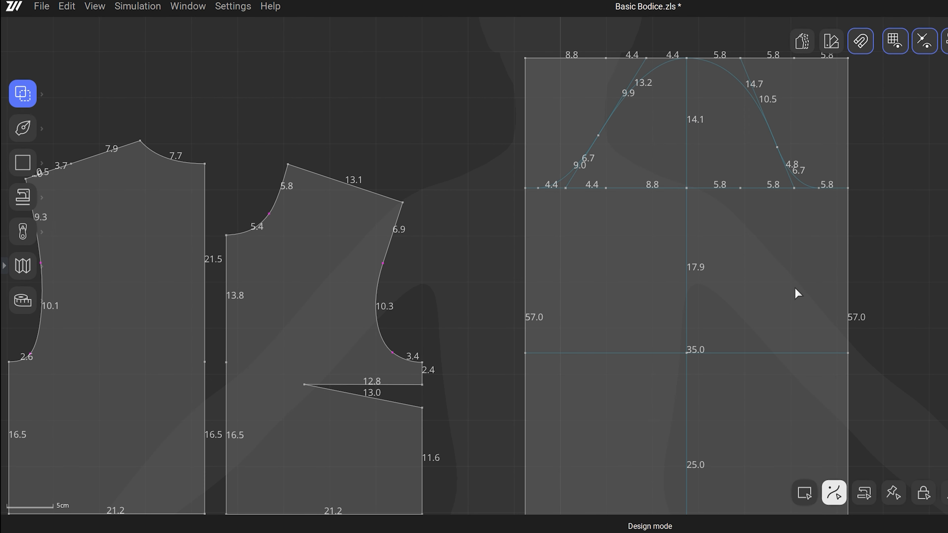
pyautogui.scroll(1, 721, 392)
pyautogui.moveTo(728, 422); pyautogui.dragTo(668, 396, button='middle')
pyautogui.scroll(3, 618, 414)
pyautogui.press('x')
pyautogui.moveTo(551, 383)
pyautogui.mouseDown(button='middle')
pyautogui.moveTo(575, 475)
pyautogui.moveTo(551, 383)
pyautogui.mouseUp(button='middle')
pyautogui.press('Escape')
pyautogui.moveTo(697, 313); pyautogui.dragTo(672, 328)
pyautogui.rightClick(677, 322)
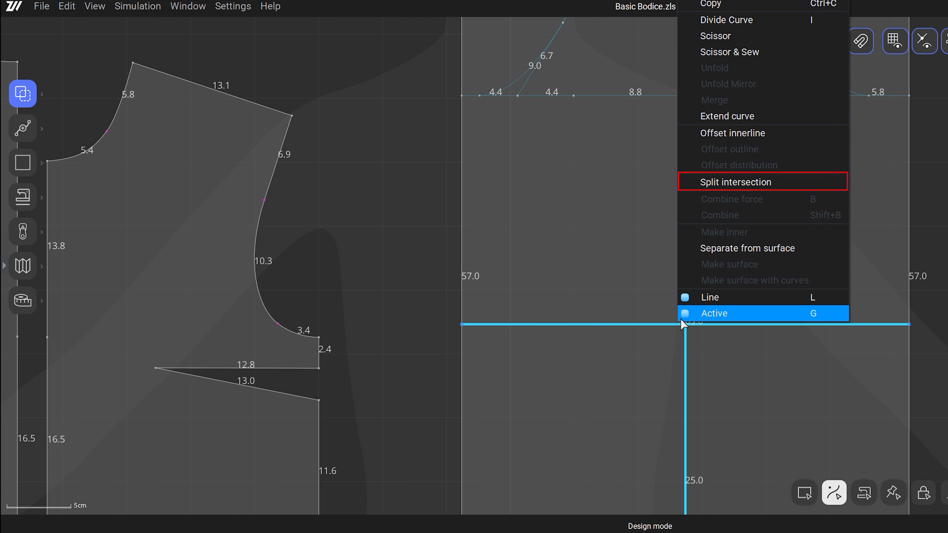
pyautogui.click(717, 182)
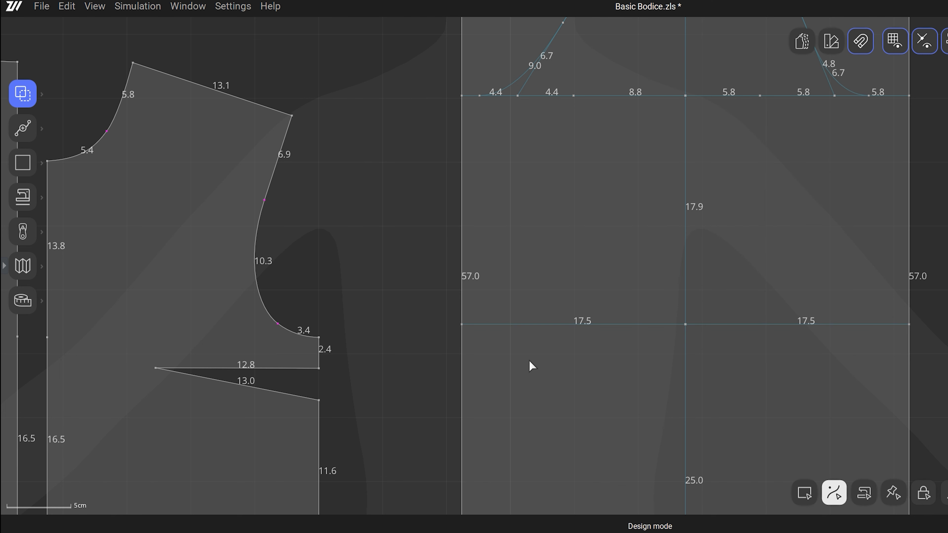
# Divide the left half of the elbow line at its midpoint using a 50% ratio
pyautogui.press('x')
pyautogui.click(575, 324)
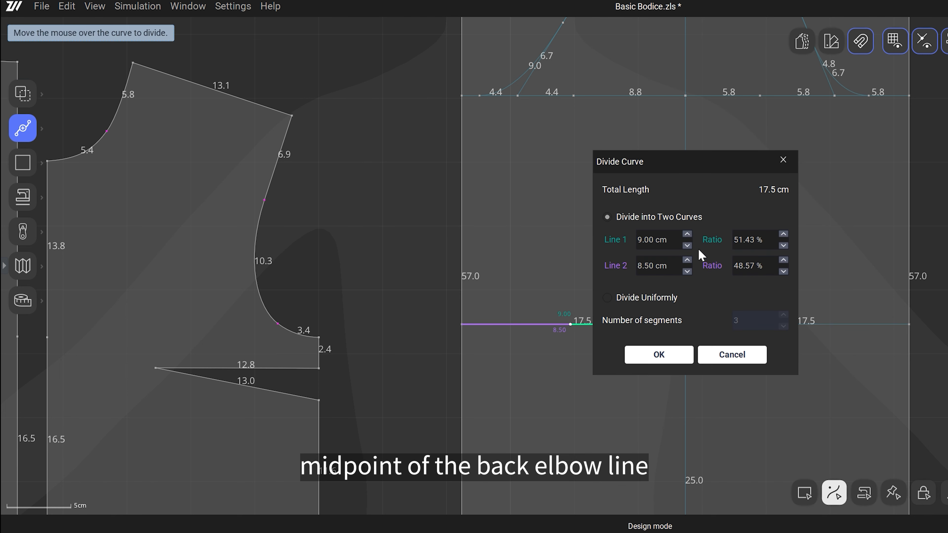
pyautogui.write('50')
pyautogui.press('Return')
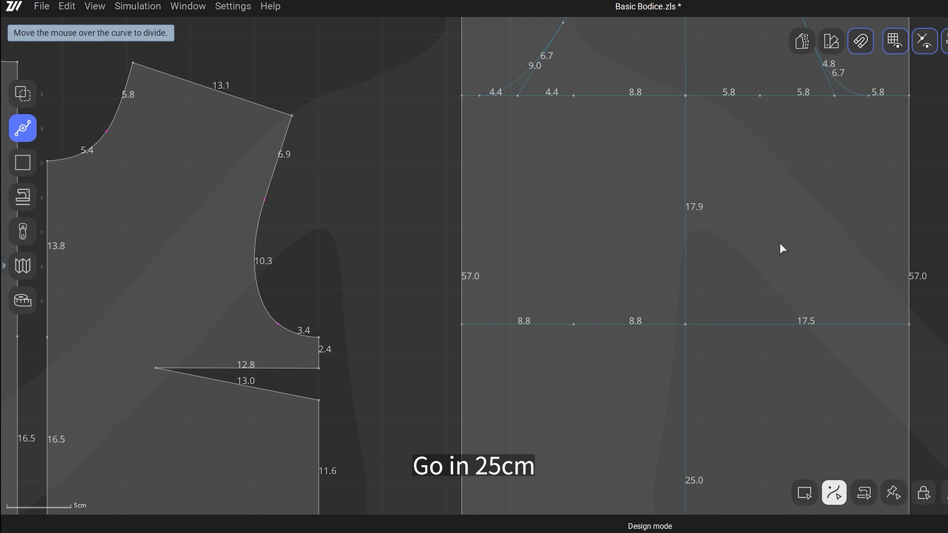
# Divide the sleeve's hem line into a 10 cm back segment and a 25 cm front segment
pyautogui.scroll(-5, 780, 245)
pyautogui.moveTo(778, 385); pyautogui.dragTo(700, 193, button='middle')
pyautogui.scroll(2, 679, 336)
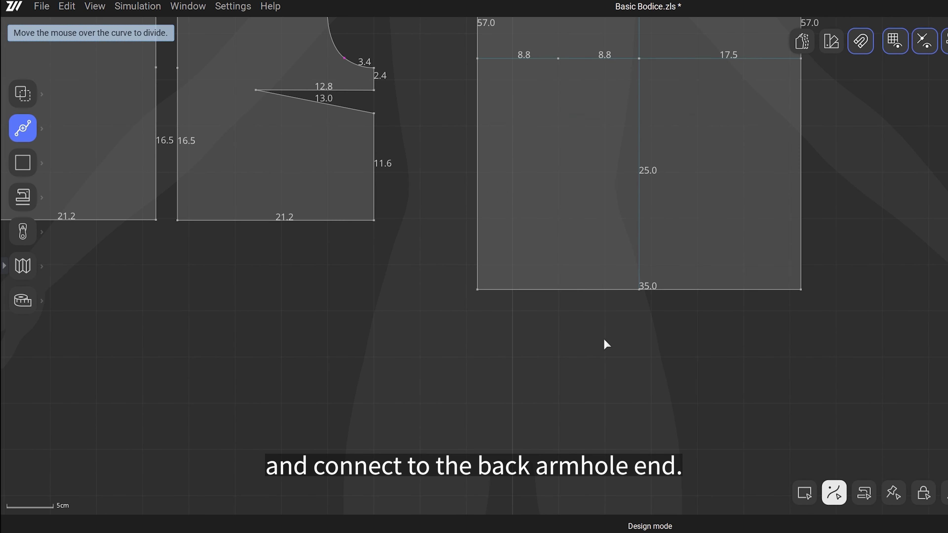
pyautogui.moveTo(603, 338); pyautogui.dragTo(527, 384, button='middle')
pyautogui.click(515, 335)
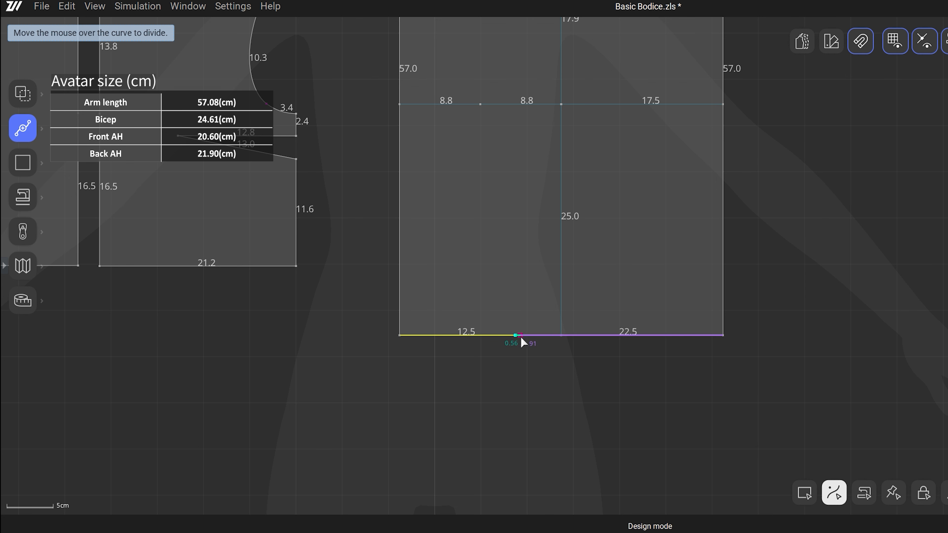
pyautogui.click(510, 335)
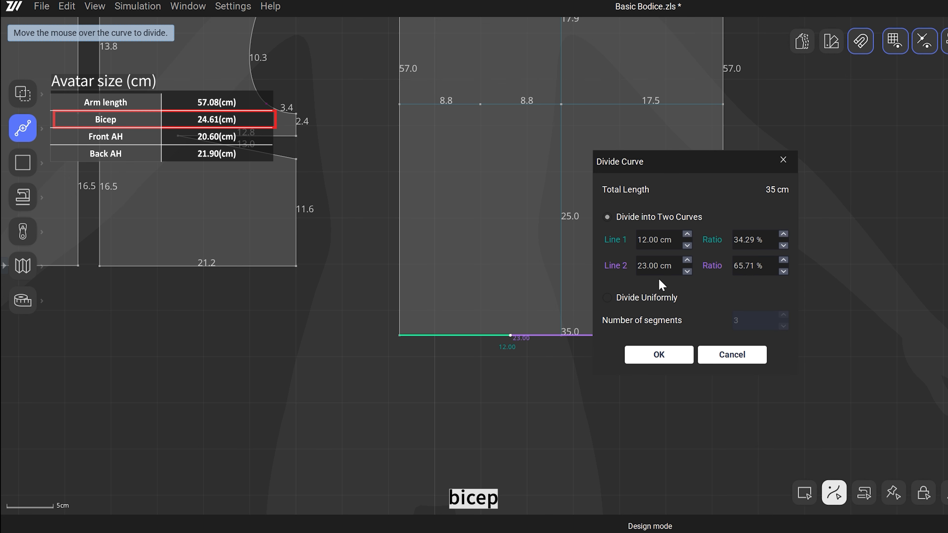
pyautogui.write('25')
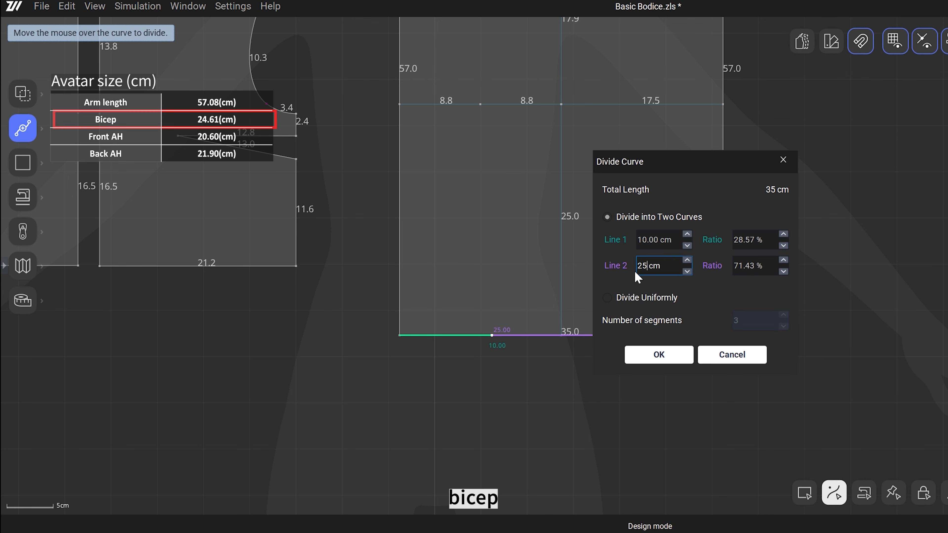
pyautogui.press('Return')
pyautogui.press('Escape')
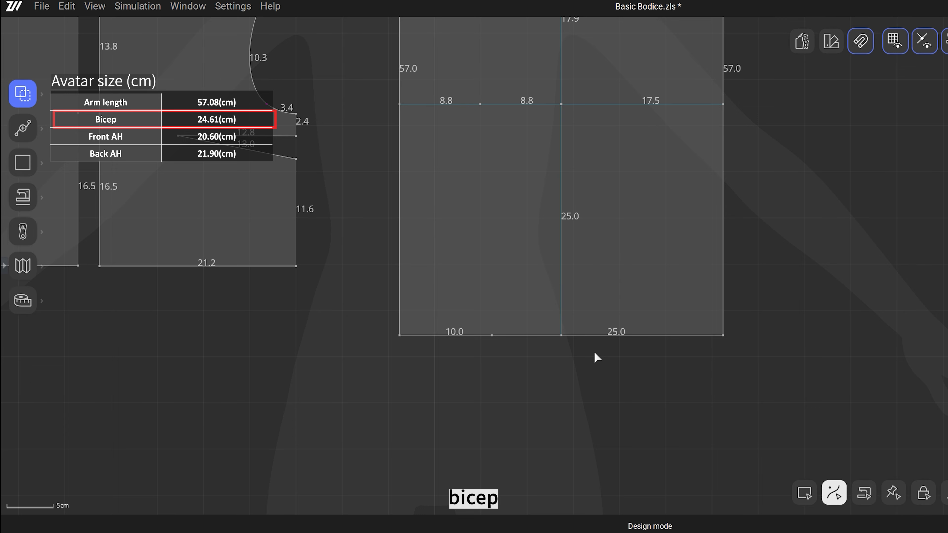
# Offset the 25 cm hem segment outward as an outline with a distance of 1.5 cm
pyautogui.scroll(-3, 491, 377)
pyautogui.rightClick(561, 416)
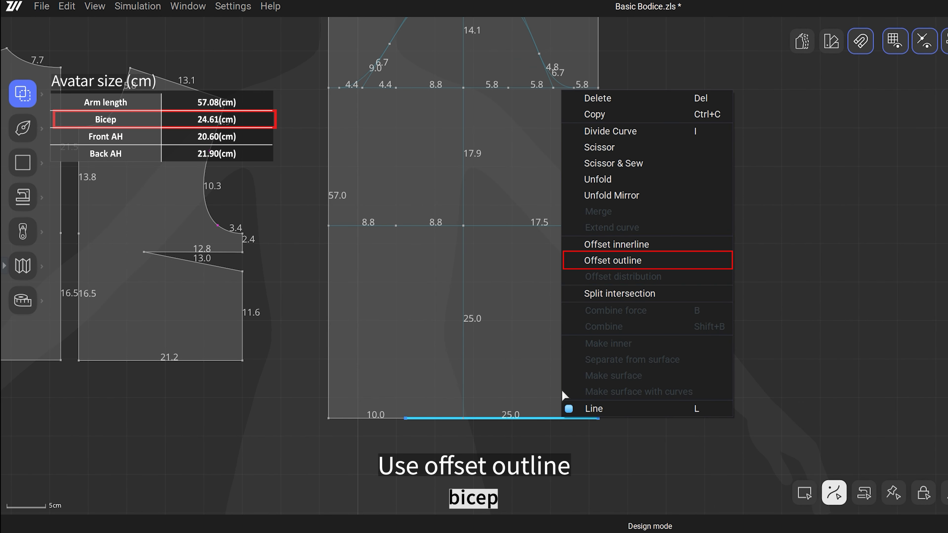
pyautogui.click(628, 259)
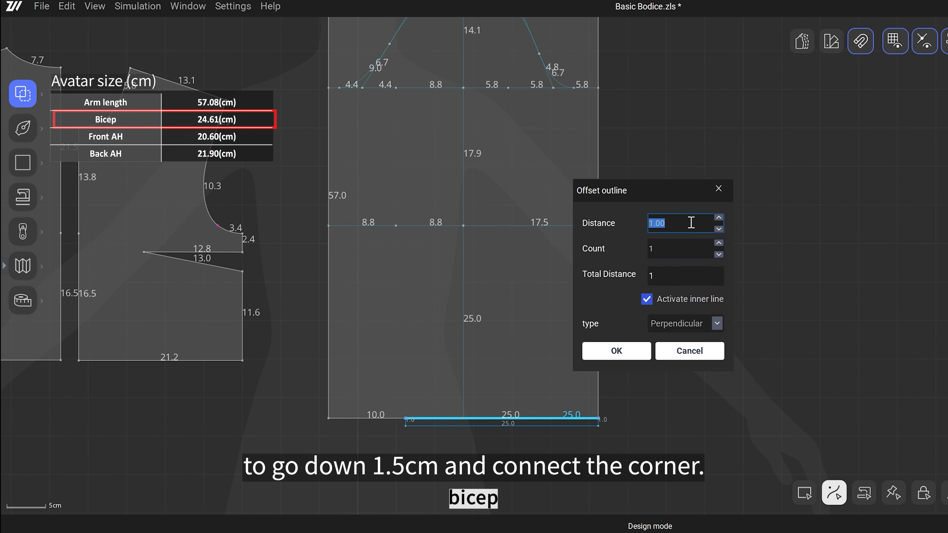
pyautogui.write('1.5')
pyautogui.press('Return')
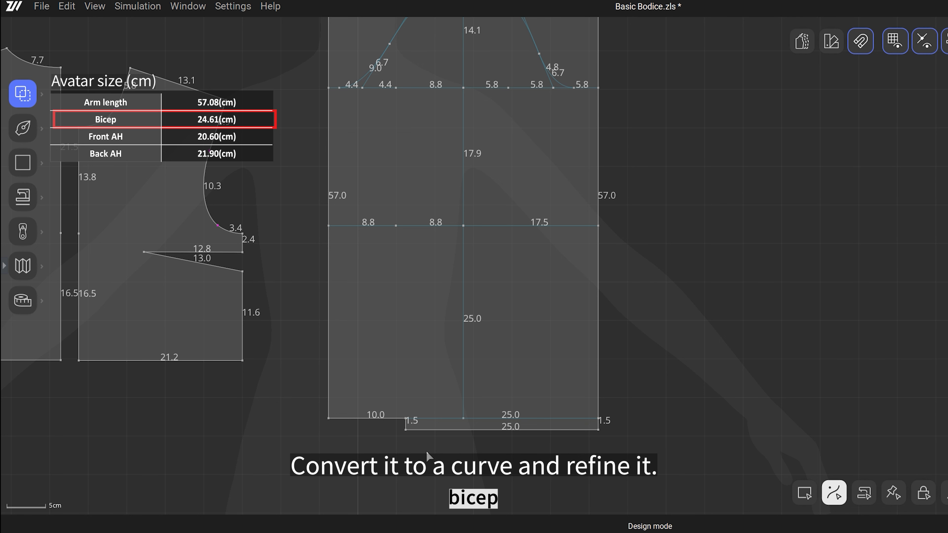
# Draw a line from the offset hem's lower back corner to the original hem's front corner
pyautogui.press('p')
pyautogui.click(406, 430)
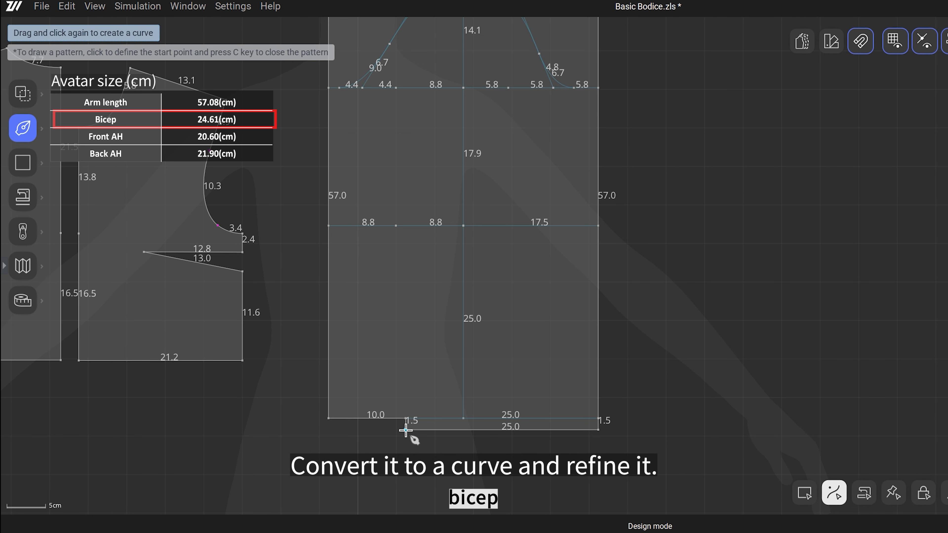
pyautogui.scroll(4, 581, 435)
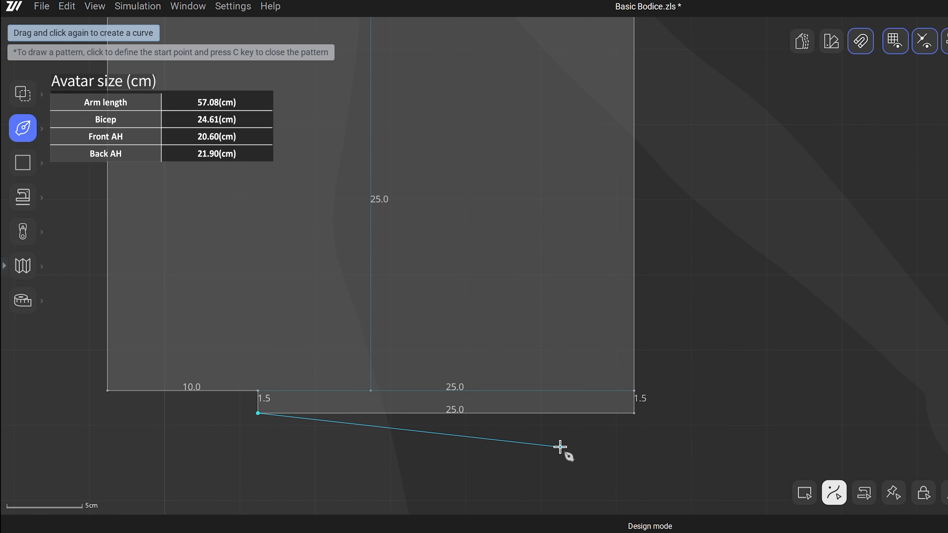
pyautogui.moveTo(561, 448); pyautogui.dragTo(564, 333, button='middle')
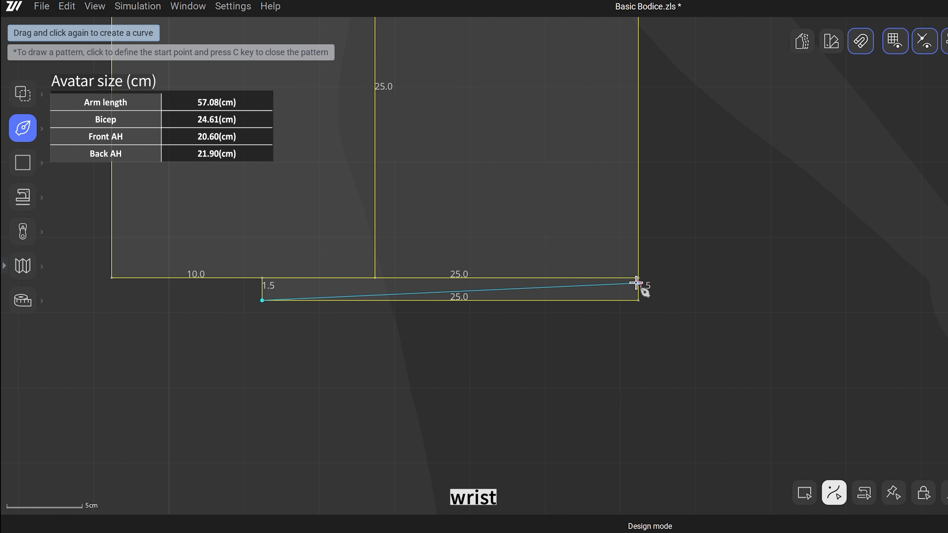
pyautogui.doubleClick(638, 278)
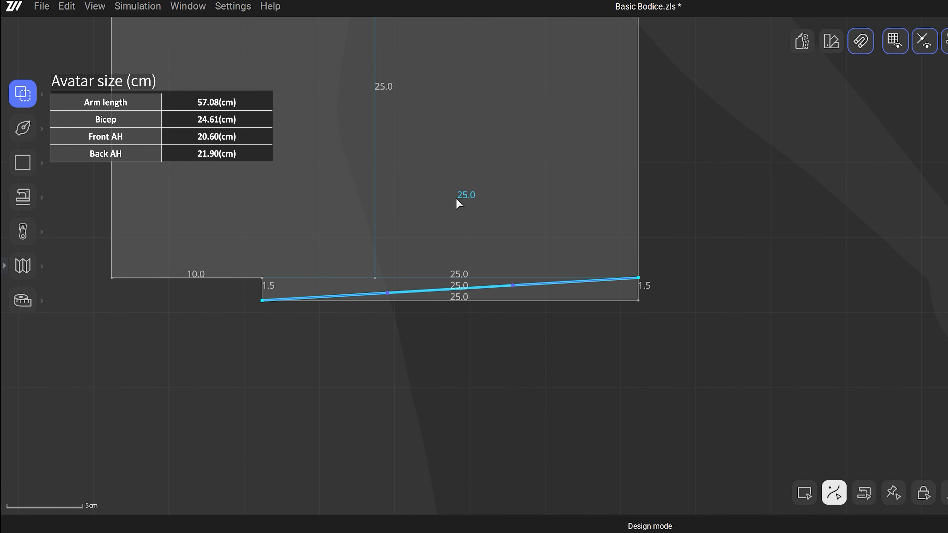
# Shape the diagonal hem line into a gentle S-curve about 25.1 cm long, levelling out horizontally at both ends
pyautogui.scroll(3, 513, 292)
pyautogui.moveTo(520, 290); pyautogui.dragTo(520, 278)
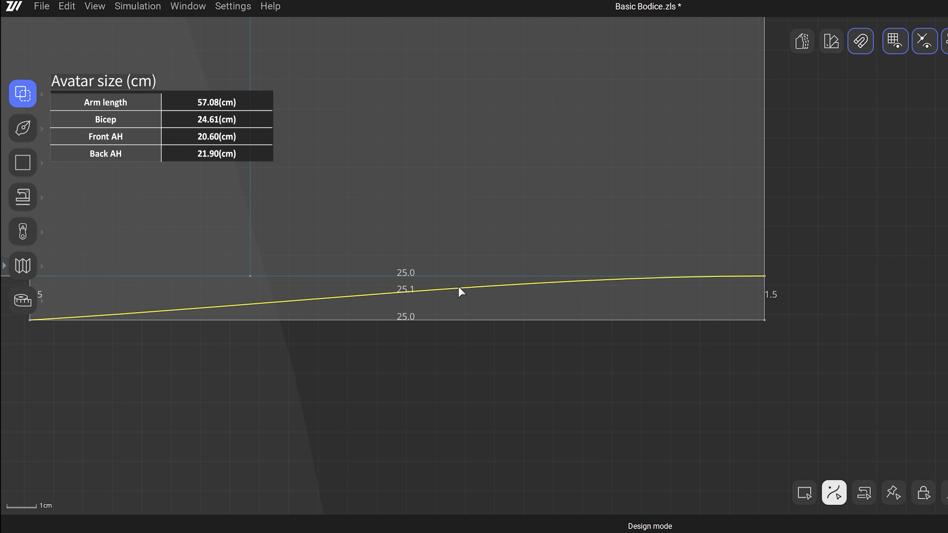
pyautogui.click(274, 308)
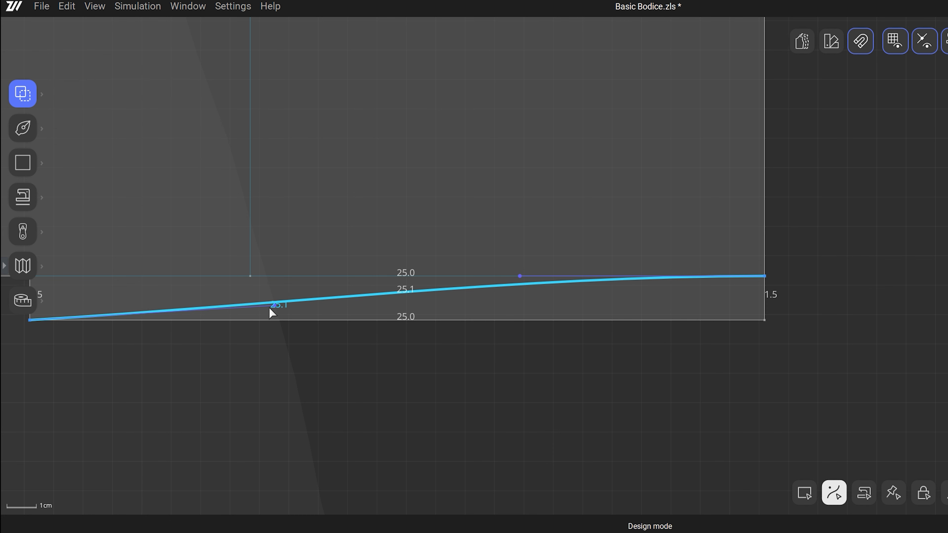
pyautogui.moveTo(273, 307); pyautogui.dragTo(273, 320)
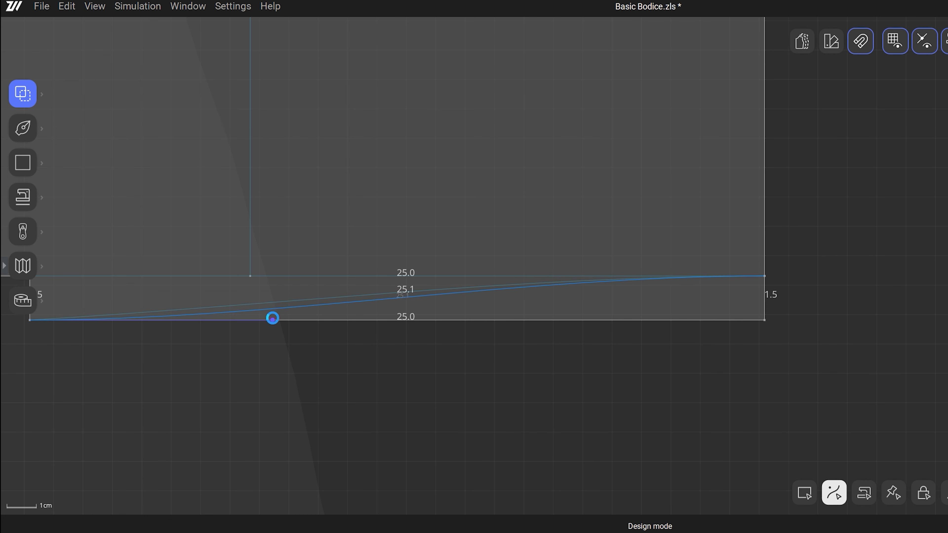
# Draw a straight guide line from the hem curve's lower back corner to the back armhole end on the biceps line
pyautogui.scroll(-6, 322, 398)
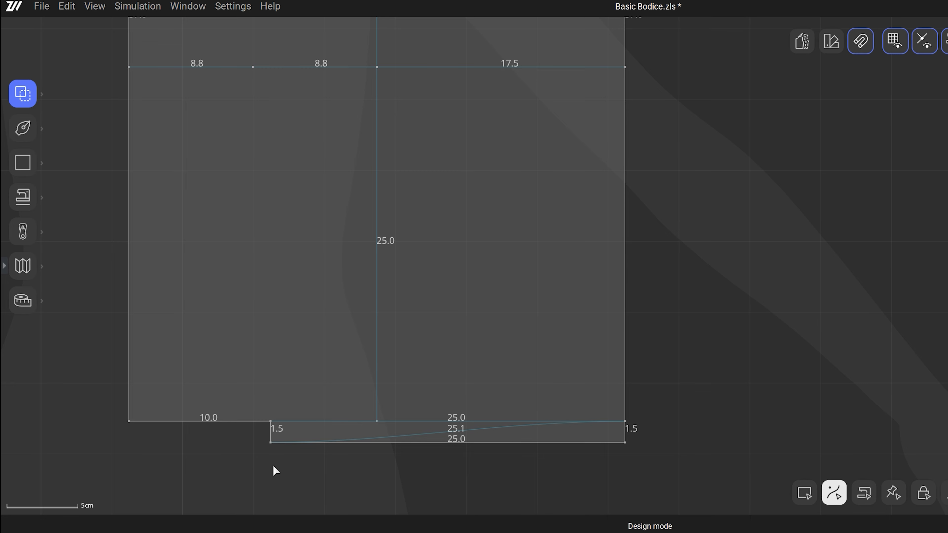
pyautogui.press('h')
pyautogui.click(269, 444)
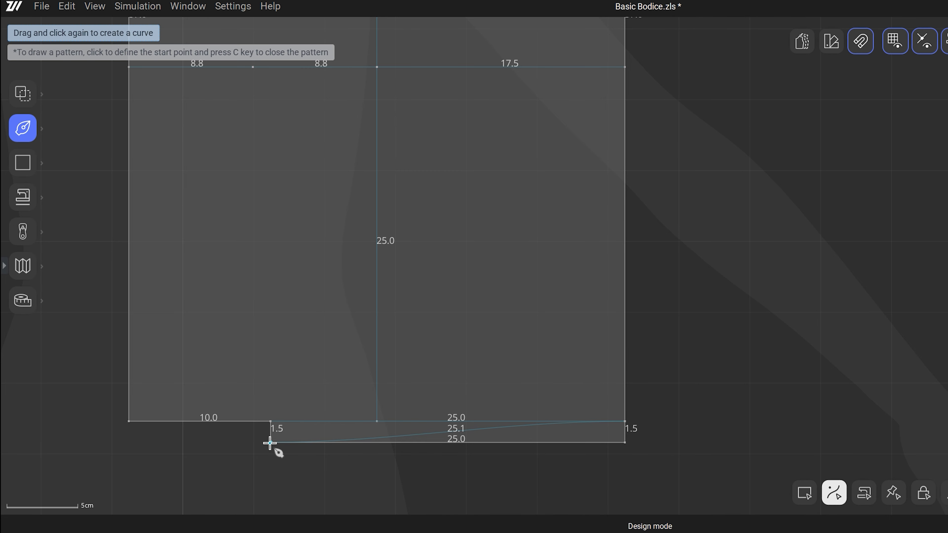
pyautogui.scroll(-2, 277, 452)
pyautogui.scroll(3, 235, 189)
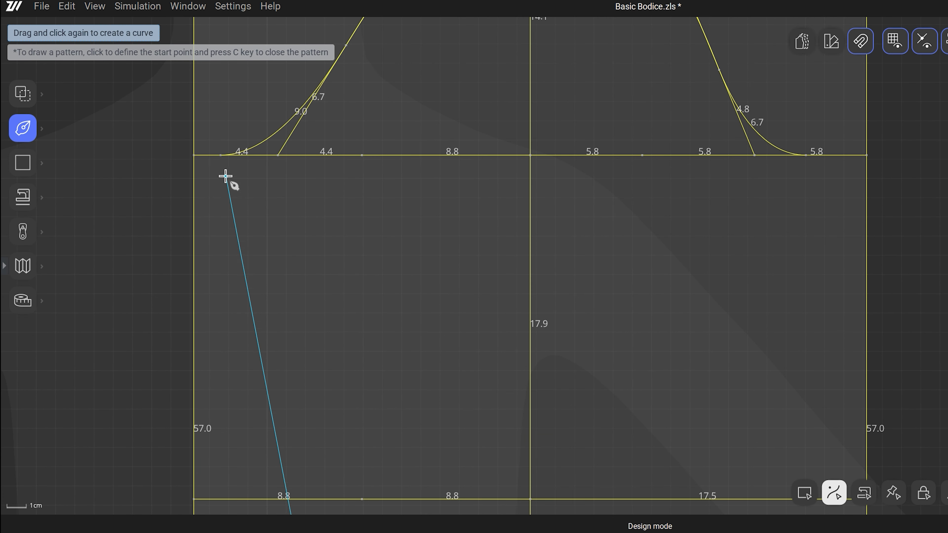
pyautogui.doubleClick(217, 156)
# Split the elbow line at its intersection with the back seam guide line
pyautogui.scroll(-2, 270, 214)
pyautogui.moveTo(314, 321); pyautogui.dragTo(322, 257, button='middle')
pyautogui.scroll(3, 275, 363)
pyautogui.click(302, 343)
pyautogui.rightClick(302, 341)
pyautogui.click(356, 204)
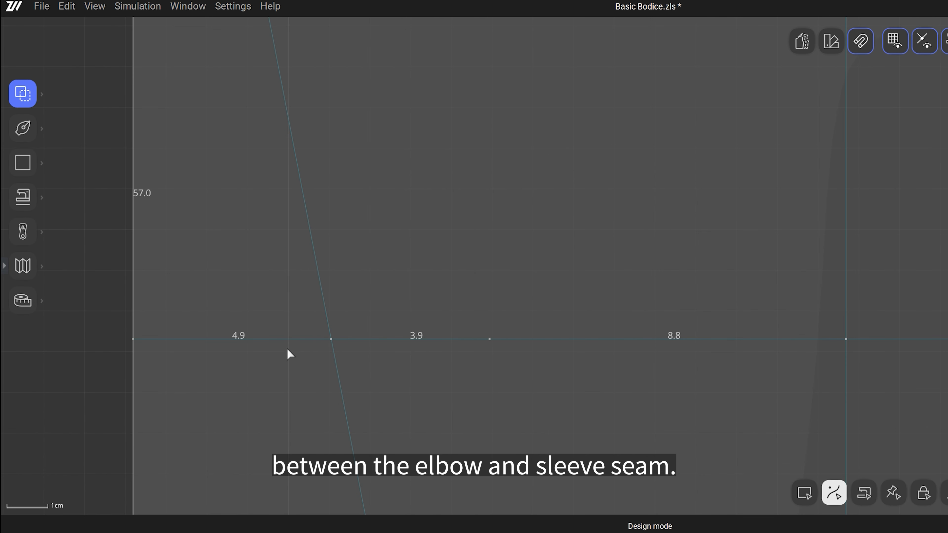
# Divide the outer back elbow segment 1 cm outward from the back seam guide line
pyautogui.press('x')
pyautogui.rightClick(320, 339)
pyautogui.click(675, 244)
pyautogui.write('1')
pyautogui.press('Return')
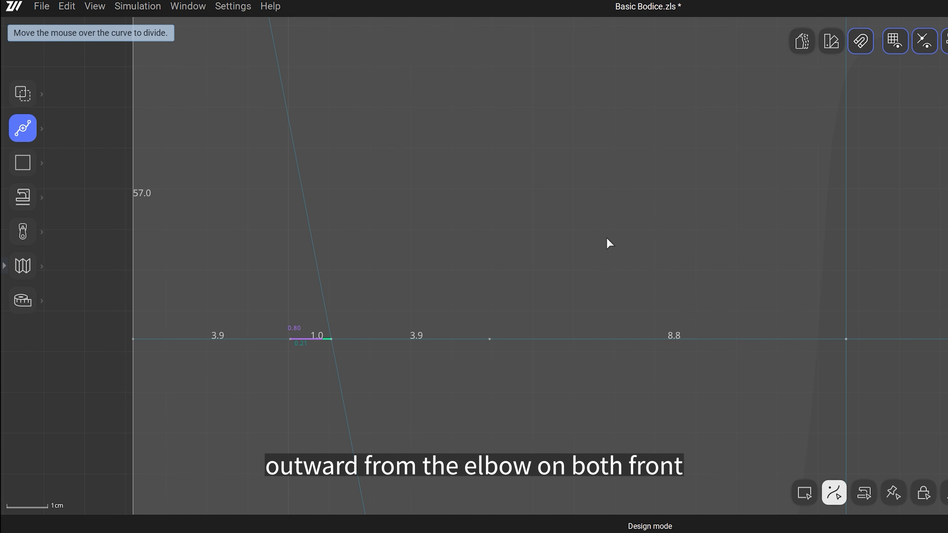
# Divide the front half of the elbow line 1 cm in from the sleeve's front edge
pyautogui.scroll(-4, 619, 292)
pyautogui.moveTo(889, 369); pyautogui.dragTo(773, 398, button='middle')
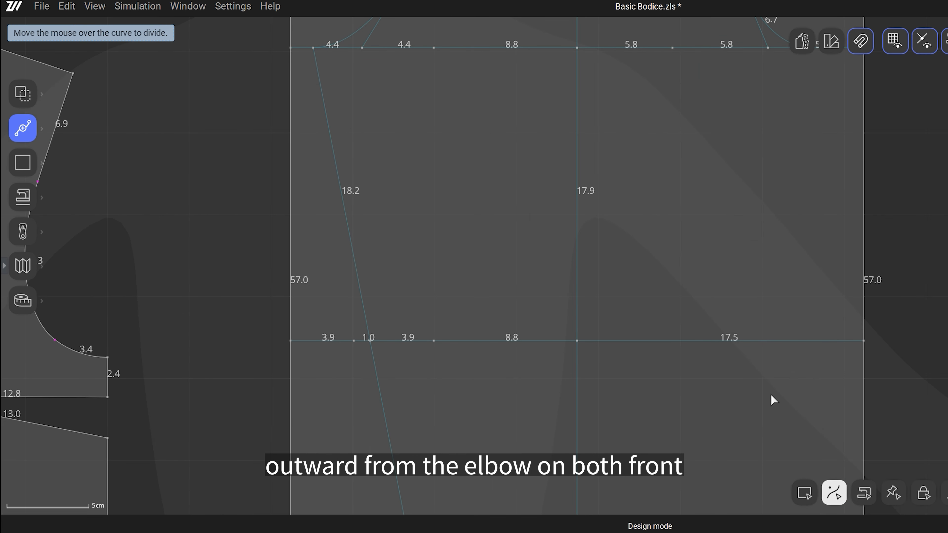
pyautogui.rightClick(823, 341)
pyautogui.click(677, 239)
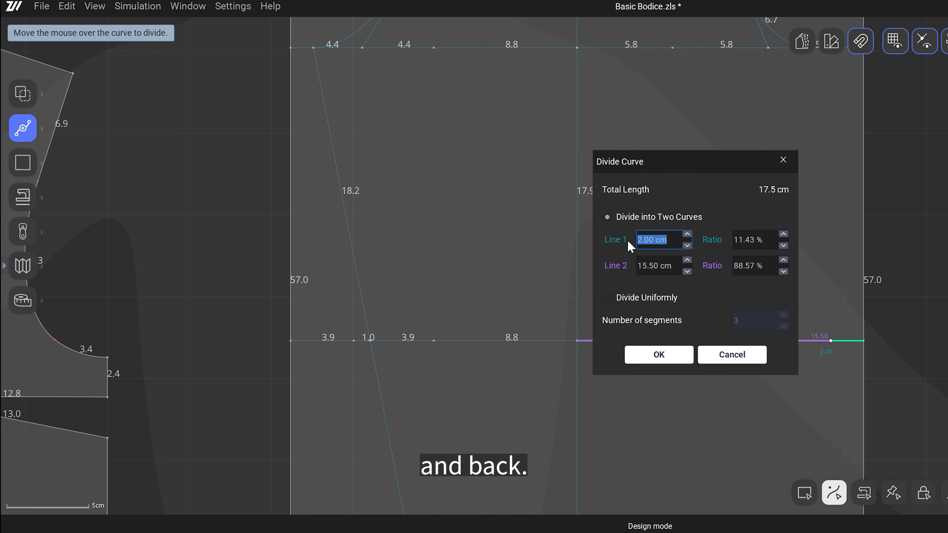
pyautogui.write('1')
pyautogui.press('Return')
# Draw the front side seam from the hem's front corner through the 1 cm elbow mark to the biceps line's front end
pyautogui.moveTo(772, 396); pyautogui.dragTo(604, 233, button='middle')
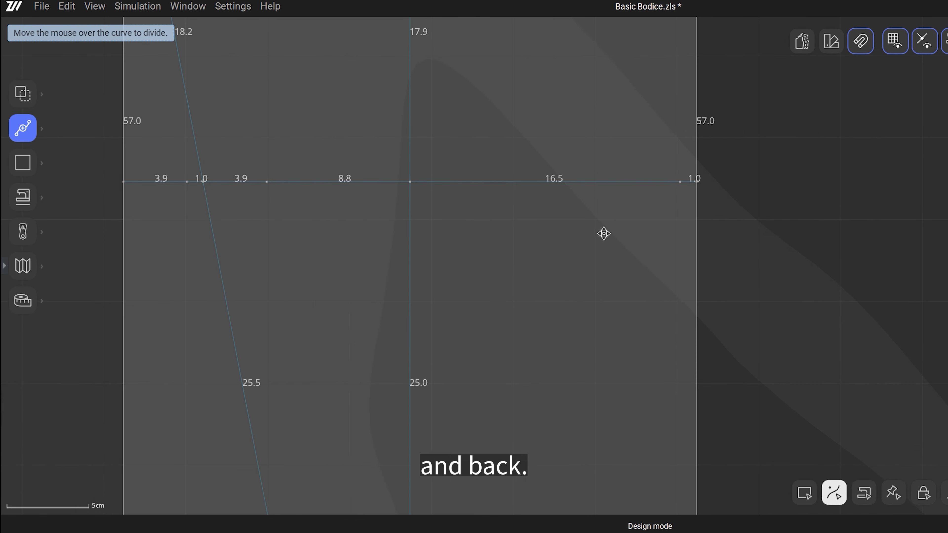
pyautogui.scroll(-2, 603, 233)
pyautogui.moveTo(603, 360); pyautogui.dragTo(592, 338, button='middle')
pyautogui.press('p')
pyautogui.click(656, 458)
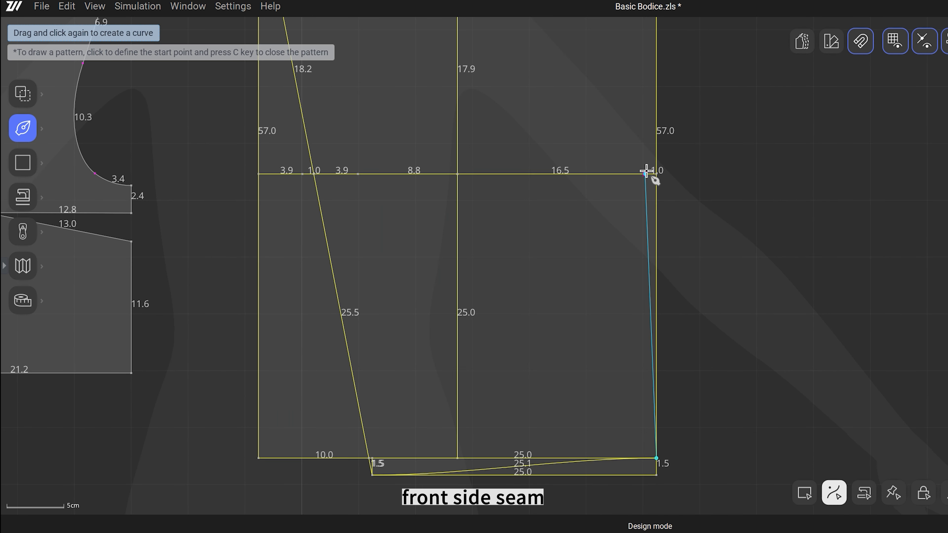
pyautogui.click(655, 175)
pyautogui.moveTo(654, 175); pyautogui.dragTo(657, 512, button='middle')
pyautogui.doubleClick(668, 311)
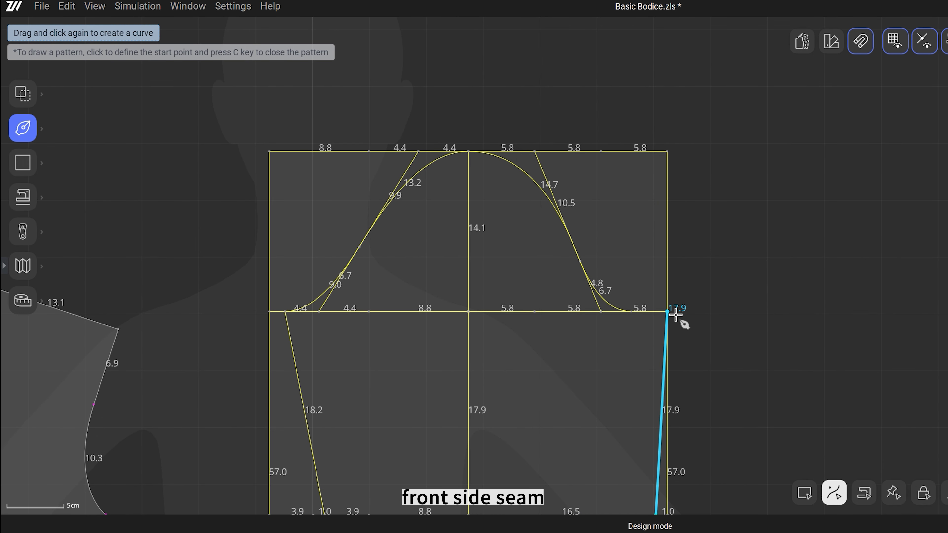
pyautogui.press('Escape')
pyautogui.scroll(-4, 717, 324)
pyautogui.moveTo(727, 330); pyautogui.dragTo(584, 188, button='middle')
pyautogui.click(595, 268)
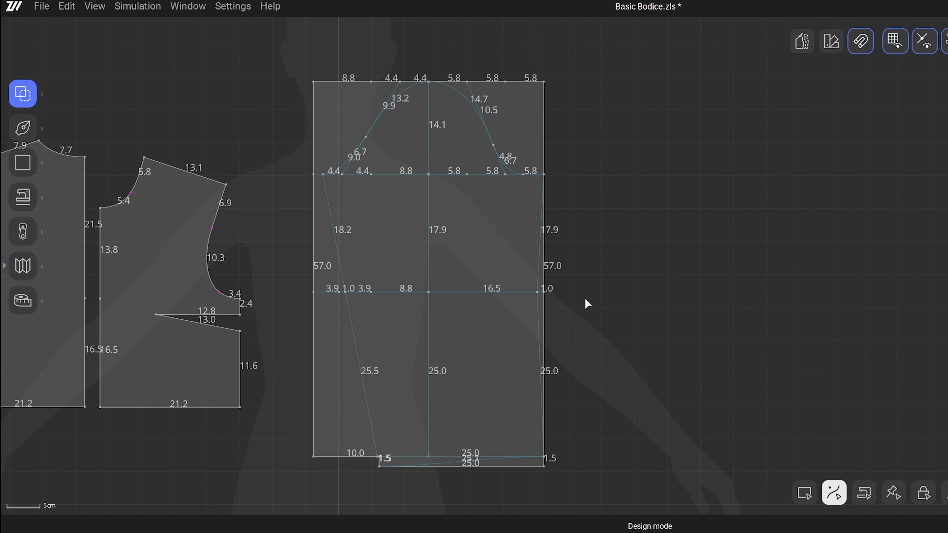
# Draw the back side seam from the hem's lower back corner through the 1 cm elbow mark to the back armhole end
pyautogui.scroll(2, 371, 279)
pyautogui.moveTo(370, 279); pyautogui.dragTo(413, 275, button='middle')
pyautogui.press('p')
pyautogui.scroll(5, 412, 510)
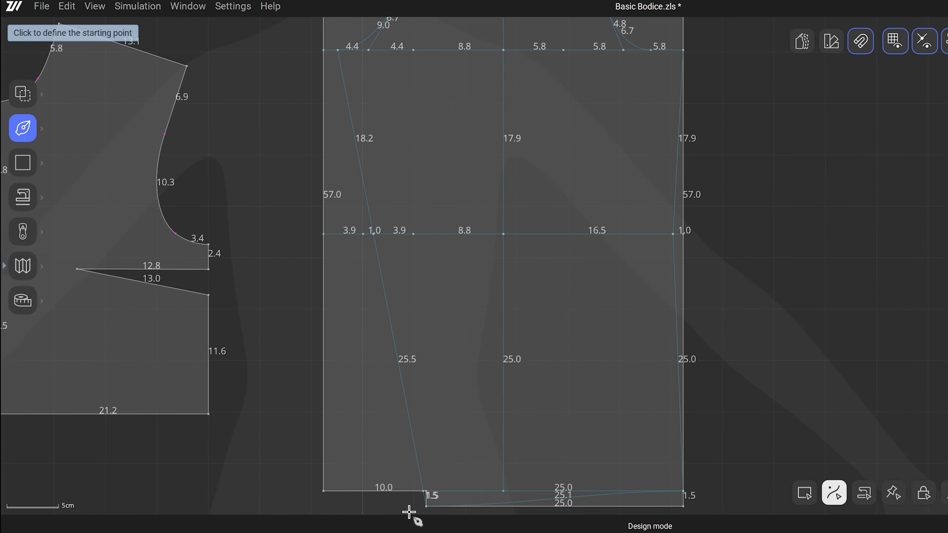
pyautogui.moveTo(414, 503); pyautogui.dragTo(432, 402, button='middle')
pyautogui.click(459, 413)
pyautogui.scroll(-3, 385, 288)
pyautogui.moveTo(335, 123); pyautogui.dragTo(446, 329, button='middle')
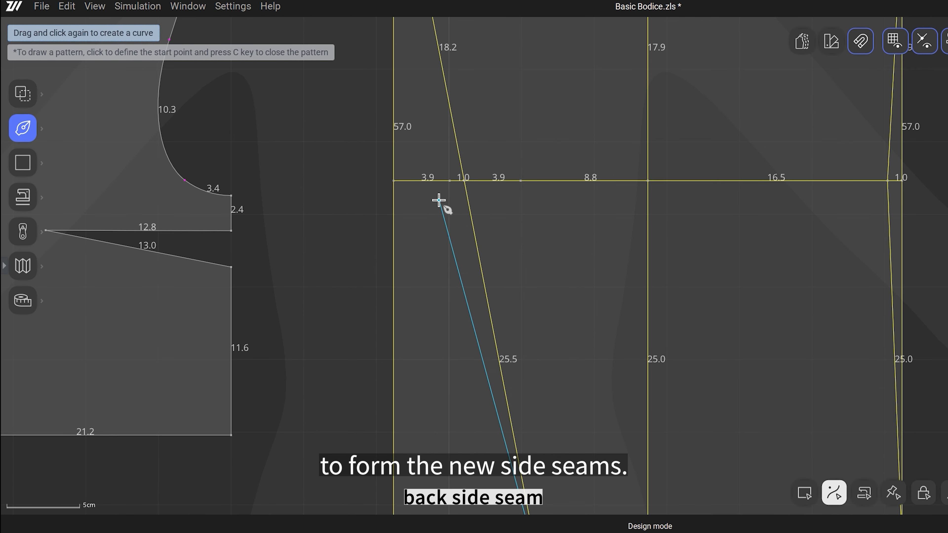
pyautogui.scroll(3, 436, 182)
pyautogui.click(460, 181)
pyautogui.moveTo(461, 203); pyautogui.dragTo(480, 445, button='middle')
pyautogui.scroll(-3, 470, 324)
pyautogui.moveTo(435, 156); pyautogui.dragTo(454, 243, button='middle')
pyautogui.scroll(2, 455, 202)
pyautogui.click(454, 159)
pyautogui.scroll(-5, 572, 292)
pyautogui.press('Escape')
pyautogui.click(497, 379)
# Divide the lower back side seam 0.8 cm below the elbow line
pyautogui.moveTo(654, 402); pyautogui.dragTo(514, 309, button='middle')
pyautogui.scroll(-1, 512, 318)
pyautogui.moveTo(487, 399); pyautogui.dragTo(466, 387, button='middle')
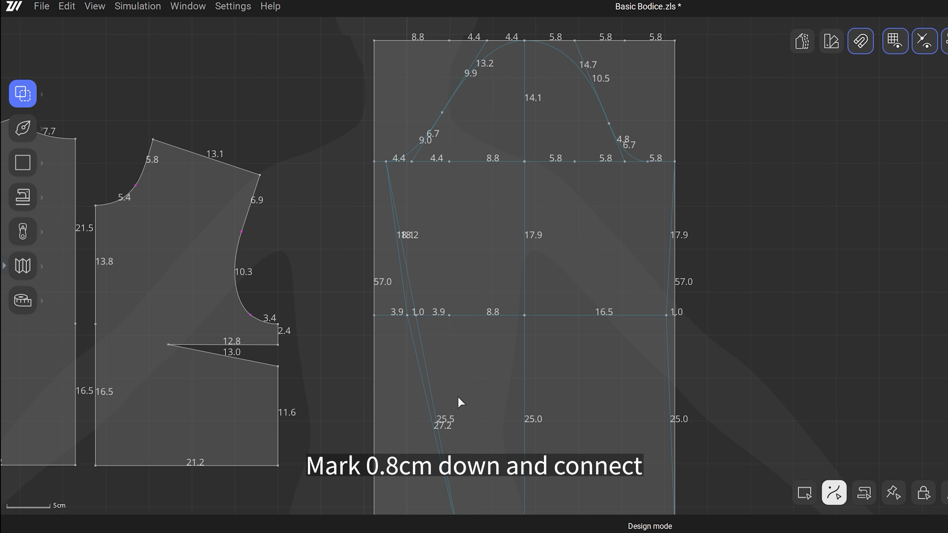
pyautogui.scroll(5, 410, 330)
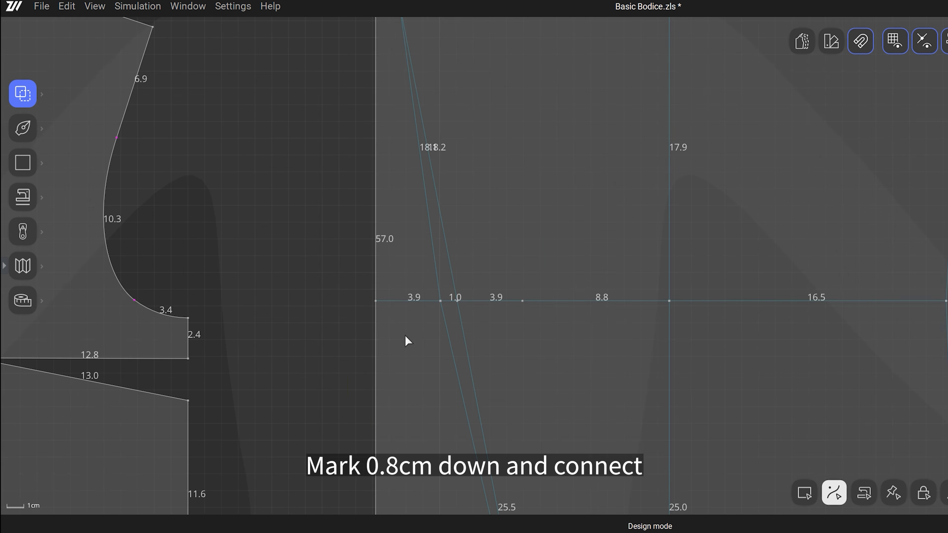
pyautogui.press('x')
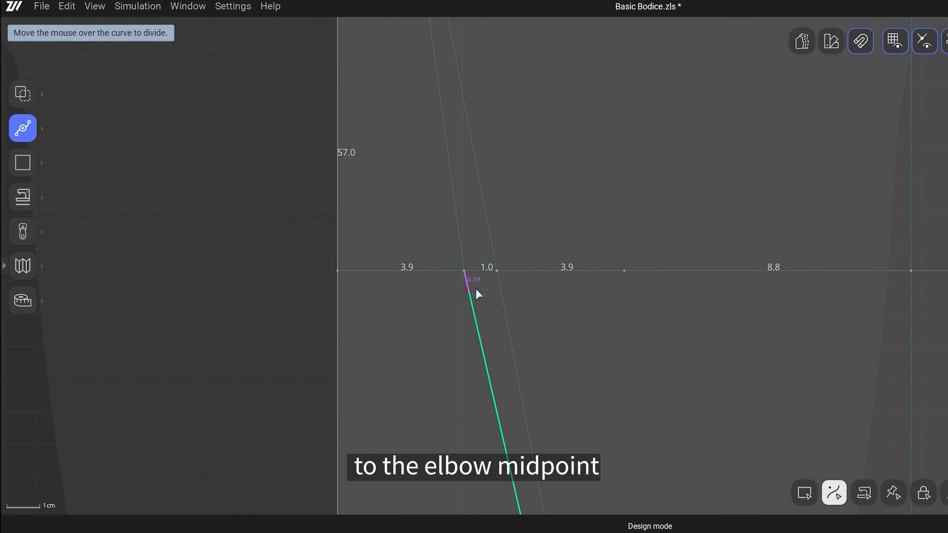
pyautogui.click(473, 308)
pyautogui.click(670, 265)
pyautogui.moveTo(670, 265); pyautogui.dragTo(639, 268)
pyautogui.write('0.8')
pyautogui.press('Return')
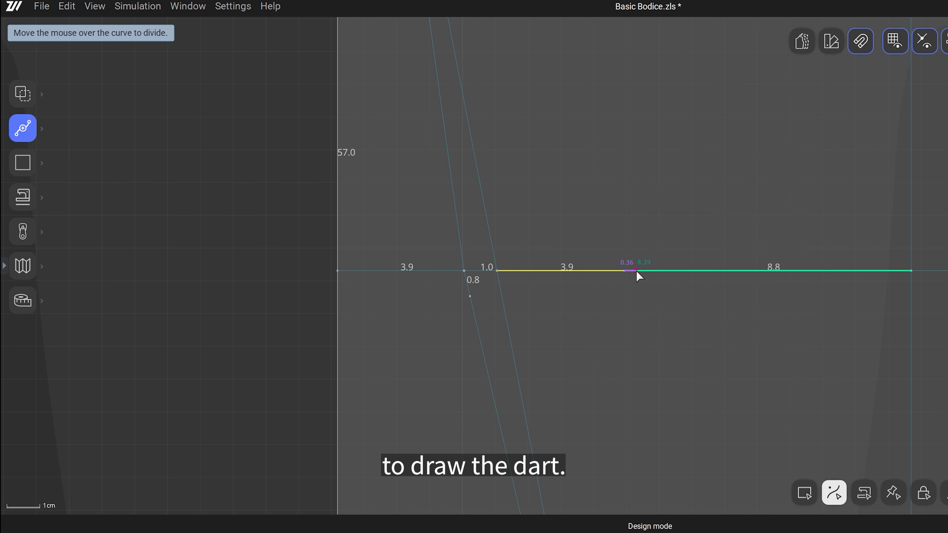
# Draw the elbow dart leg from the 0.8 cm mark on the back seam to the midpoint of the back elbow line
pyautogui.press('h')
pyautogui.click(471, 296)
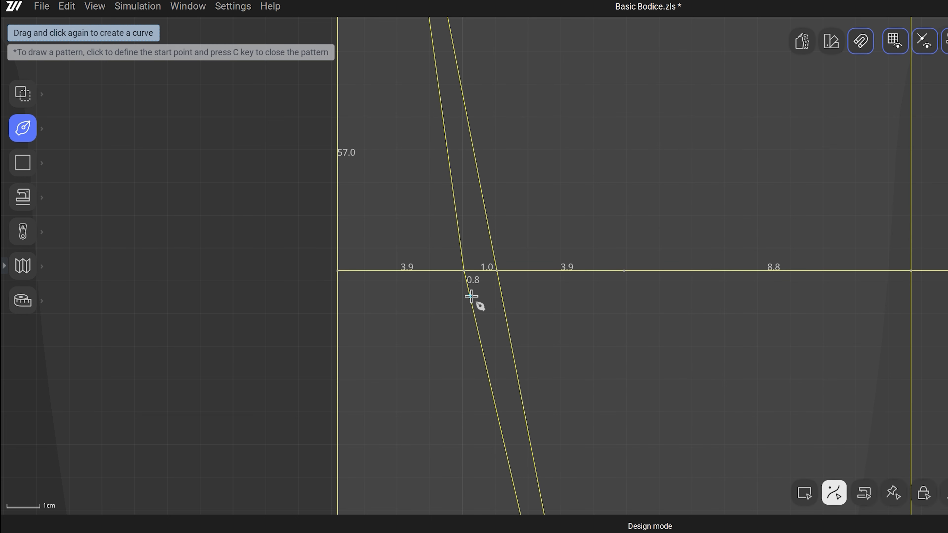
pyautogui.click(624, 269)
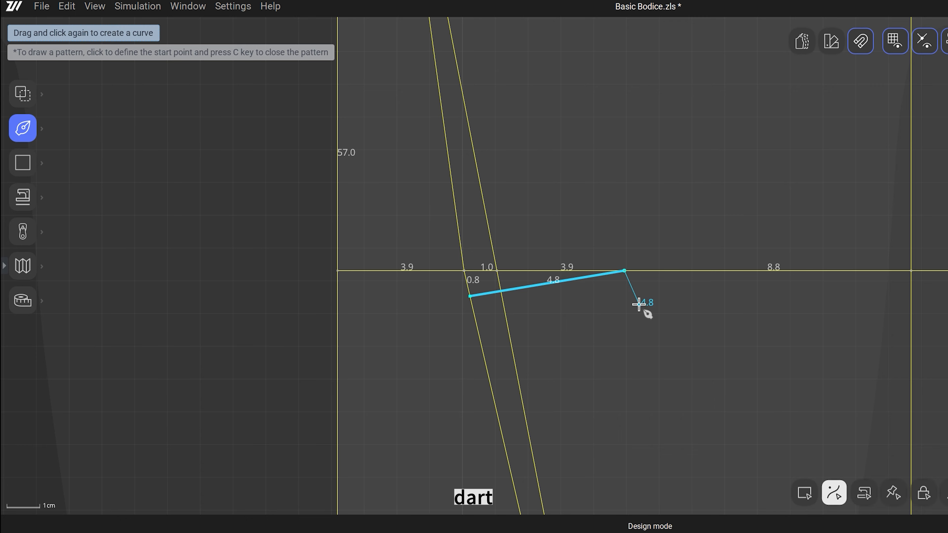
pyautogui.press('a')
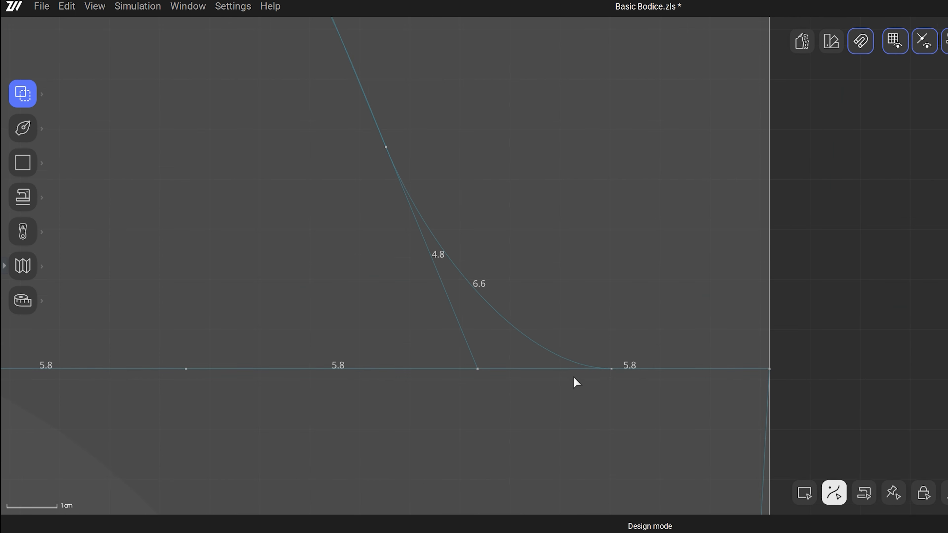
# Divide the sleeve's biceps line where the front armhole curve meets it
pyautogui.scroll(2, 581, 385)
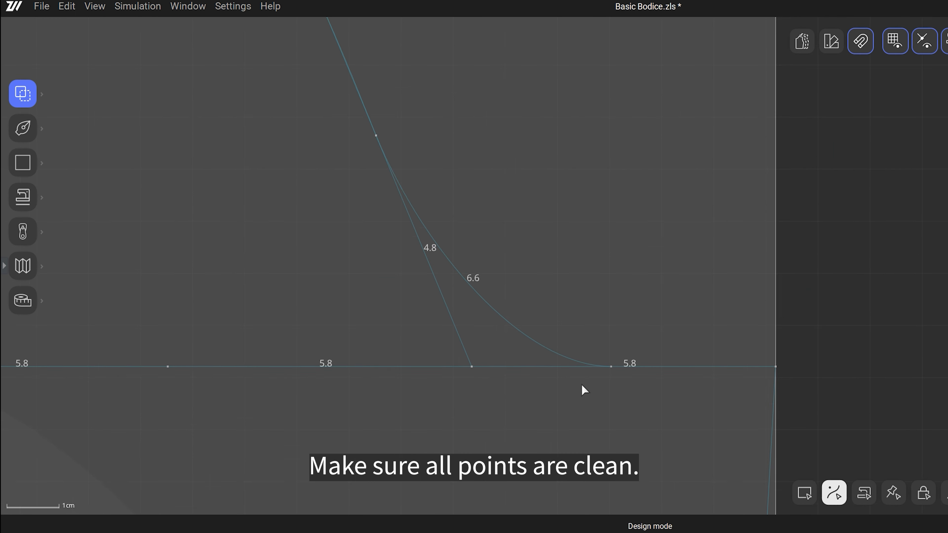
pyautogui.press('x')
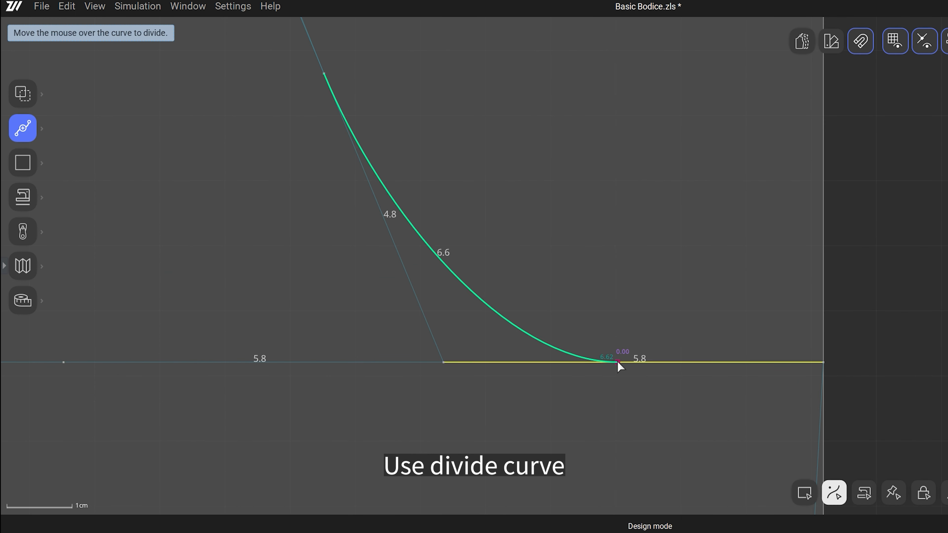
pyautogui.click(618, 366)
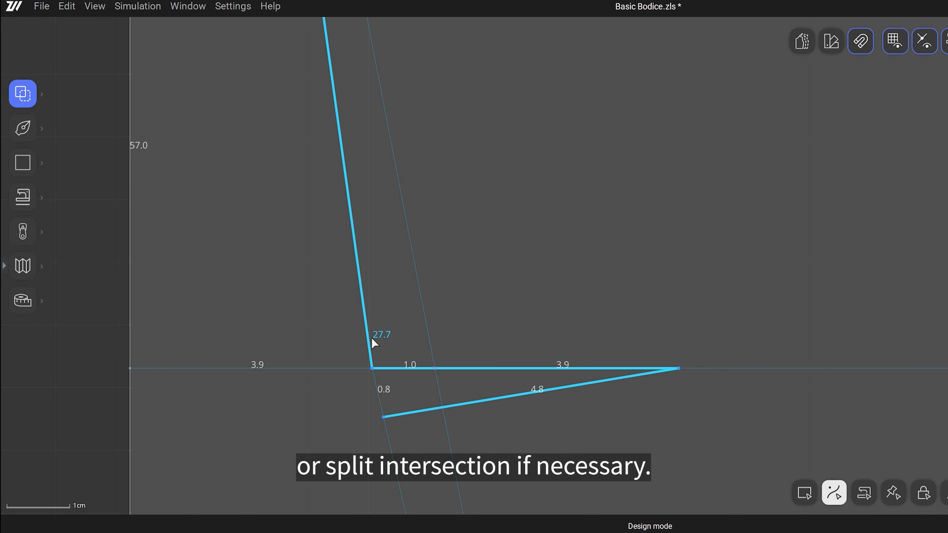
# Select the full sleeve outline, including the cap, side seams, elbow dart legs and curved hem, and make a surface with those curves
pyautogui.scroll(-8, 372, 338)
pyautogui.moveTo(372, 338); pyautogui.dragTo(529, 290, button='middle')
pyautogui.scroll(5, 503, 229)
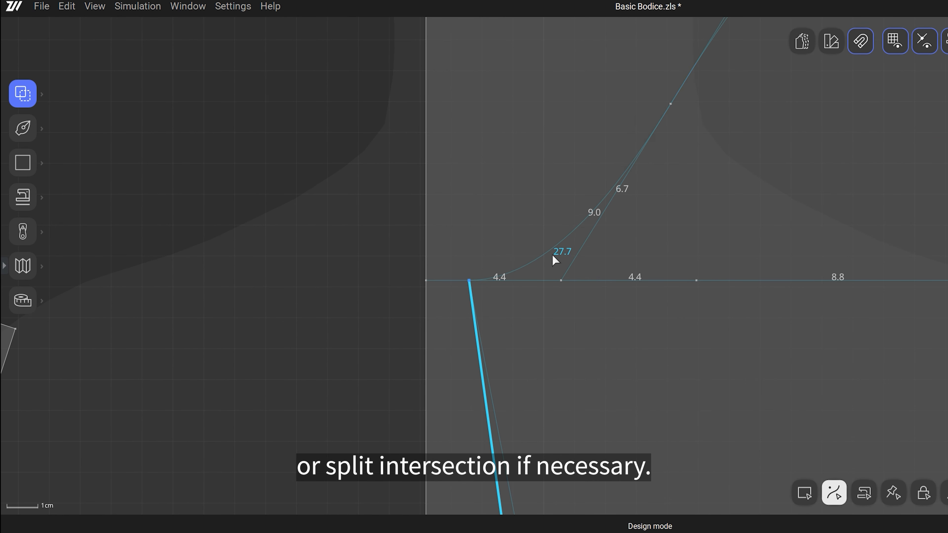
pyautogui.keyDown('shift'); pyautogui.click(552, 255); pyautogui.keyUp('shift')
pyautogui.scroll(-3, 553, 255)
pyautogui.moveTo(552, 255); pyautogui.dragTo(411, 402, button='middle')
pyautogui.keyDown('shift'); pyautogui.click(557, 209); pyautogui.keyUp('shift')
pyautogui.keyDown('shift'); pyautogui.click(729, 193); pyautogui.keyUp('shift')
pyautogui.scroll(3, 880, 378)
pyautogui.moveTo(881, 379); pyautogui.dragTo(754, 199, button='middle')
pyautogui.keyDown('shift'); pyautogui.click(737, 240); pyautogui.keyUp('shift')
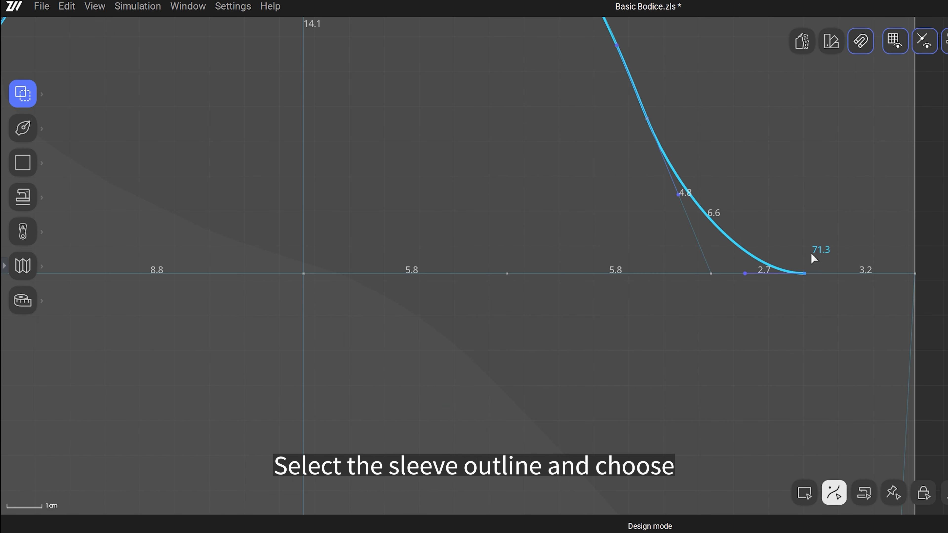
pyautogui.keyDown('shift'); pyautogui.click(832, 273); pyautogui.keyUp('shift')
pyautogui.scroll(-2, 832, 275)
pyautogui.keyDown('shift'); pyautogui.click(783, 360); pyautogui.keyUp('shift')
pyautogui.scroll(-4, 756, 402)
pyautogui.moveTo(696, 428); pyautogui.dragTo(612, 247, button='middle')
pyautogui.keyDown('shift'); pyautogui.moveTo(671, 328); pyautogui.dragTo(689, 362); pyautogui.keyUp('shift')
pyautogui.moveTo(689, 374); pyautogui.dragTo(698, 67, button='middle')
pyautogui.scroll(-1, 620, 276)
pyautogui.keyDown('shift'); pyautogui.click(541, 270); pyautogui.keyUp('shift')
pyautogui.keyDown('shift'); pyautogui.click(411, 242); pyautogui.keyUp('shift')
pyautogui.scroll(-3, 411, 241)
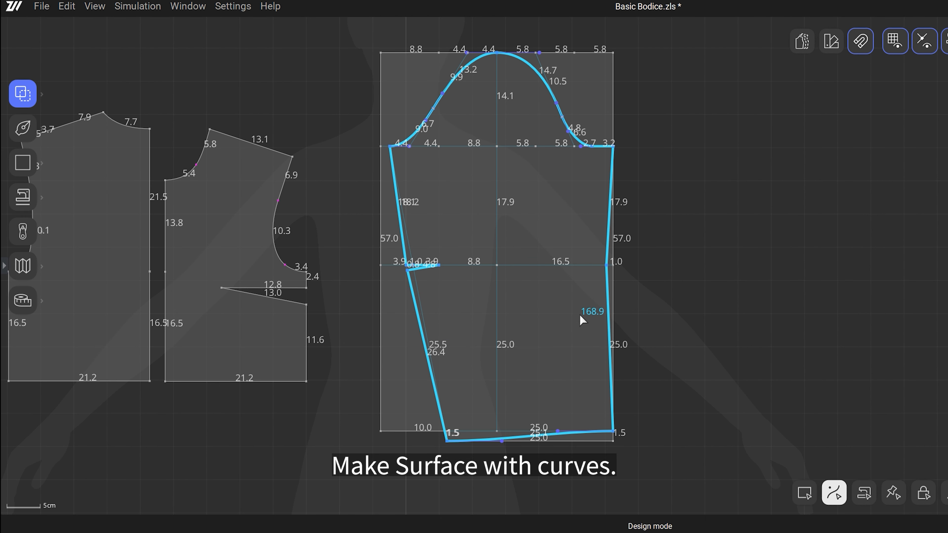
pyautogui.rightClick(606, 282)
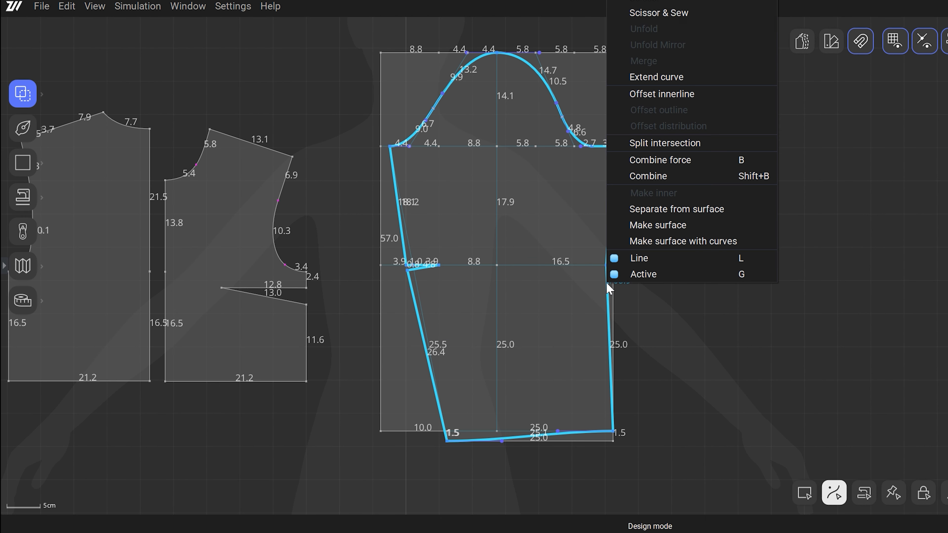
pyautogui.click(664, 243)
# Move the new sleeve surface and the construction draft apart so they lie side by side
pyautogui.moveTo(564, 222); pyautogui.dragTo(828, 220)
pyautogui.moveTo(853, 307); pyautogui.dragTo(893, 320)
pyautogui.click(278, 449)
# Turn the elbow point on the sleeve's front side seam into a smooth curve point
pyautogui.scroll(3, 375, 315)
pyautogui.moveTo(786, 267); pyautogui.dragTo(653, 325, button='middle')
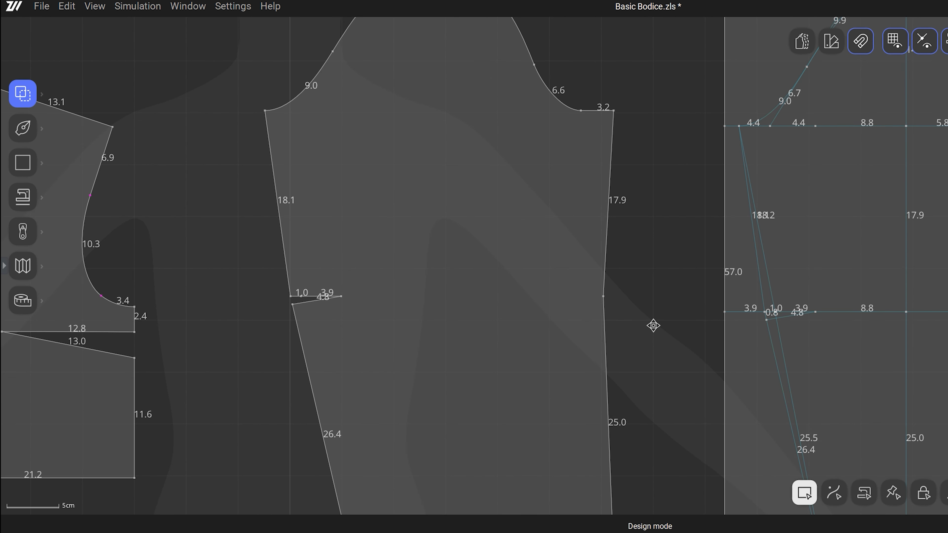
pyautogui.press('2')
pyautogui.click(604, 297)
pyautogui.scroll(-3, 634, 306)
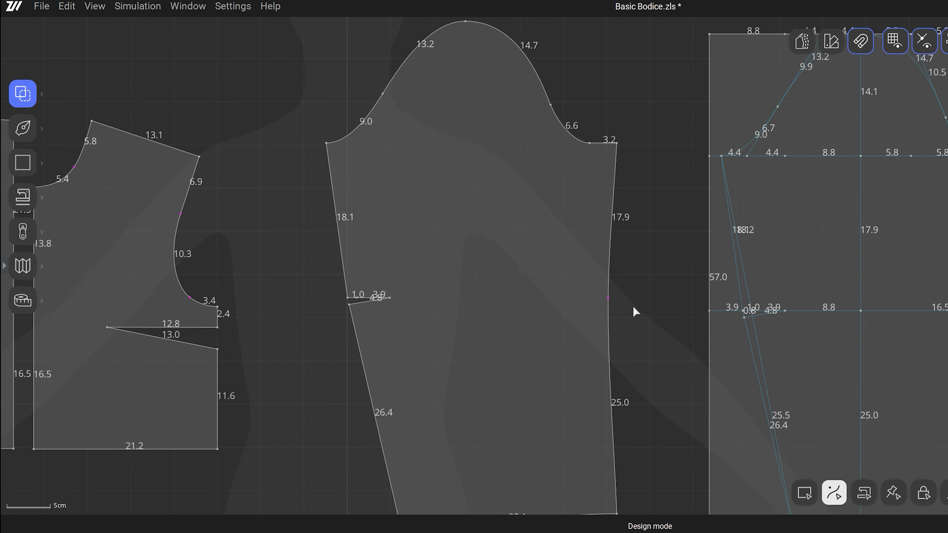
# Refine the front underarm curve's handle and smooth the point joining it to the straight 3.2 cm underarm segment
pyautogui.scroll(5, 572, 186)
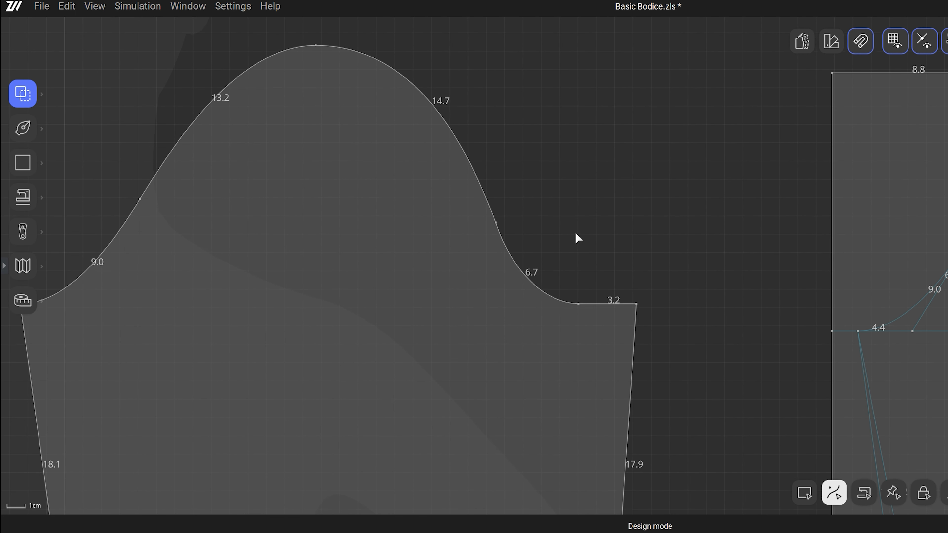
pyautogui.scroll(3, 545, 321)
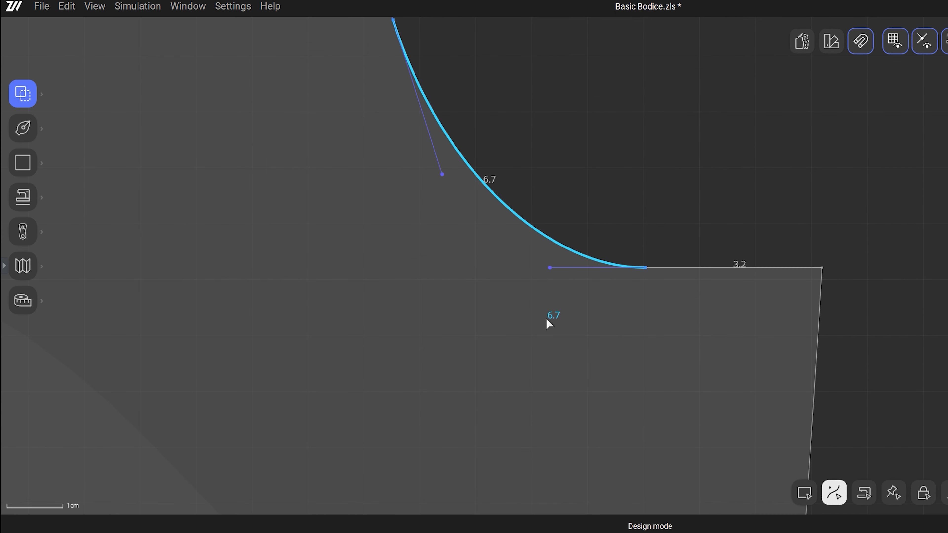
pyautogui.moveTo(549, 264); pyautogui.dragTo(551, 261)
pyautogui.scroll(-3, 712, 247)
pyautogui.rightClick(692, 220)
pyautogui.click(728, 242)
pyautogui.scroll(-1, 806, 310)
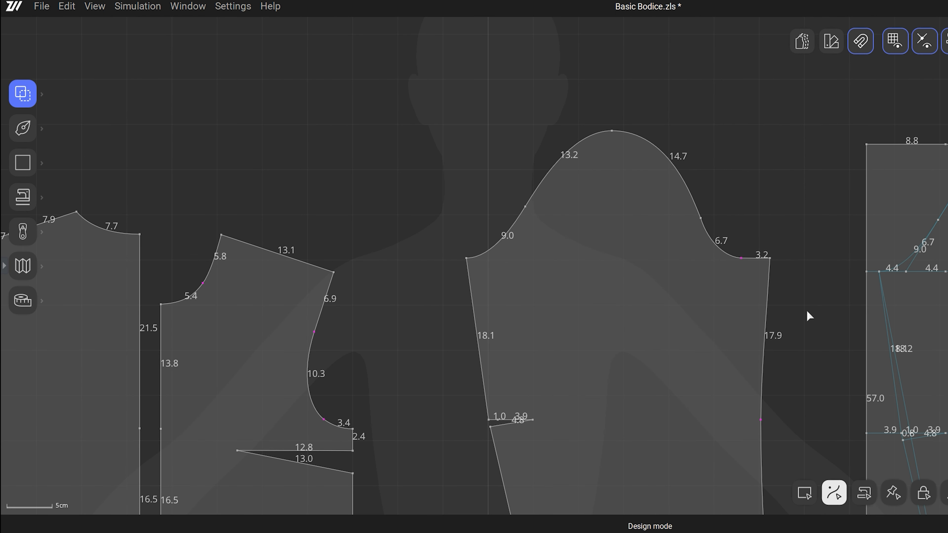
# Delete the sleeve's construction draft and keep the finished sleeve piece
pyautogui.scroll(-2, 807, 311)
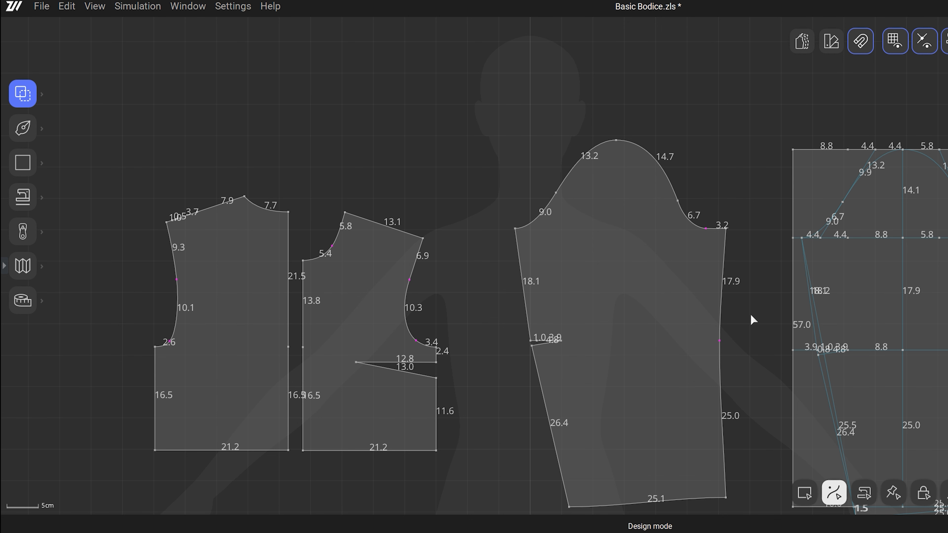
pyautogui.scroll(-1, 750, 314)
pyautogui.moveTo(750, 328); pyautogui.dragTo(686, 308, button='middle')
pyautogui.press('a')
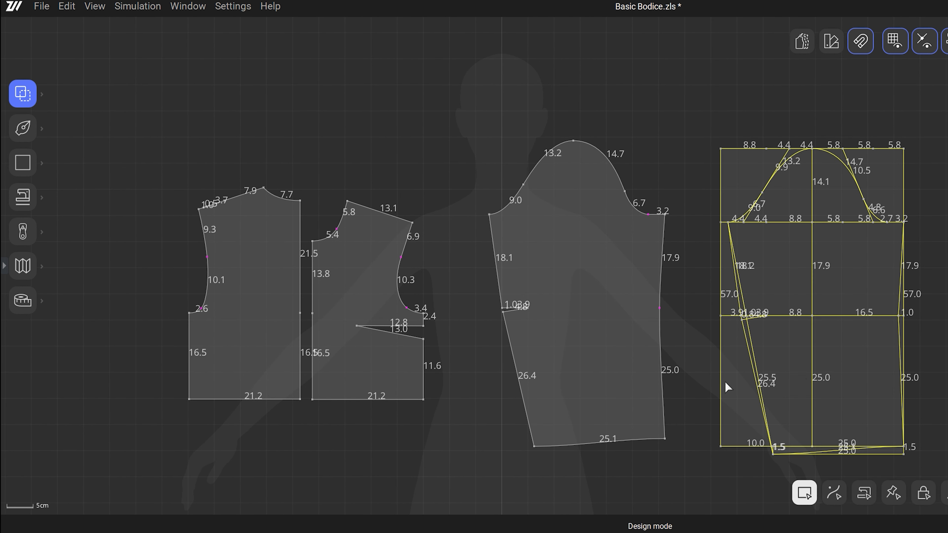
pyautogui.press('Delete')
# Arrange the back, front and sleeve pieces next to each other, with the bodice pieces meeting around the avatar silhouette's centre line
pyautogui.scroll(-1, 797, 370)
pyautogui.moveTo(760, 376); pyautogui.dragTo(742, 370, button='middle')
pyautogui.moveTo(599, 361); pyautogui.dragTo(675, 359)
pyautogui.moveTo(212, 281); pyautogui.dragTo(485, 392)
pyautogui.moveTo(426, 379); pyautogui.dragTo(584, 362)
pyautogui.moveTo(713, 382); pyautogui.dragTo(755, 380)
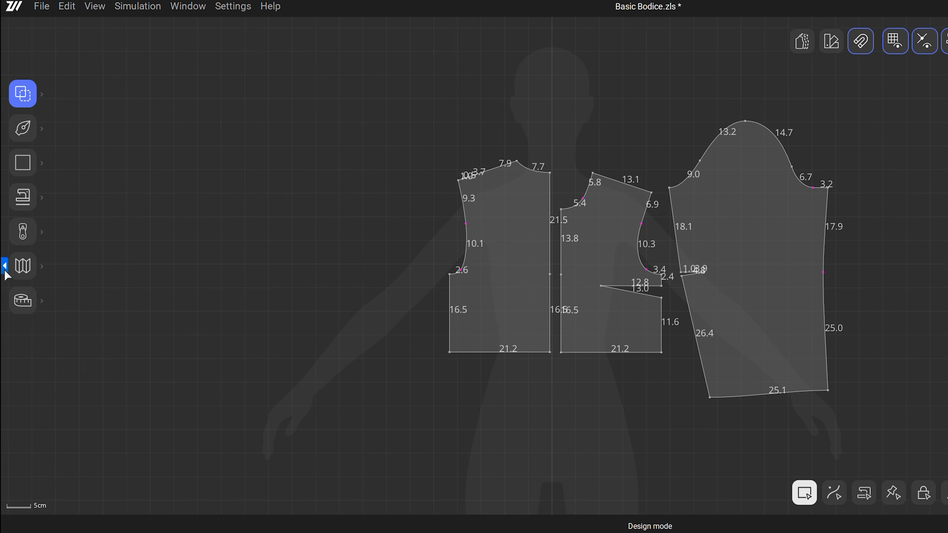
# Open the 3D view and locate the front bodice piece in 3D at the avatar's front
pyautogui.click(5, 272)
pyautogui.moveTo(817, 410); pyautogui.dragTo(735, 389, button='middle')
pyautogui.scroll(-3, 749, 419)
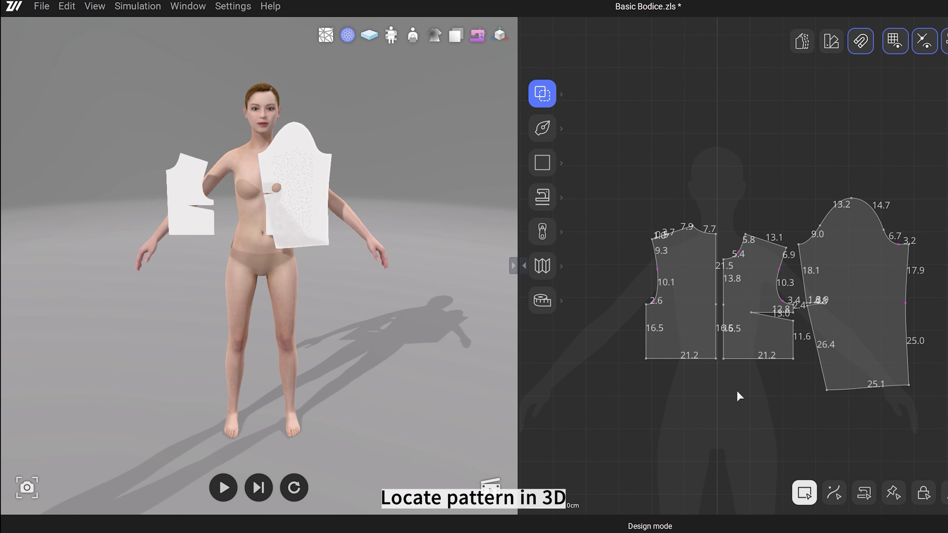
pyautogui.click(749, 337)
pyautogui.rightClick(750, 336)
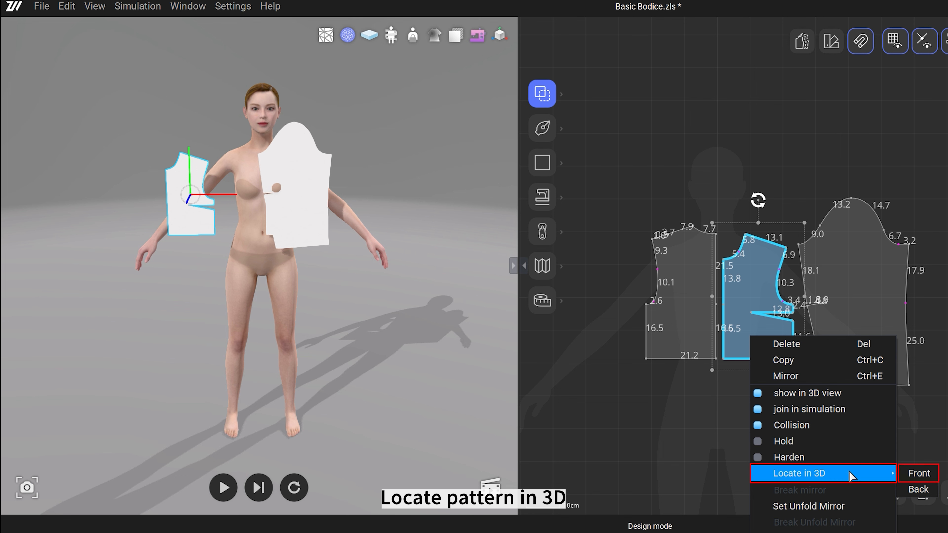
pyautogui.click(905, 472)
# Locate the back bodice piece in 3D at the avatar's back
pyautogui.click(678, 307)
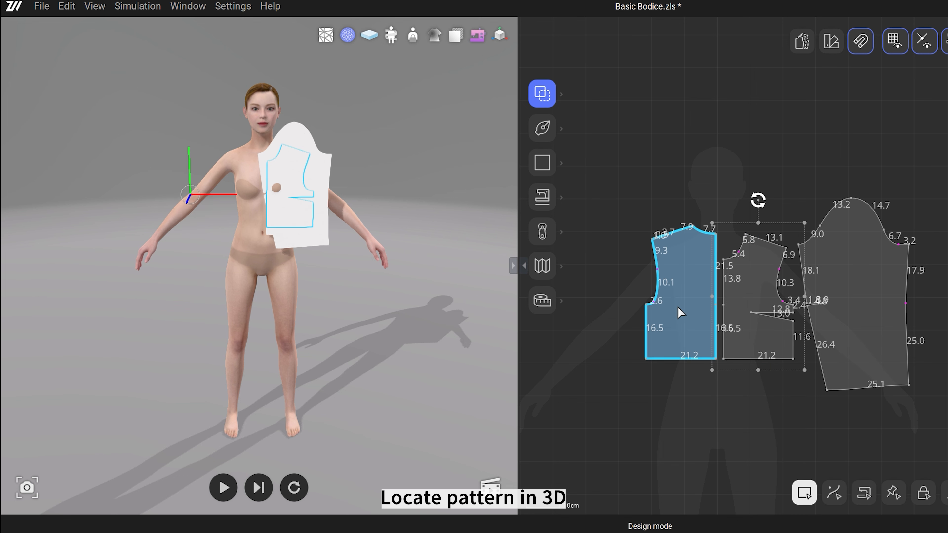
pyautogui.rightClick(678, 307)
pyautogui.moveTo(784, 444)
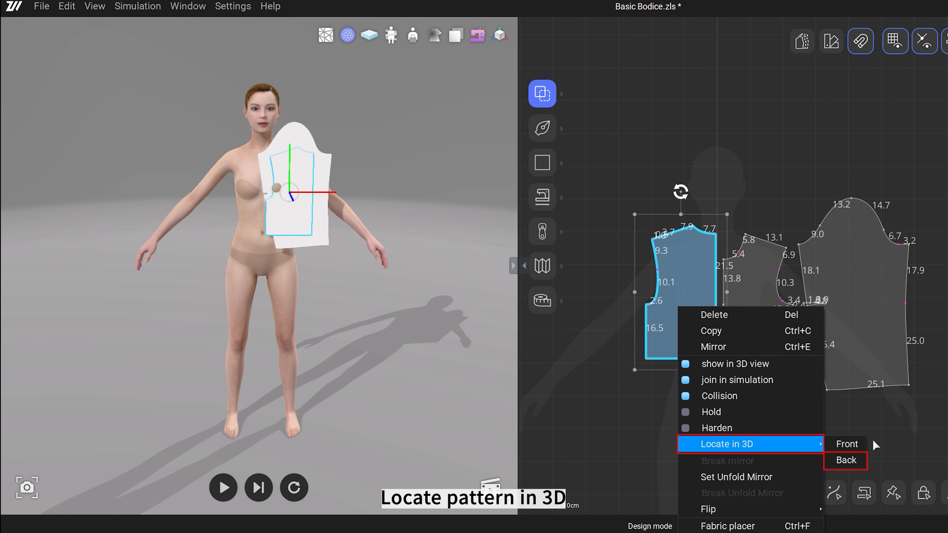
pyautogui.click(841, 465)
# Shift the back bodice piece across the avatar's back to cover its left half
pyautogui.moveTo(63, 367); pyautogui.dragTo(428, 368, button='right')
pyautogui.scroll(2, 259, 190)
pyautogui.scroll(2, 259, 190)
pyautogui.moveTo(341, 255); pyautogui.dragTo(356, 344, button='middle')
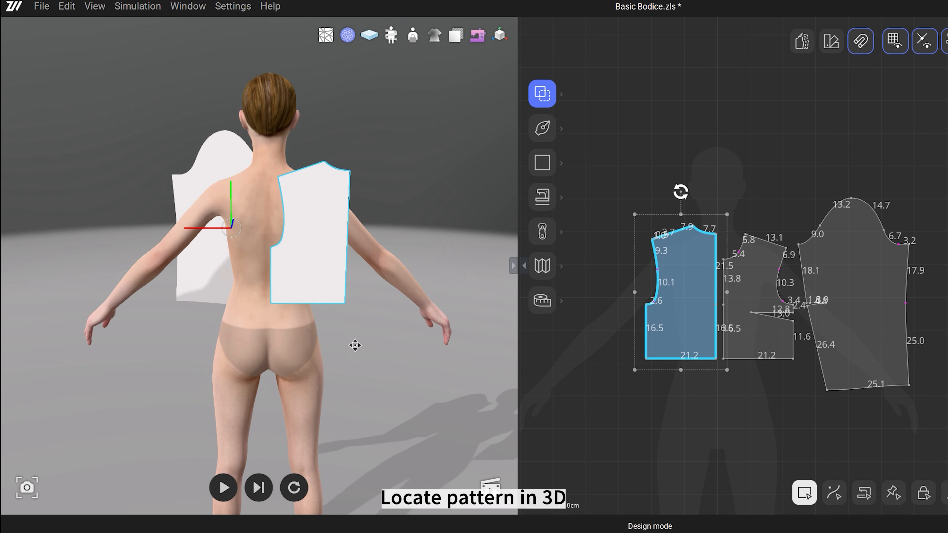
pyautogui.click(328, 263)
pyautogui.moveTo(302, 263); pyautogui.dragTo(229, 282)
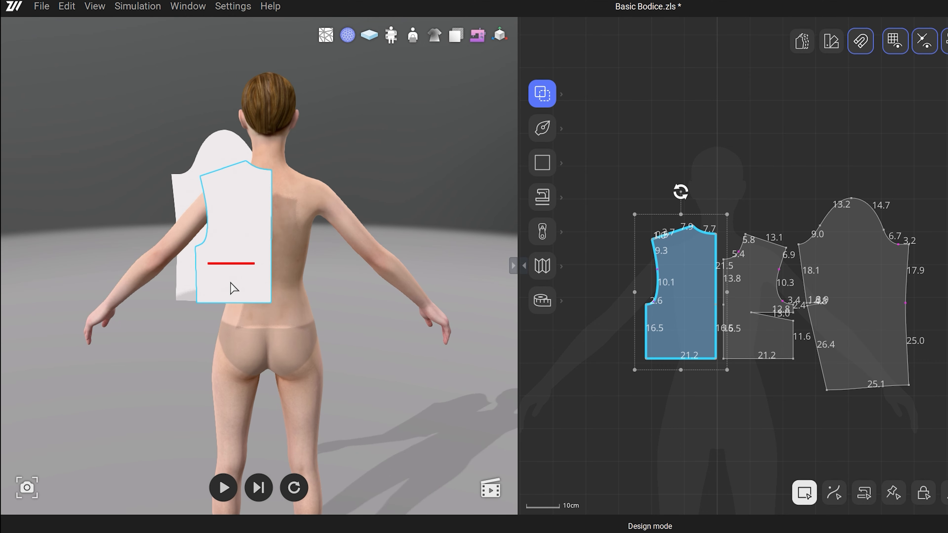
pyautogui.click(53, 253)
pyautogui.moveTo(53, 253); pyautogui.dragTo(416, 248, button='right')
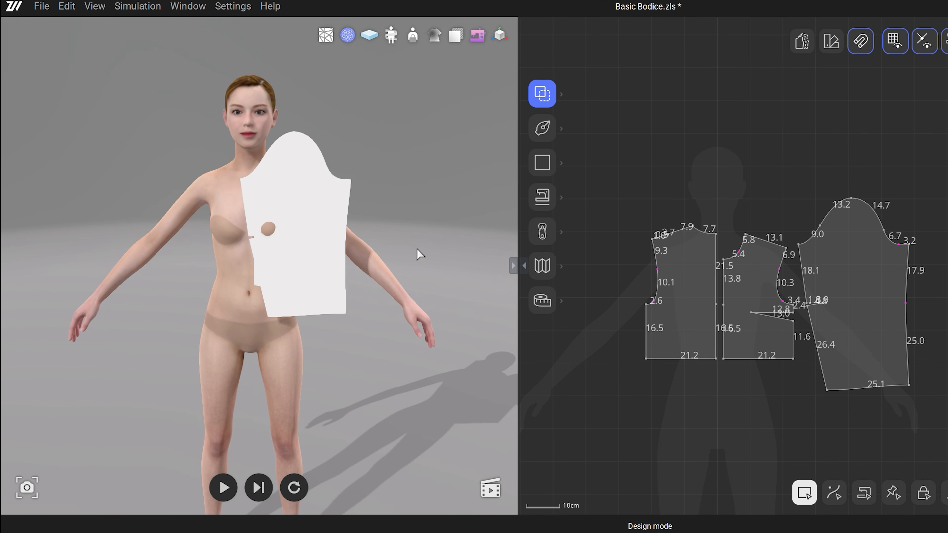
# Flip the sleeve piece horizontally
pyautogui.click(854, 274)
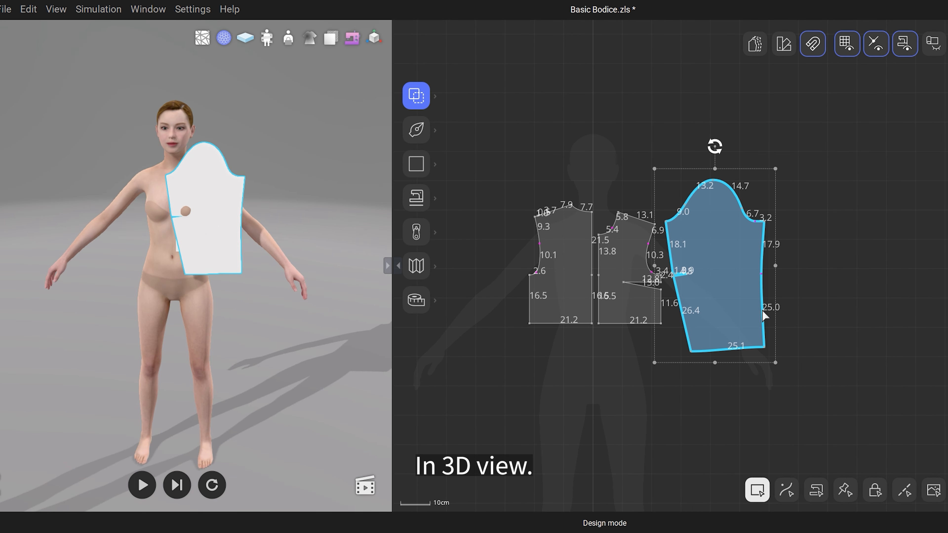
pyautogui.click(747, 403)
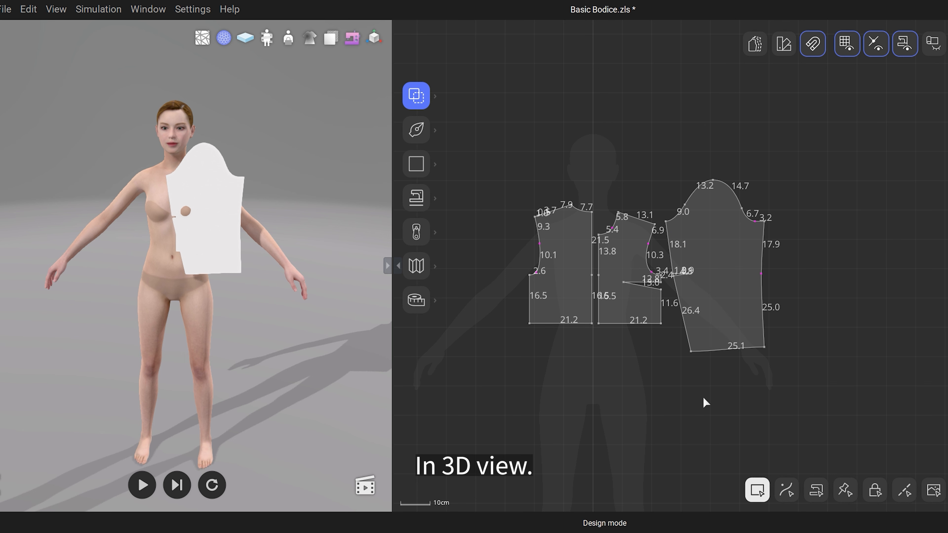
pyautogui.rightClick(725, 269)
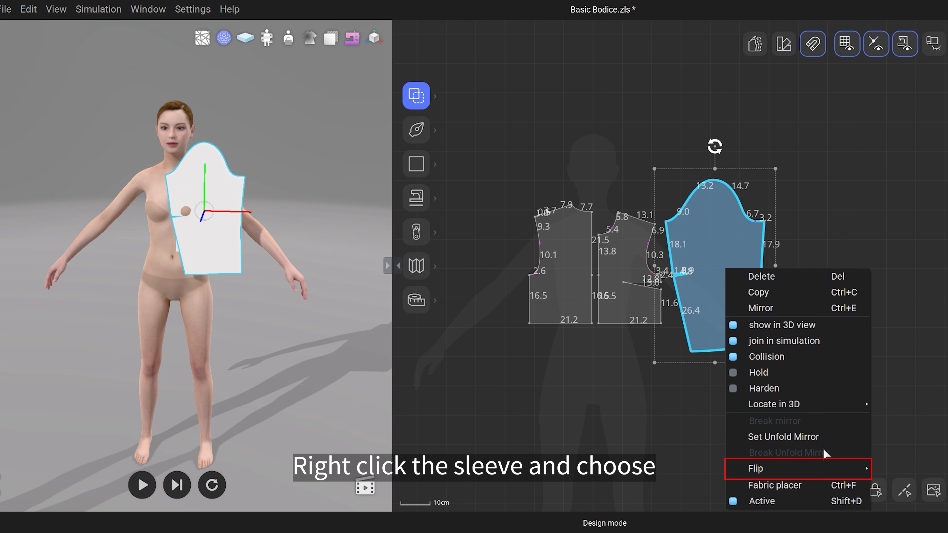
pyautogui.moveTo(824, 467)
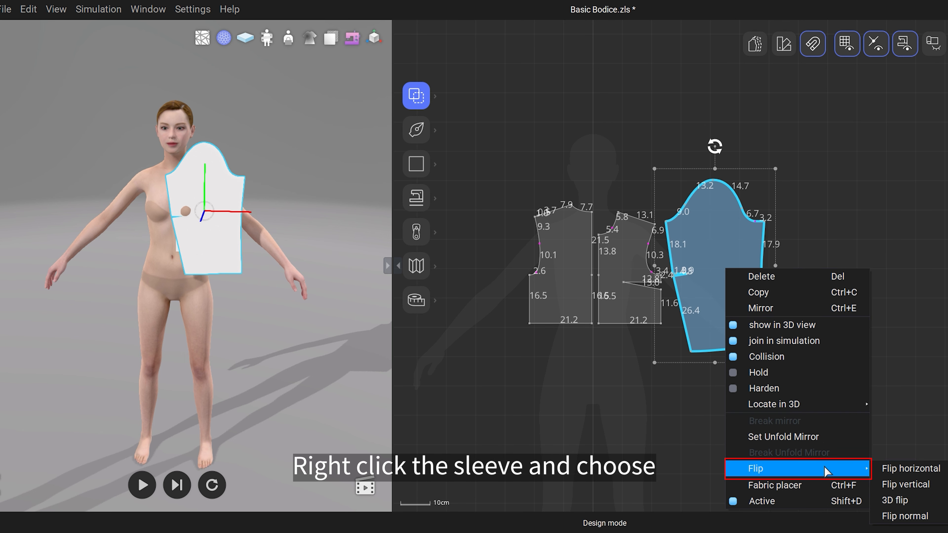
pyautogui.click(896, 469)
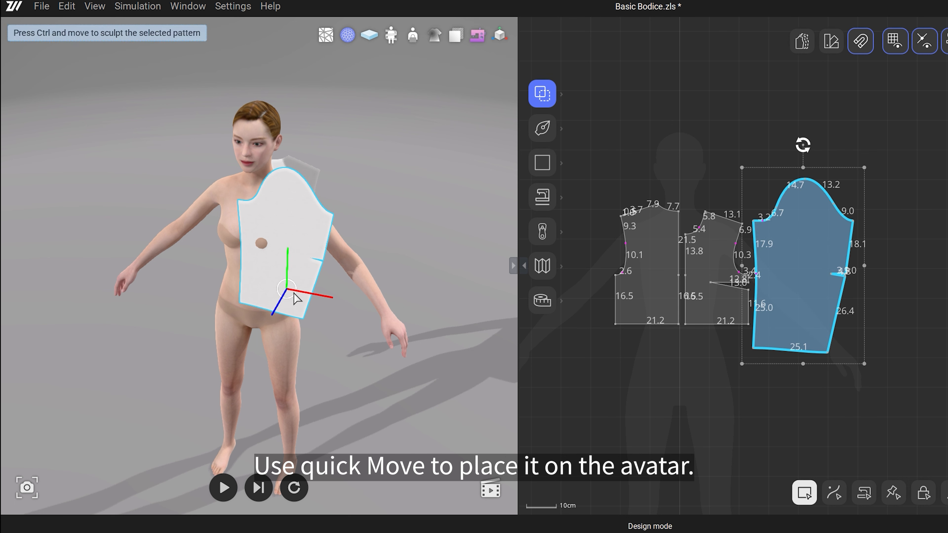
# Place the sleeve along the avatar's left arm with Quick move, matching two pattern points to two points on the arm
pyautogui.press('2')
pyautogui.rightClick(326, 211)
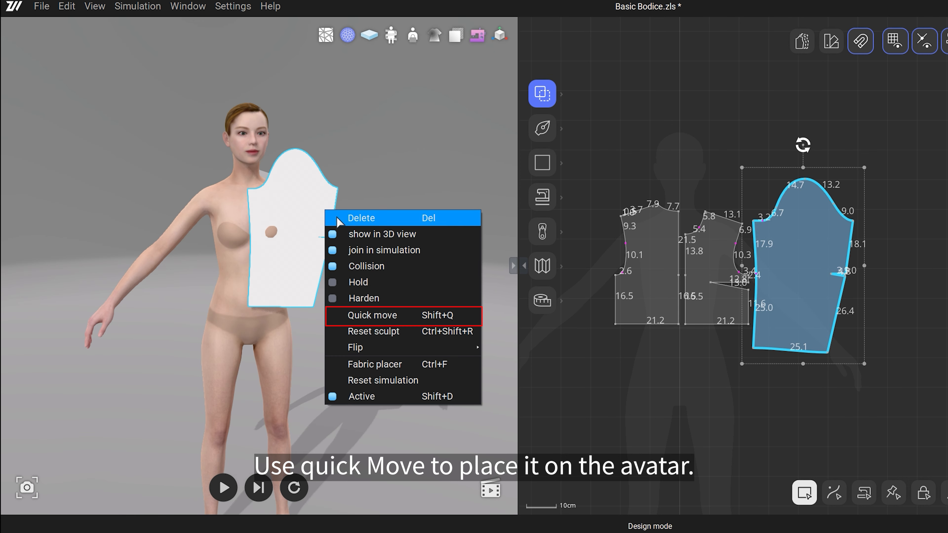
pyautogui.click(402, 315)
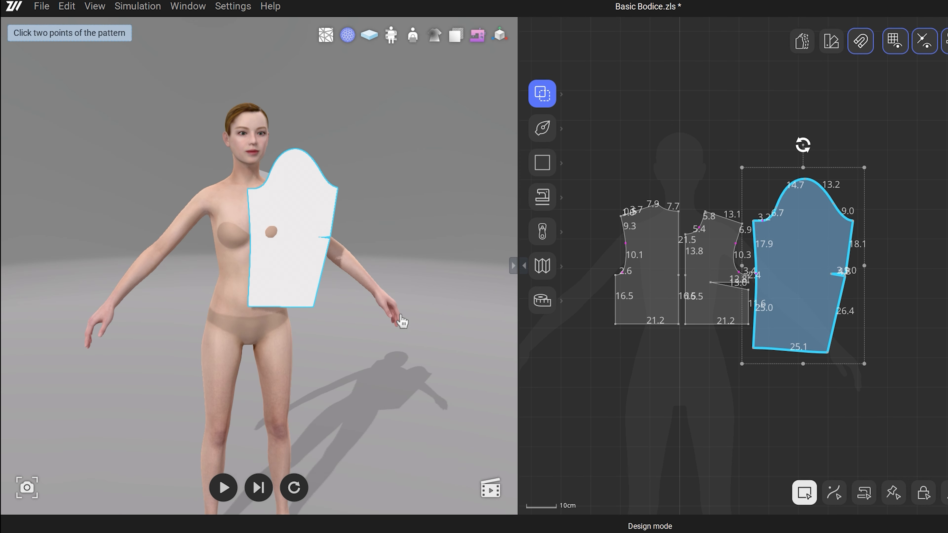
pyautogui.click(293, 285)
pyautogui.moveTo(337, 345); pyautogui.dragTo(161, 415, button='right')
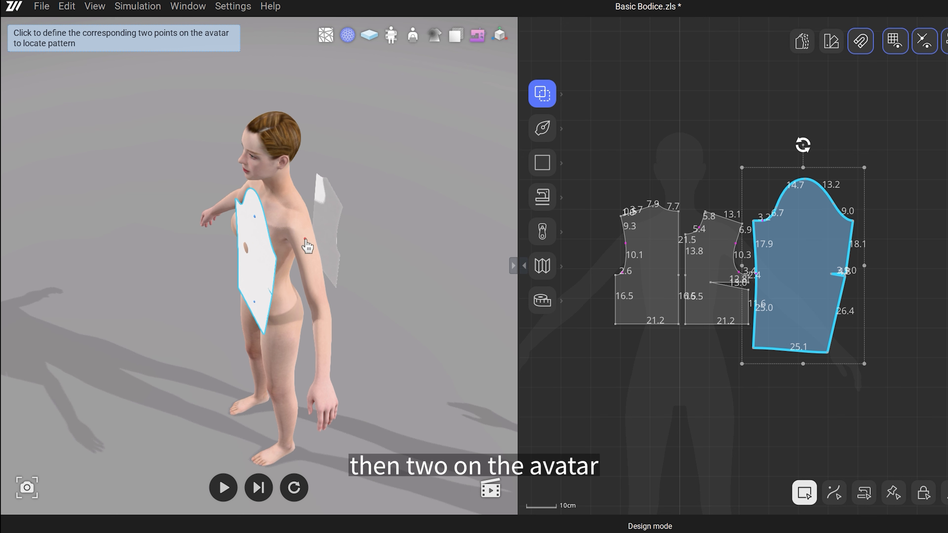
pyautogui.click(327, 345)
pyautogui.press('2')
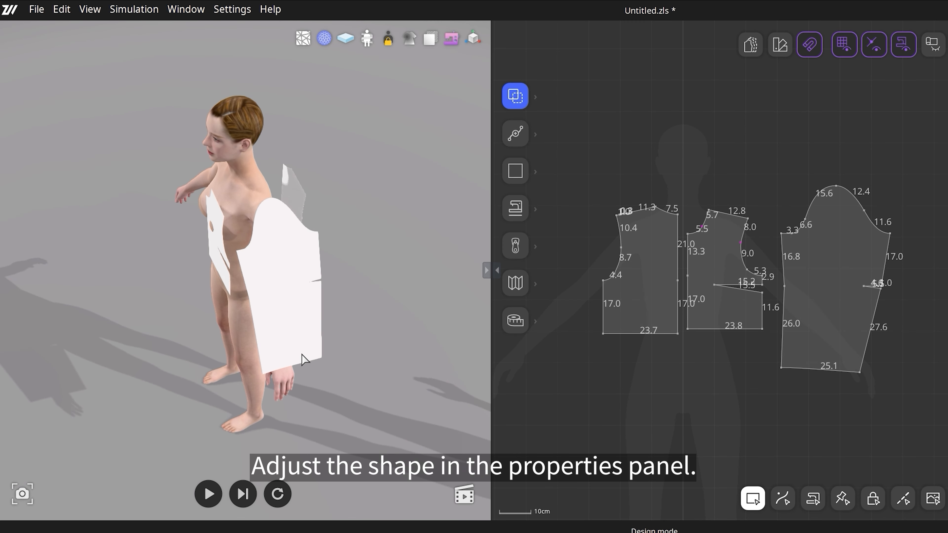
# Bend the sleeve around the arm by lowering its X axis and spiral deform parameters below zero
pyautogui.click(293, 326)
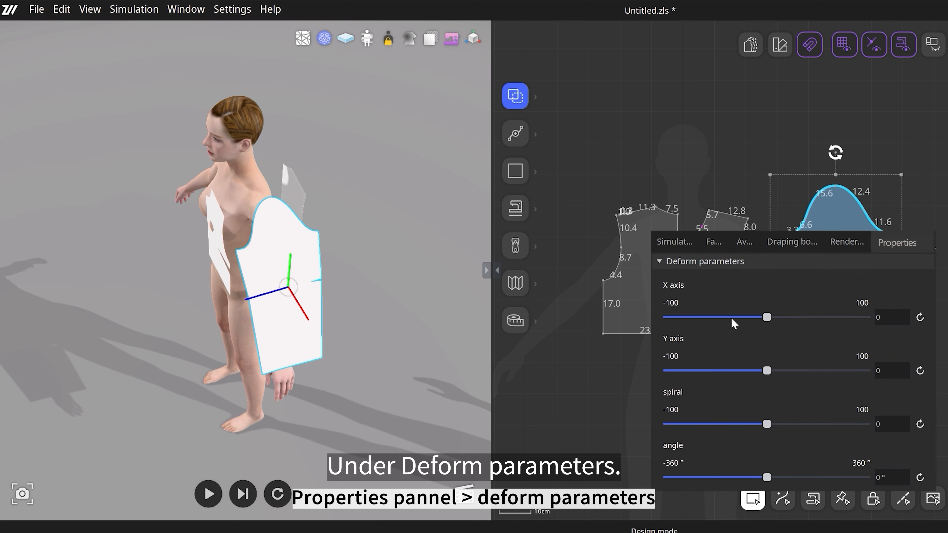
pyautogui.click(733, 317)
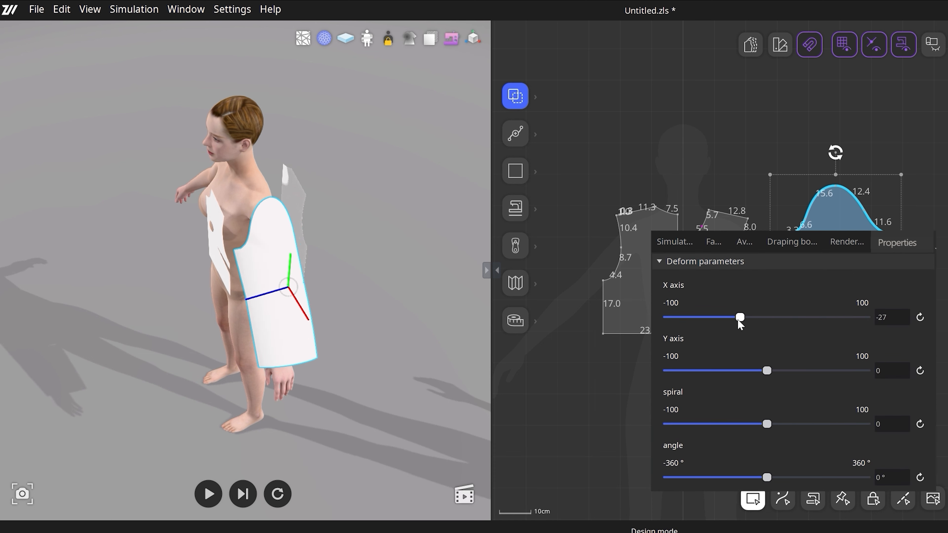
pyautogui.moveTo(735, 321); pyautogui.dragTo(722, 323)
pyautogui.moveTo(766, 425); pyautogui.dragTo(691, 430)
# Adjust the curved sleeve's placement with the 3D gizmo so it wraps around the avatar's left arm
pyautogui.moveTo(317, 388); pyautogui.dragTo(245, 407, button='right')
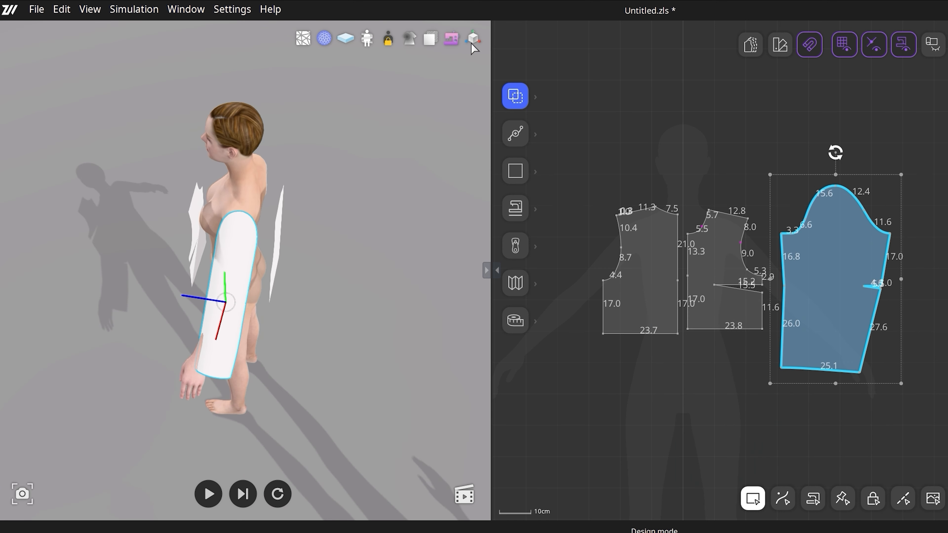
pyautogui.click(473, 40)
pyautogui.moveTo(271, 303); pyautogui.dragTo(274, 315)
pyautogui.moveTo(197, 295); pyautogui.dragTo(188, 296)
pyautogui.moveTo(216, 342); pyautogui.dragTo(359, 299, button='right')
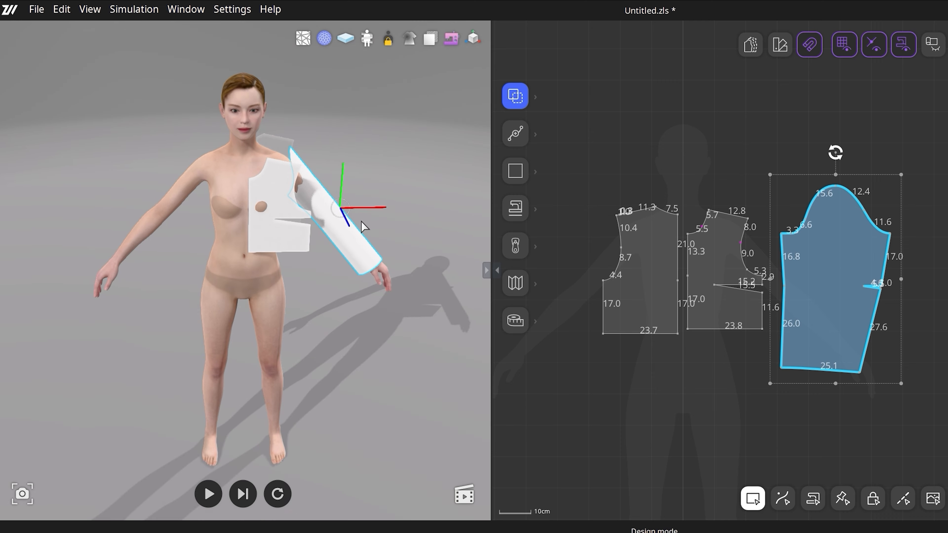
pyautogui.moveTo(360, 200); pyautogui.dragTo(190, 373, button='right')
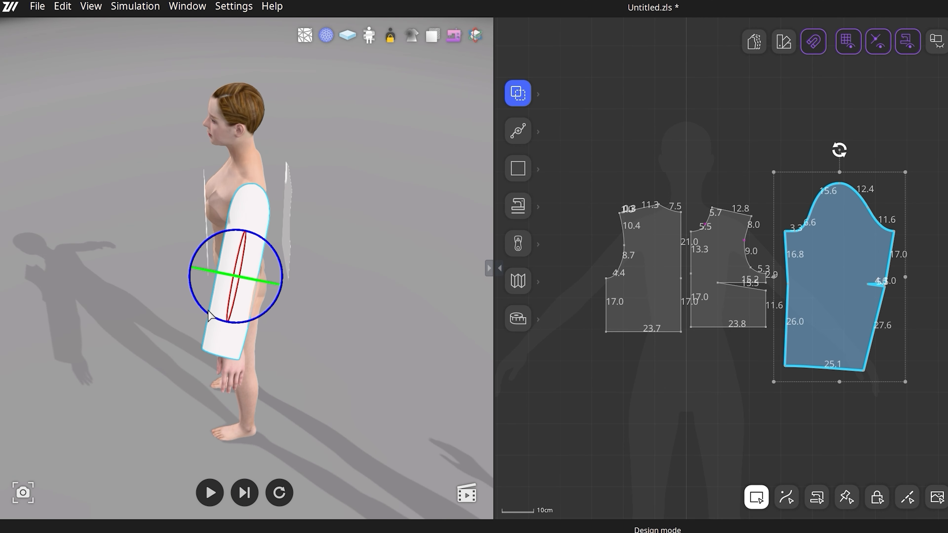
pyautogui.moveTo(210, 316); pyautogui.dragTo(290, 338, button='right')
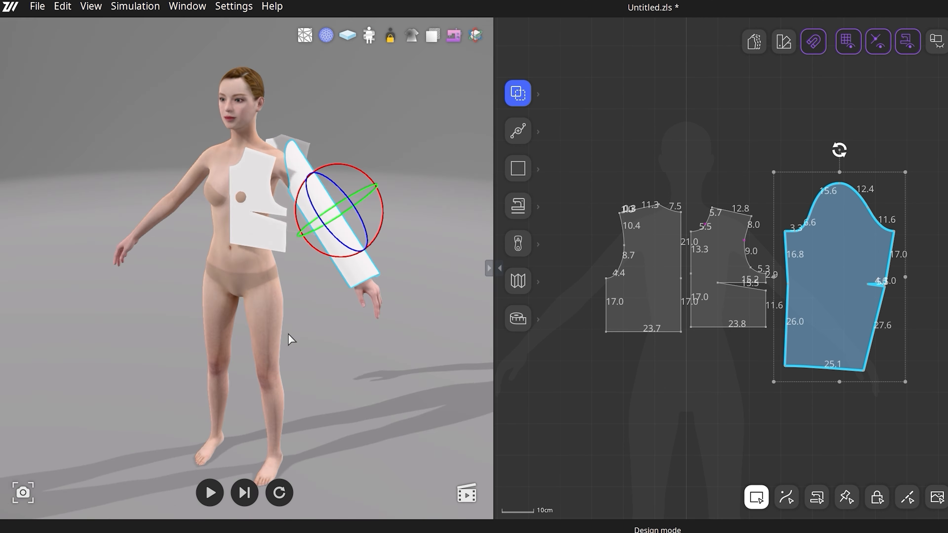
pyautogui.click(328, 360)
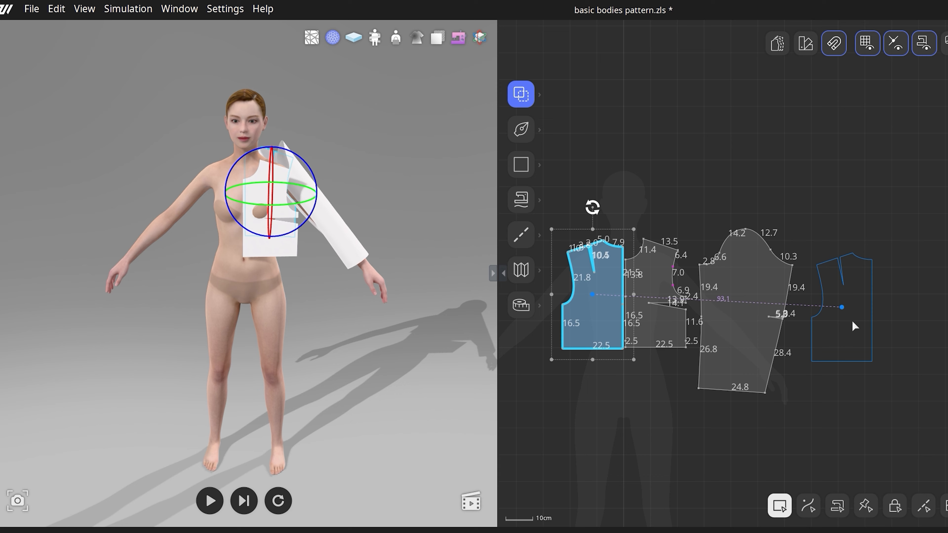
# Place the back bodice piece on the far side of the sleeve in the 2D pattern layout
pyautogui.click(734, 447)
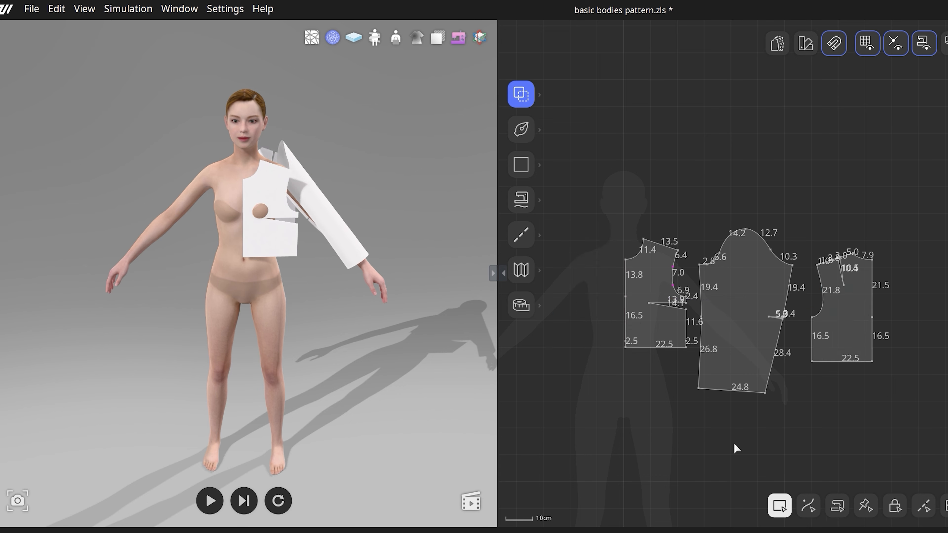
pyautogui.scroll(3, 797, 405)
pyautogui.moveTo(897, 289); pyautogui.dragTo(896, 264)
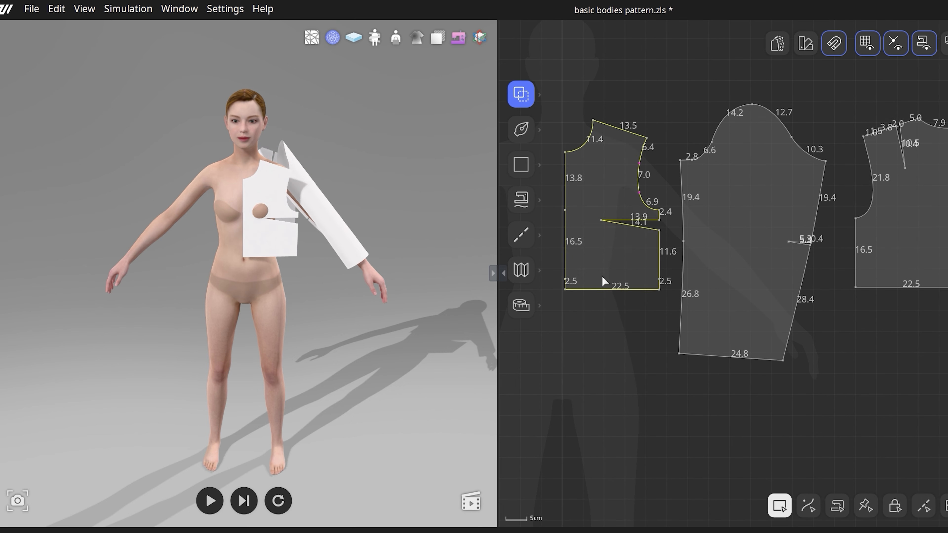
# Sew the two legs of the front bodice's side dart together, and likewise the two legs of the sleeve's elbow dart
pyautogui.click(522, 200)
pyautogui.click(555, 200)
pyautogui.click(657, 220)
pyautogui.click(653, 229)
pyautogui.scroll(5, 769, 259)
pyautogui.click(861, 224)
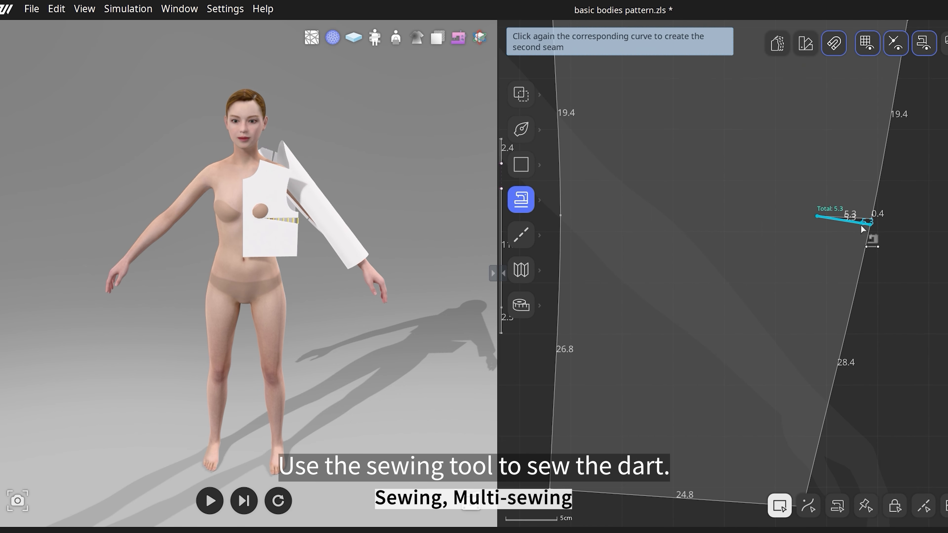
pyautogui.click(863, 220)
pyautogui.press('Escape')
# Sew the two legs of the back bodice's shoulder dart together
pyautogui.scroll(-1, 889, 293)
pyautogui.scroll(-5, 889, 292)
pyautogui.scroll(3, 919, 217)
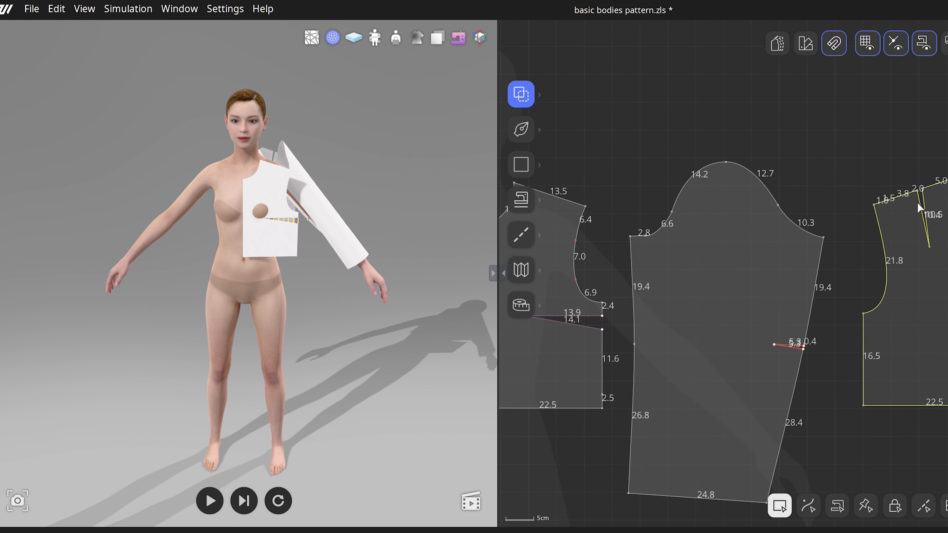
pyautogui.press('n')
pyautogui.click(920, 203)
pyautogui.click(923, 207)
pyautogui.scroll(-3, 849, 351)
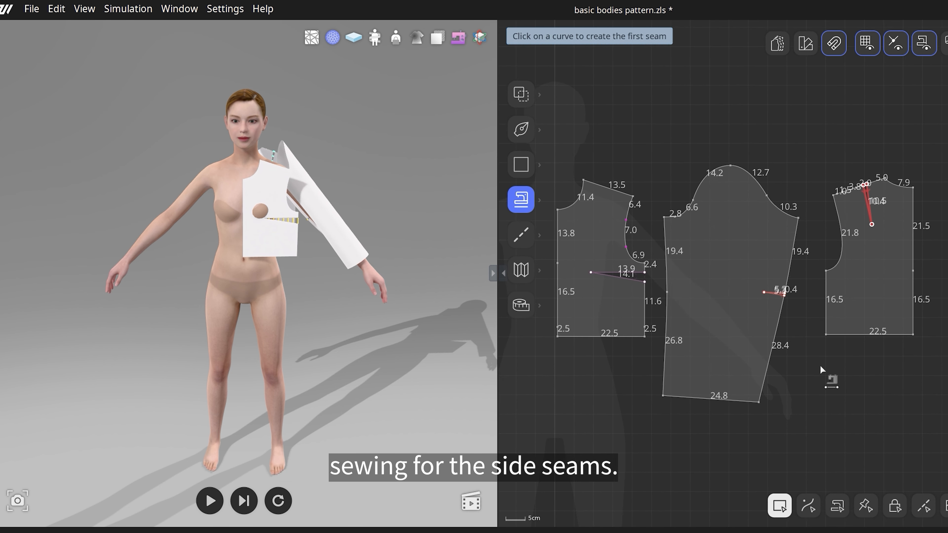
# Multi-sew the front armhole from underarm to shoulder point onto the front half of the sleeve cap
pyautogui.scroll(-1, 837, 372)
pyautogui.click(524, 205)
pyautogui.click(587, 199)
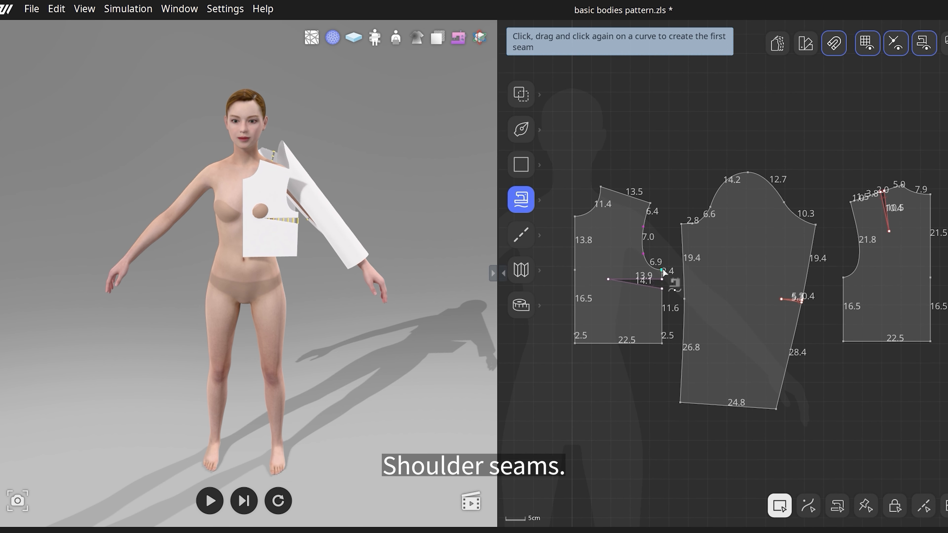
pyautogui.moveTo(663, 268); pyautogui.dragTo(650, 203)
pyautogui.press('Return')
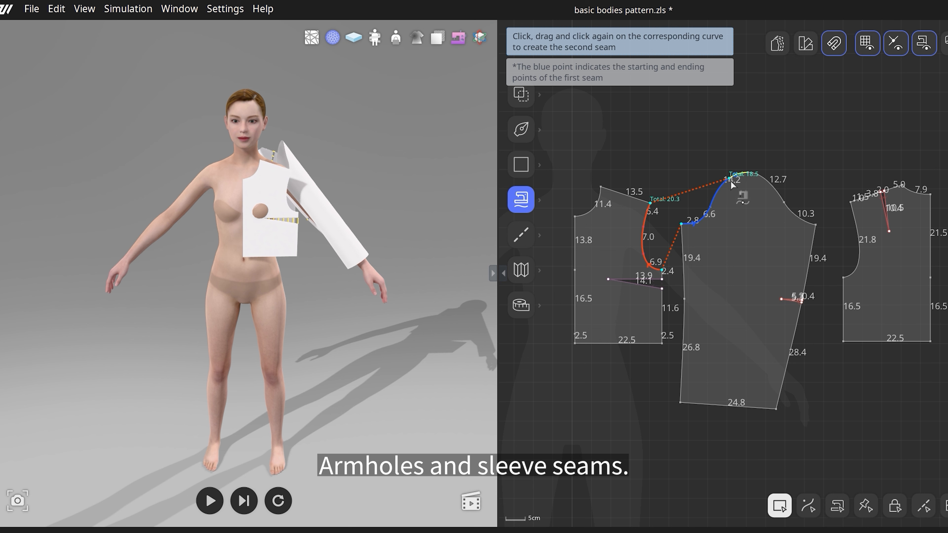
pyautogui.moveTo(730, 181); pyautogui.dragTo(747, 170)
pyautogui.press('Return')
# Multi-sew the back armhole from shoulder point to underarm onto the back half of the sleeve cap
pyautogui.moveTo(855, 261); pyautogui.dragTo(843, 277)
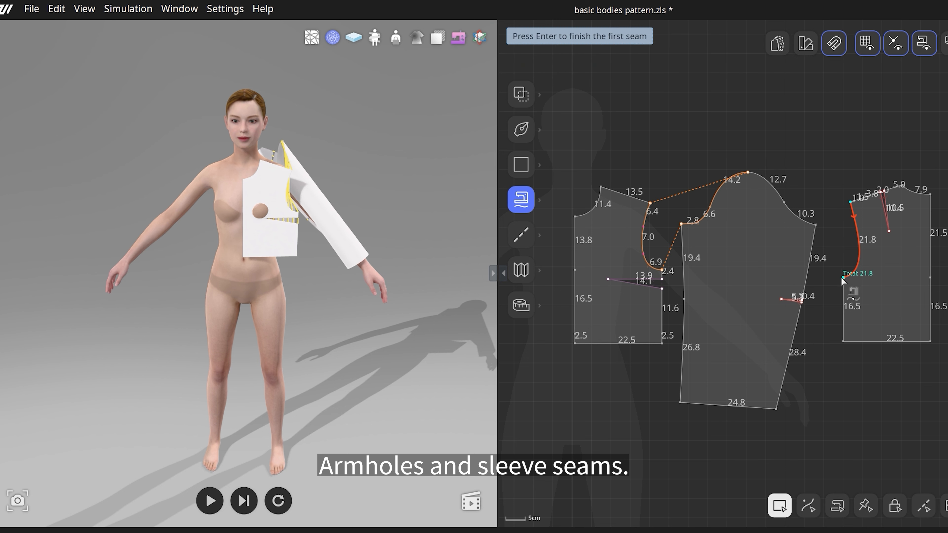
pyautogui.press('Return')
pyautogui.moveTo(755, 173); pyautogui.dragTo(815, 225)
pyautogui.press('Return')
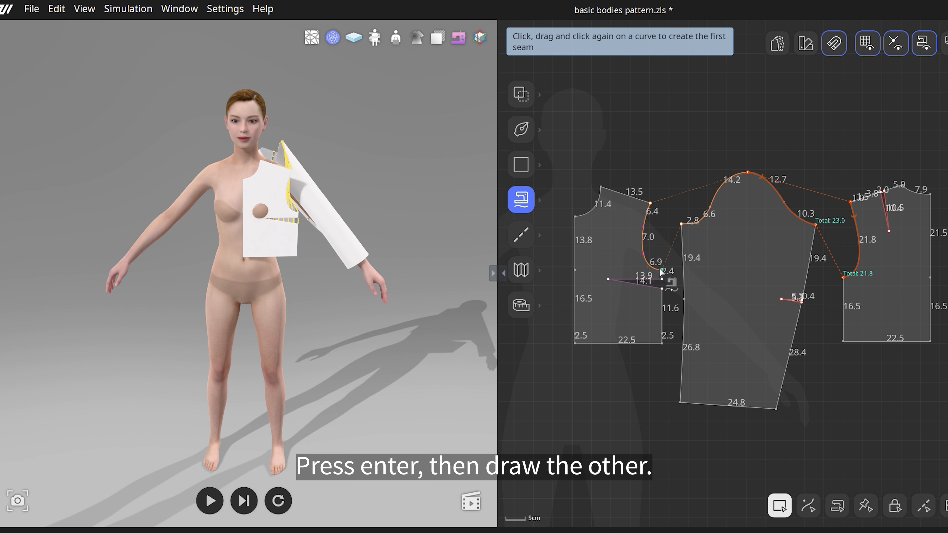
# Multi-sew the front side seam segments above and below the dart to the back piece's side seam
pyautogui.moveTo(665, 278); pyautogui.dragTo(661, 304)
pyautogui.press('Return')
pyautogui.moveTo(843, 276); pyautogui.dragTo(843, 340)
pyautogui.press('Return')
# Multi-sew the back shoulder segments on both sides of the dart to the front shoulder edge
pyautogui.scroll(5, 904, 189)
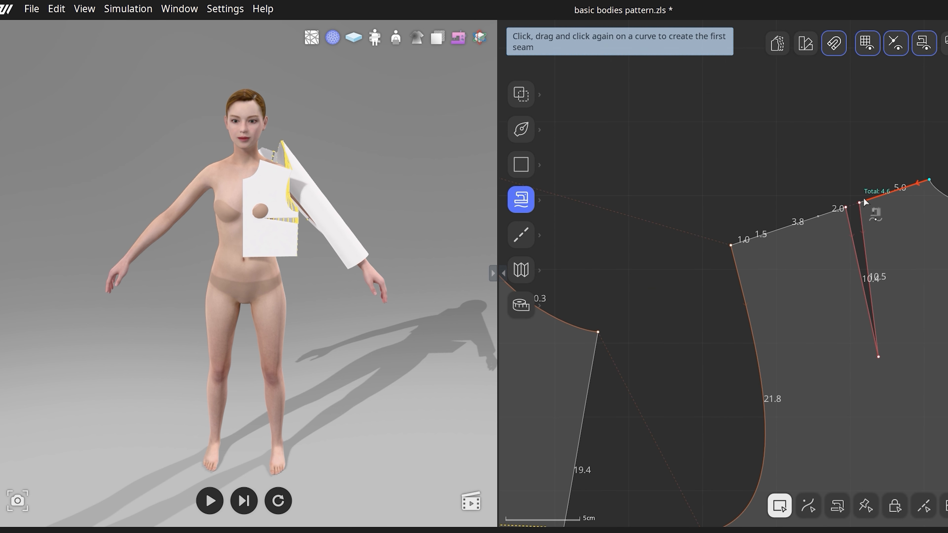
pyautogui.moveTo(929, 180); pyautogui.dragTo(860, 201)
pyautogui.press('Return')
pyautogui.scroll(-5, 732, 244)
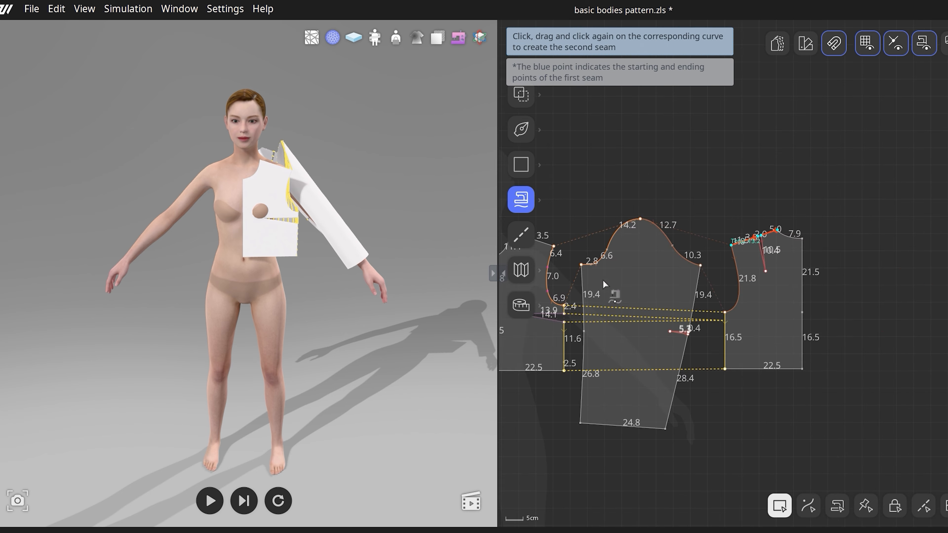
pyautogui.scroll(5, 683, 258)
pyautogui.click(802, 291)
pyautogui.press('Return')
pyautogui.scroll(-5, 841, 334)
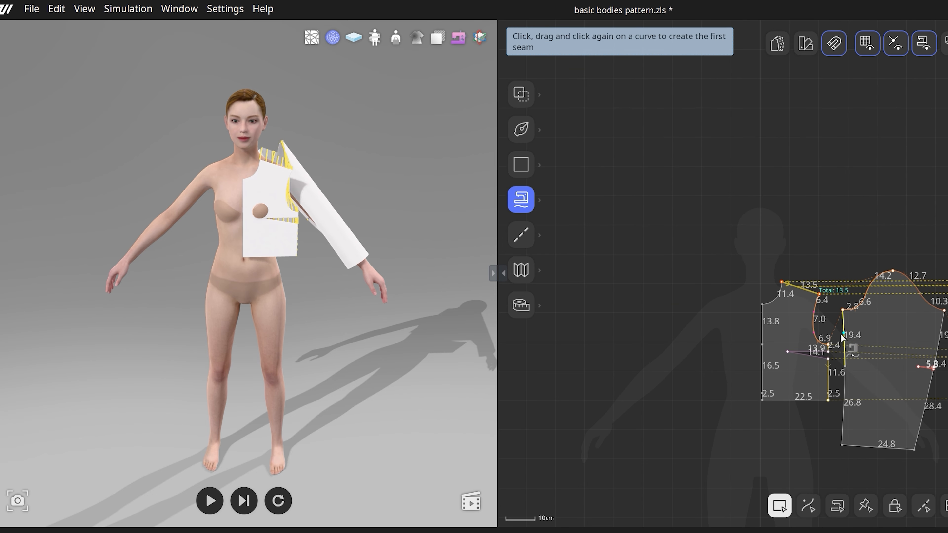
# Multi-sew the sleeve's two long underarm edges together from cap to hem, skipping the elbow dart opening
pyautogui.click(722, 364)
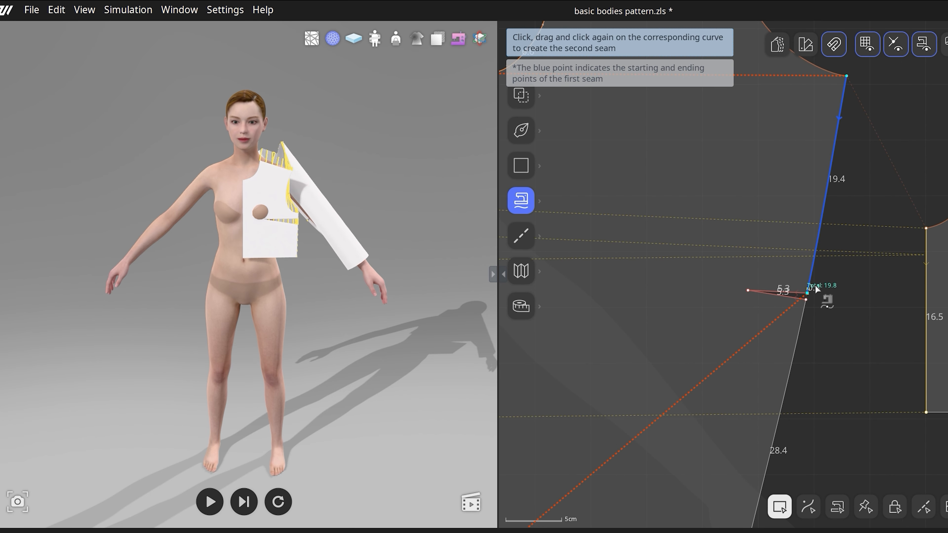
pyautogui.click(815, 286)
pyautogui.click(806, 297)
pyautogui.scroll(-5, 788, 375)
pyautogui.click(785, 367)
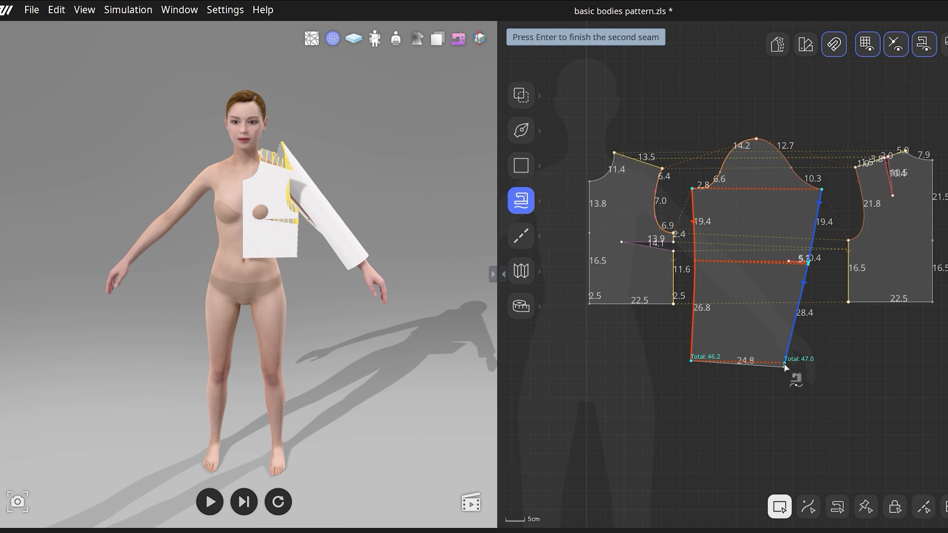
pyautogui.press('Return')
# Reposition the sleeve in 3D along its local axes so it sits closer around the avatar's left arm
pyautogui.scroll(3, 702, 305)
pyautogui.scroll(-2, 761, 298)
pyautogui.moveTo(761, 298); pyautogui.dragTo(751, 354, button='middle')
pyautogui.press('Escape')
pyautogui.moveTo(336, 347)
pyautogui.mouseDown(button='right')
pyautogui.moveTo(58, 341)
pyautogui.moveTo(322, 339)
pyautogui.mouseUp(button='right')
pyautogui.click(342, 242)
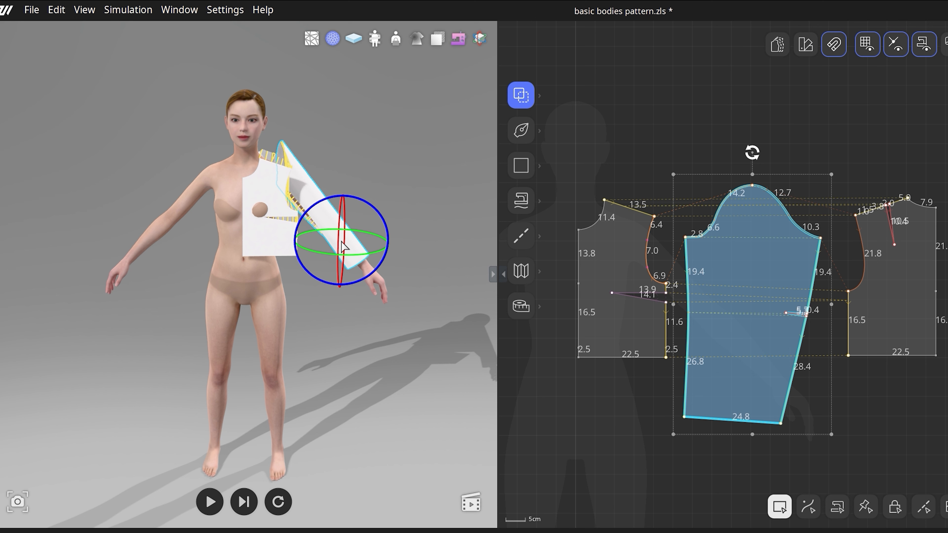
pyautogui.press('w')
pyautogui.press('w')
pyautogui.moveTo(344, 343); pyautogui.dragTo(343, 328, button='right')
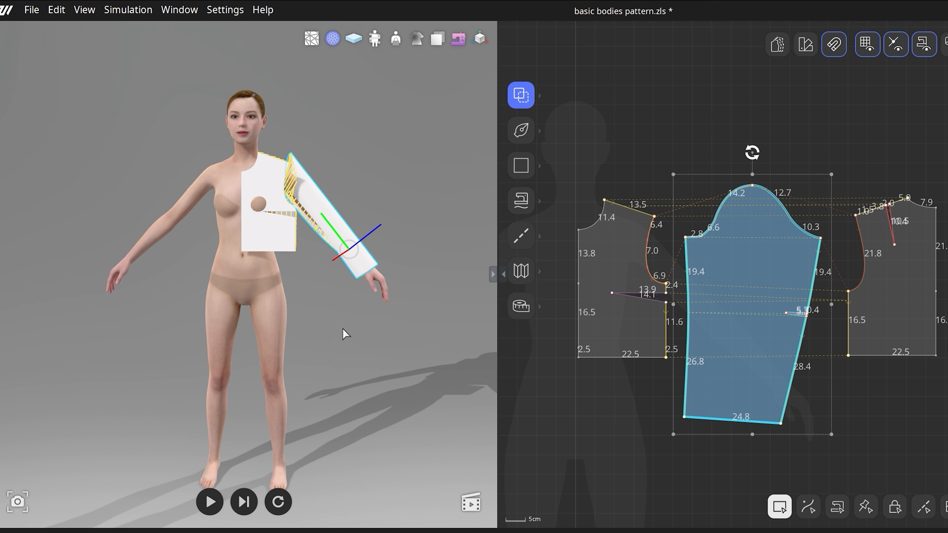
pyautogui.click(595, 411)
# Unfold the front bodice piece across its full center line with Unfold Mirror
pyautogui.moveTo(596, 412); pyautogui.dragTo(638, 404, button='middle')
pyautogui.press('2')
pyautogui.scroll(5, 624, 327)
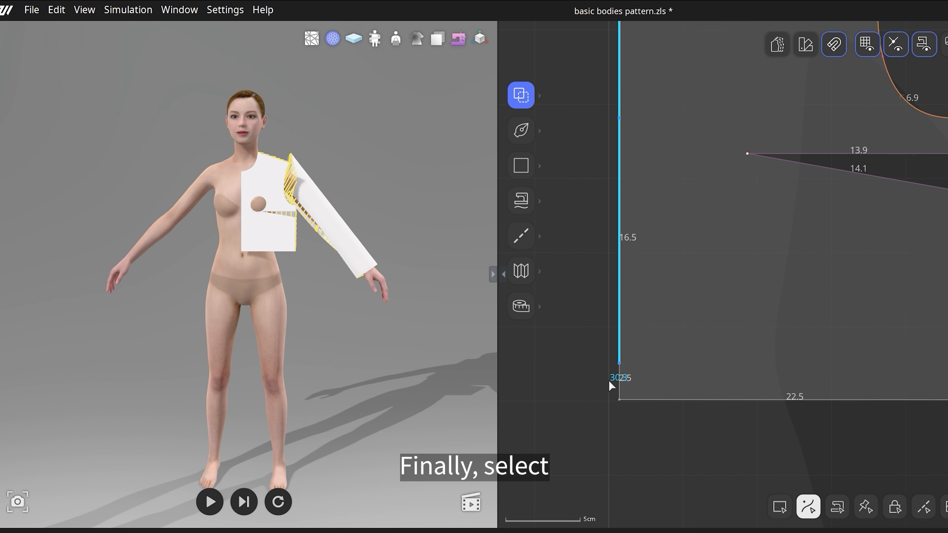
pyautogui.rightClick(618, 378)
pyautogui.click(645, 148)
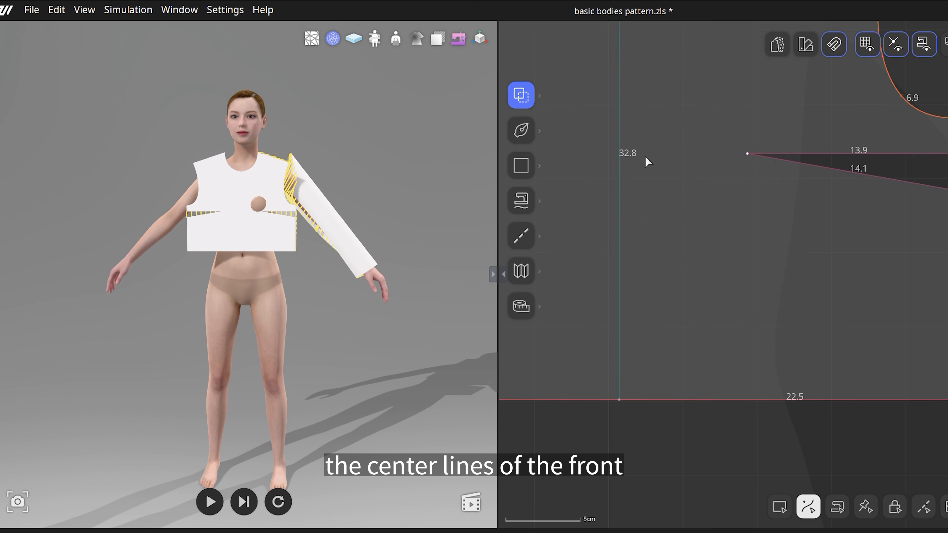
# Unfold the back bodice piece across its full center line with Unfold Mirror
pyautogui.scroll(-3, 667, 275)
pyautogui.scroll(3, 807, 255)
pyautogui.click(813, 323)
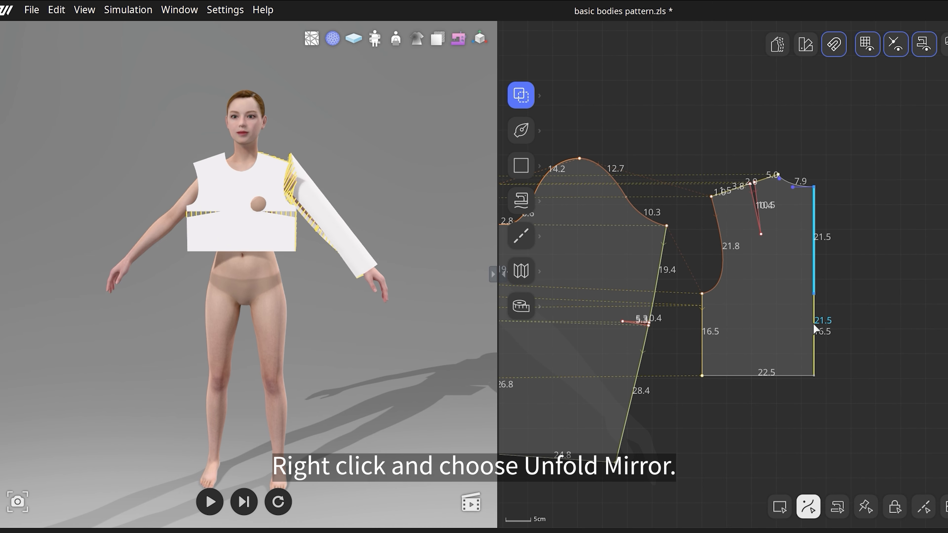
pyautogui.rightClick(814, 323)
pyautogui.click(872, 85)
# Duplicate the sleeve as a mirrored copy for the other arm and place it beyond the back piece
pyautogui.scroll(-3, 852, 394)
pyautogui.moveTo(804, 415); pyautogui.dragTo(853, 367, button='middle')
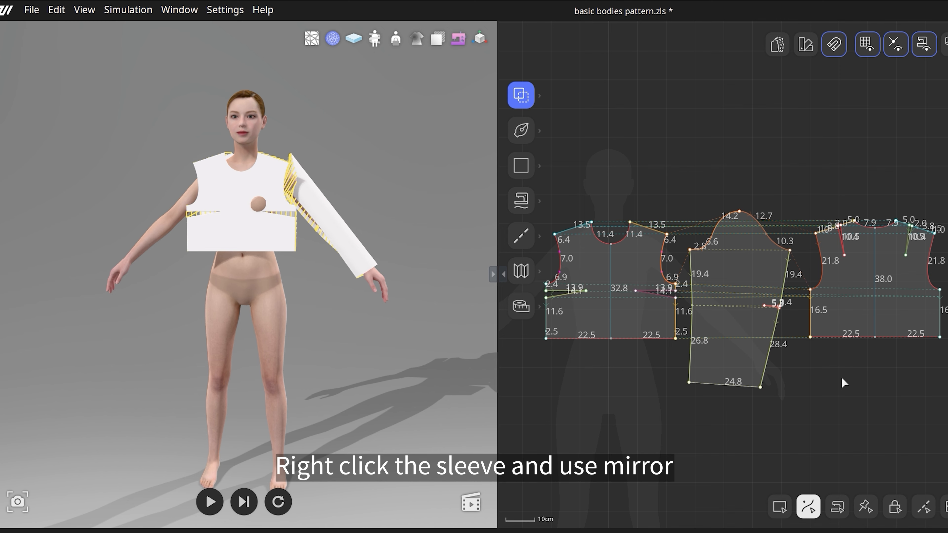
pyautogui.scroll(-2, 841, 378)
pyautogui.click(747, 332)
pyautogui.rightClick(747, 332)
pyautogui.click(784, 374)
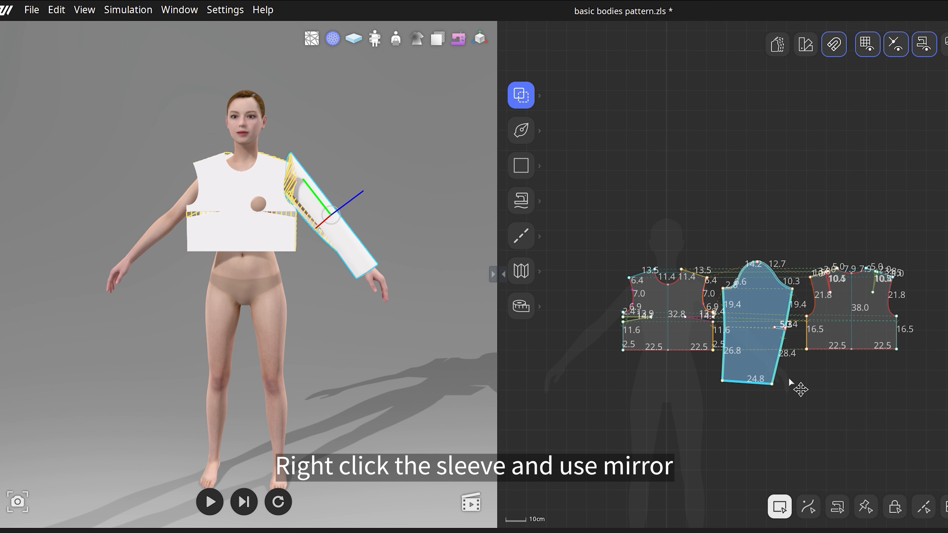
pyautogui.click(946, 324)
pyautogui.click(842, 427)
# Hide the segment length labels in the 2D pattern view
pyautogui.moveTo(842, 421); pyautogui.dragTo(807, 411, button='middle')
pyautogui.scroll(2, 808, 411)
pyautogui.click(914, 45)
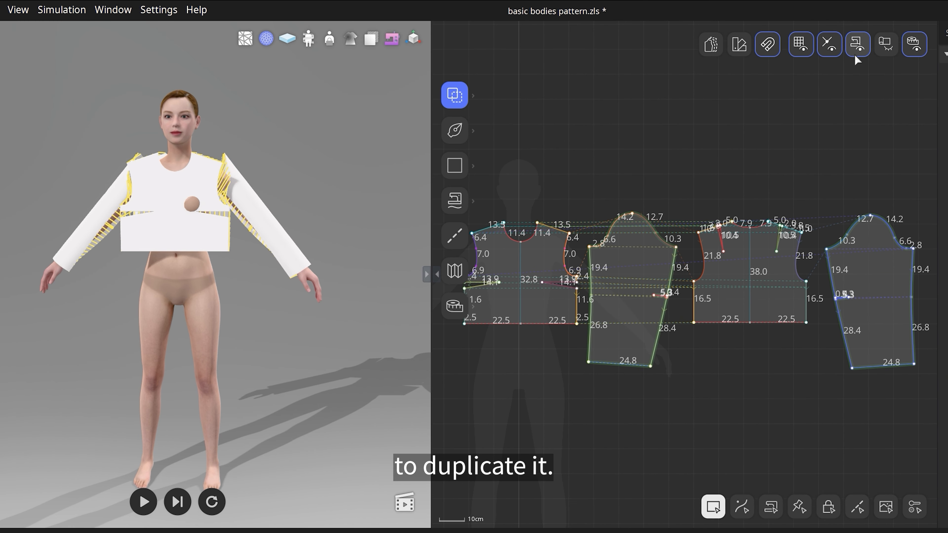
pyautogui.moveTo(748, 415); pyautogui.dragTo(756, 401, button='middle')
pyautogui.scroll(-1, 756, 401)
pyautogui.moveTo(293, 388); pyautogui.dragTo(367, 384, button='right')
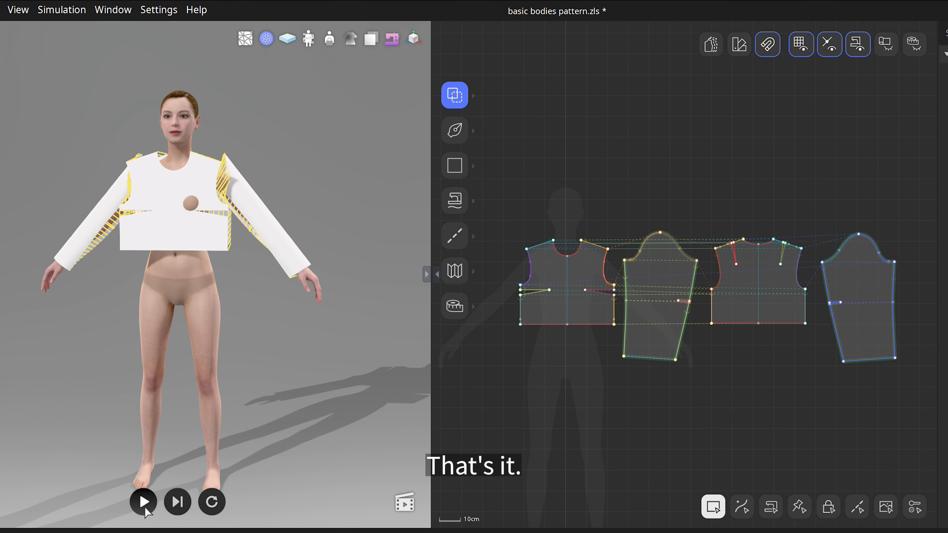
# Simulate the sewn garment on the avatar, check the drape from back and front, and stop the simulation
pyautogui.click(143, 502)
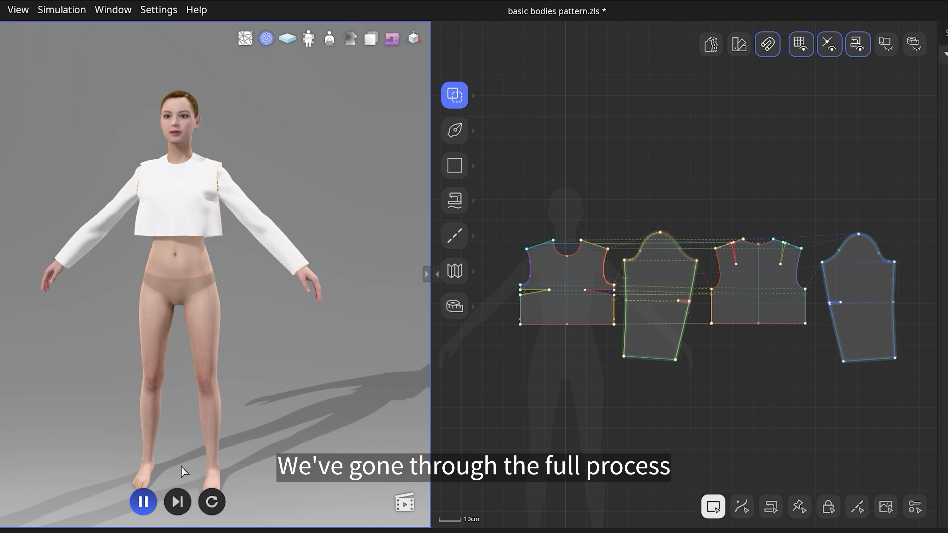
pyautogui.moveTo(67, 361); pyautogui.dragTo(414, 359, button='right')
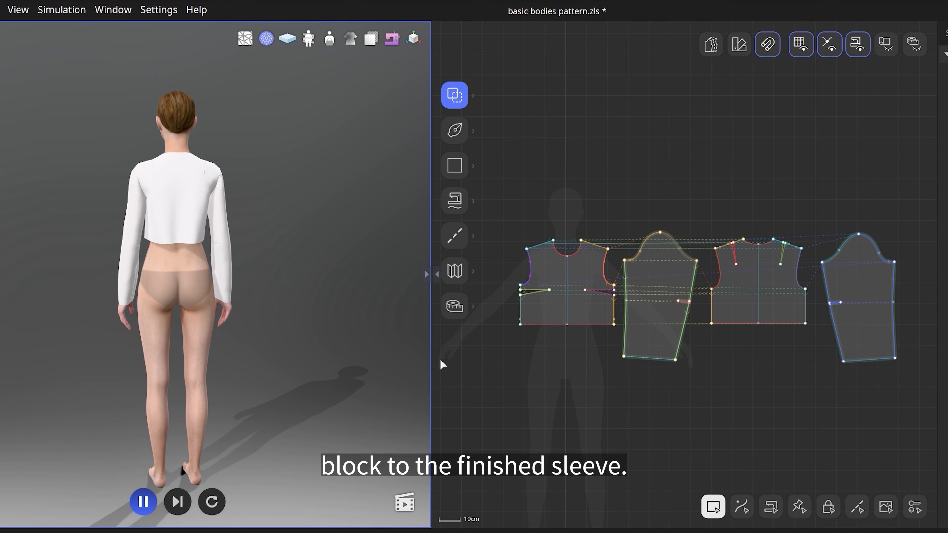
pyautogui.moveTo(29, 319); pyautogui.dragTo(398, 324, button='right')
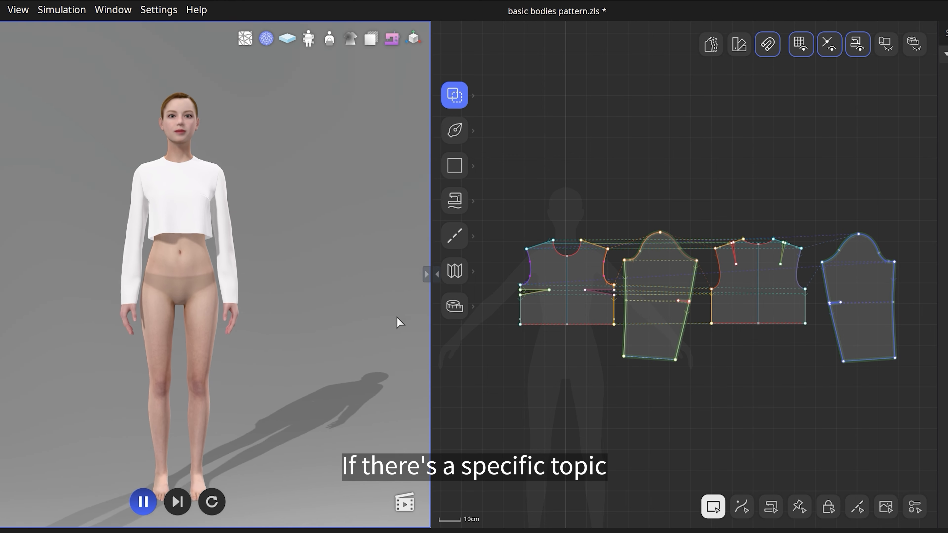
pyautogui.click(145, 504)
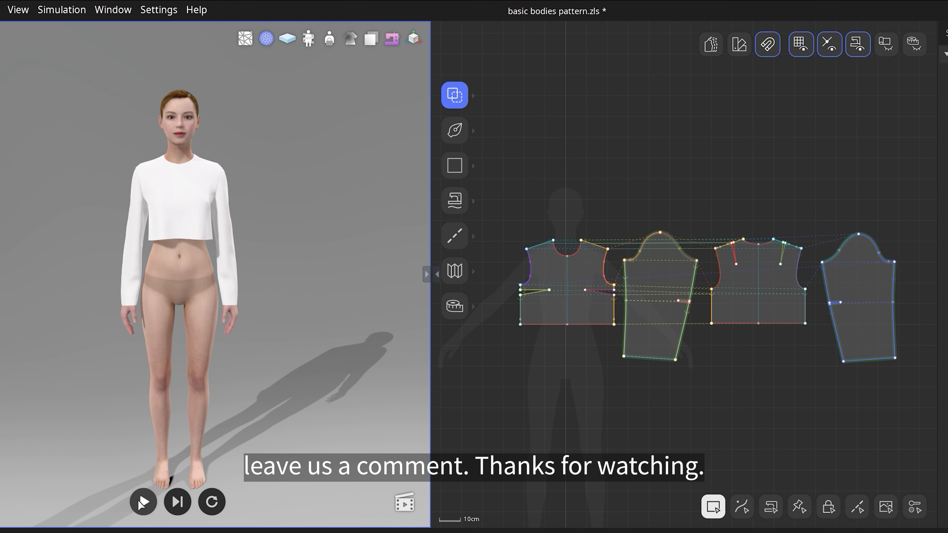